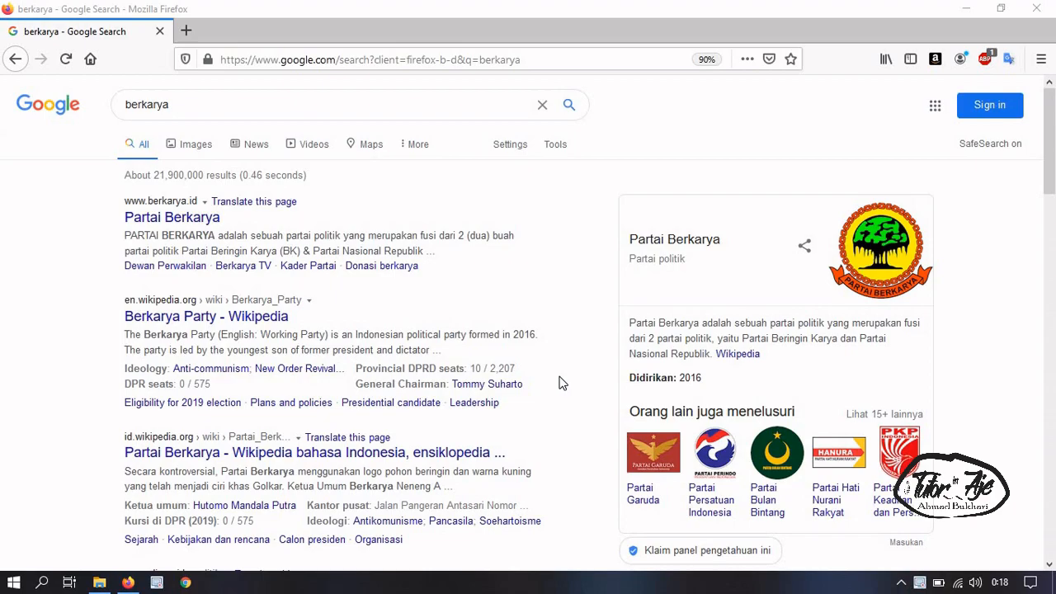
Leave the 'berkarya' results and go to google.com through the address bar suggestion
scroll(560, 387, "down", 1)
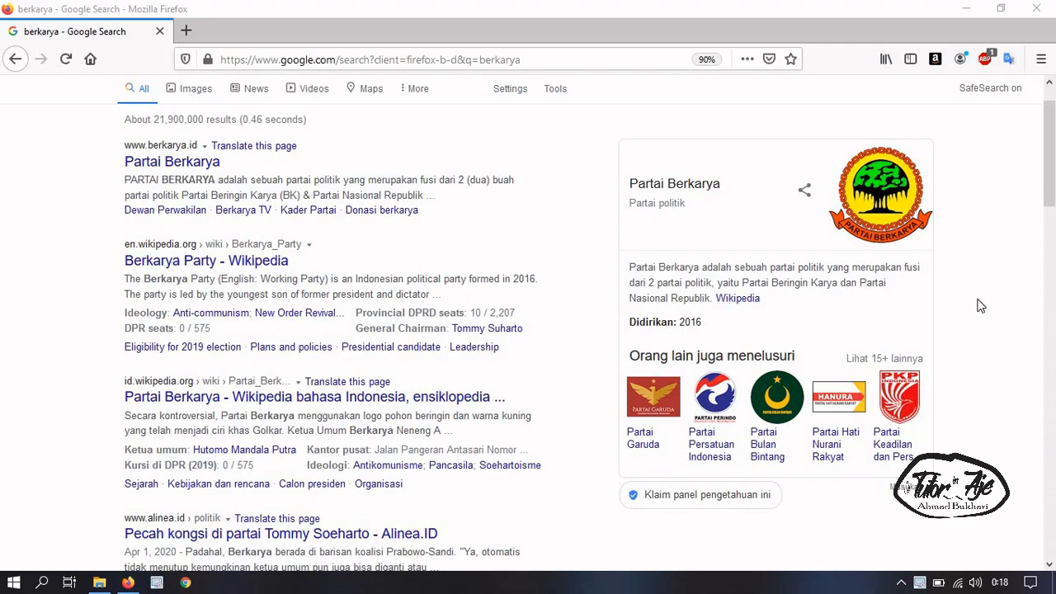
scroll(1054, 211, "up", 2)
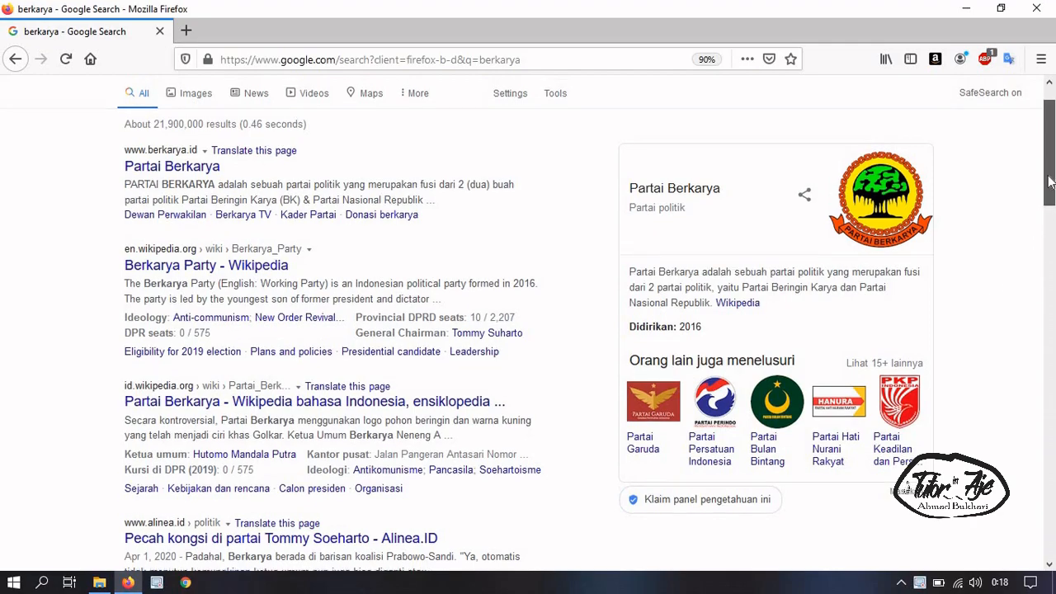
left_click(303, 60)
type("google.com/")
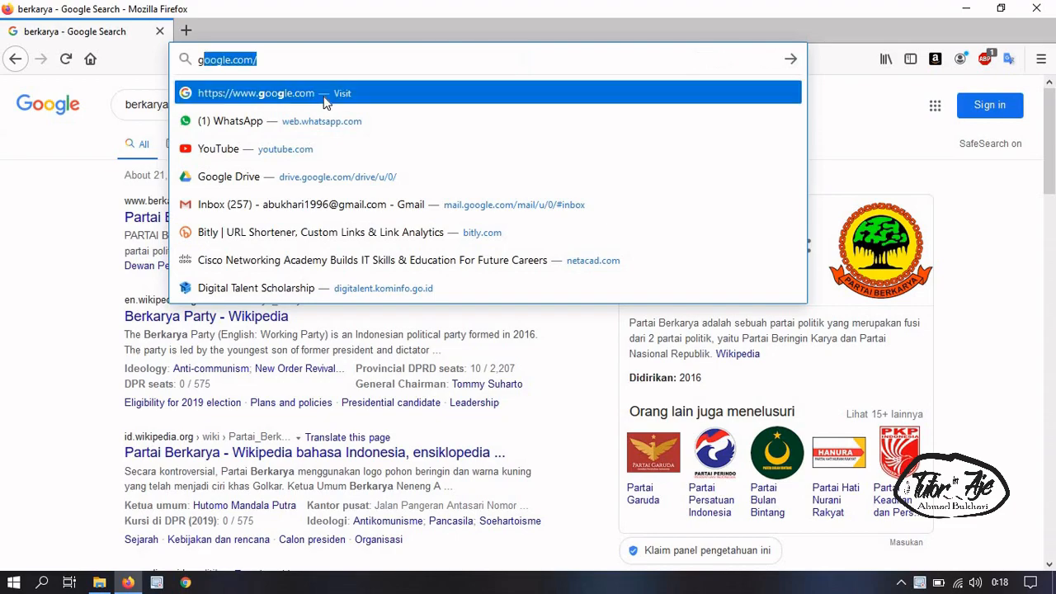
left_click(326, 102)
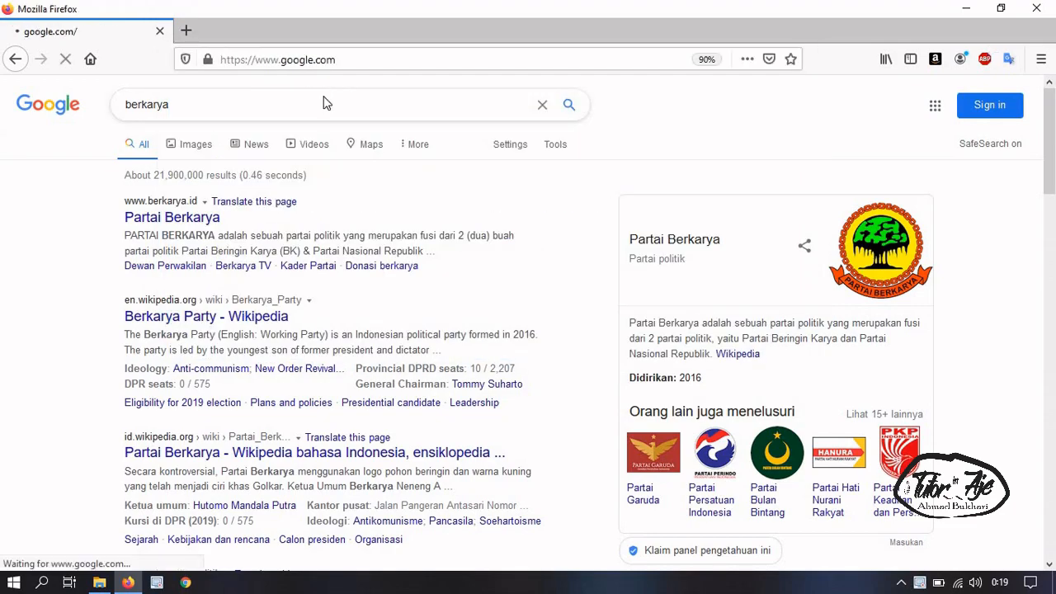
Sign in with the chosen Google account, re-entering the password after the first attempt fails
left_click(1029, 99)
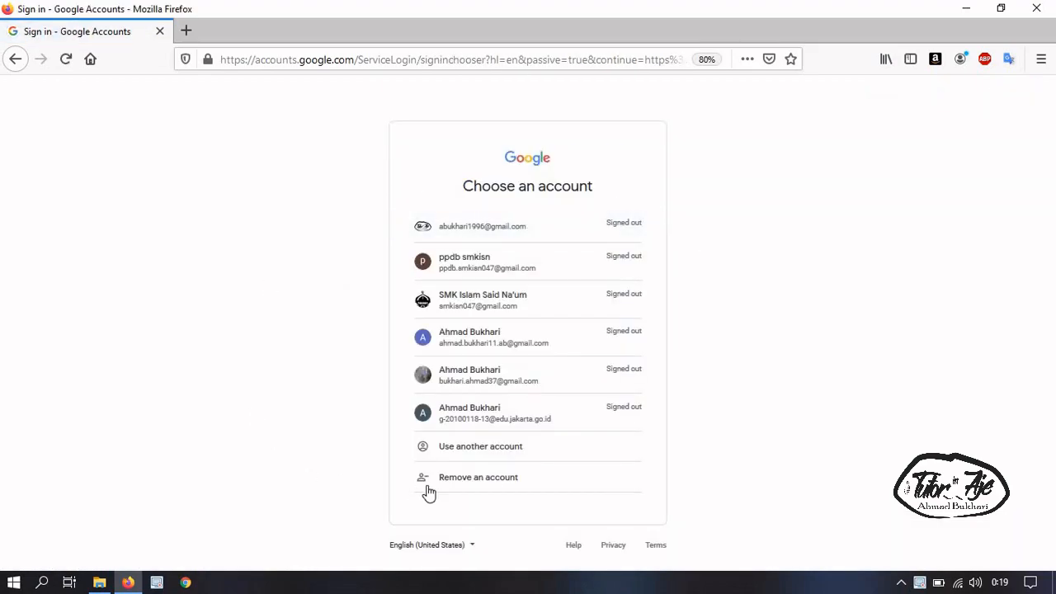
left_click(515, 346)
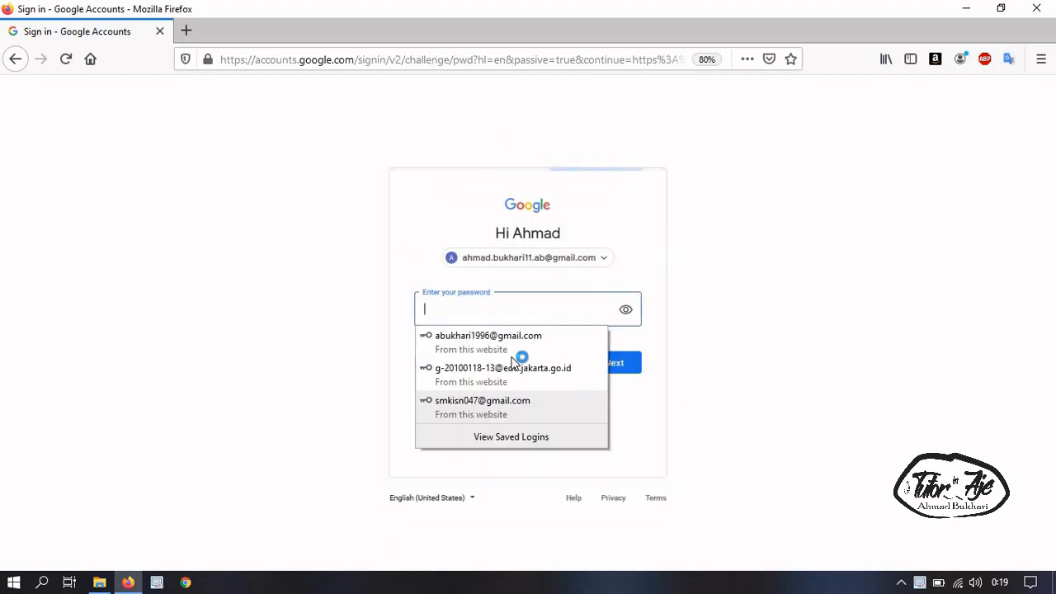
left_click(498, 308)
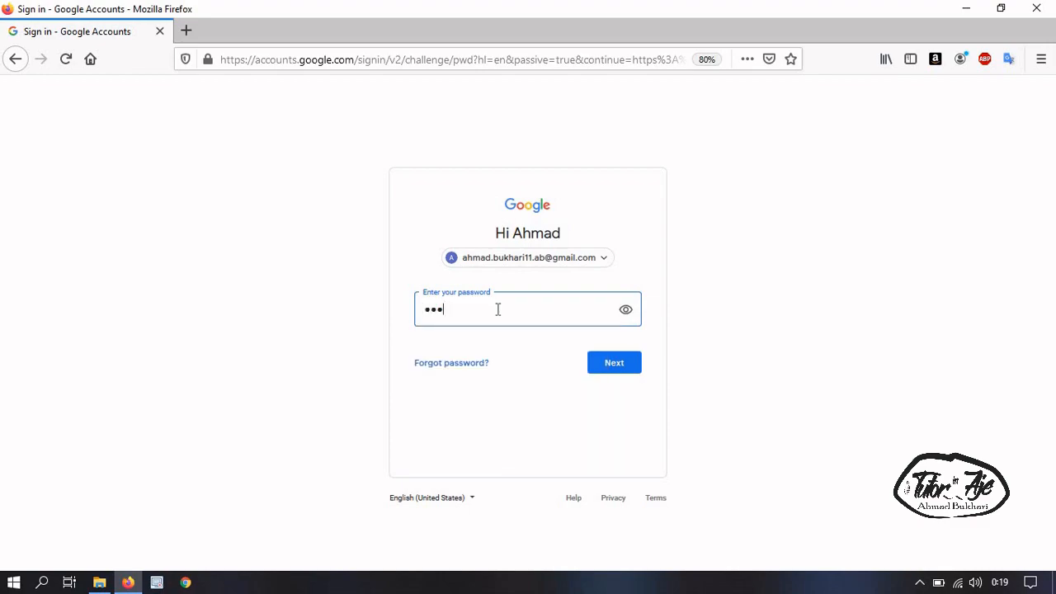
type("a")
left_click(631, 365)
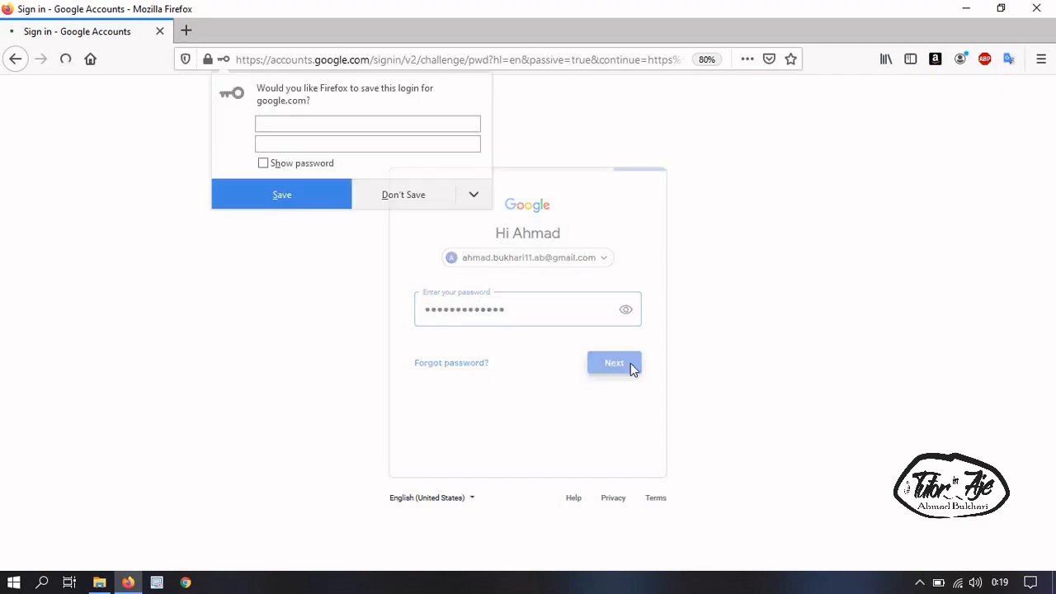
type("*************")
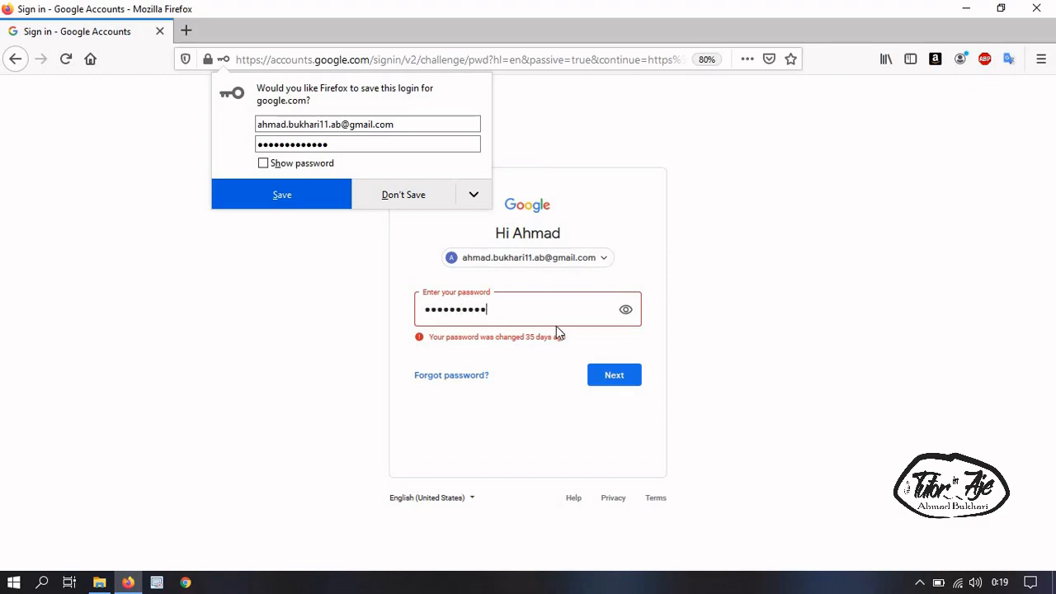
left_click(610, 376)
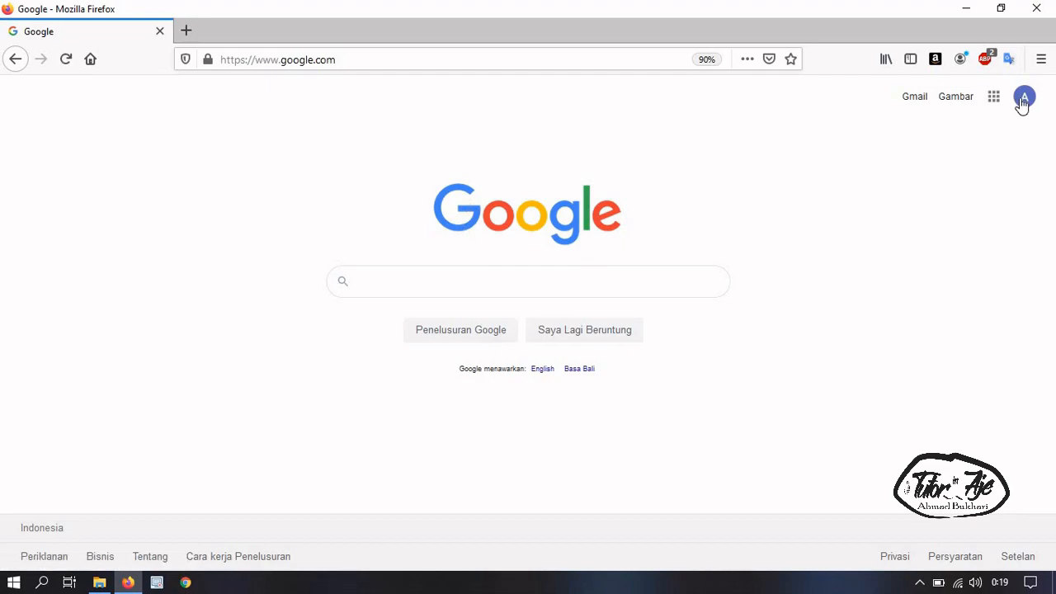
Load drive.google.com by entering 'drive' as the web address
left_click(318, 60)
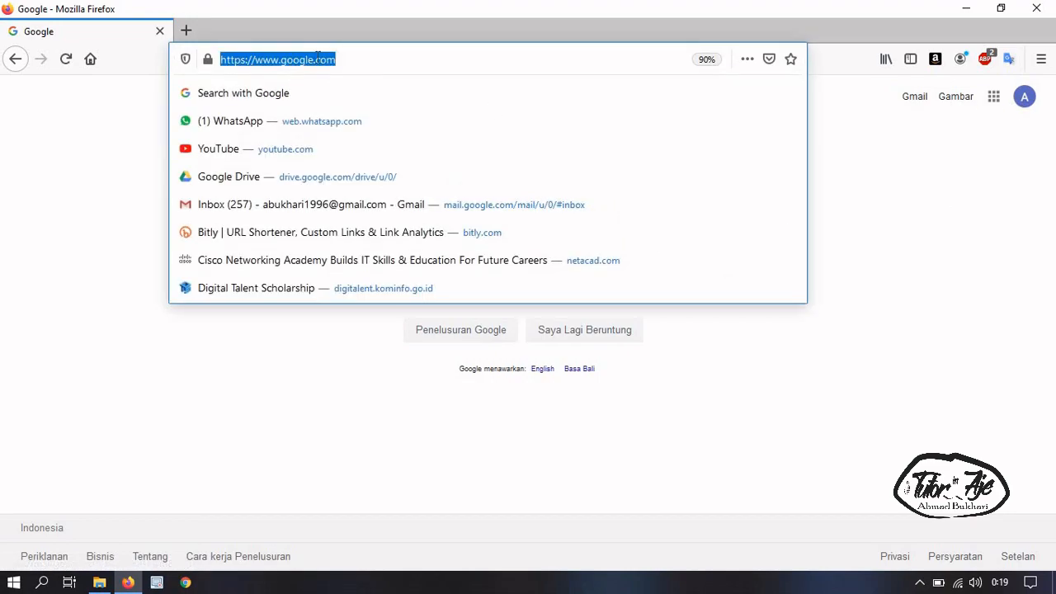
type("drive")
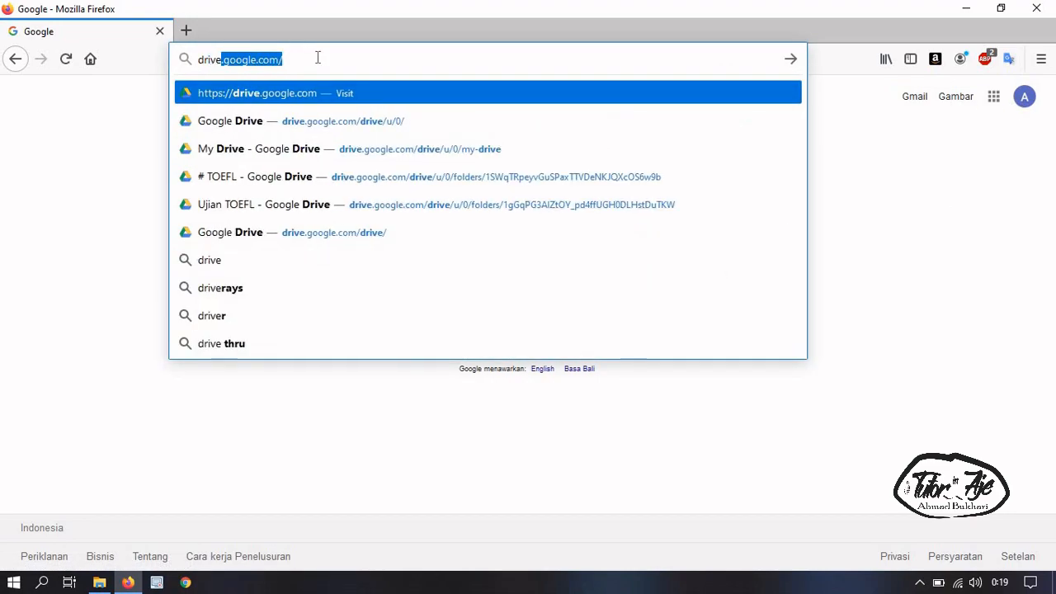
key("Return")
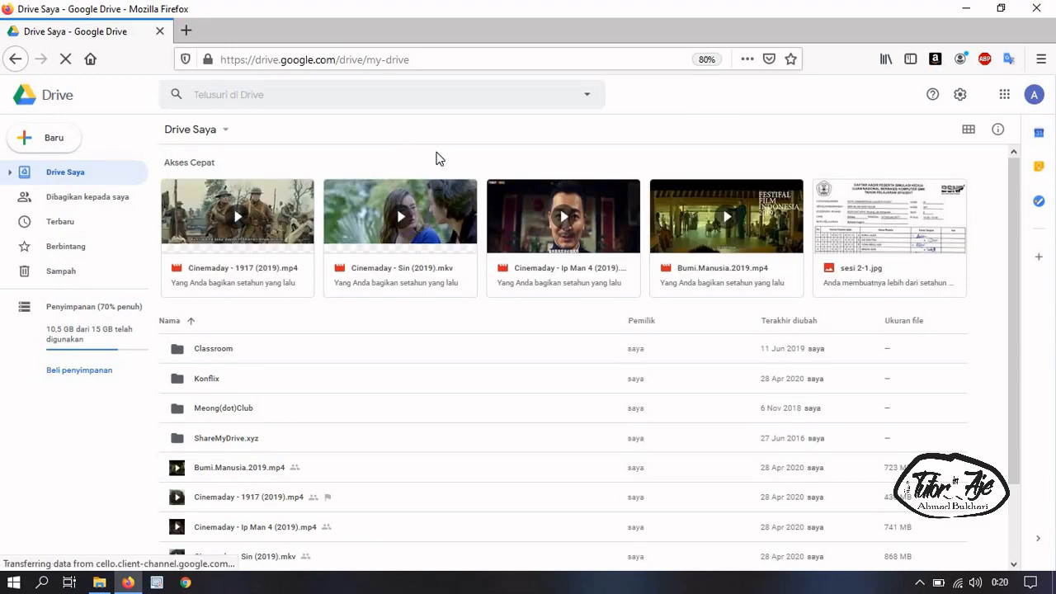
Create a blank Google Formulir via Baru > Lainnya, cancelling an accidental Folder dialog
left_click(55, 140)
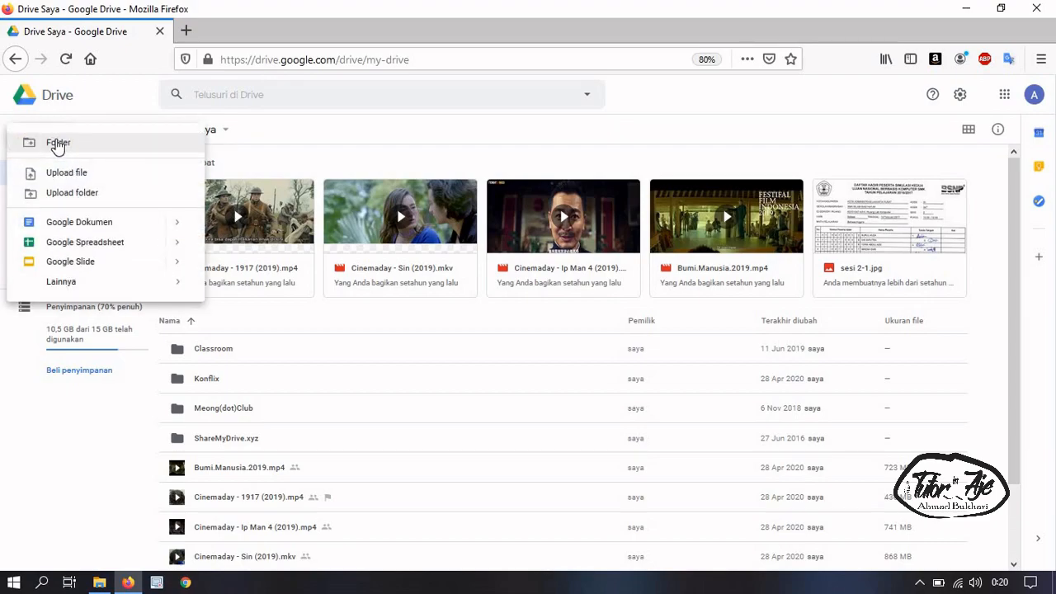
mouse_move(82, 286)
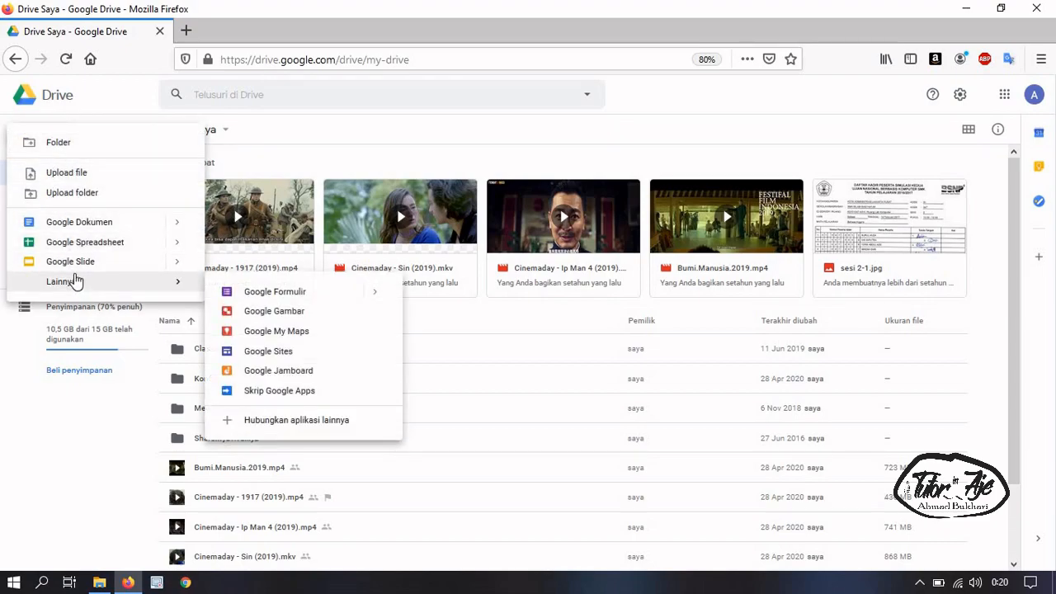
left_click(281, 138)
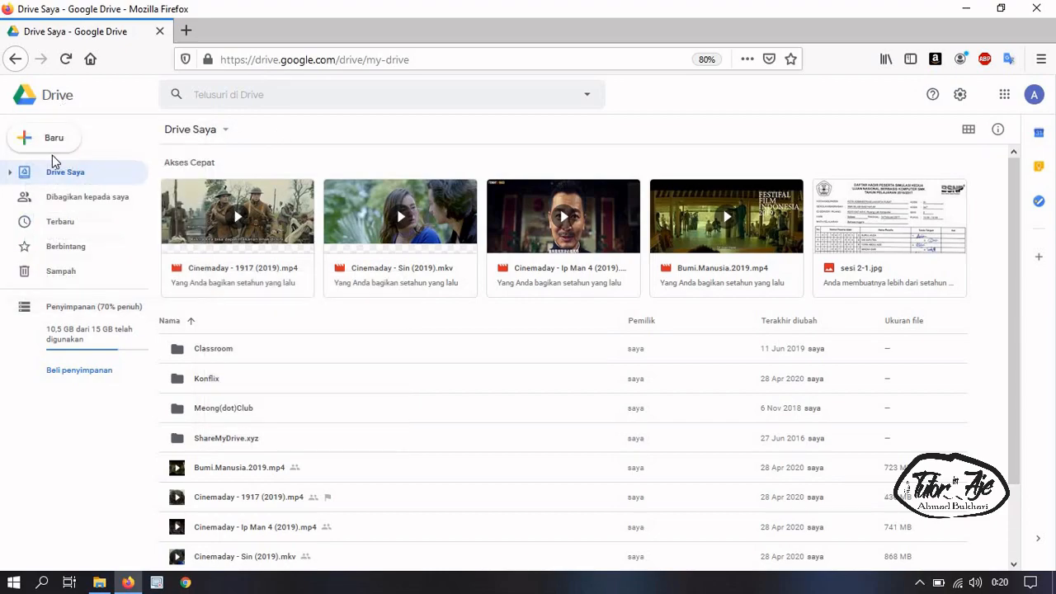
left_click(63, 144)
left_click(58, 142)
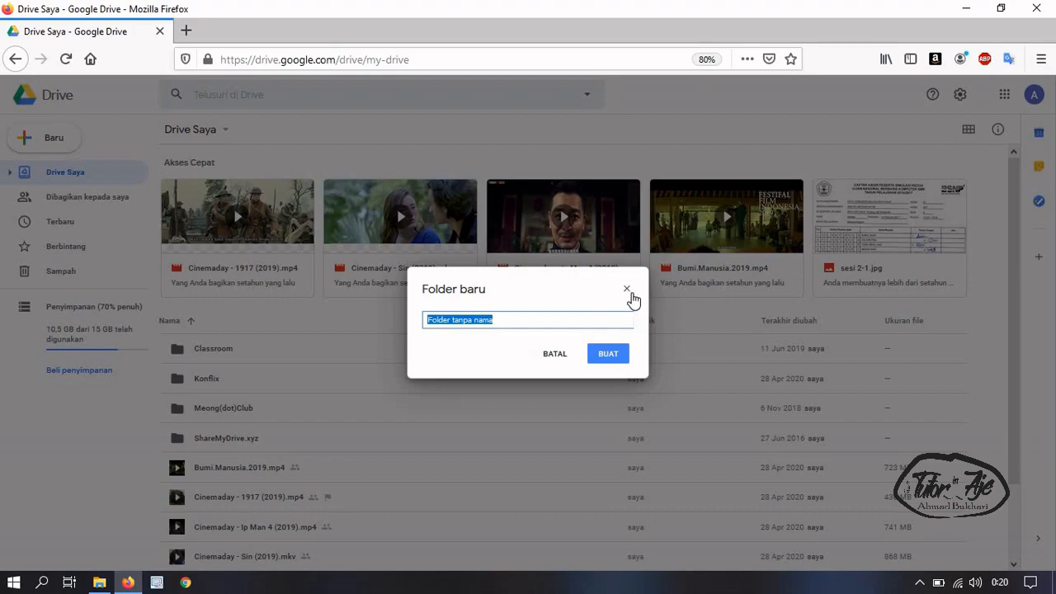
left_click(627, 289)
left_click(29, 142)
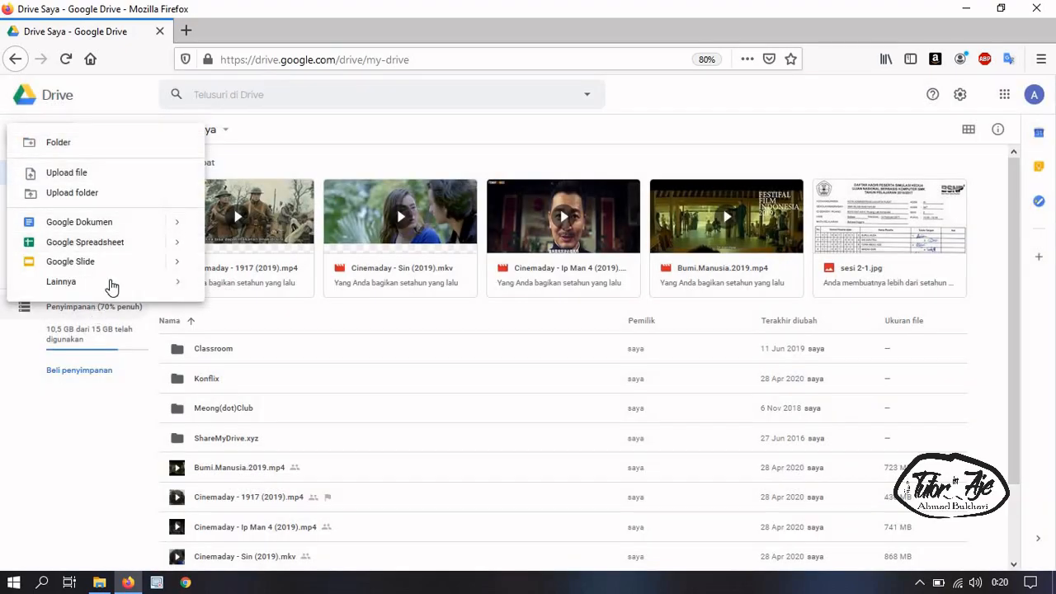
mouse_move(182, 288)
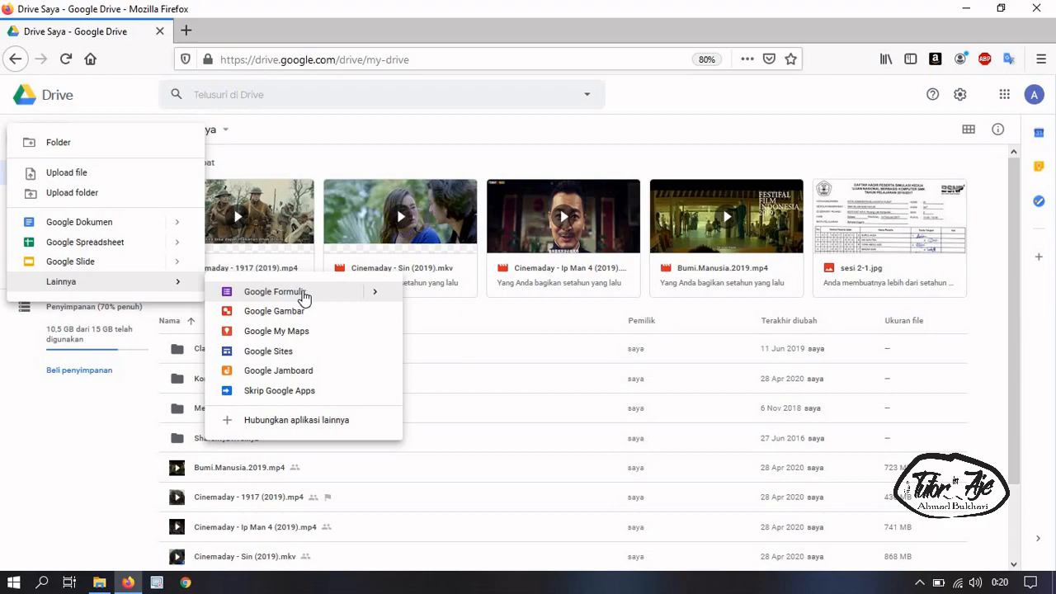
left_click(304, 297)
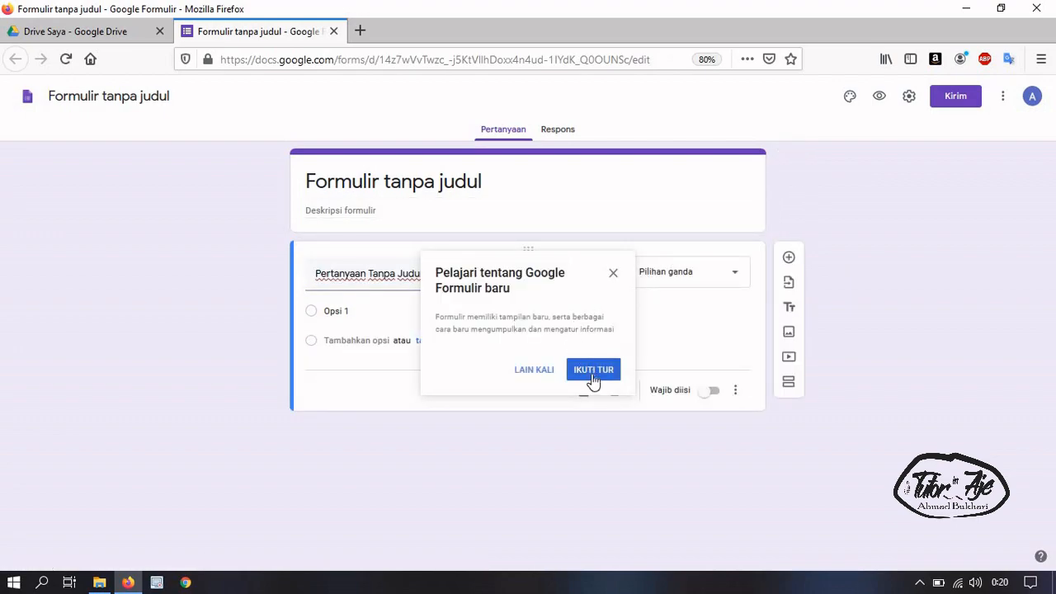
Decline the 'Pelajari tentang Google Formulir baru' tour with LAIN KALI
left_click(542, 372)
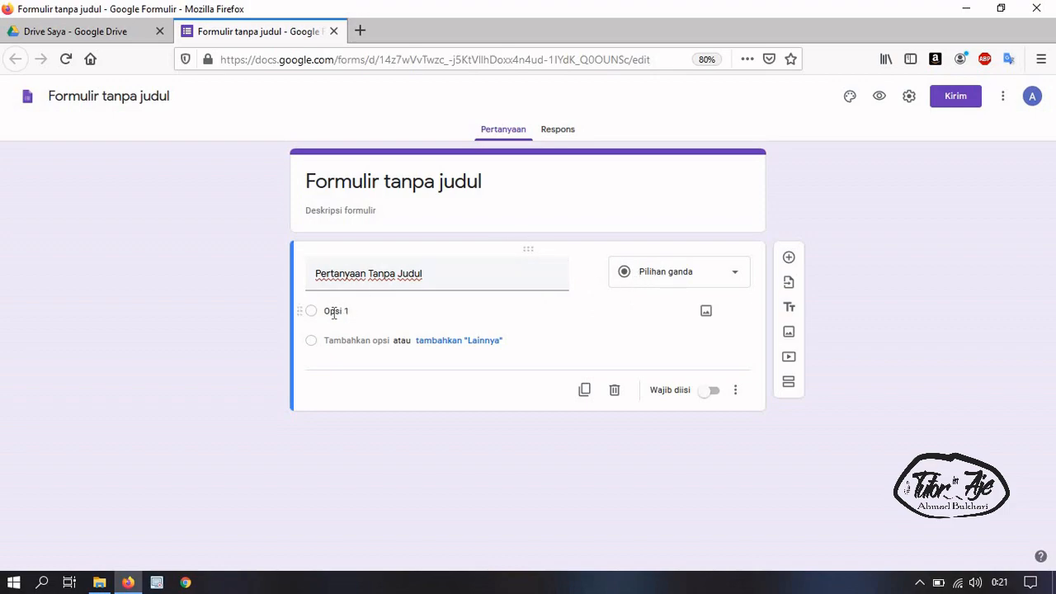
left_click(699, 286)
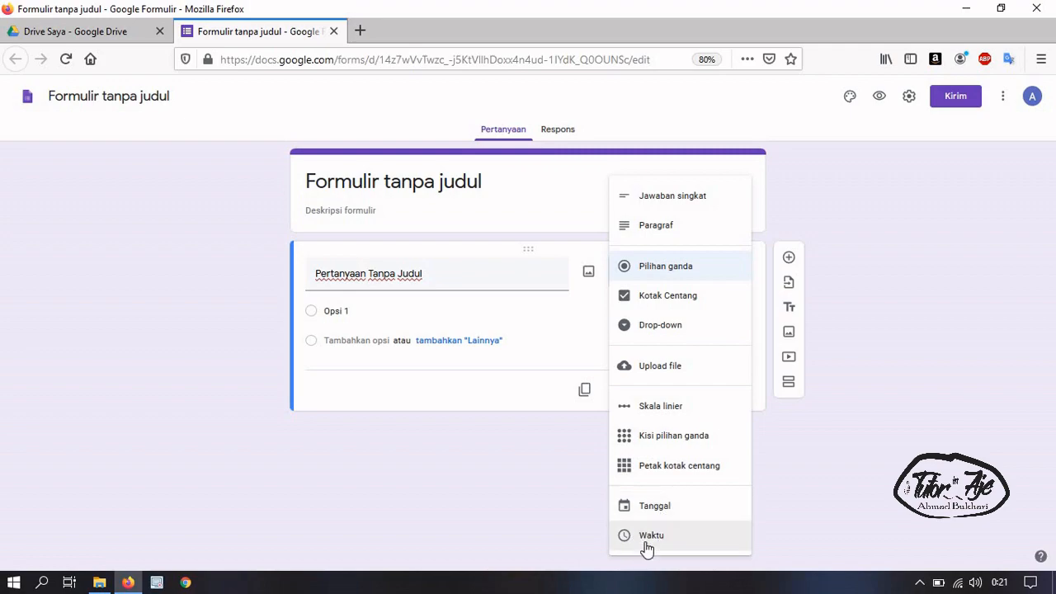
left_click(541, 403)
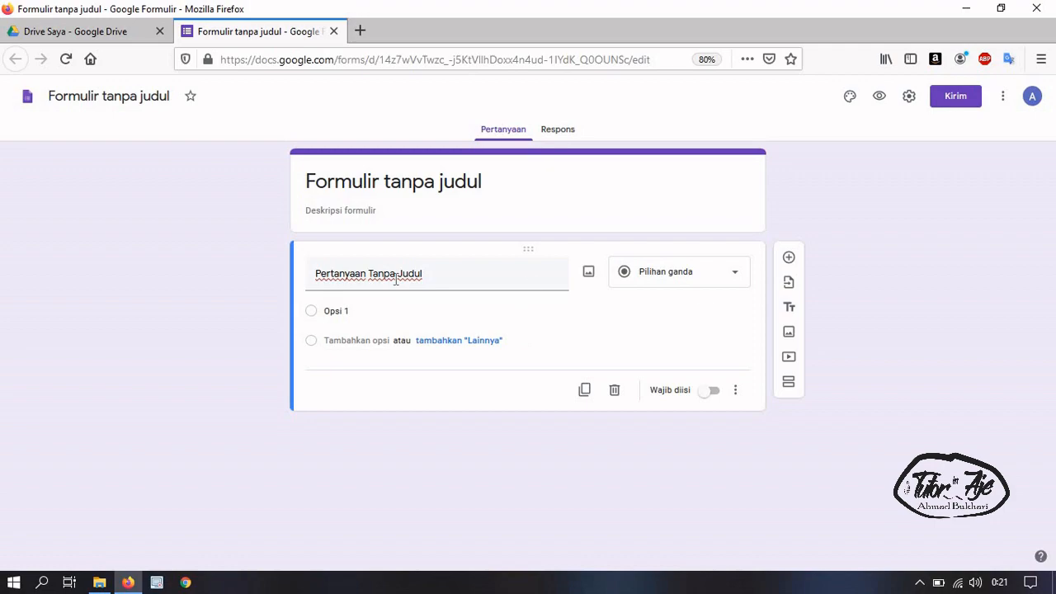
Duplicate the question until the form holds three untitled multiple-choice questions
left_click(584, 394)
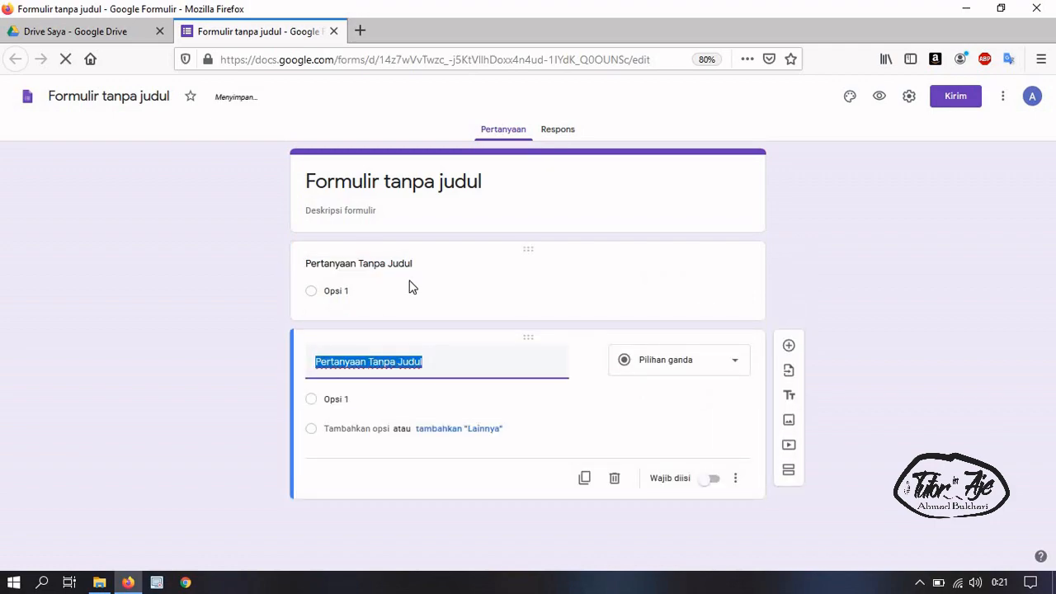
left_click(408, 289)
left_click(429, 459)
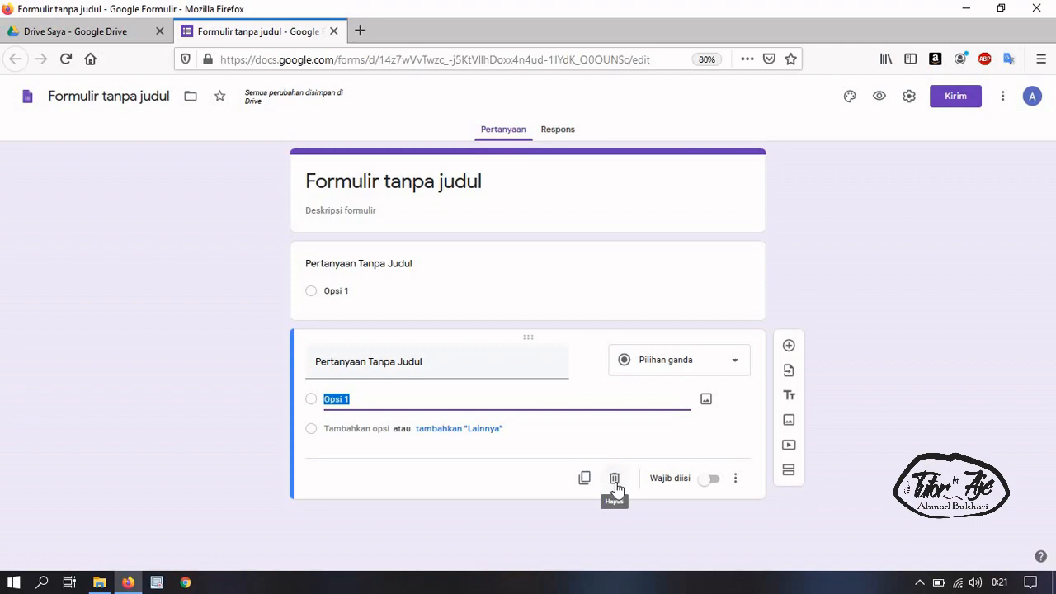
left_click(548, 289)
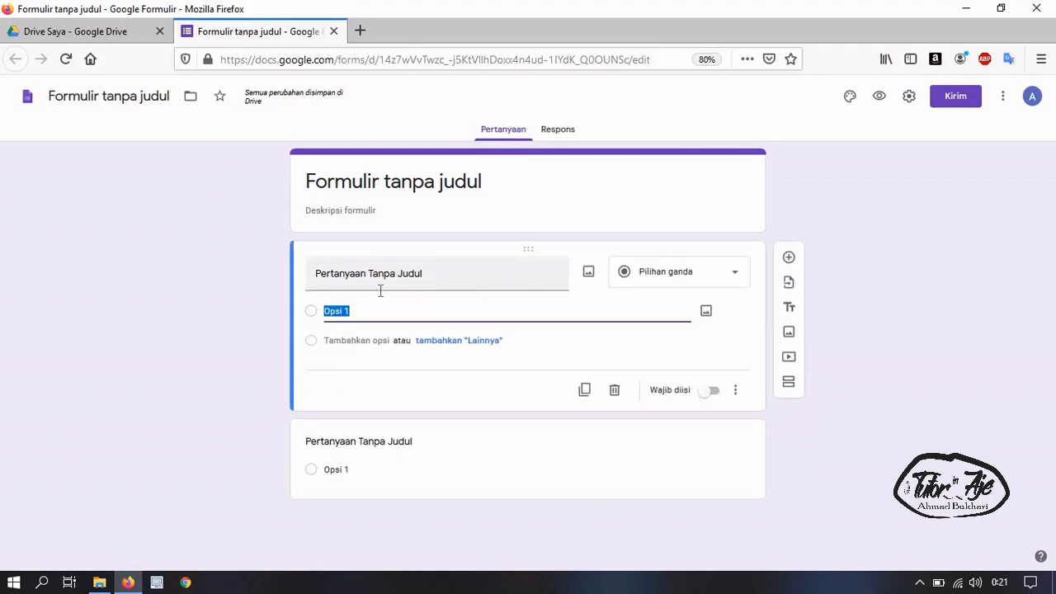
triple_click(435, 278)
left_click(448, 270)
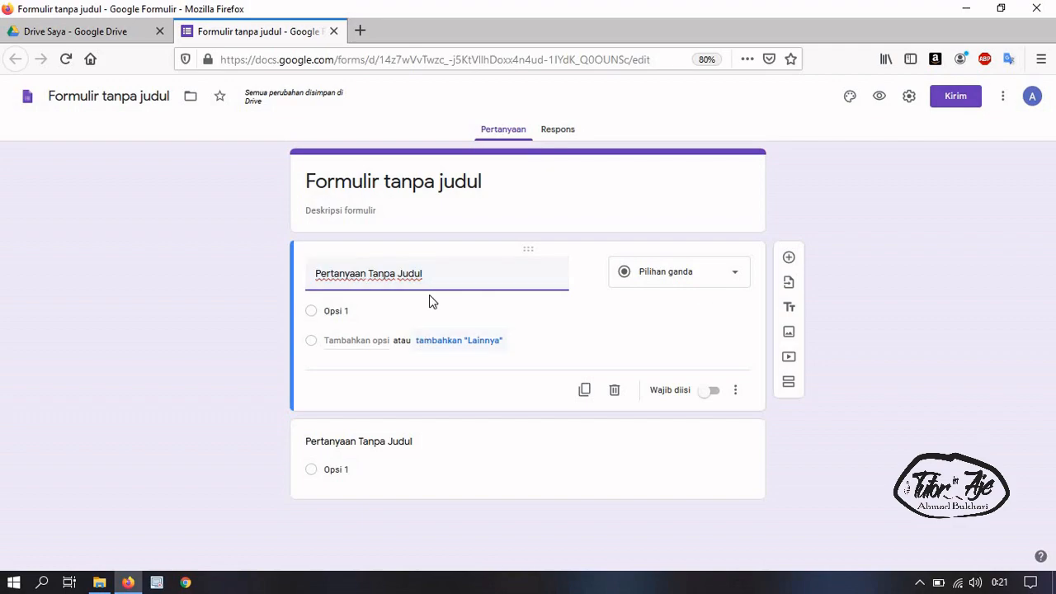
left_click(498, 453)
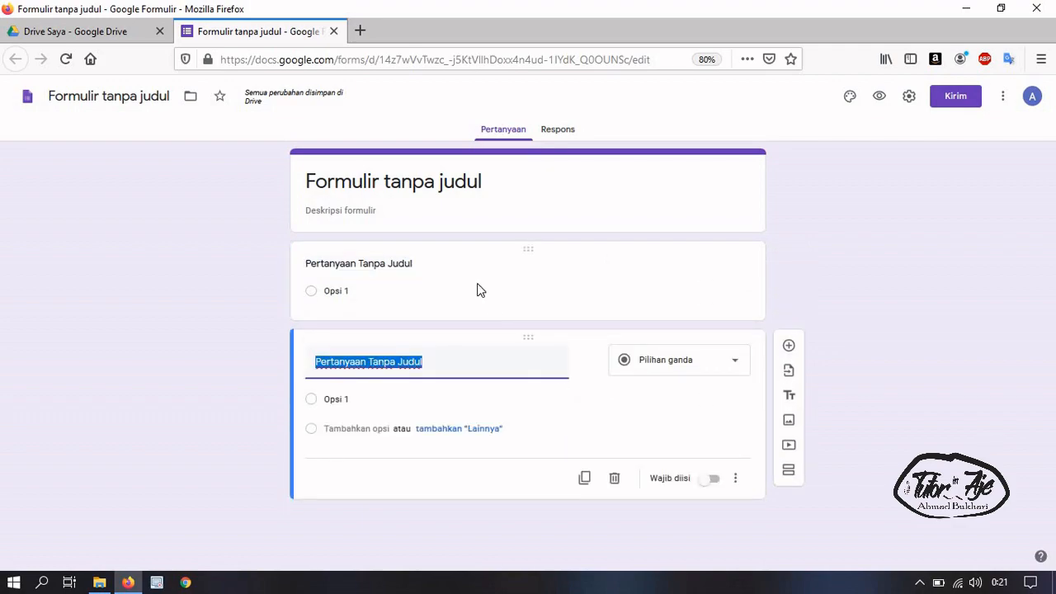
left_click(615, 479)
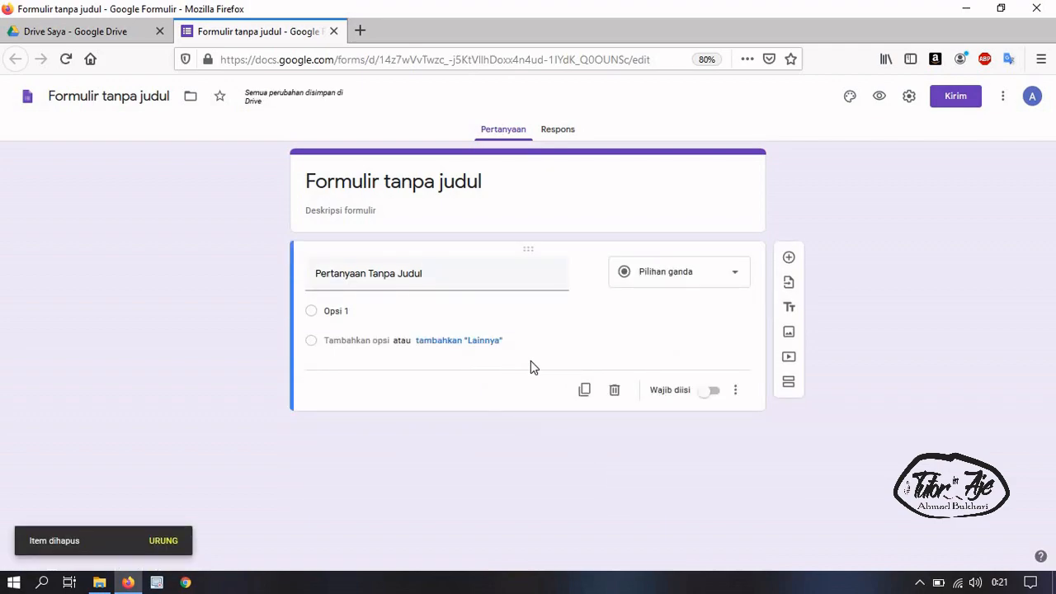
left_click(584, 390)
left_click(584, 479)
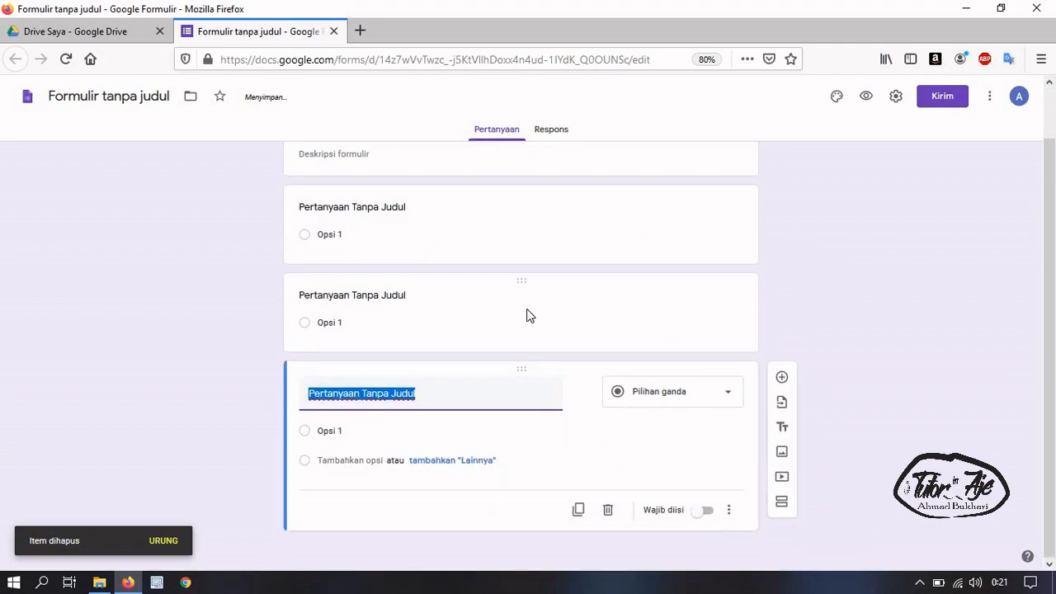
Switch on 'Wajib diisi' for the second question card
left_click(521, 304)
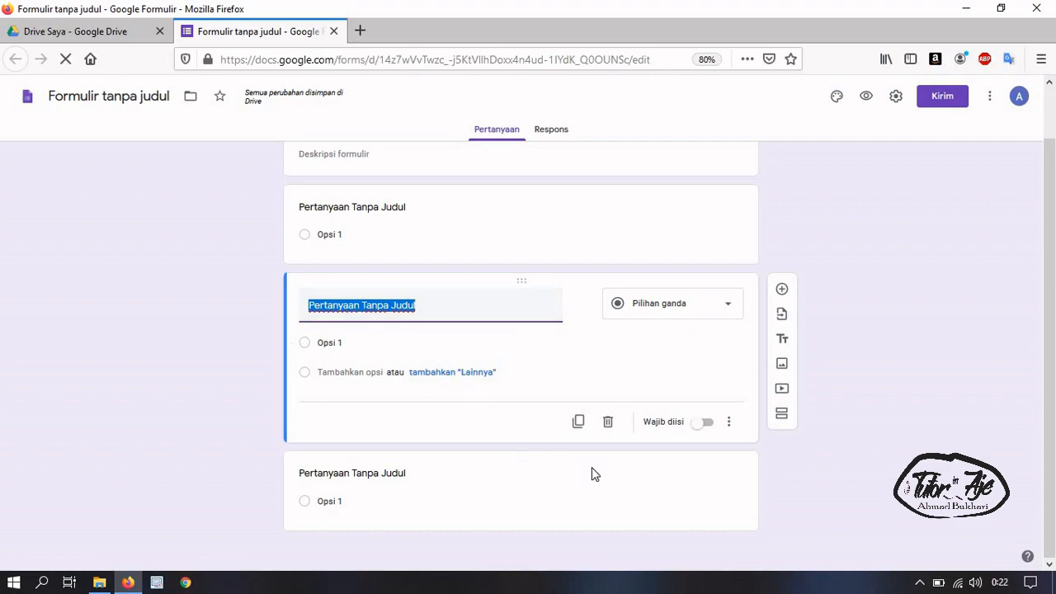
left_click(707, 423)
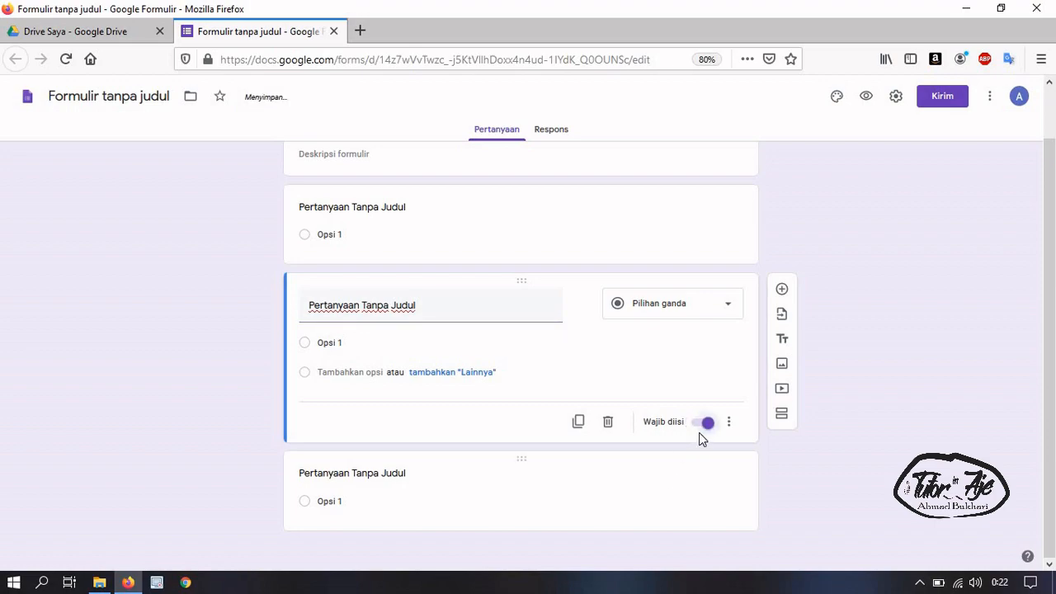
left_click(566, 225)
left_click(579, 399)
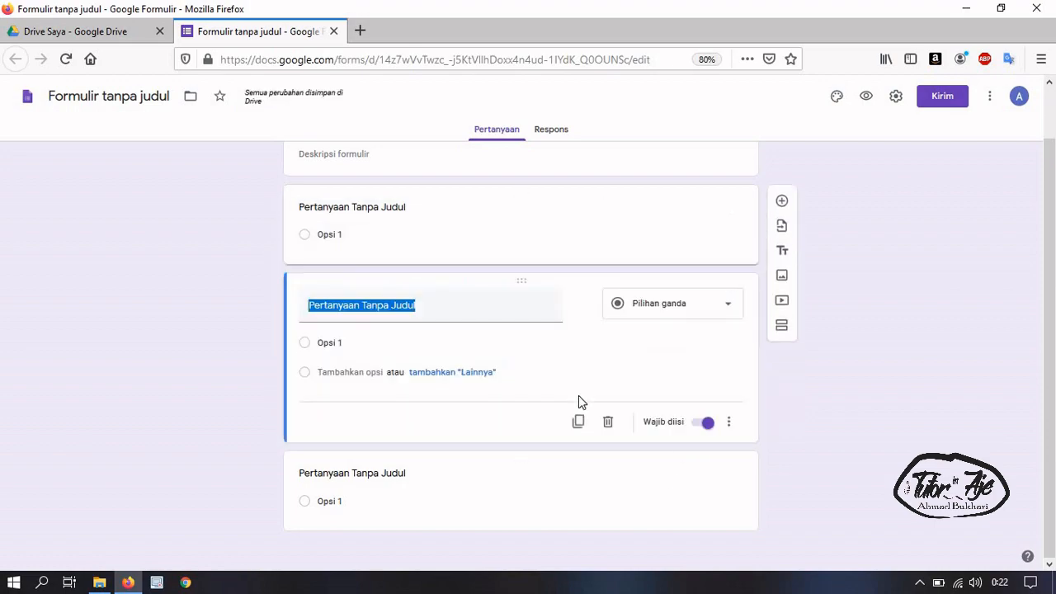
left_click(566, 485)
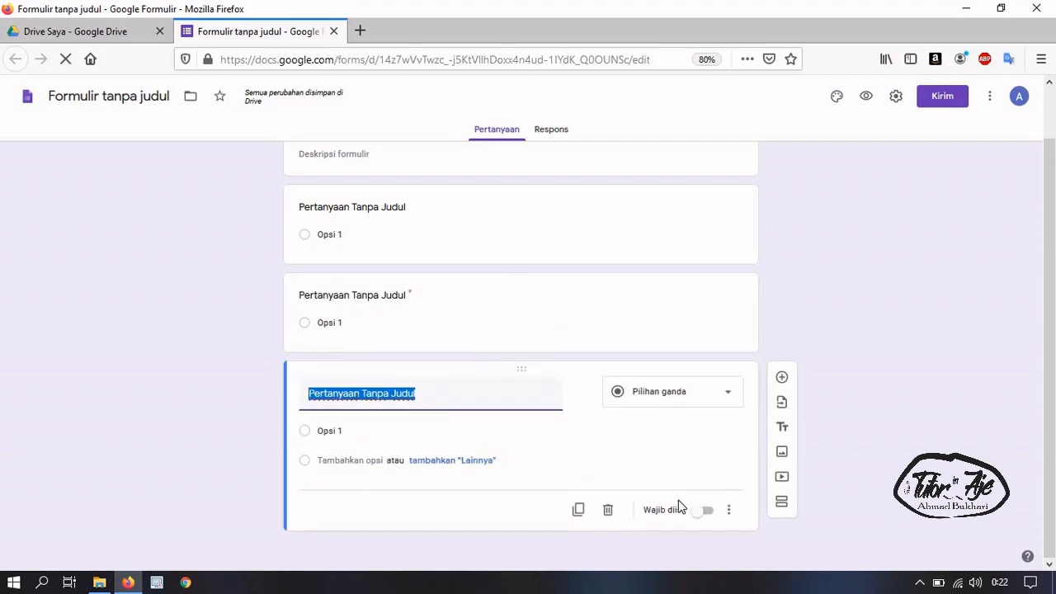
left_click(426, 338)
left_click(444, 233)
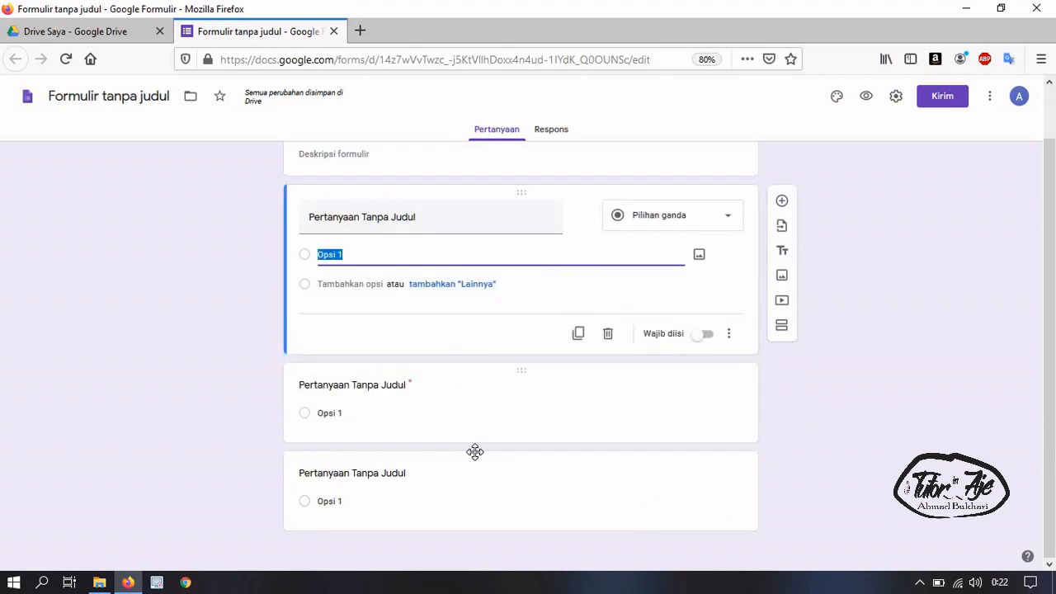
left_click(455, 477)
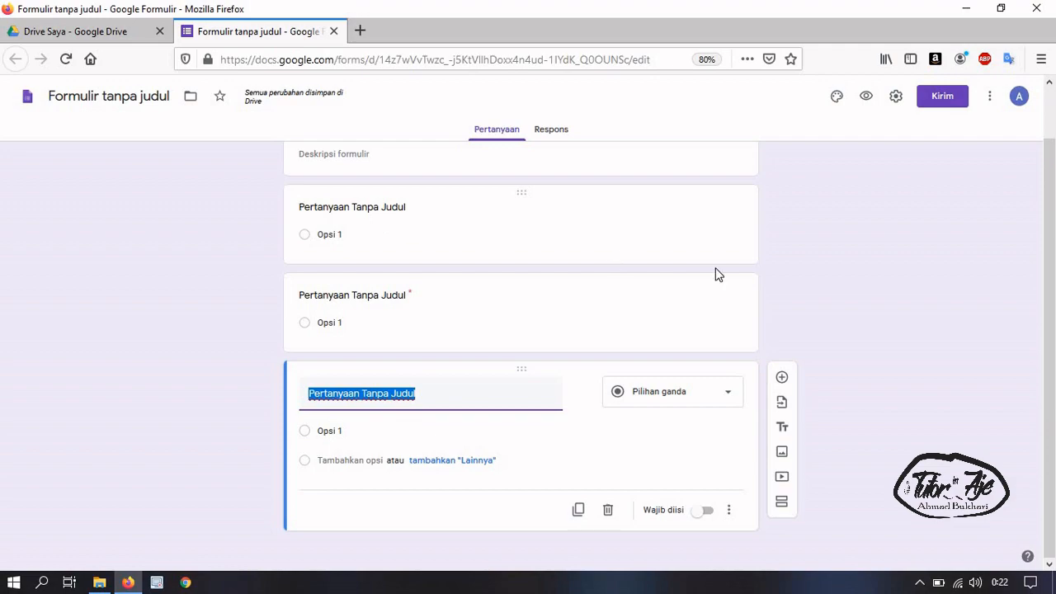
Change the second question's answer type to 'Jawaban singkat'
left_click(580, 334)
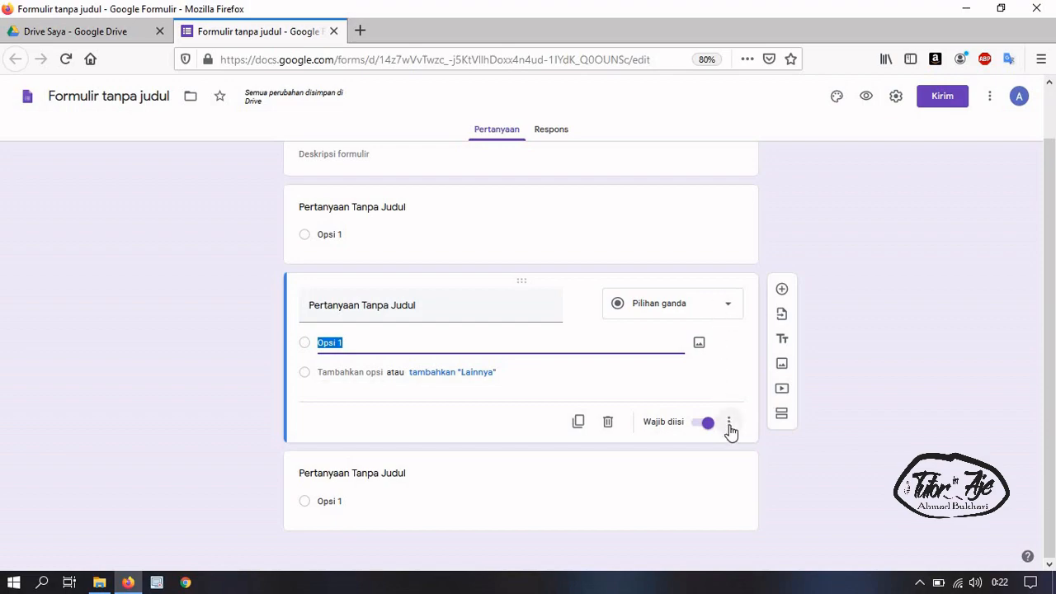
left_click(730, 424)
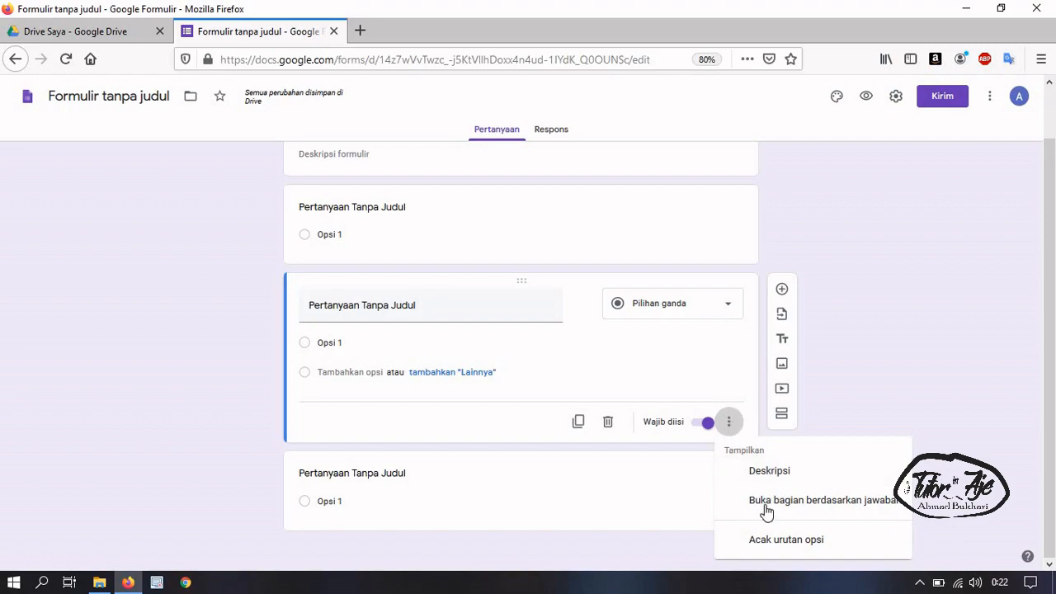
left_click(693, 318)
left_click(667, 220)
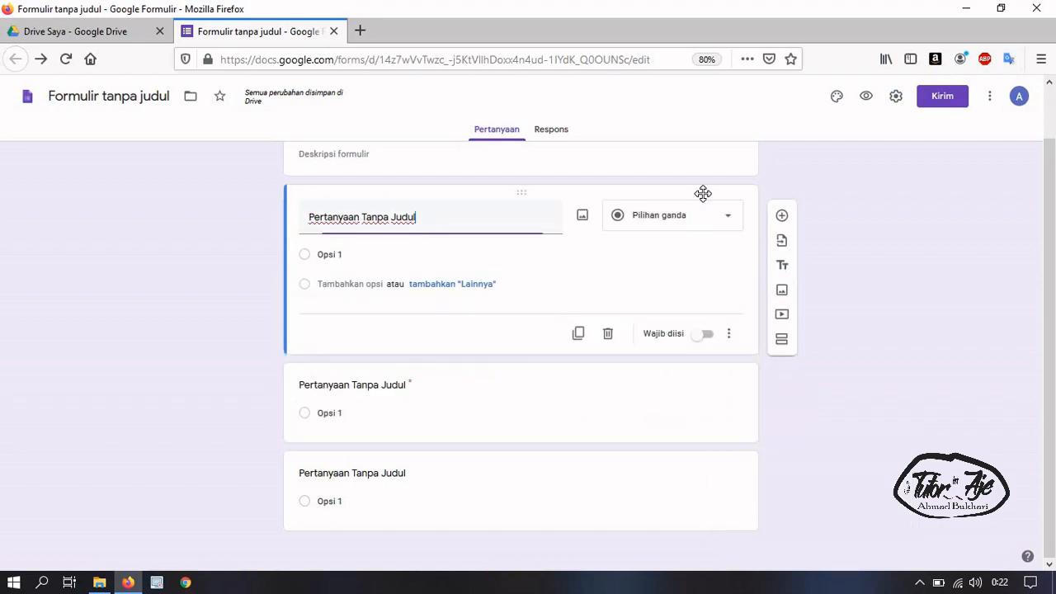
left_click(683, 413)
left_click(690, 303)
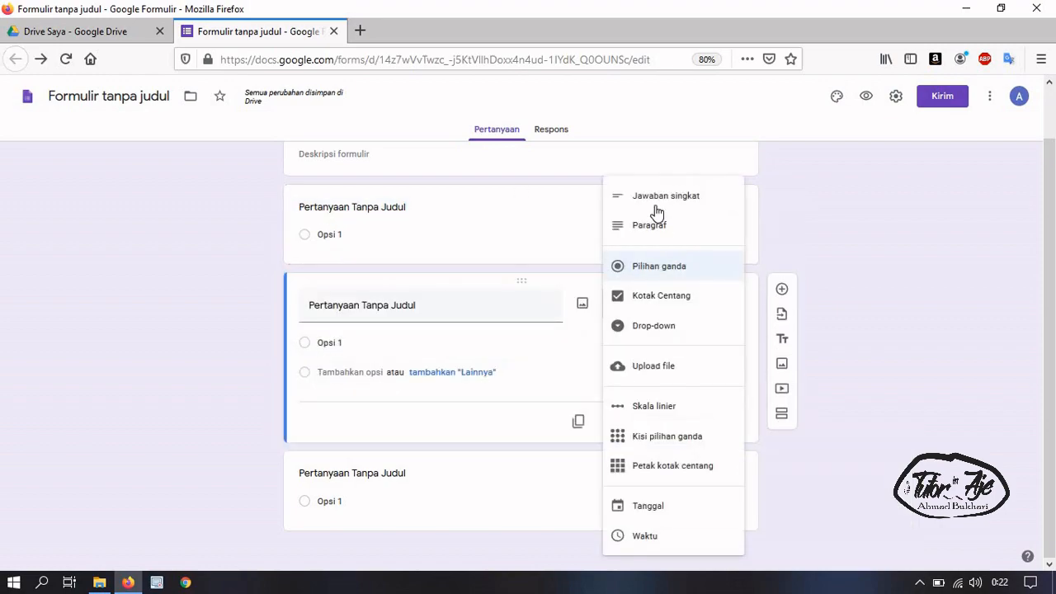
left_click(657, 207)
Make the third question an 'Upload file' question, confirming with 'Lanjutkan'
left_click(580, 497)
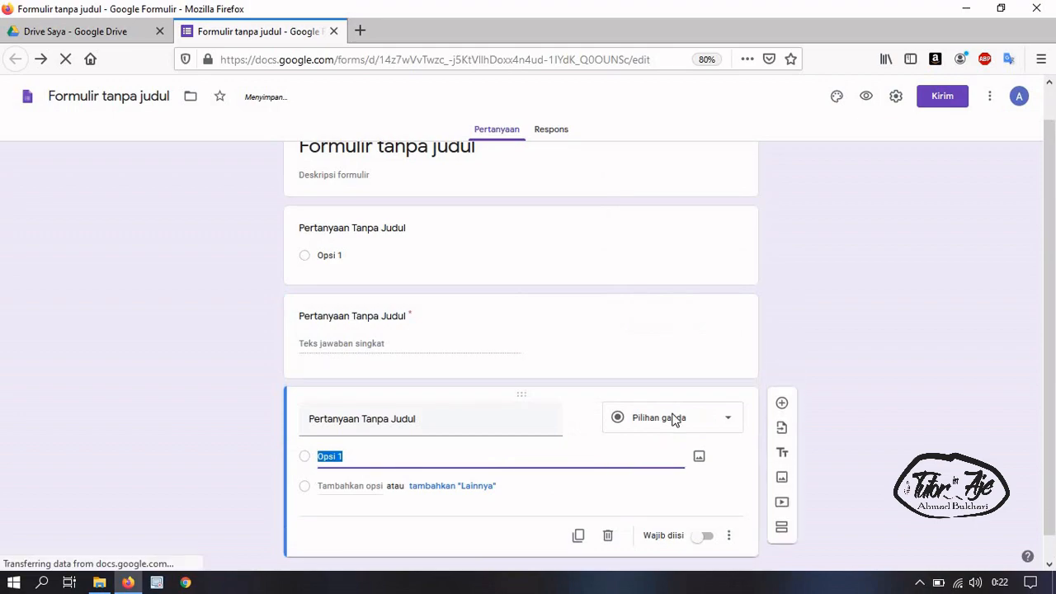
left_click(678, 398)
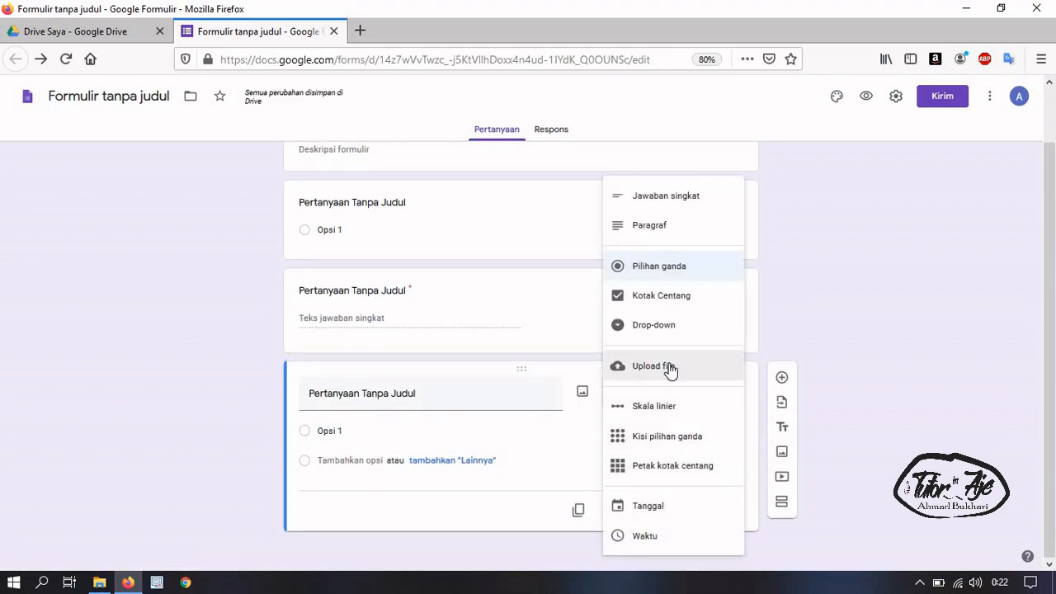
left_click(645, 378)
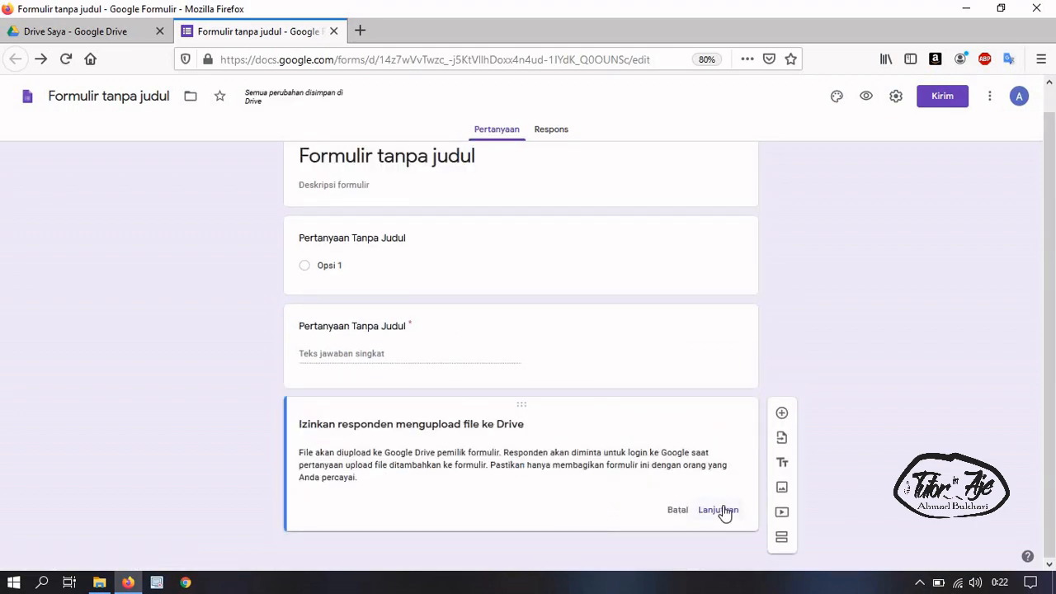
left_click(730, 511)
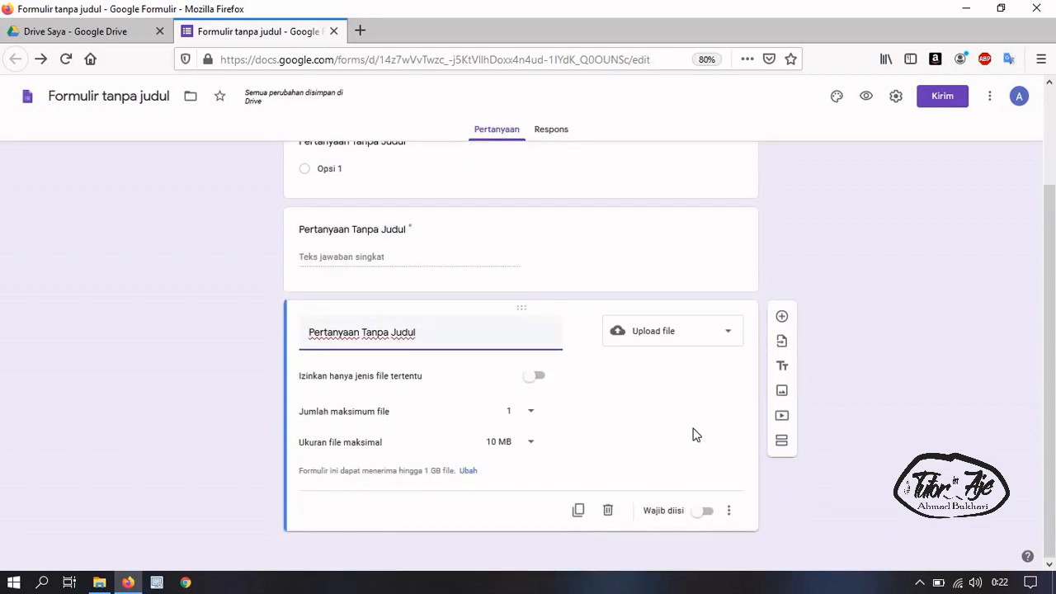
scroll(683, 430, "up", 2)
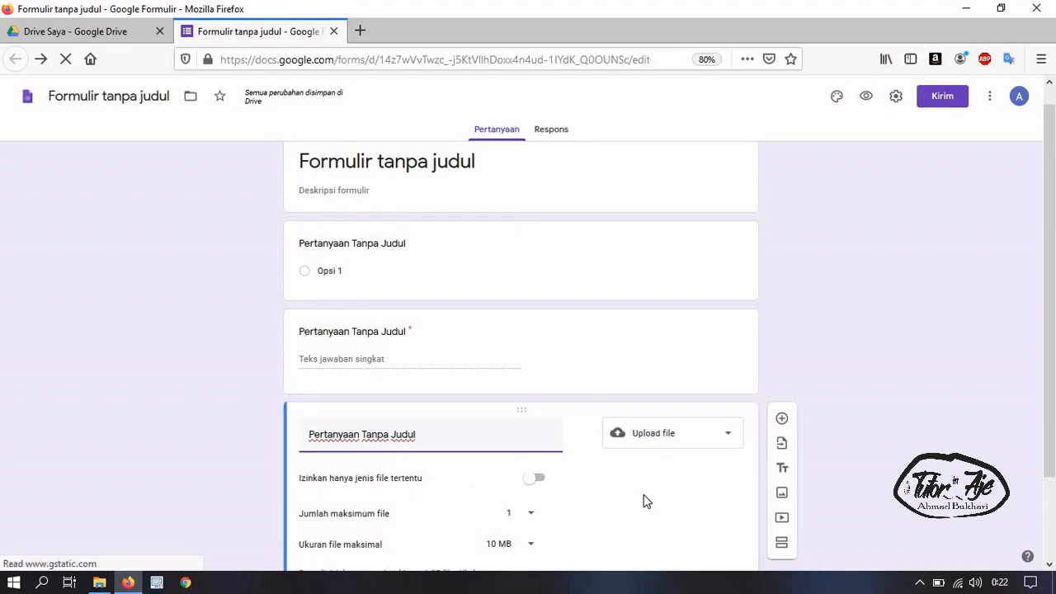
scroll(648, 501, "down", 3)
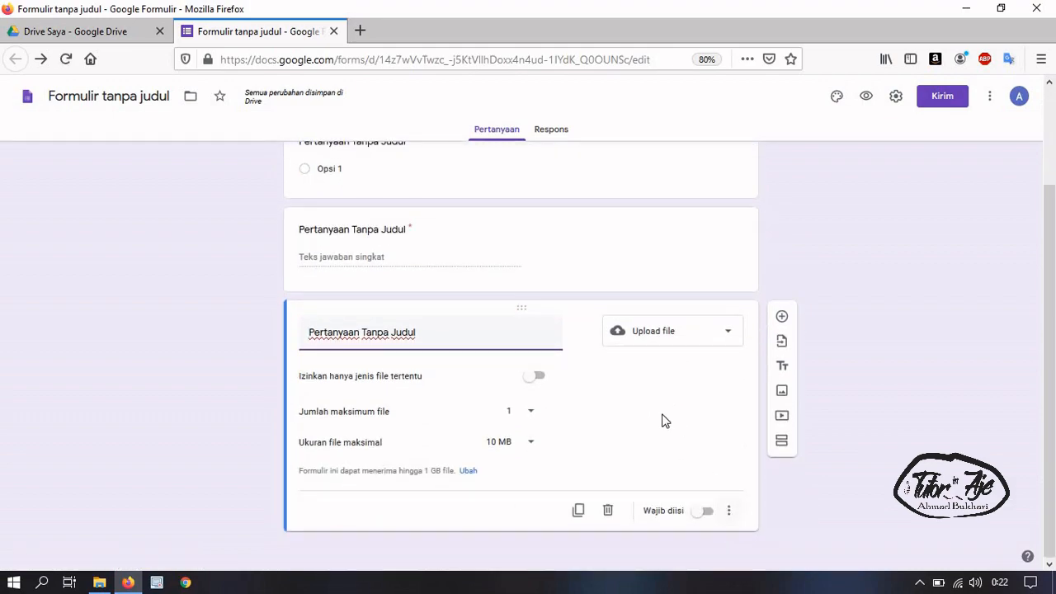
scroll(465, 238, "up", 2)
left_click(491, 206)
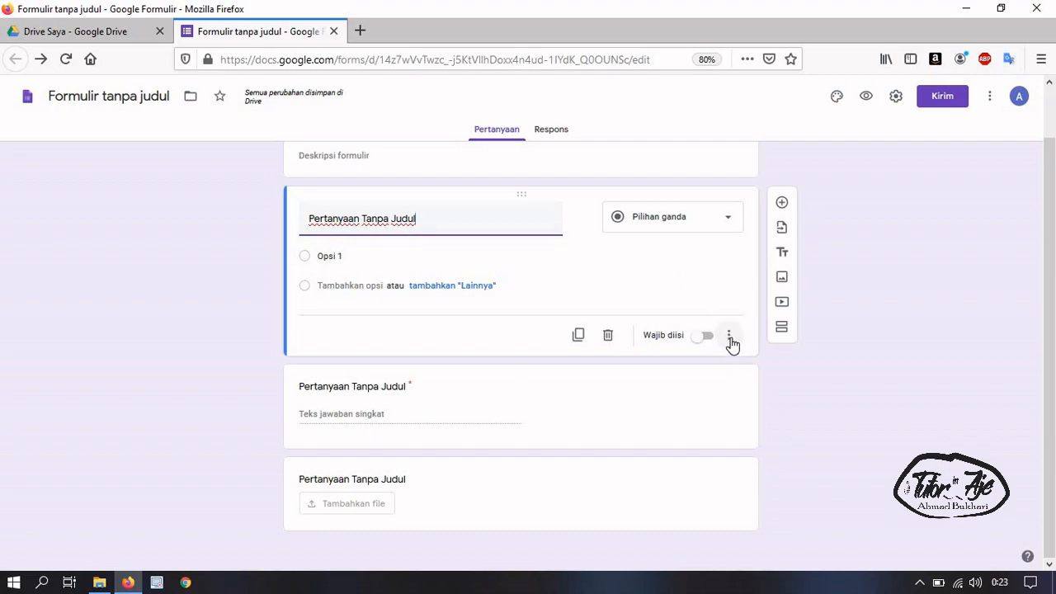
left_click(729, 339)
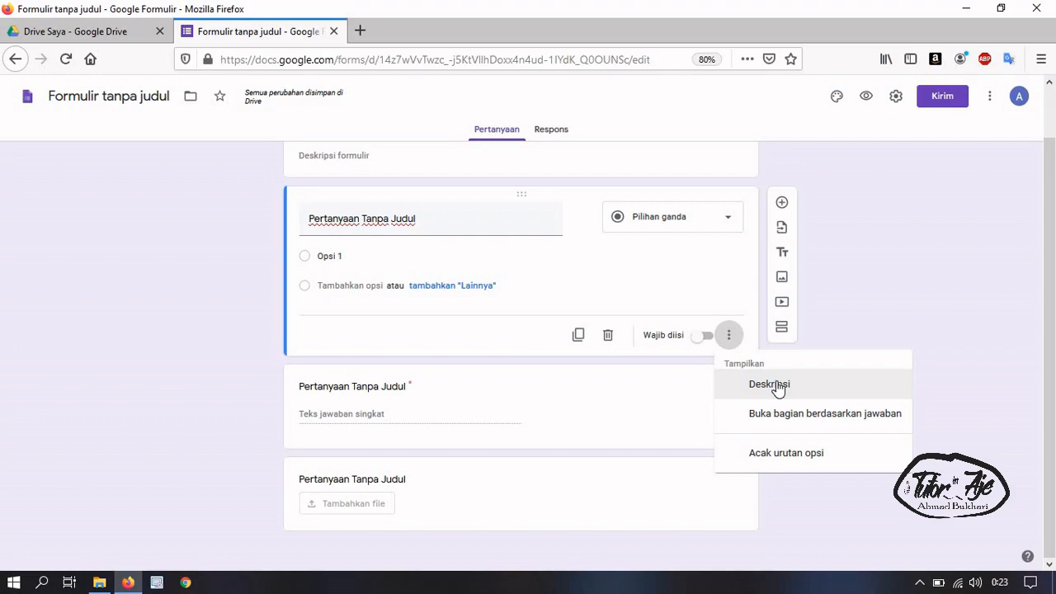
left_click(806, 420)
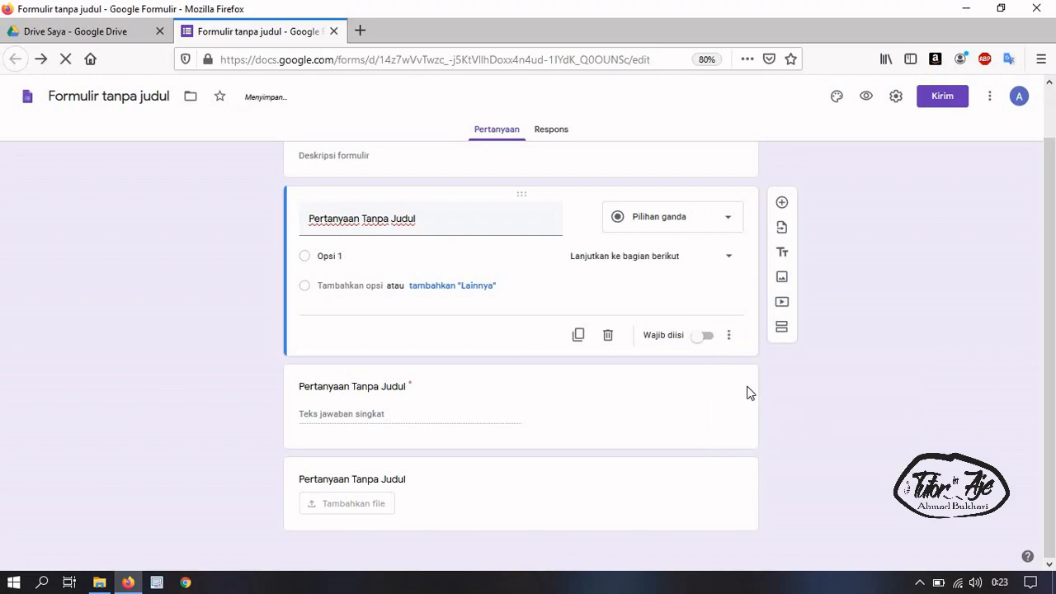
left_click(699, 261)
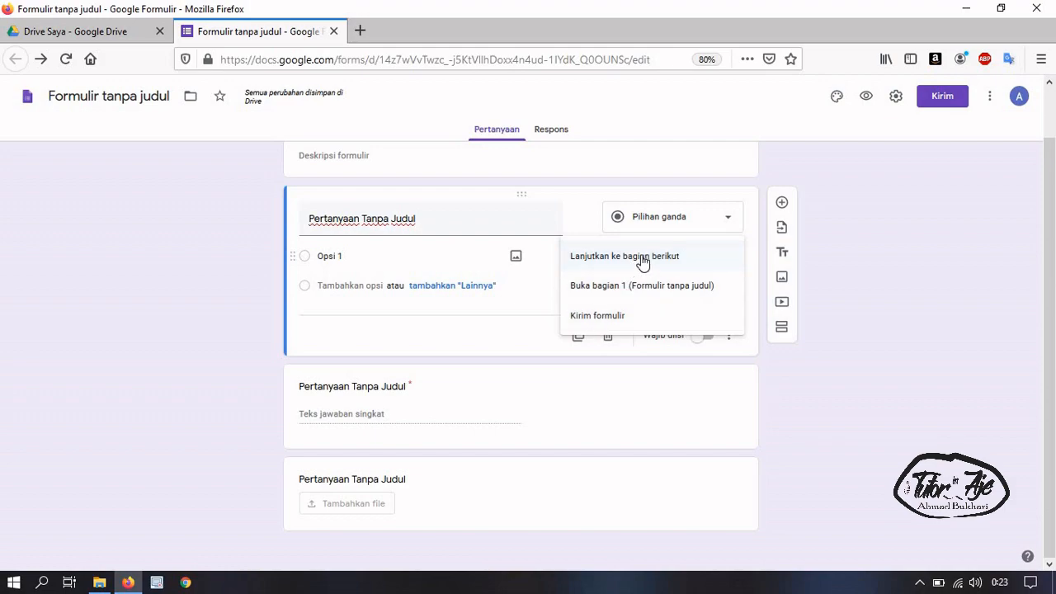
left_click(529, 324)
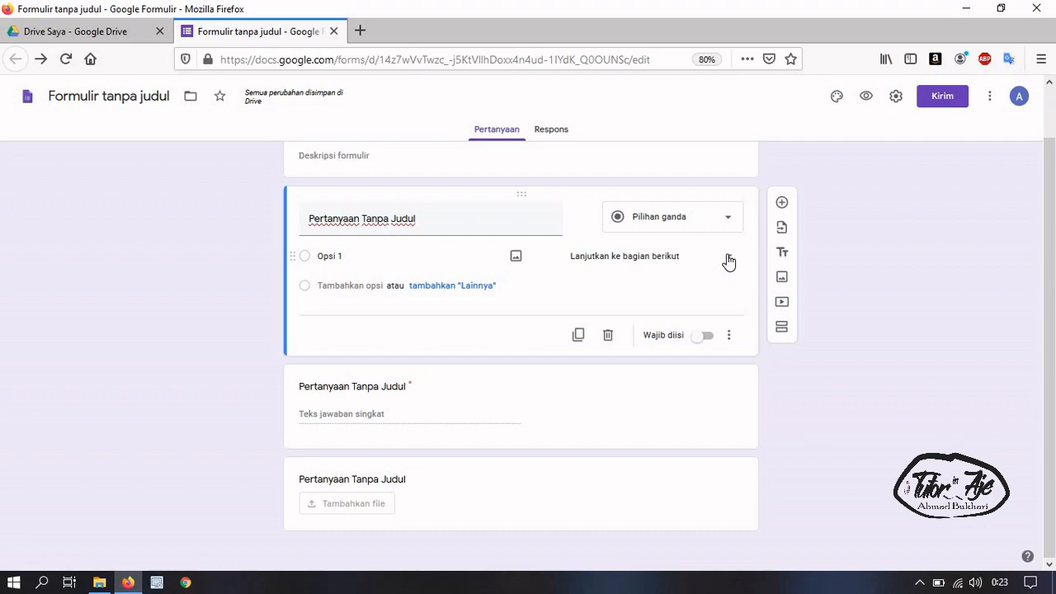
left_click(729, 261)
left_click(508, 327)
left_click(655, 277)
left_click(500, 321)
left_click(731, 339)
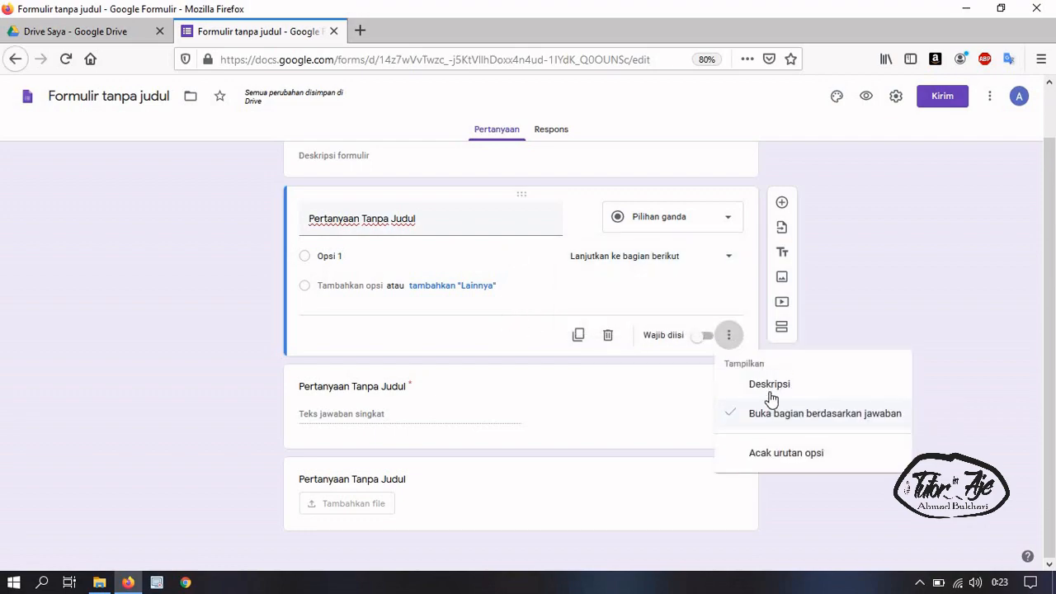
left_click(737, 414)
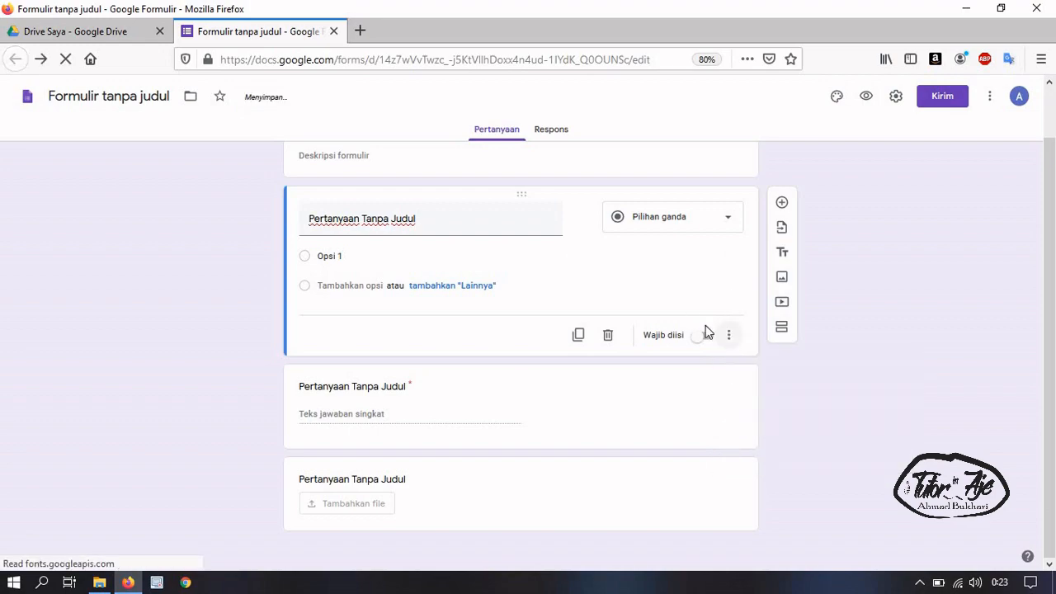
Enter answer options a, b, c and d, removing the empty fifth option
left_click(406, 262)
type("a")
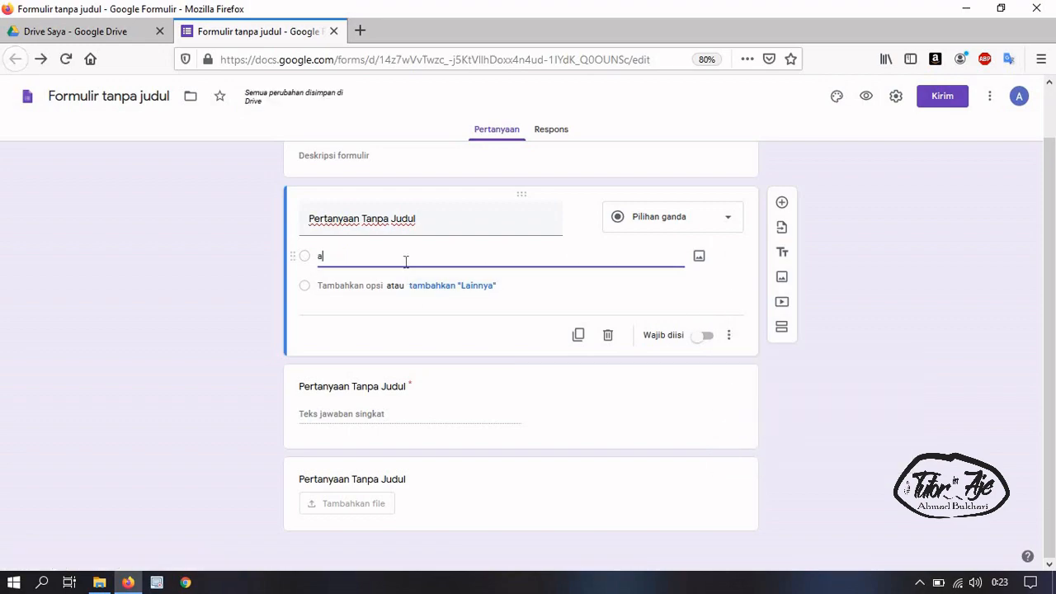
key("Return")
type("b")
key("Return")
type("c")
key("Return")
type("d")
key("Return")
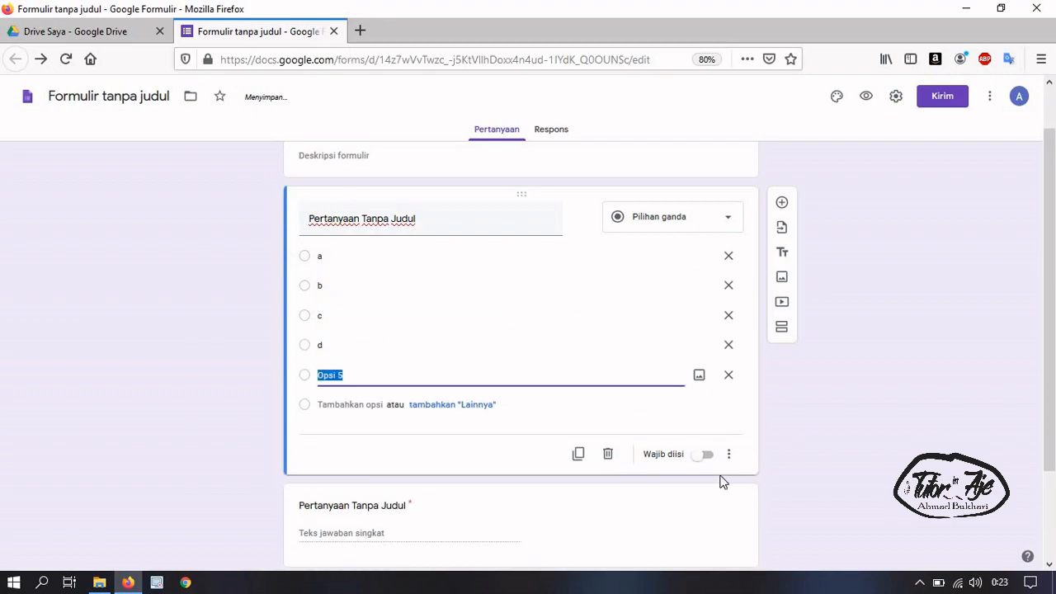
left_click(729, 374)
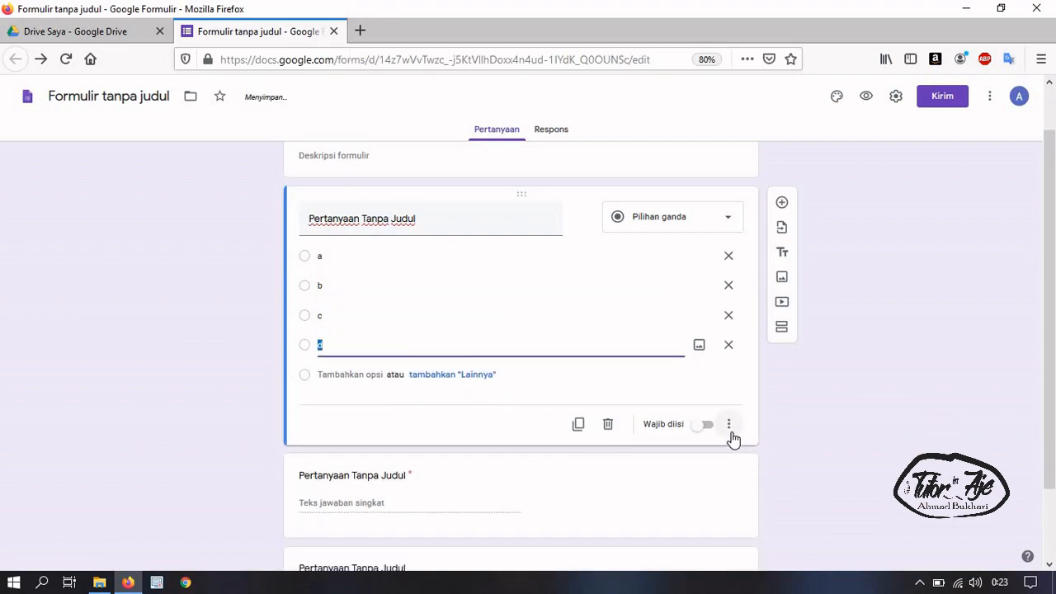
Turn on 'Acak urutan opsi' from the first question's extra options menu
left_click(730, 426)
left_click(797, 552)
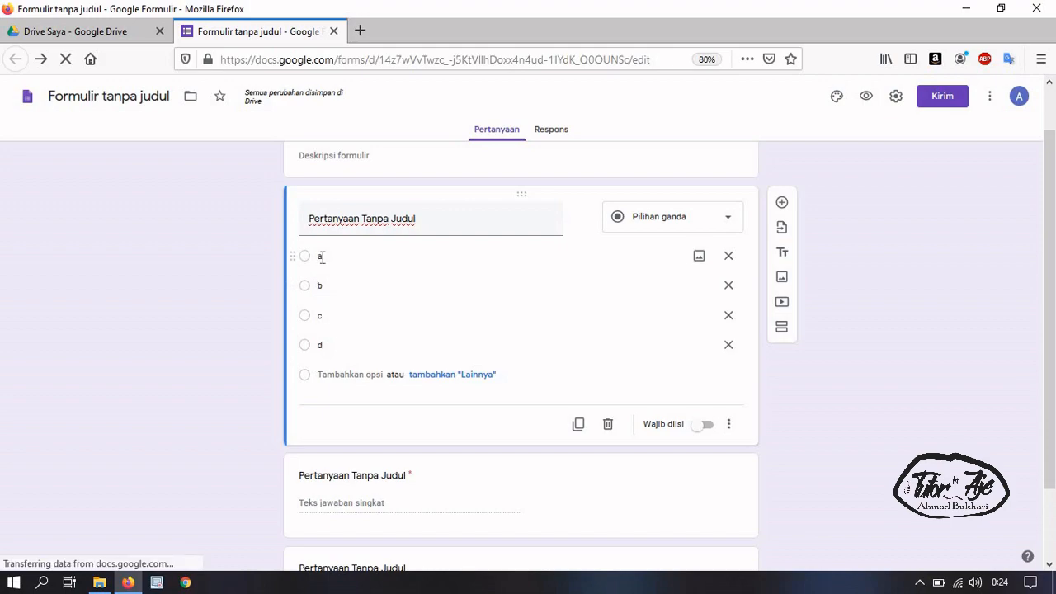
left_click(729, 424)
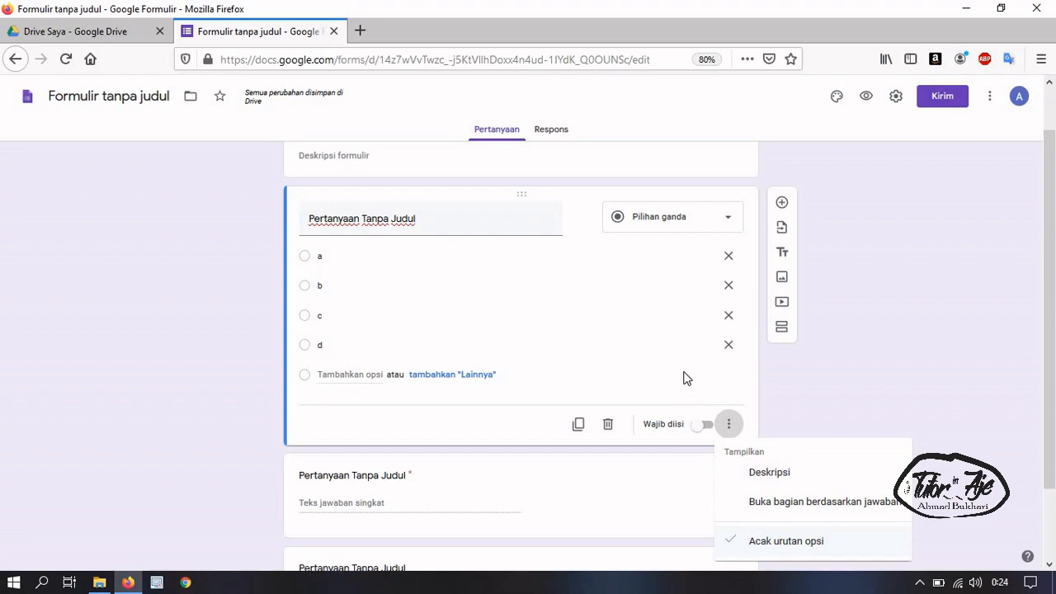
left_click(729, 424)
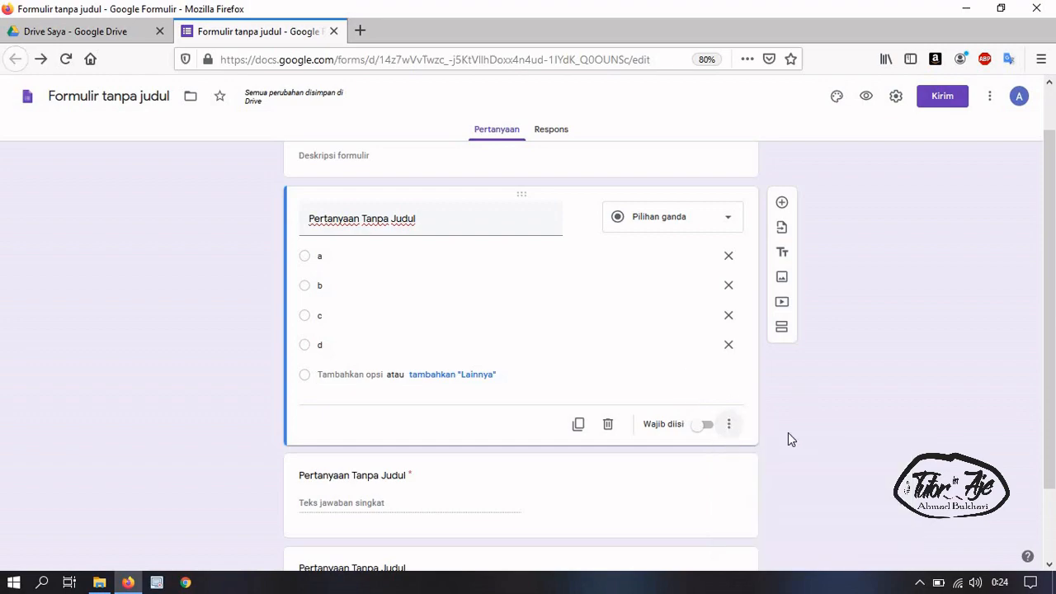
scroll(446, 423, "down", 1)
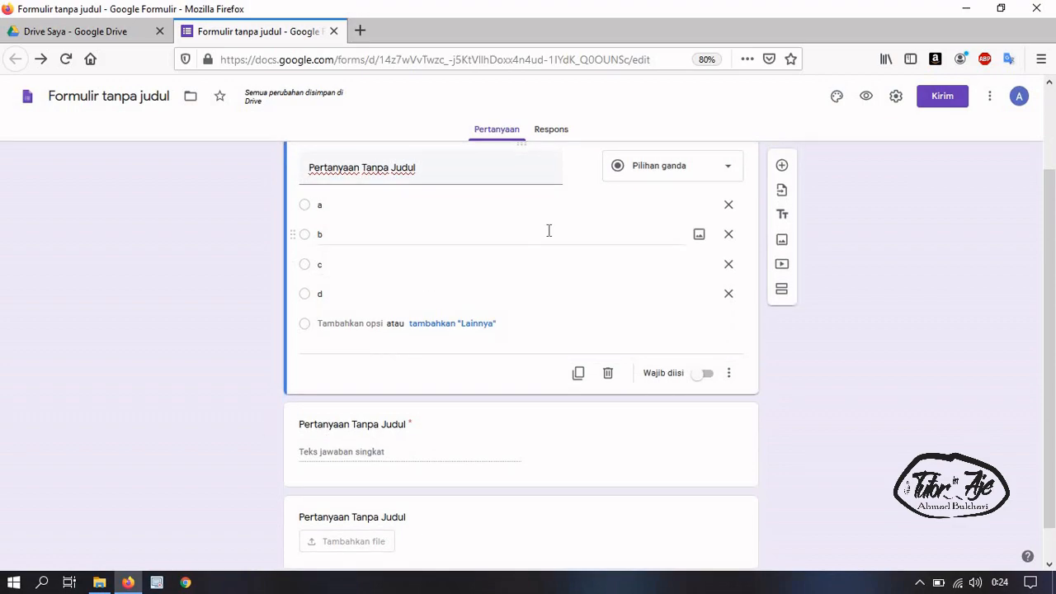
scroll(404, 419, "down", 1)
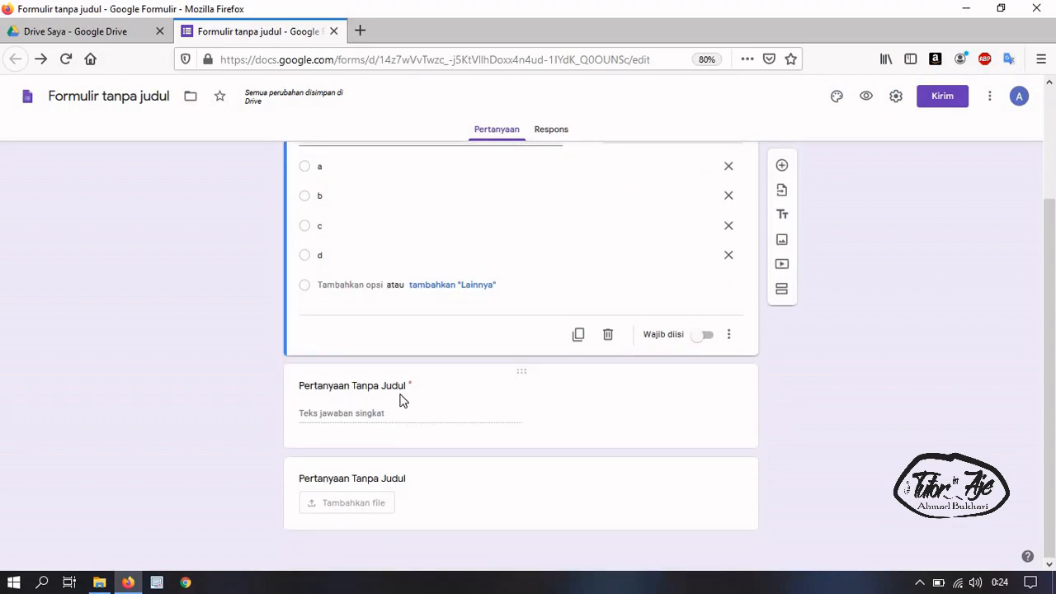
Add 'Validasi respons' to the short-answer question and switch its type from Angka to Panjang
left_click(402, 392)
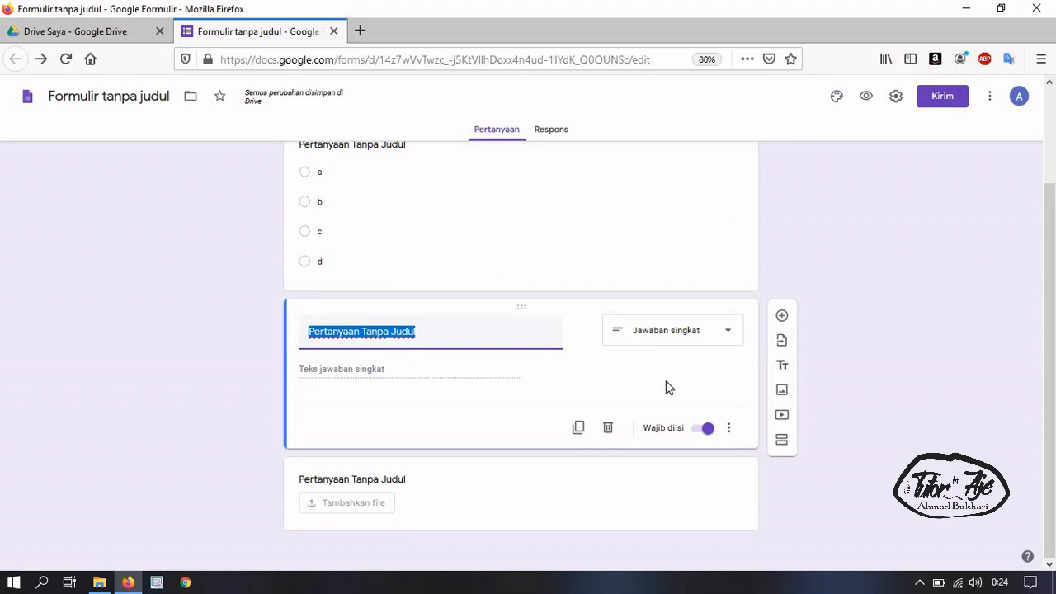
left_click(732, 430)
left_click(731, 430)
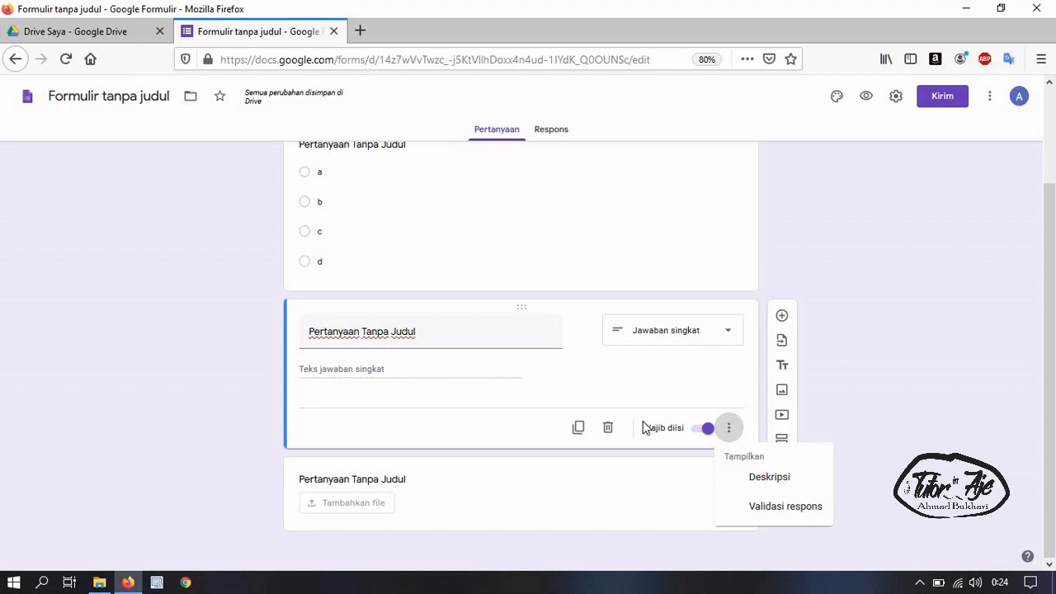
left_click(776, 508)
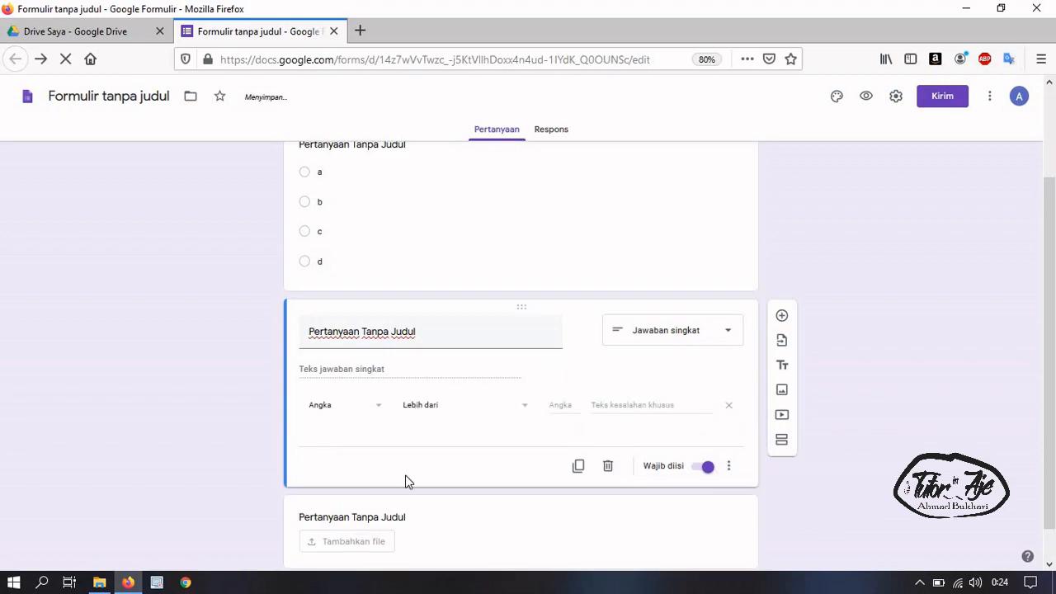
scroll(430, 396, "down", 1)
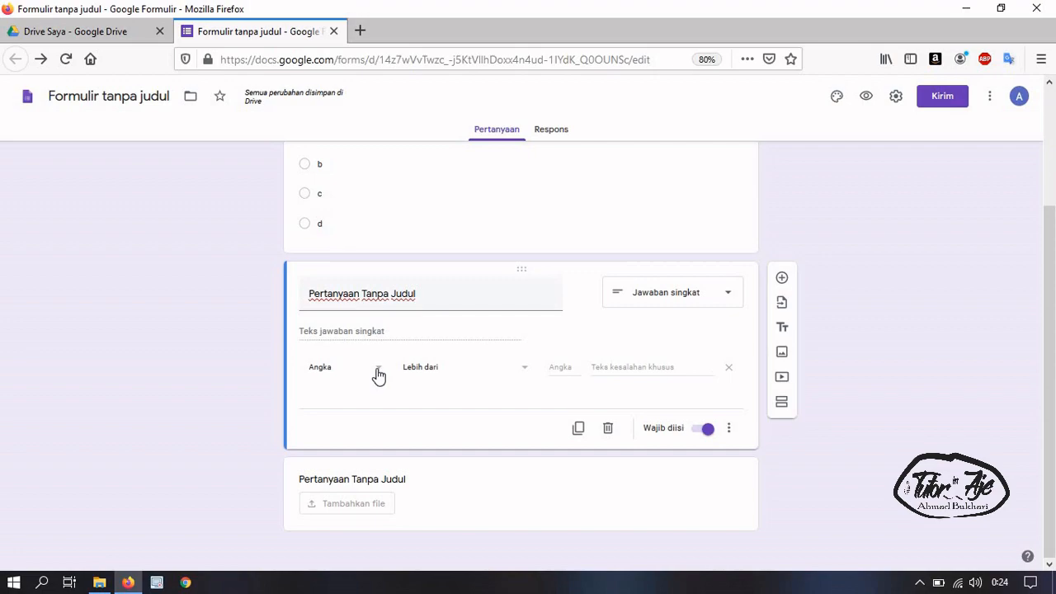
left_click(376, 376)
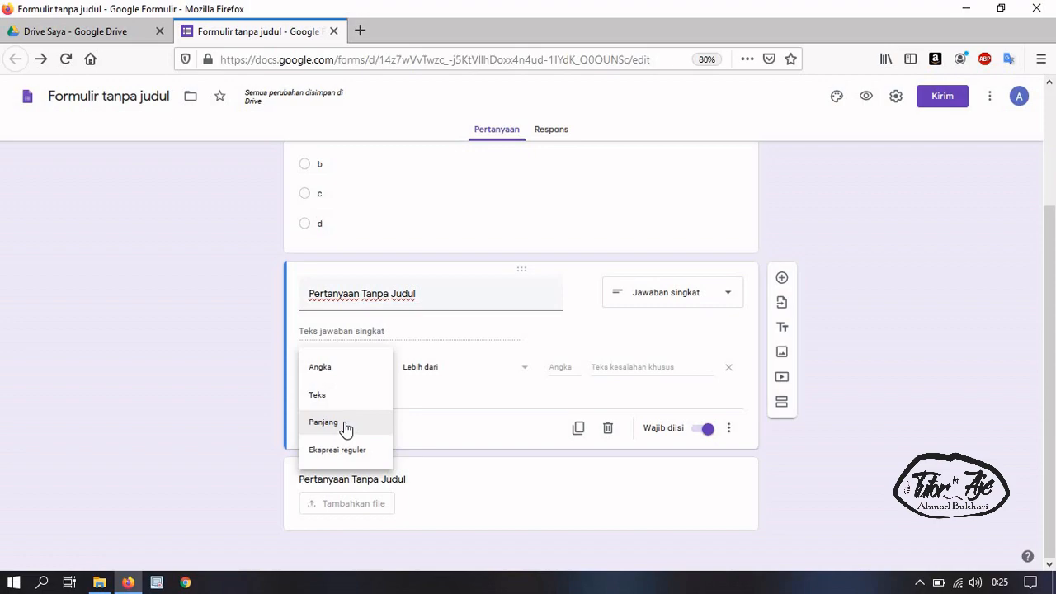
left_click(346, 426)
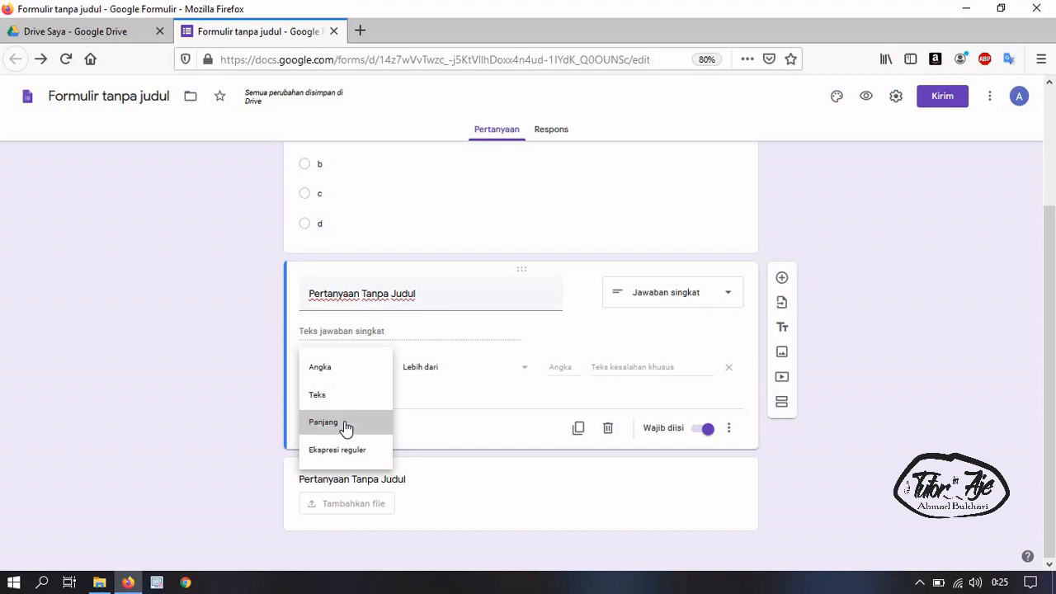
Retitle the short-answer question 'Nomor Telepon'
left_click(474, 372)
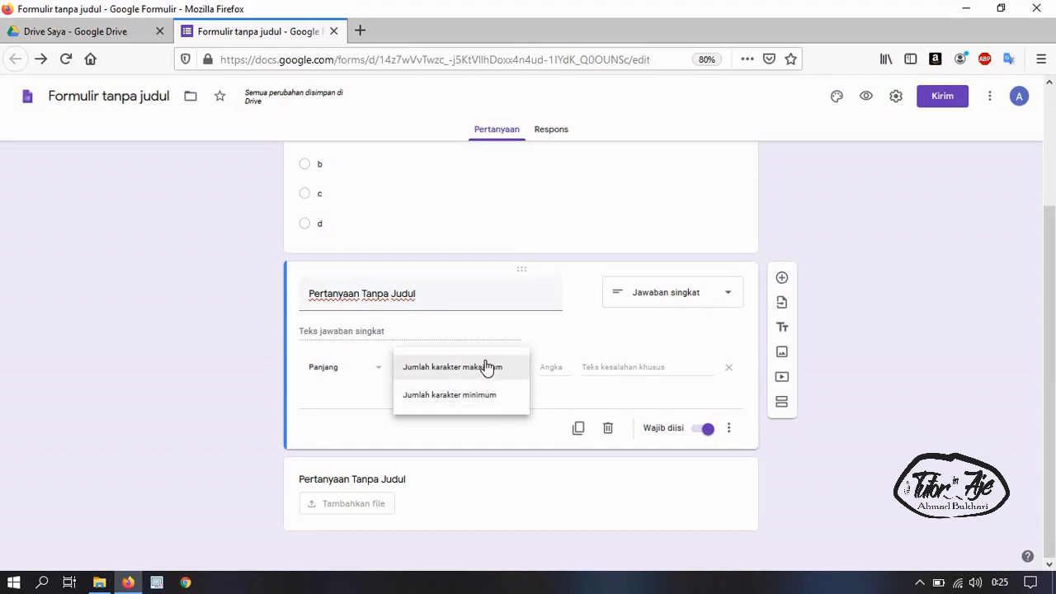
left_click(490, 369)
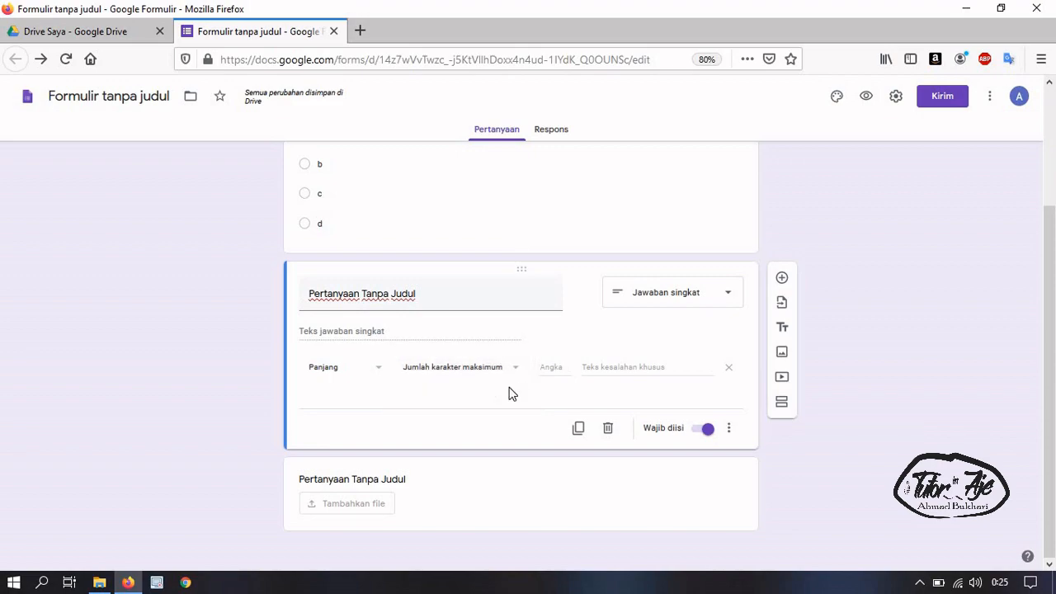
triple_click(431, 301)
type("NIK")
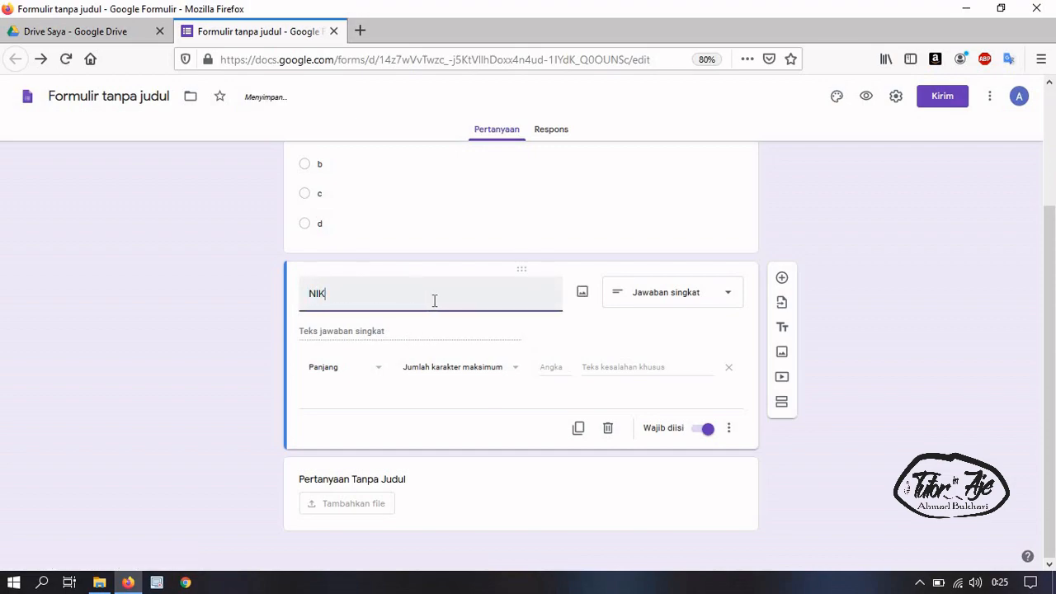
left_click(557, 363)
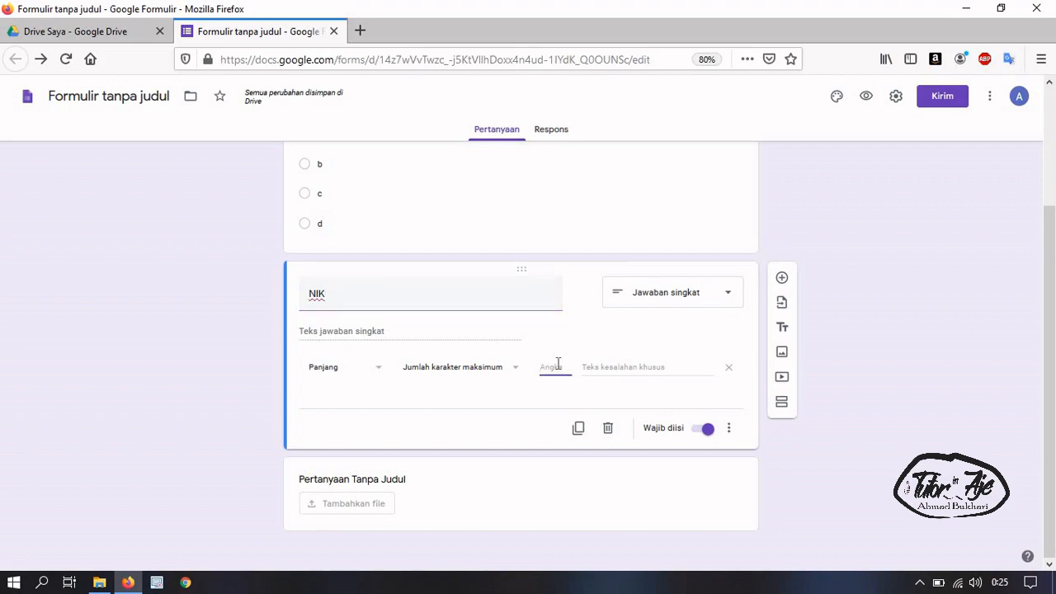
double_click(421, 294)
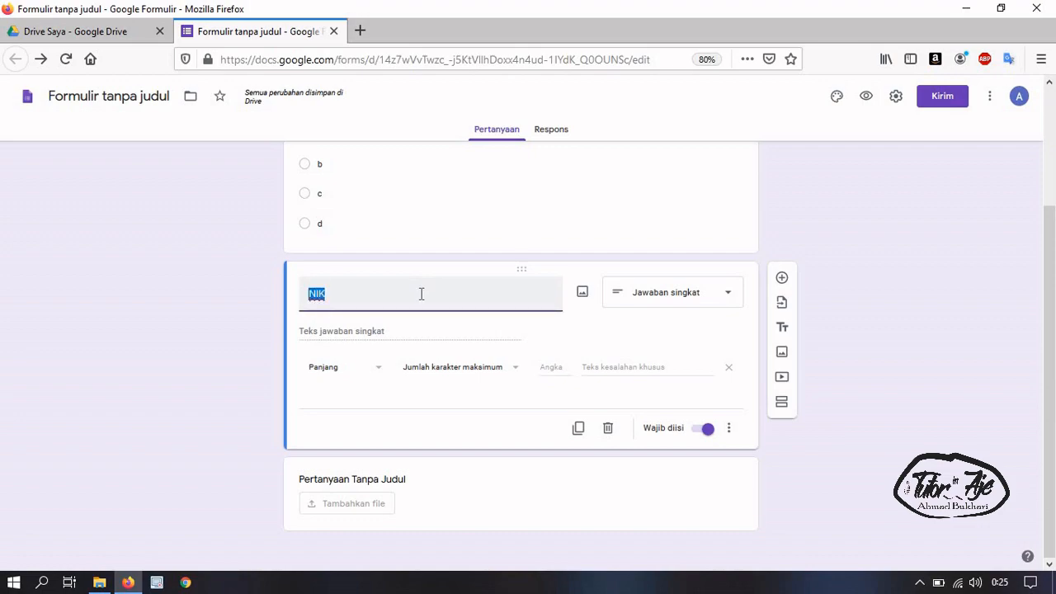
type("Nomot")
key("BackSpace")
type("r Telepon")
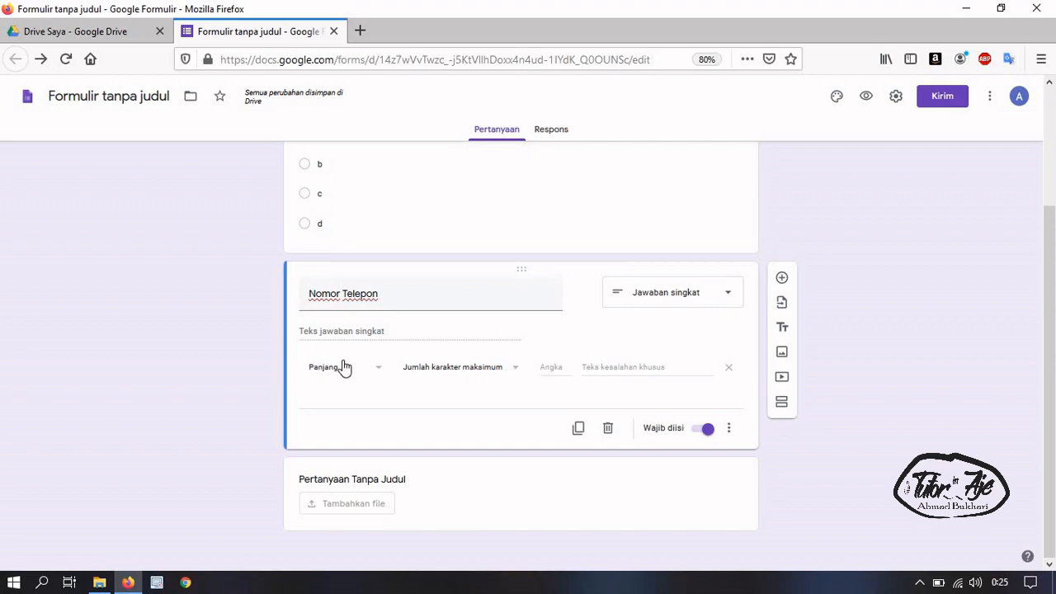
Change the length rule to 'Jumlah karakter minimum' and focus its count field for 10
left_click(466, 375)
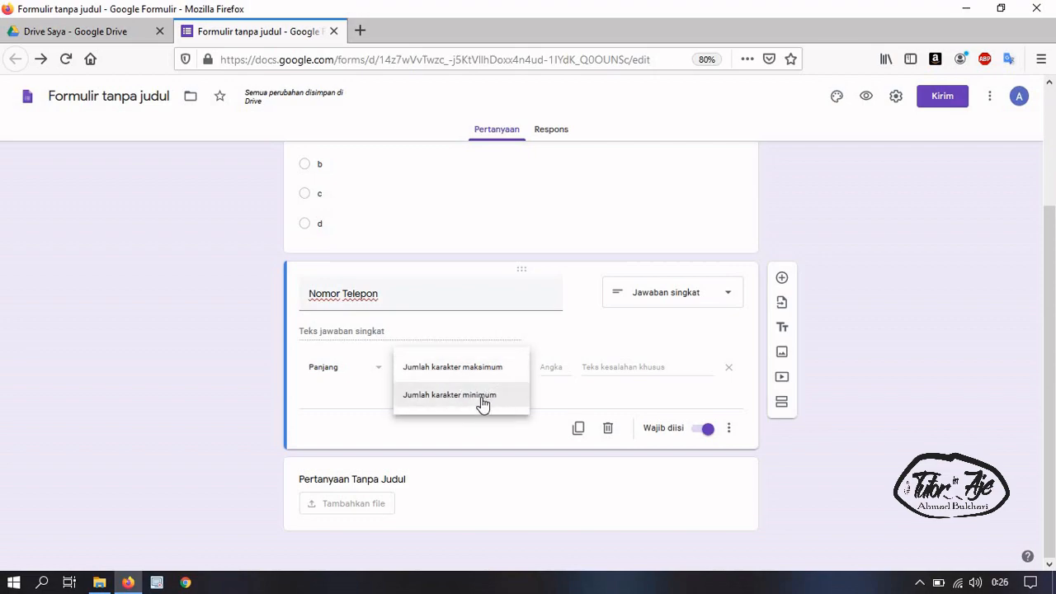
left_click(482, 405)
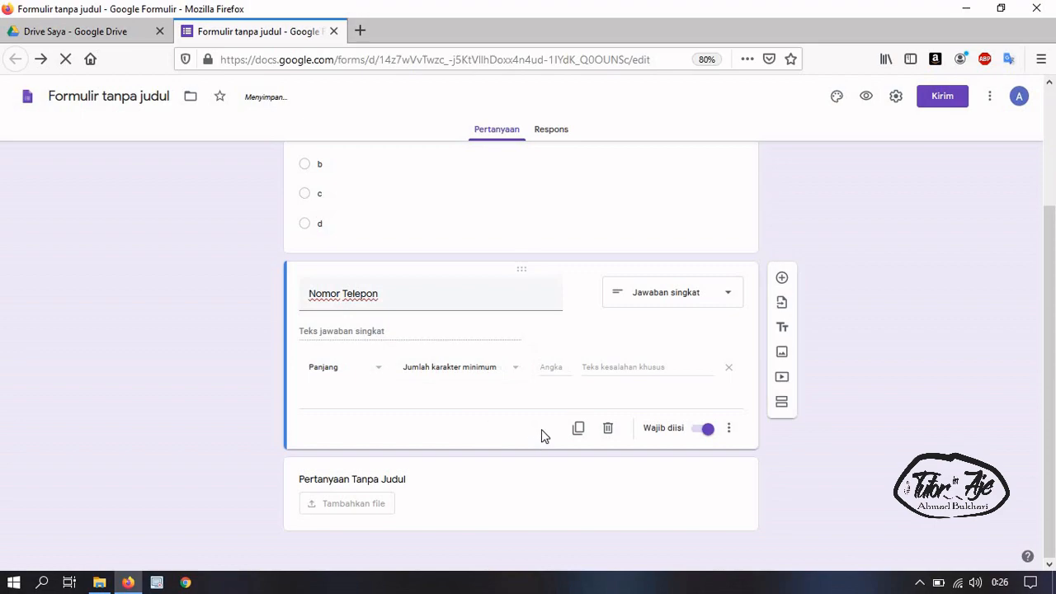
left_click(552, 365)
Require a minimum length of 10 for Nomor Telepon, with error text 'Isikan Nomor Telepon minimal 10 digit'
type("10")
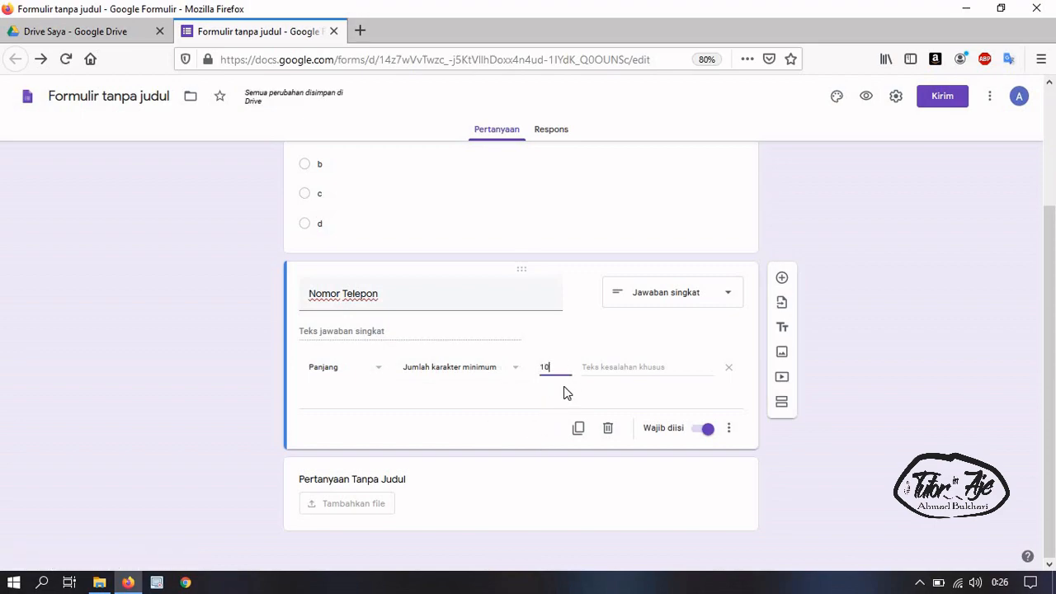
left_click(531, 405)
left_click(645, 366)
type("Isikan Nomor Te")
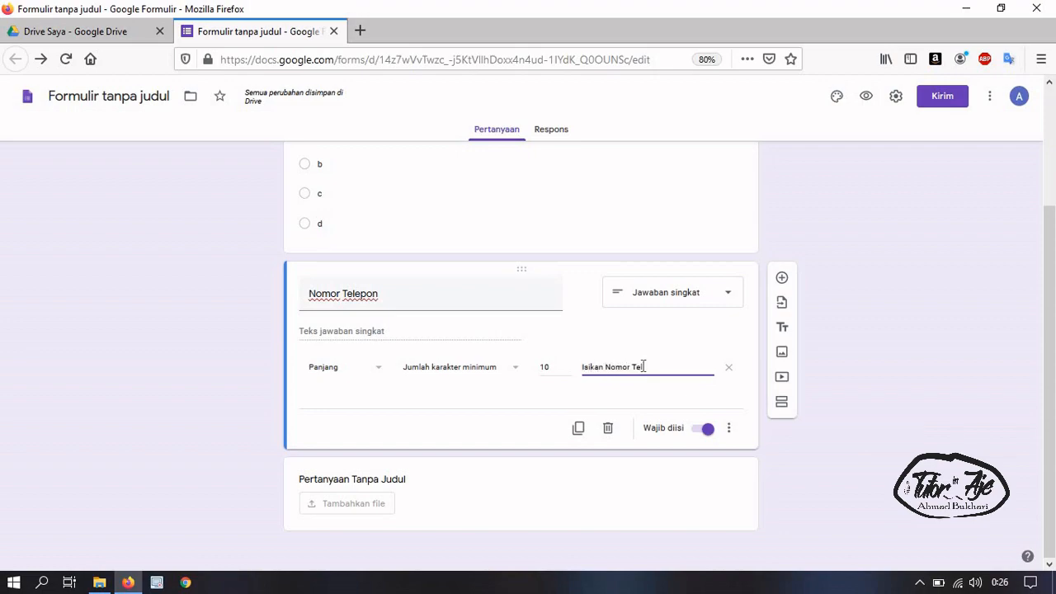
type("lepon")
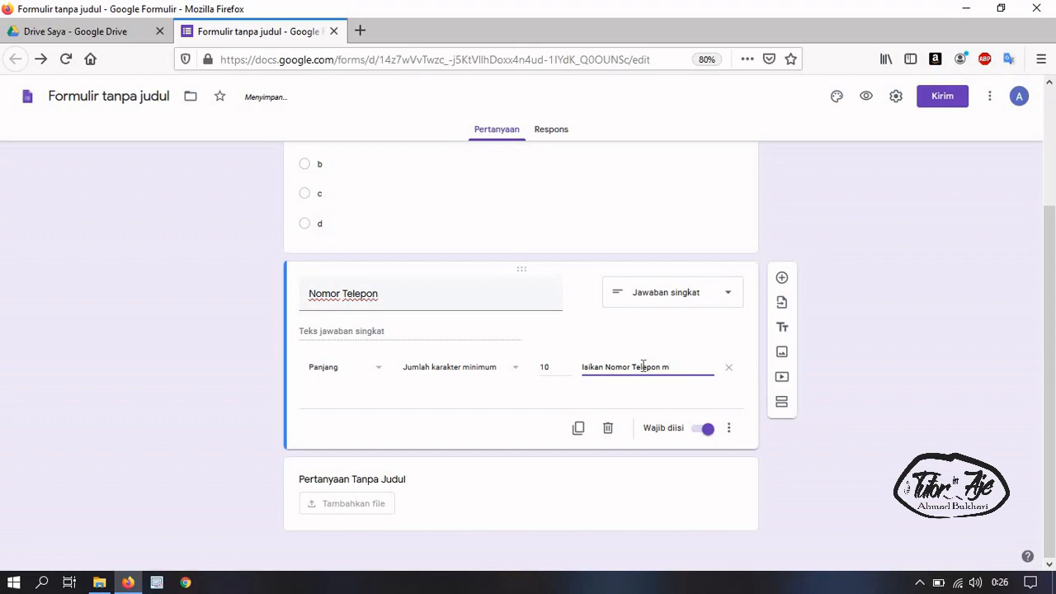
type("mal 10 digit")
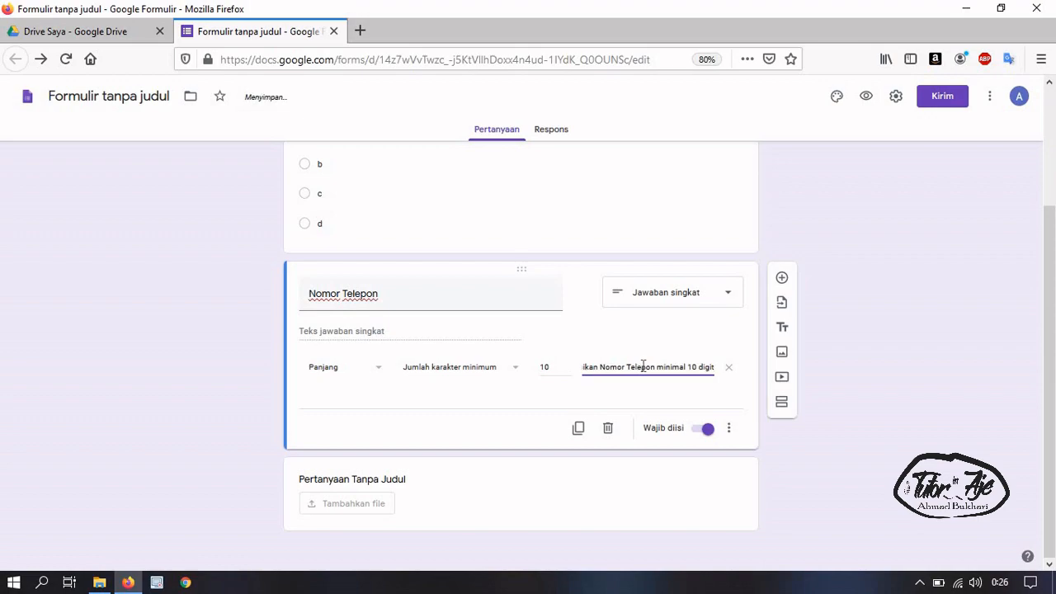
Title the last file-upload question 'Upload File'
left_click(423, 487)
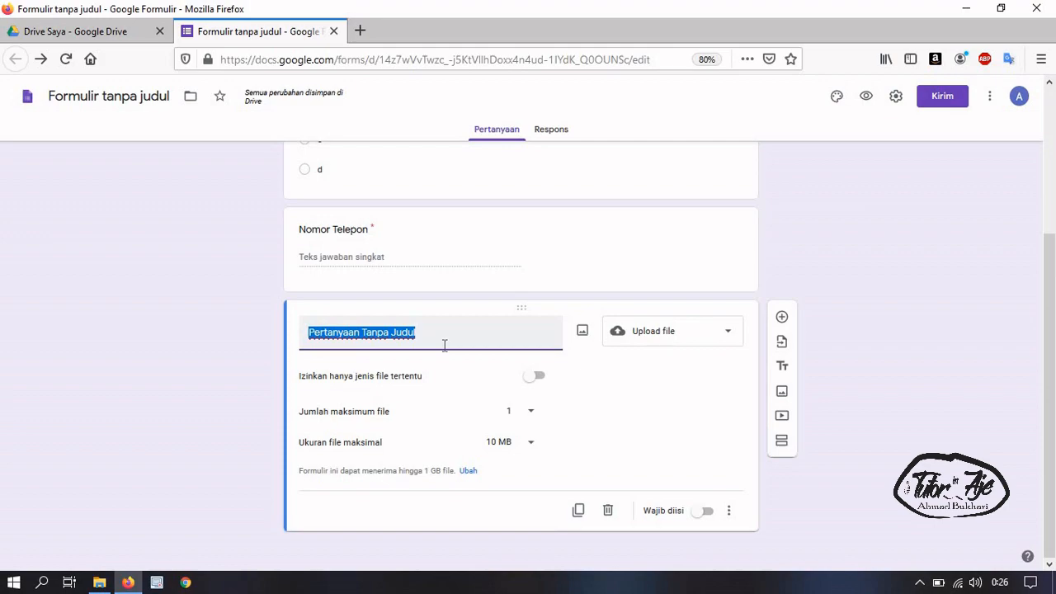
type("Harus Upload")
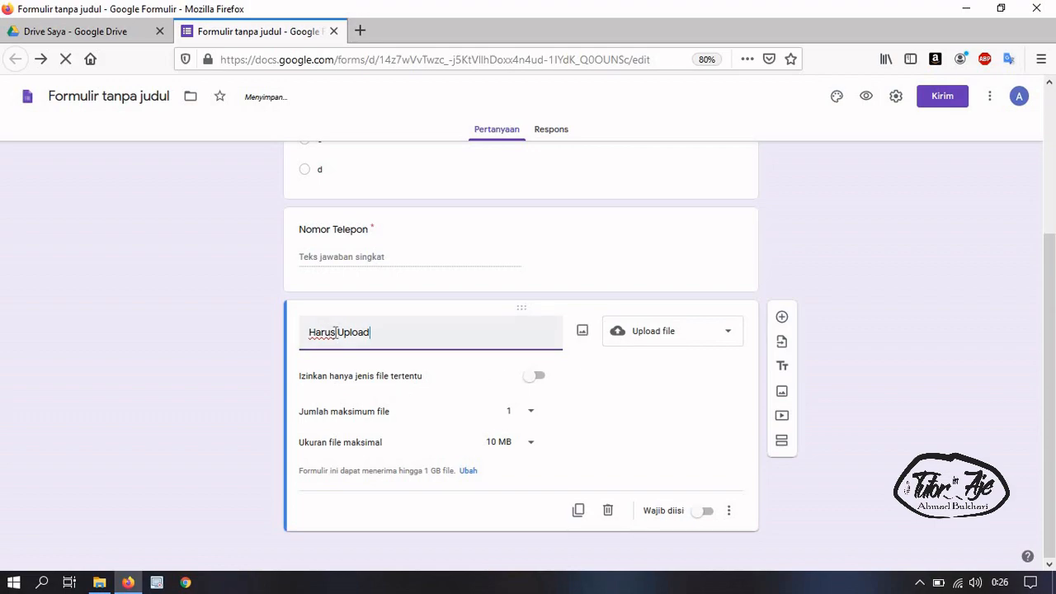
double_click(309, 332)
key("BackSpace")
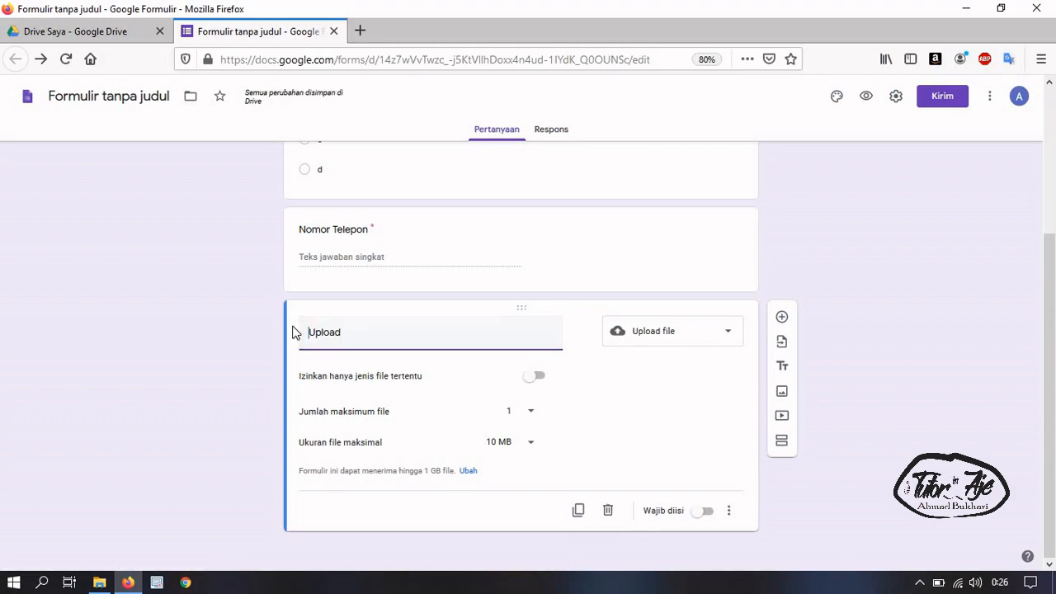
key("End")
type("File")
left_click(630, 410)
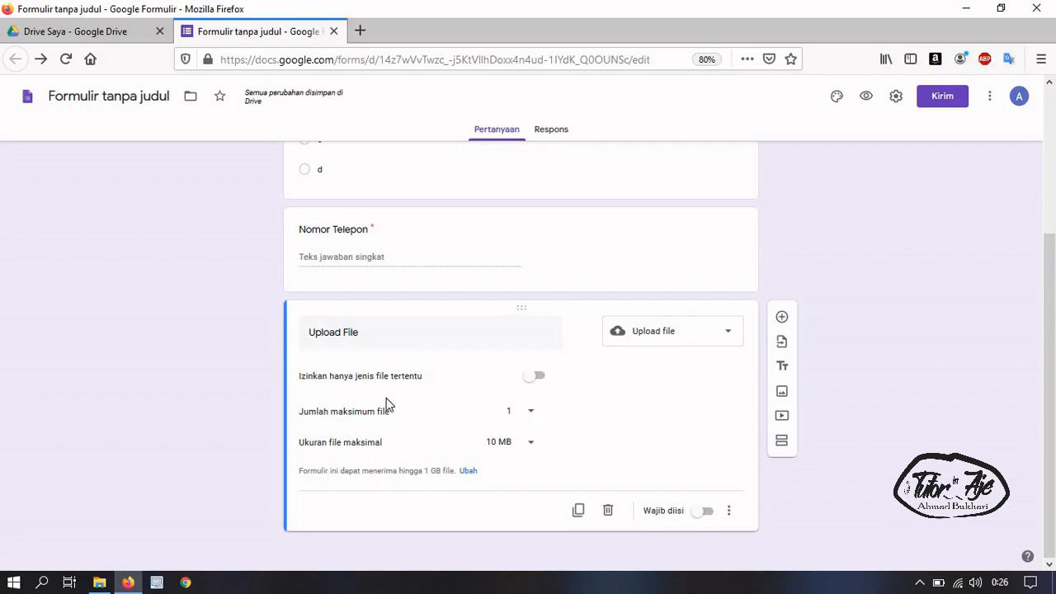
Leave any file type allowed, keeping a maximum of 1 file and 10 MB per file
left_click(535, 377)
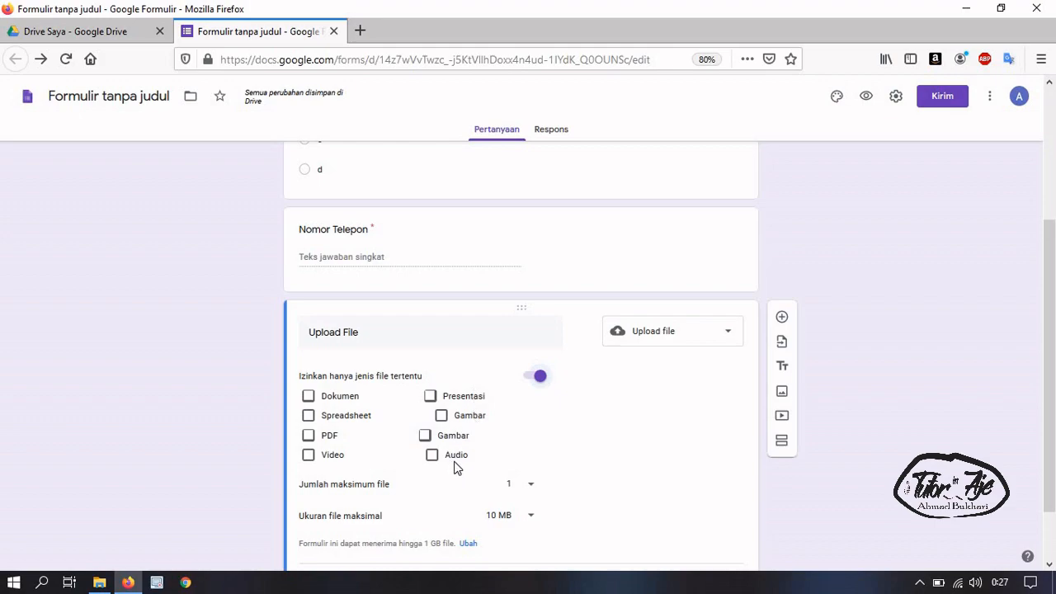
left_click(536, 380)
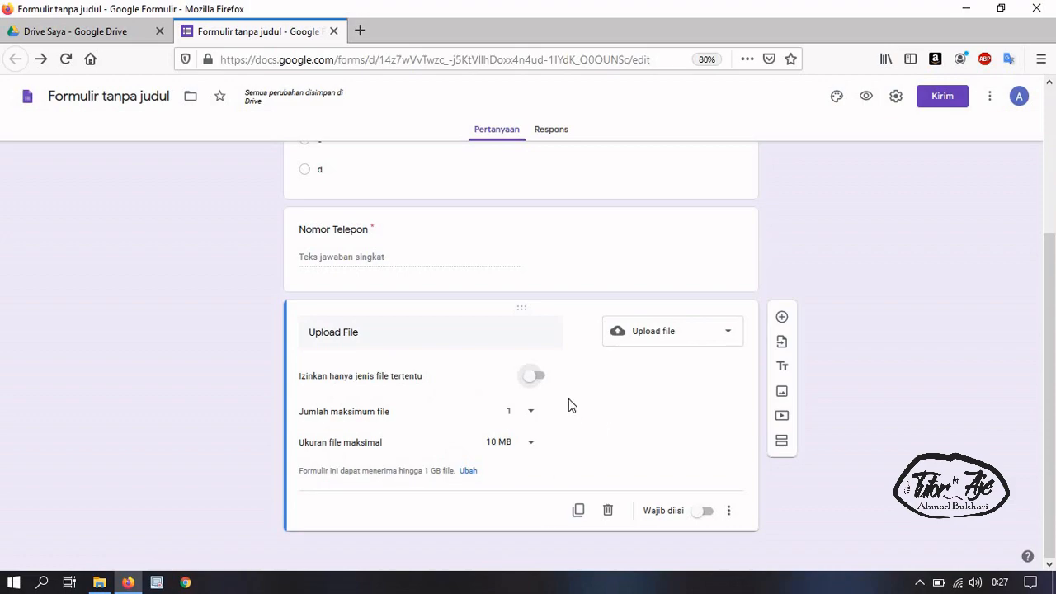
left_click(539, 383)
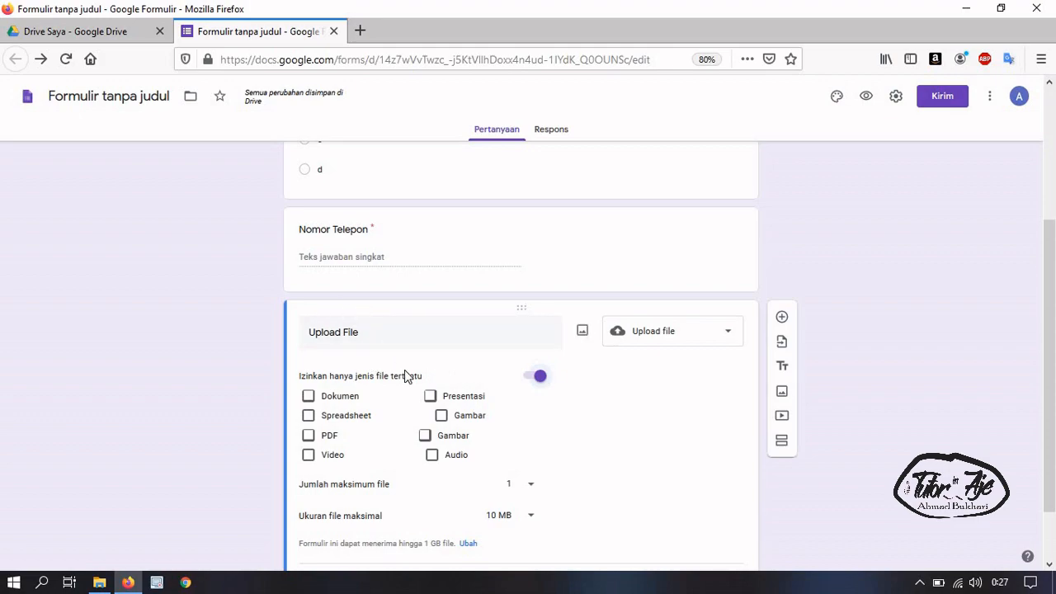
left_click(535, 378)
left_click(515, 417)
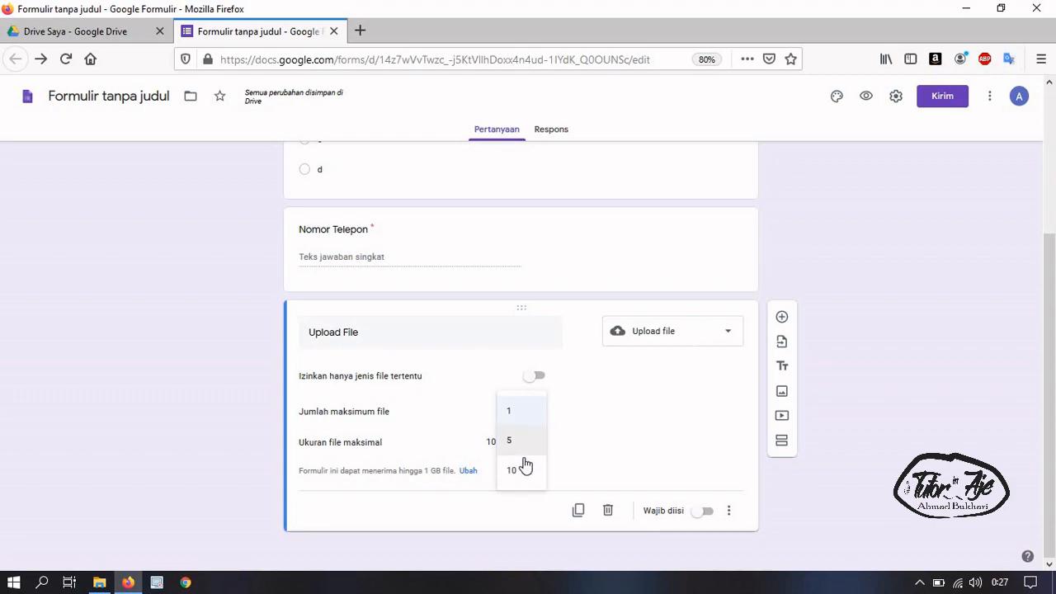
left_click(571, 439)
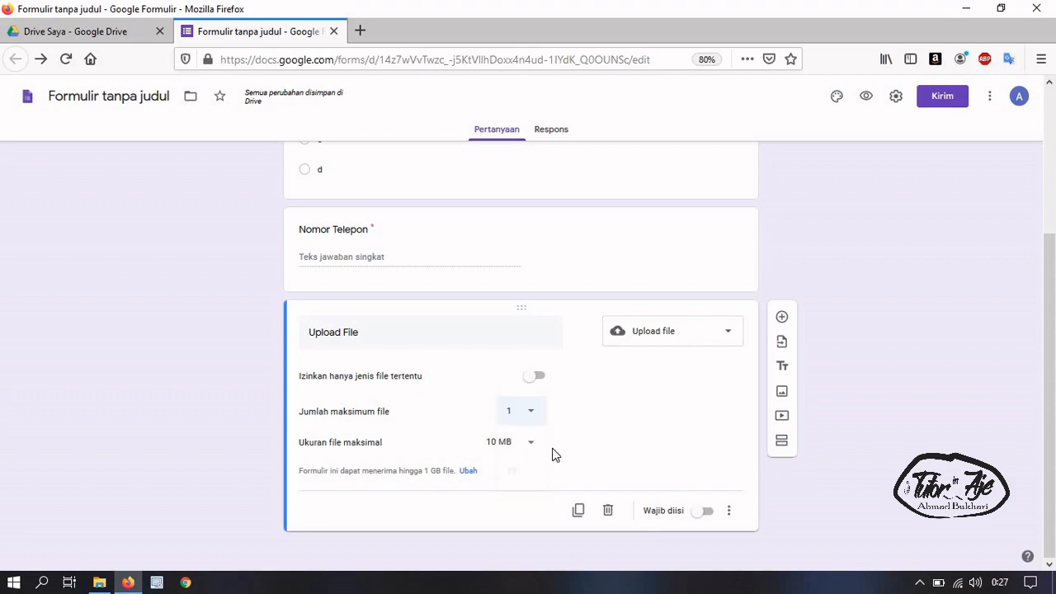
left_click(499, 443)
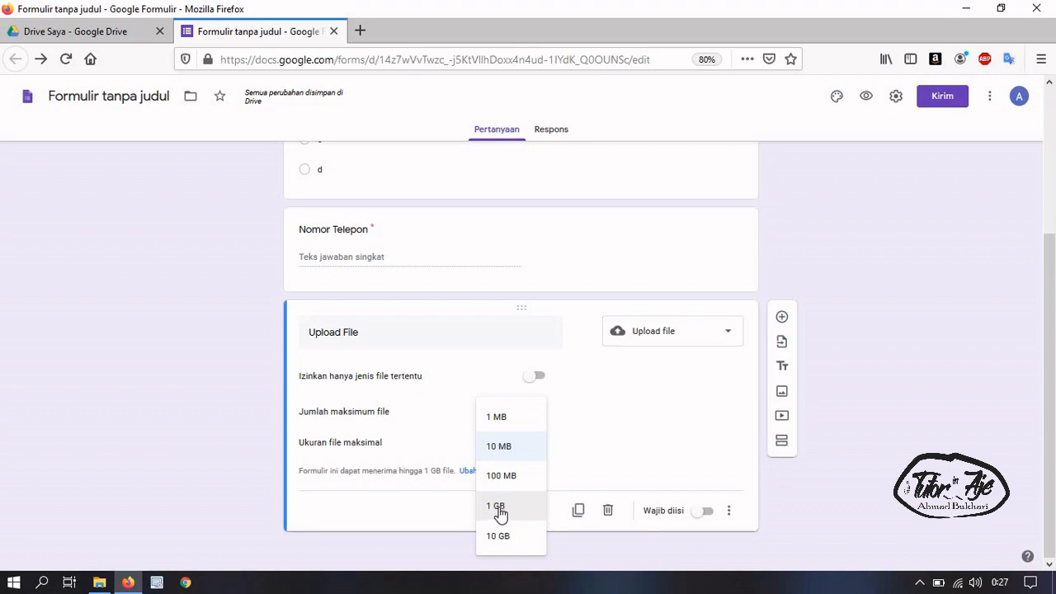
left_click(442, 498)
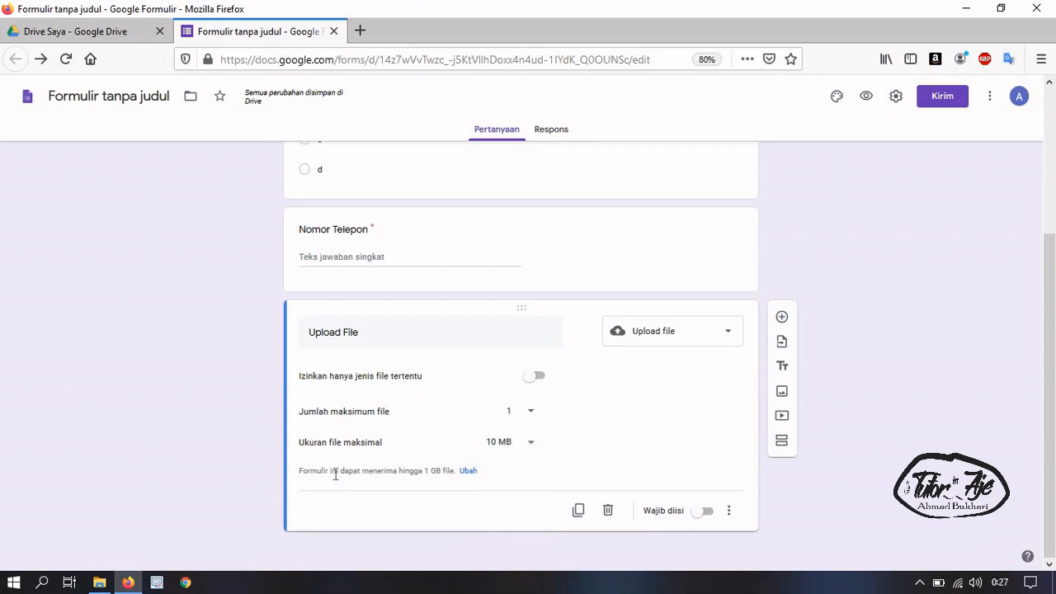
left_click_drag(348, 475, 434, 483)
left_click(446, 491)
left_click(469, 471)
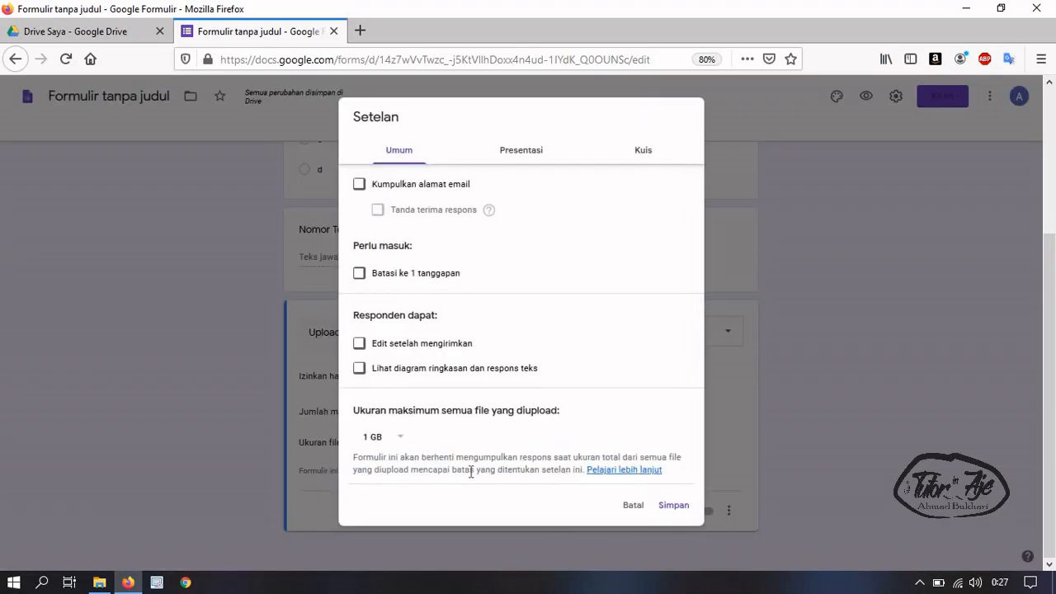
left_click(397, 444)
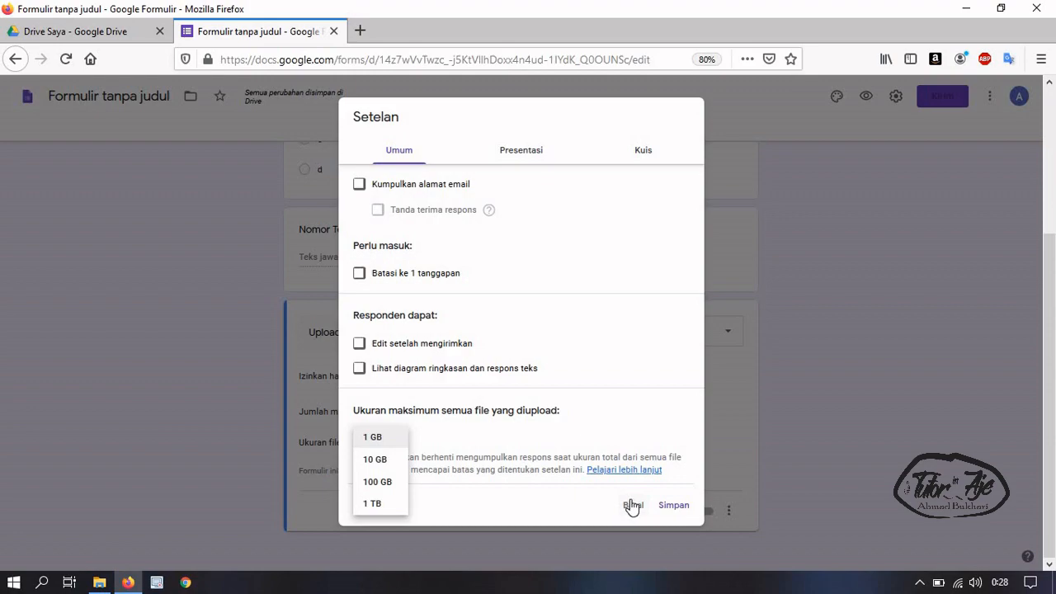
left_click(672, 506)
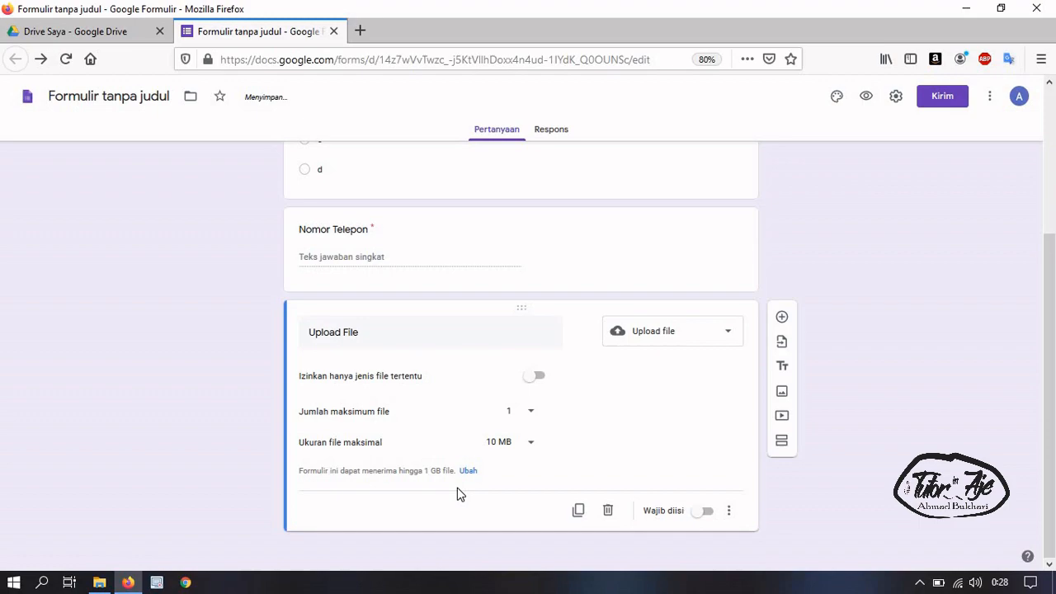
left_click(468, 471)
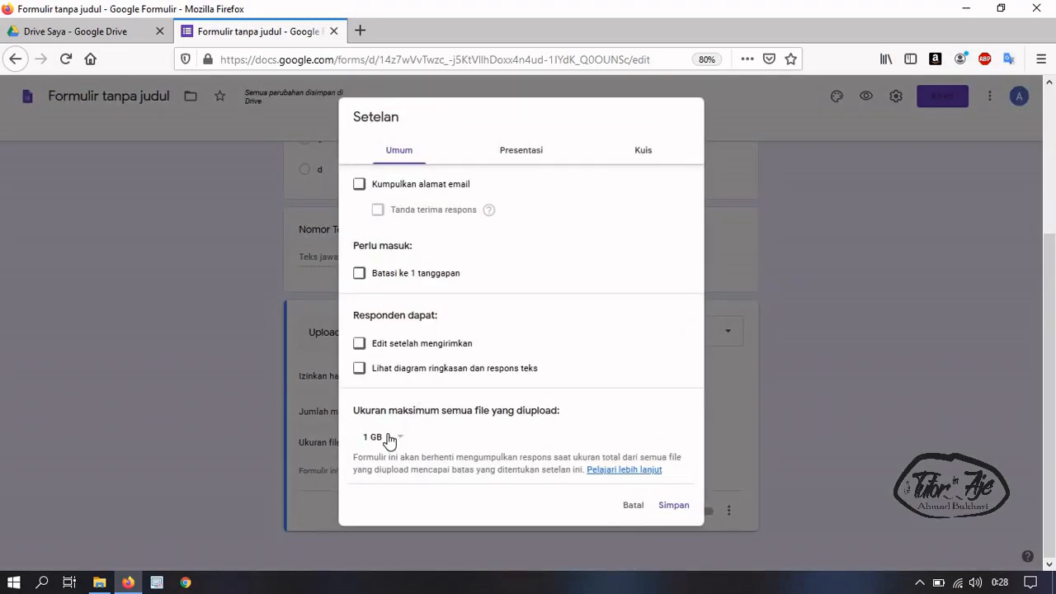
left_click(389, 439)
left_click(675, 509)
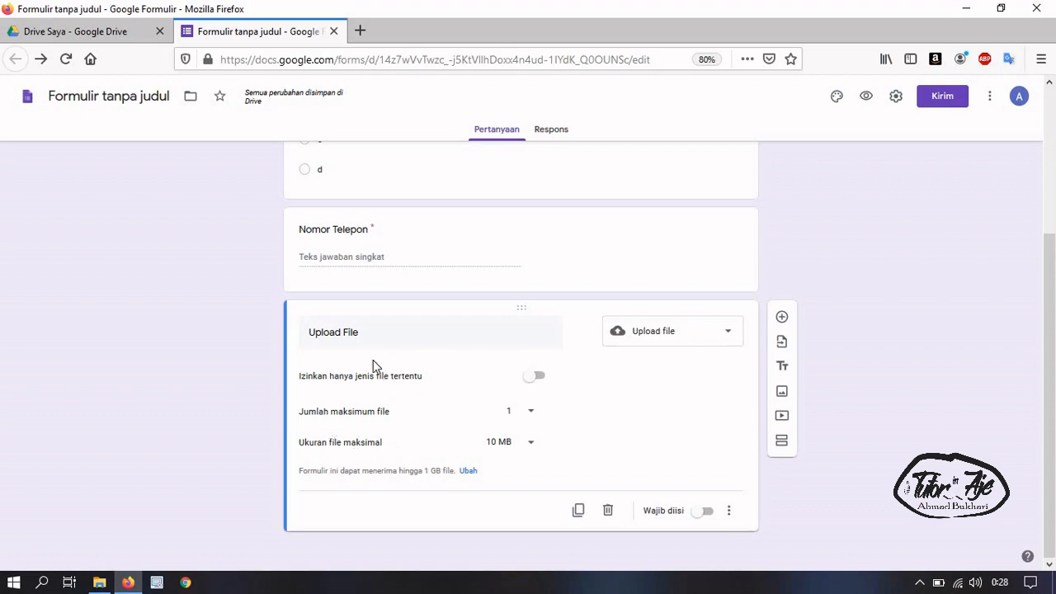
Change the Upload File question's maximum file size from 10 MB to 1 MB
left_click(512, 446)
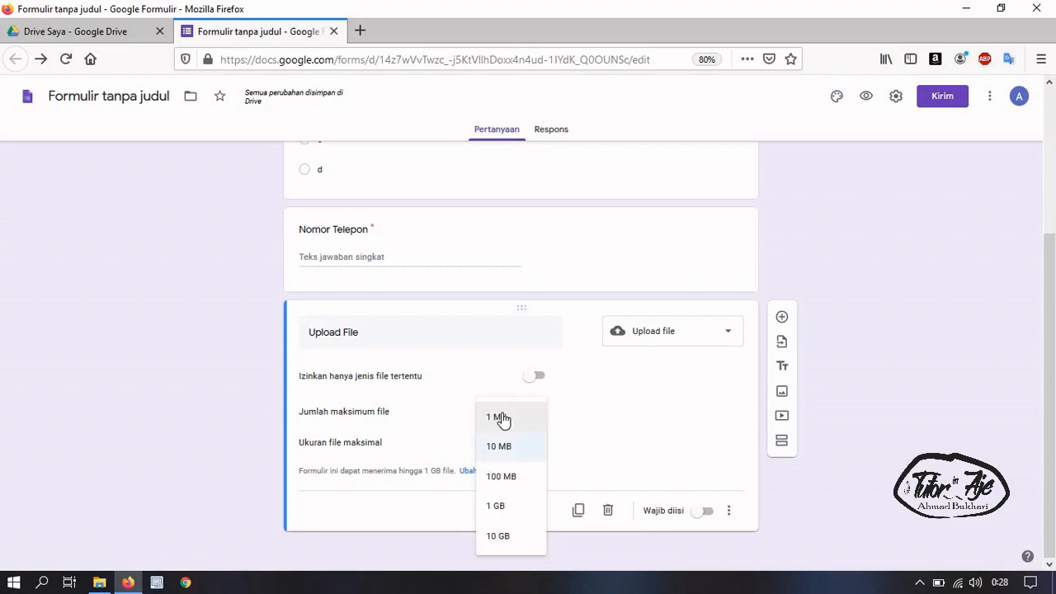
left_click(501, 418)
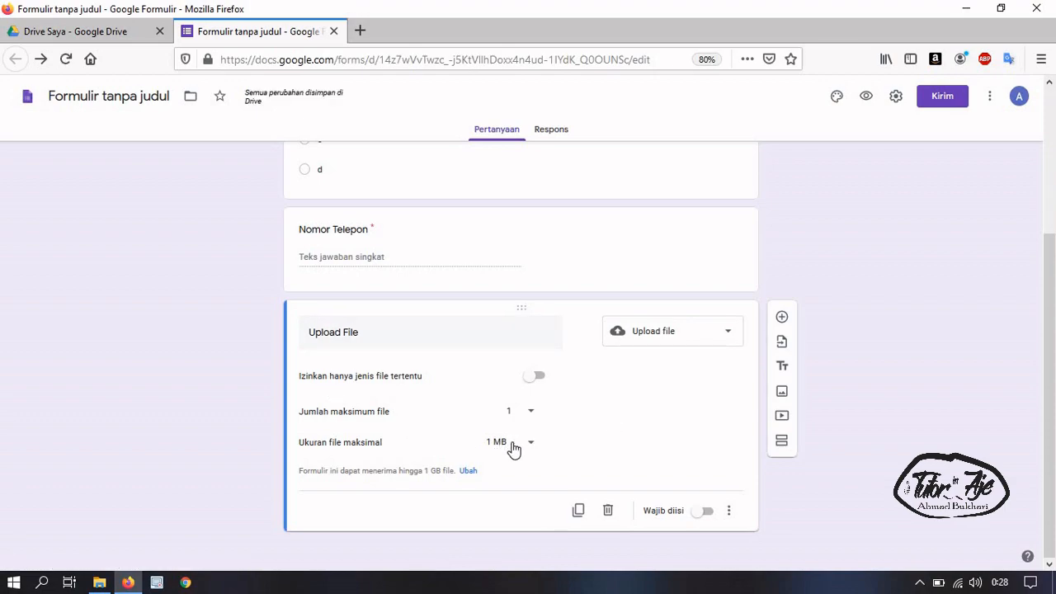
left_click(729, 517)
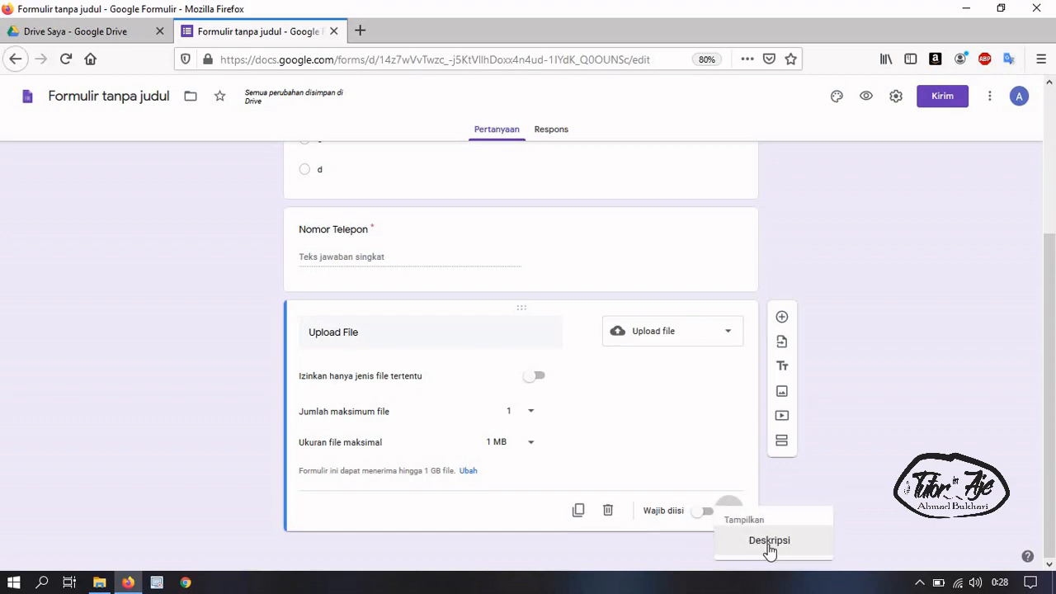
left_click(728, 479)
left_click(731, 509)
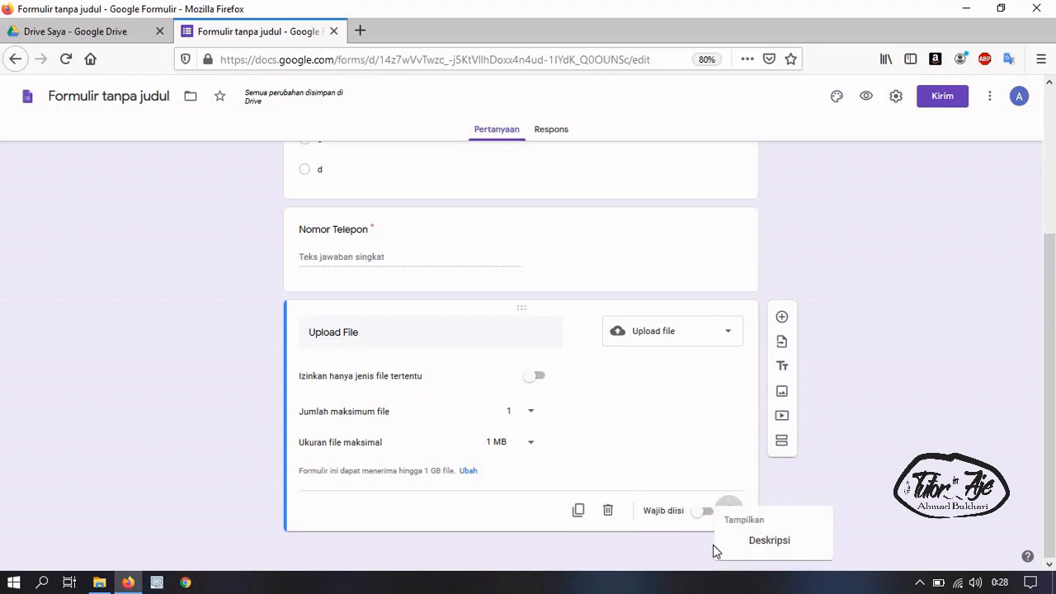
left_click(726, 481)
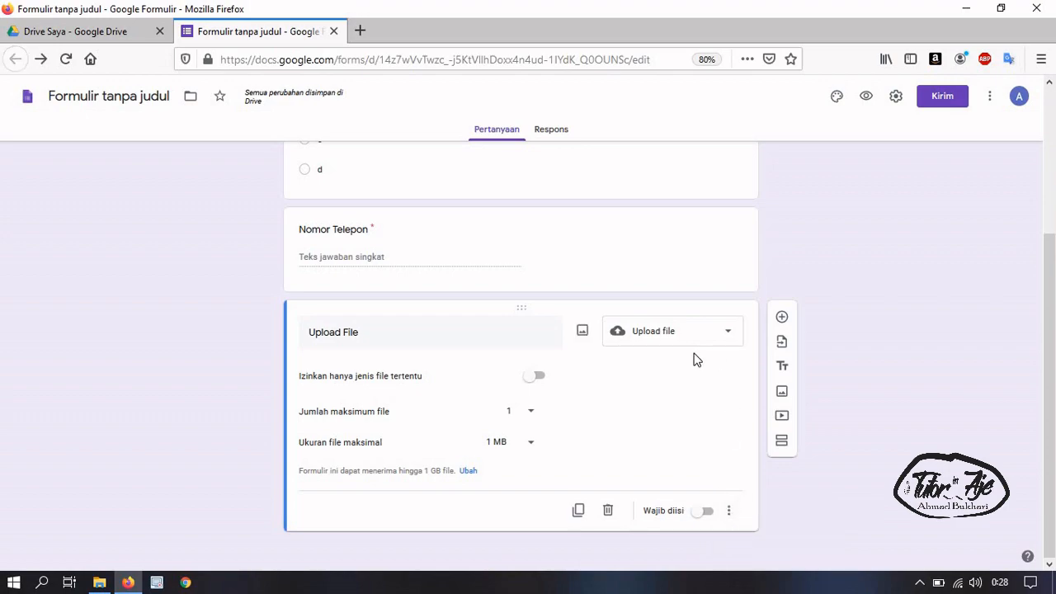
scroll(665, 317, "up", 2)
left_click(587, 238)
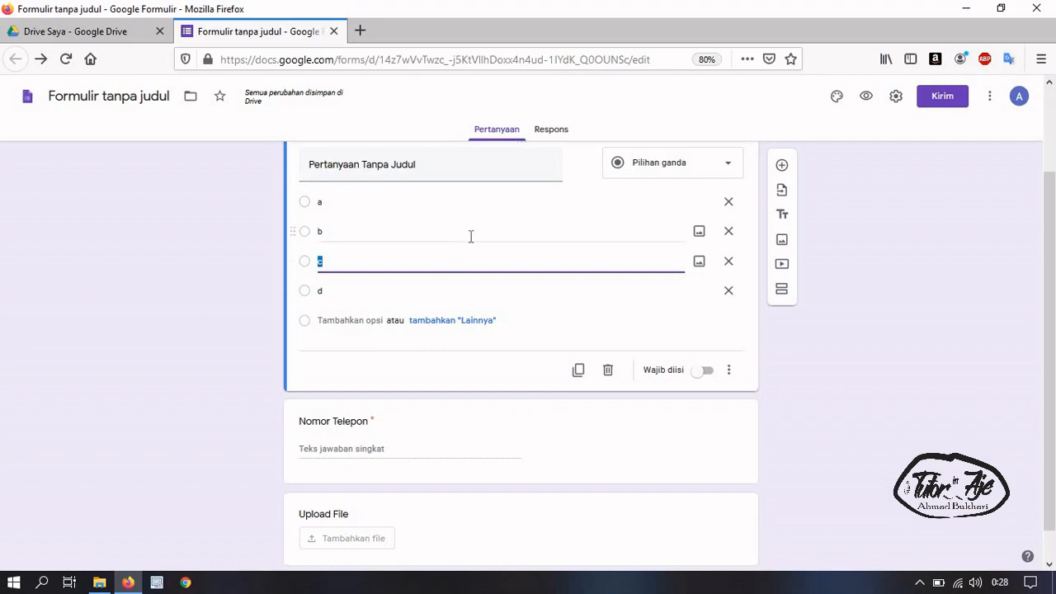
key("Up")
left_click(416, 438)
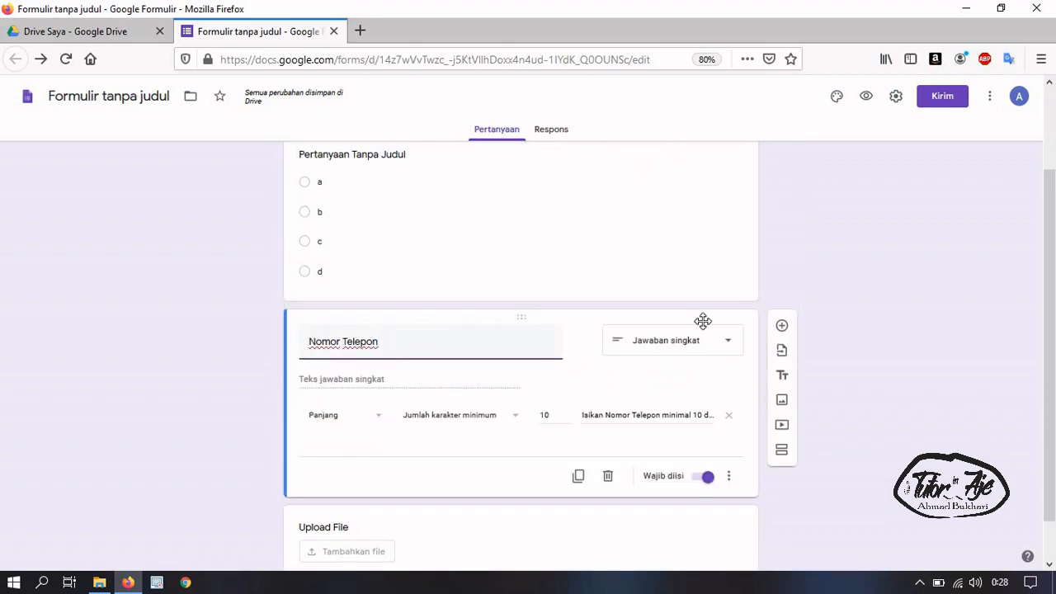
scroll(355, 499, "down", 1)
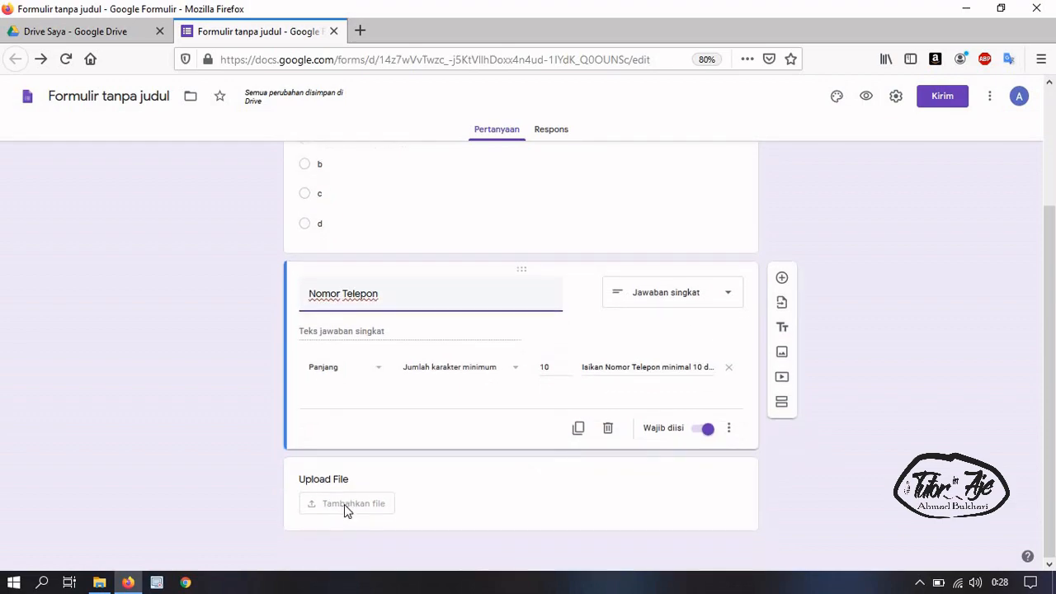
left_click(370, 482)
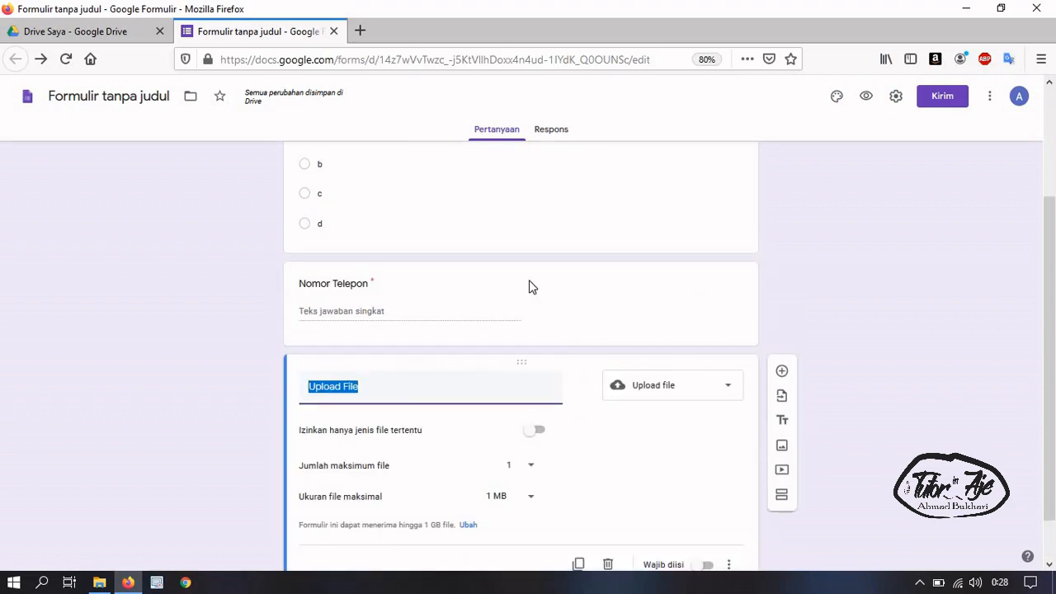
scroll(558, 414, "up", 4)
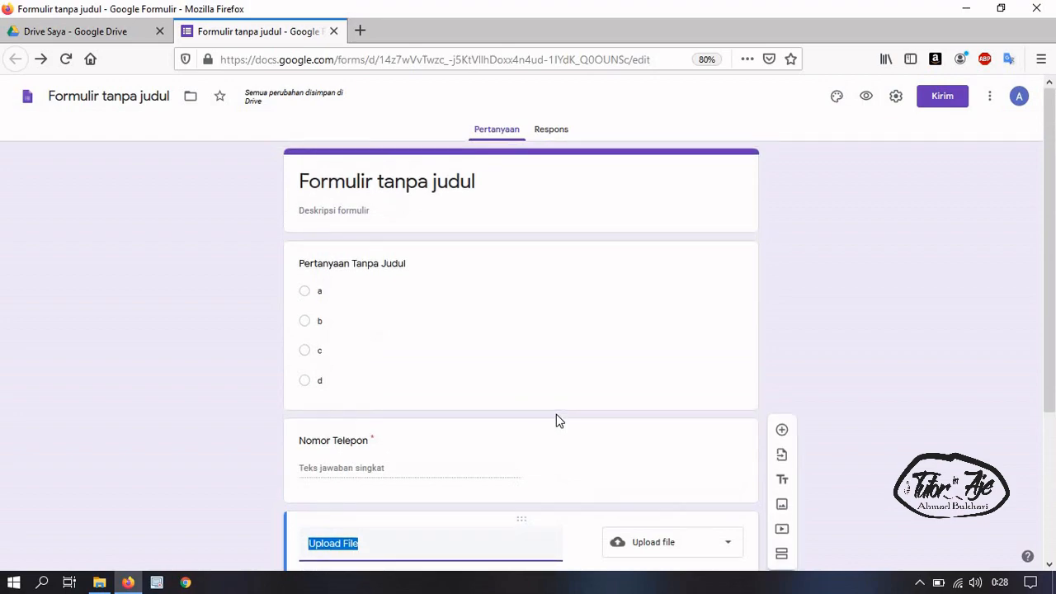
scroll(557, 413, "down", 5)
left_click(715, 338)
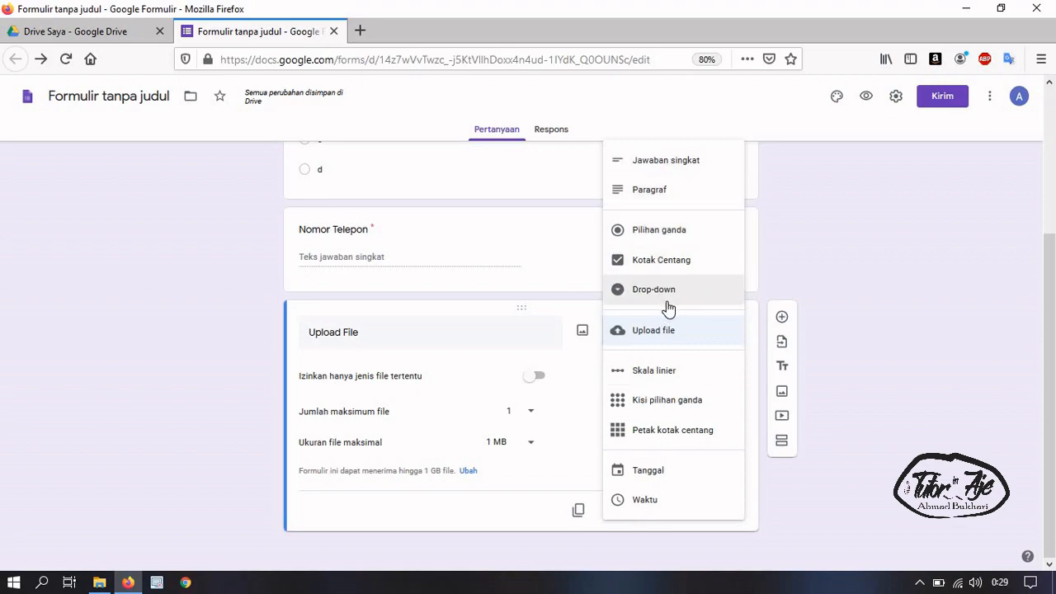
left_click(812, 246)
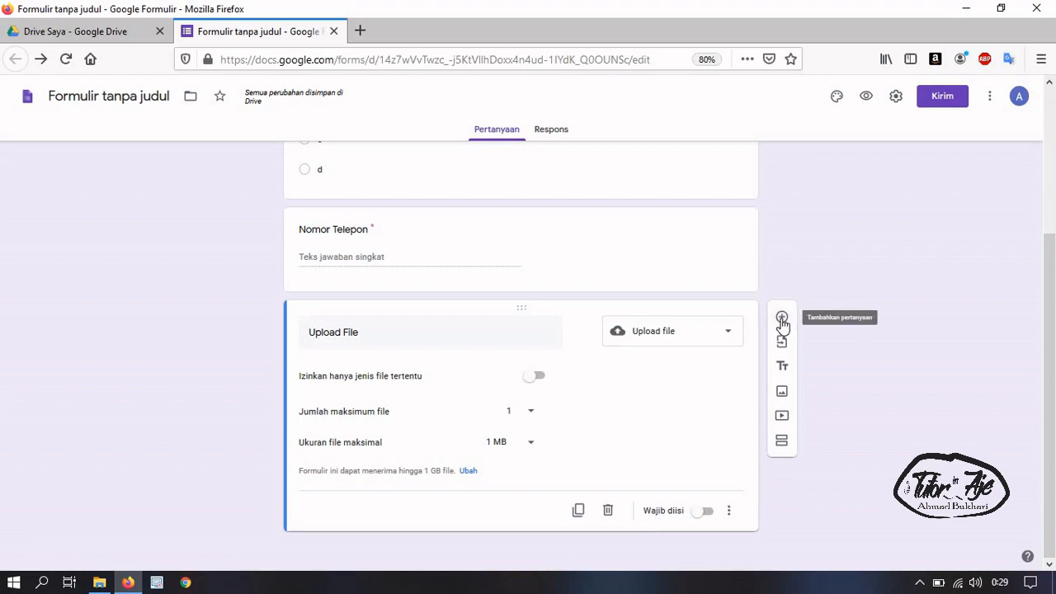
Insert a blank multiple-choice question with 'Opsi 1' beneath the Upload File question
left_click(782, 318)
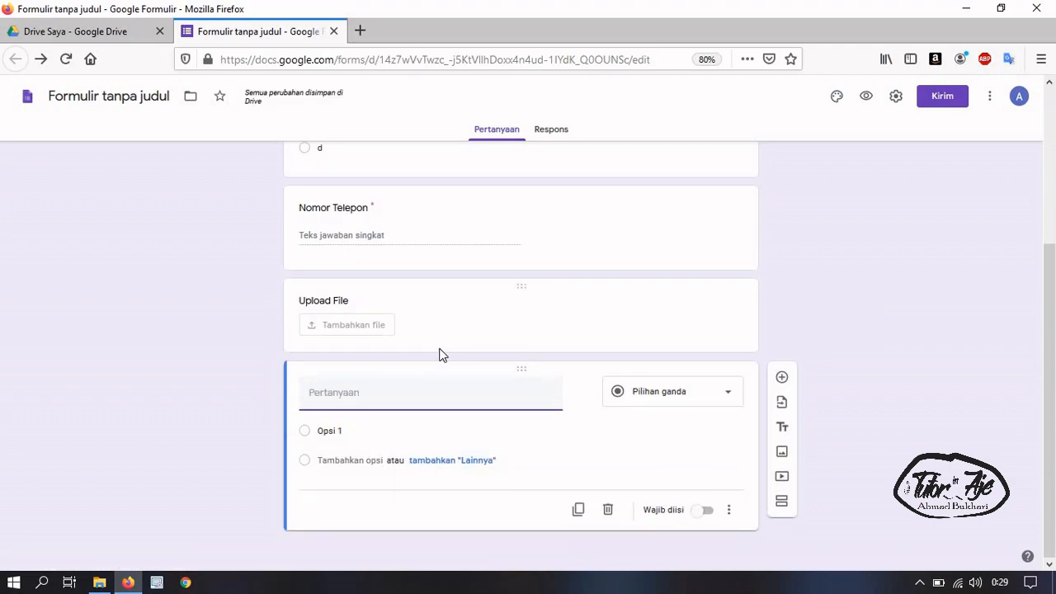
scroll(438, 349, "up", 3)
scroll(379, 306, "down", 2)
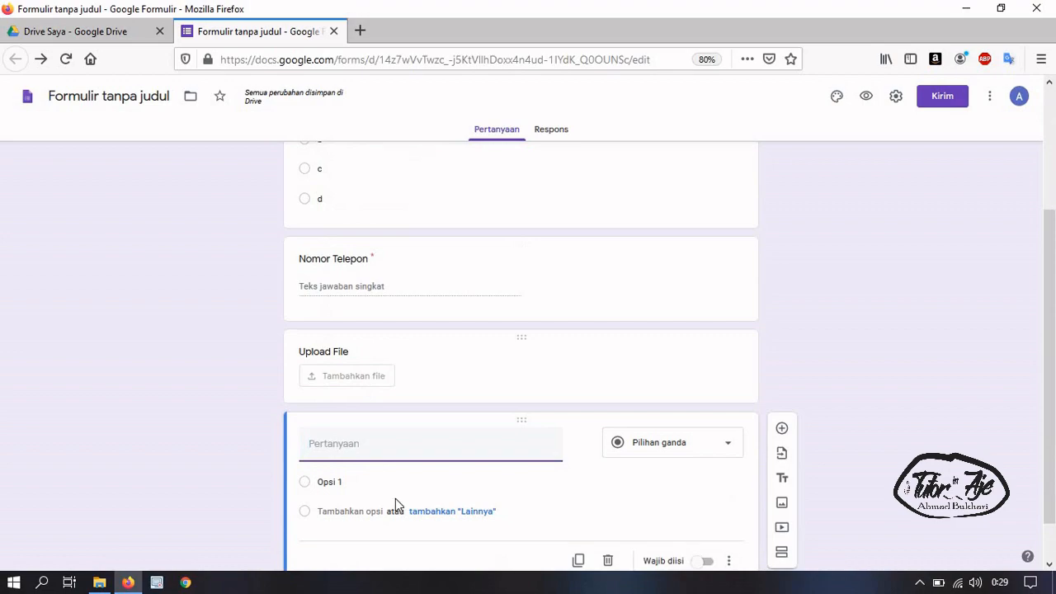
scroll(393, 495, "down", 1)
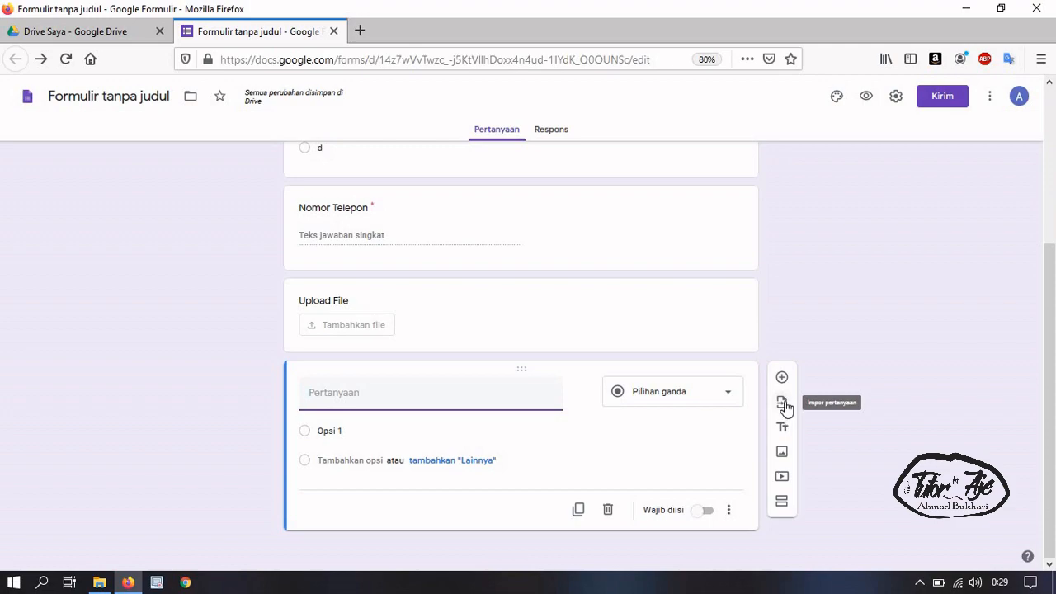
left_click(783, 403)
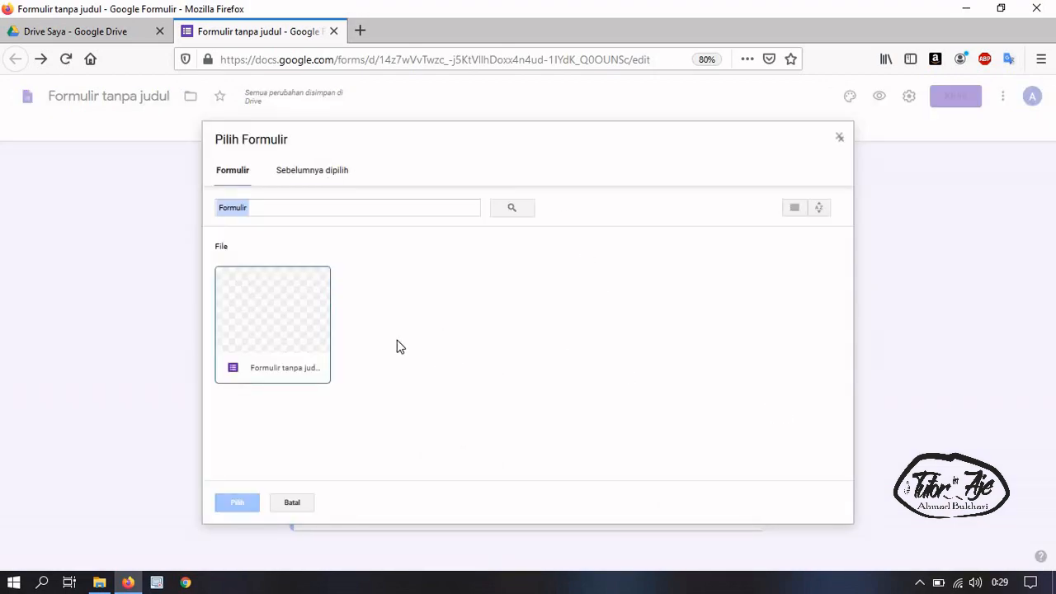
left_click(313, 180)
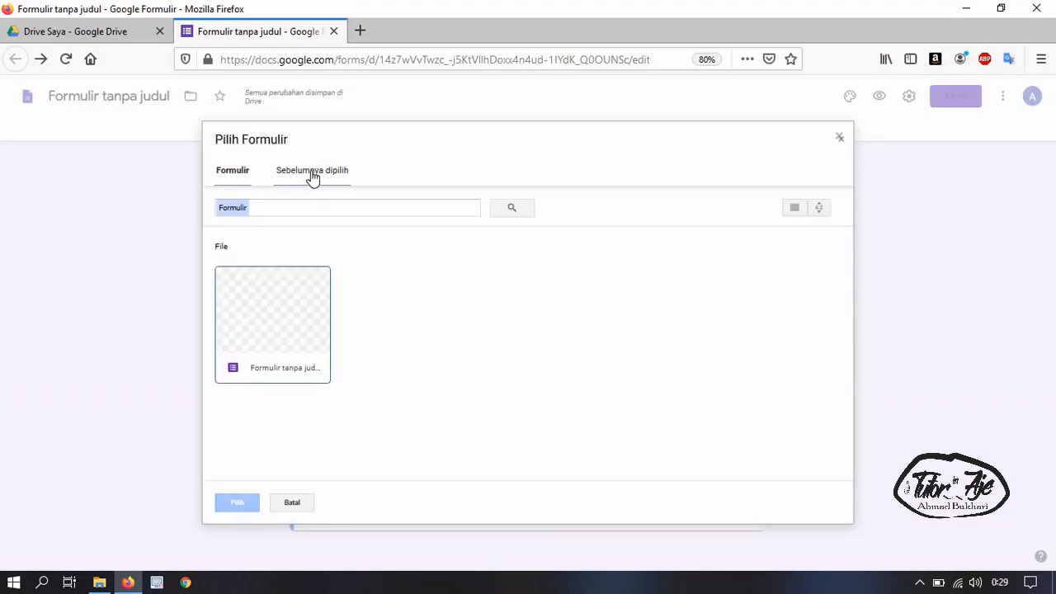
left_click(241, 173)
left_click(839, 138)
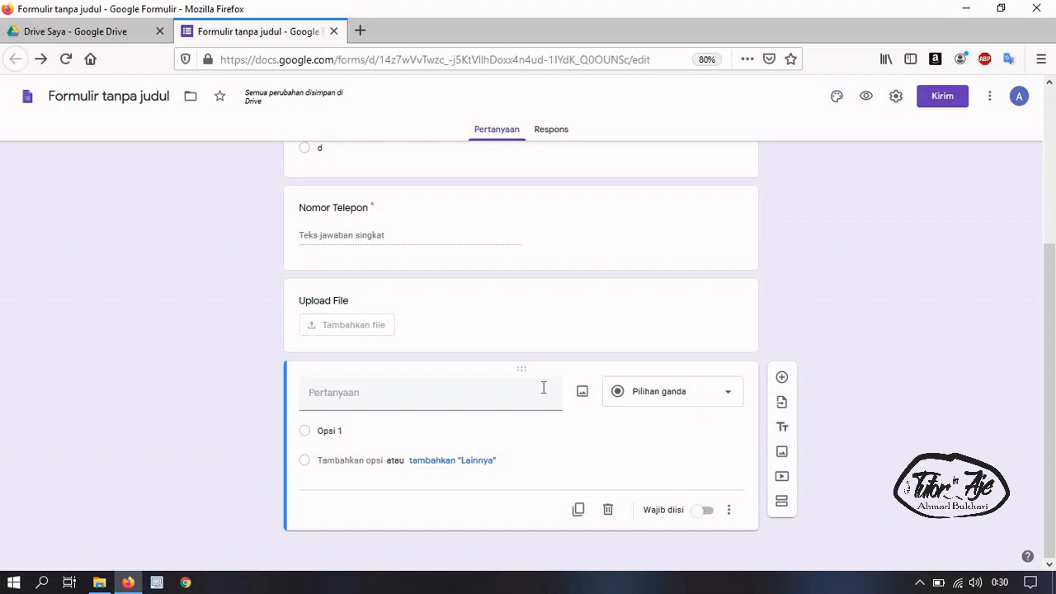
Add a title-and-description block below the new question and title it 'bagian 2'
scroll(544, 387, "up", 5)
left_click(370, 195)
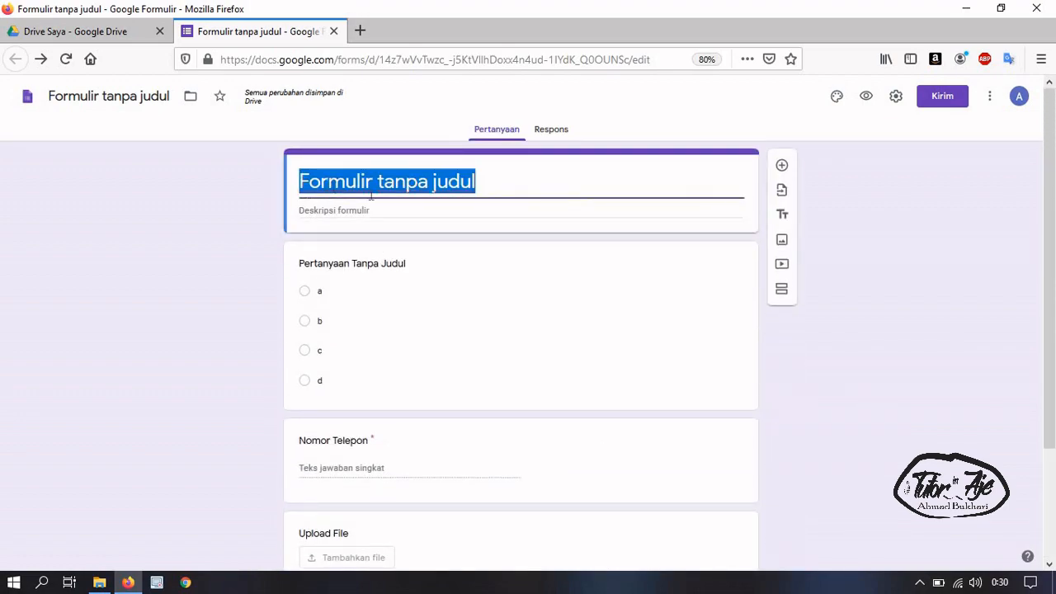
scroll(570, 243, "down", 3)
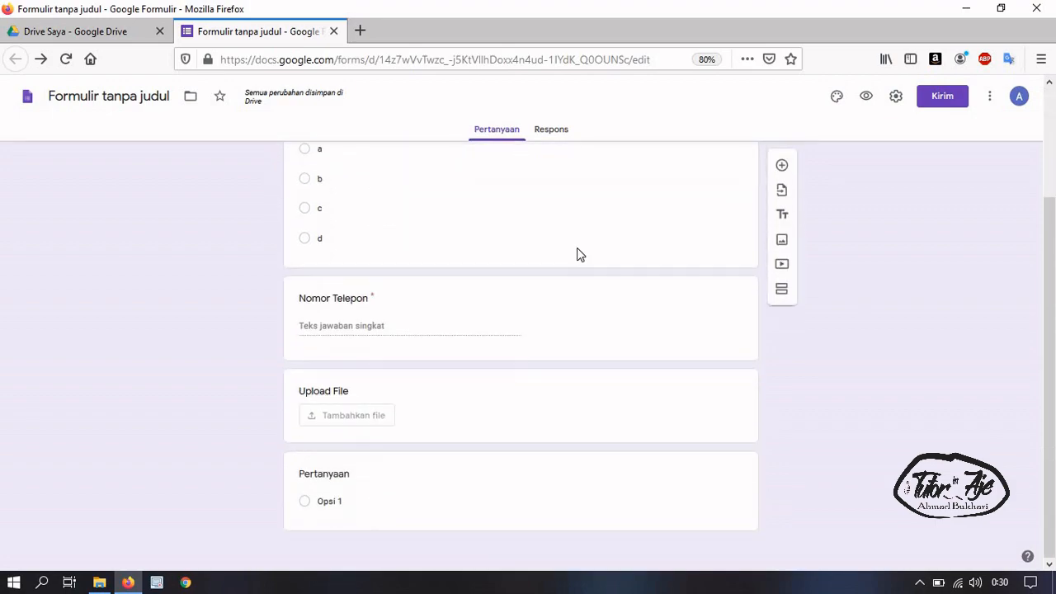
scroll(578, 252, "up", 3)
scroll(500, 279, "down", 3)
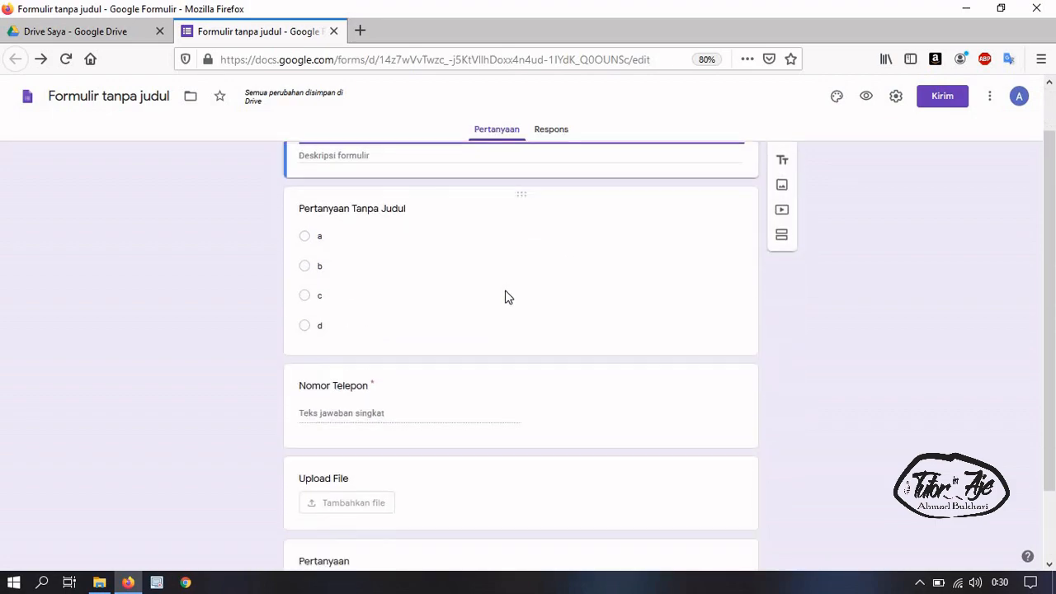
left_click(420, 466)
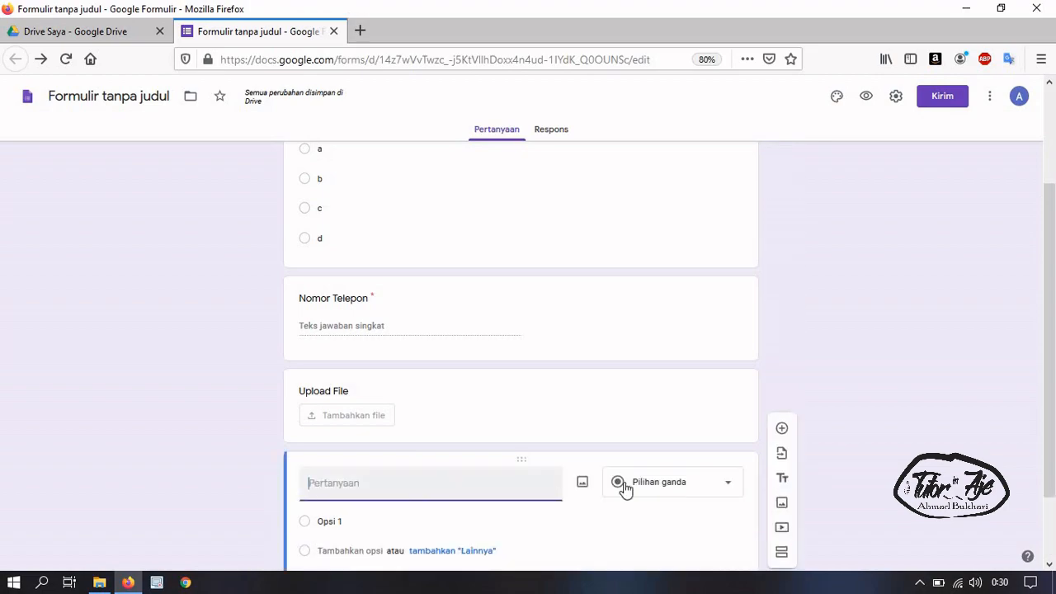
left_click(782, 481)
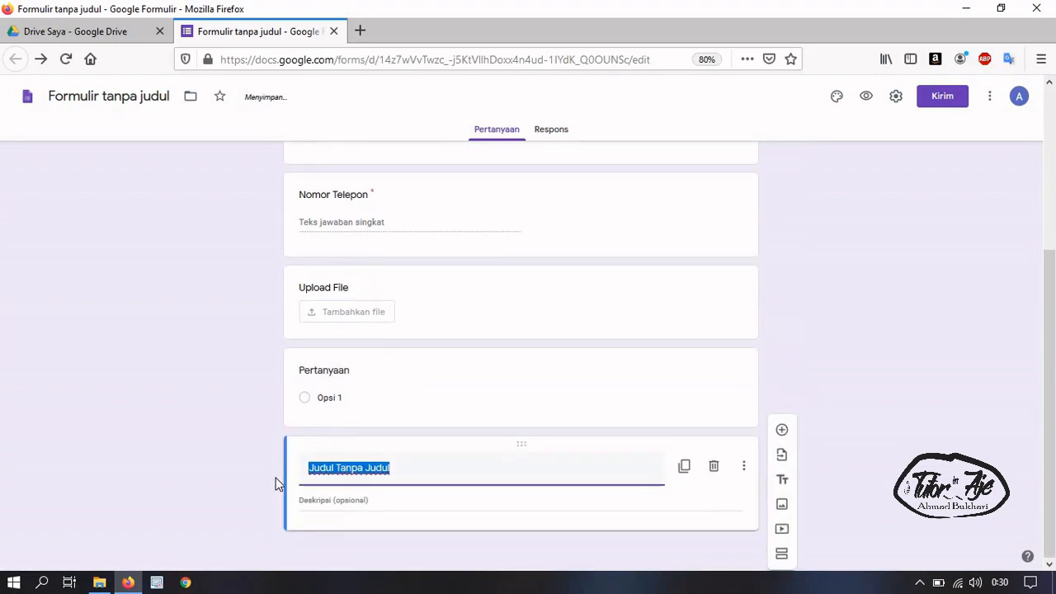
left_click(744, 468)
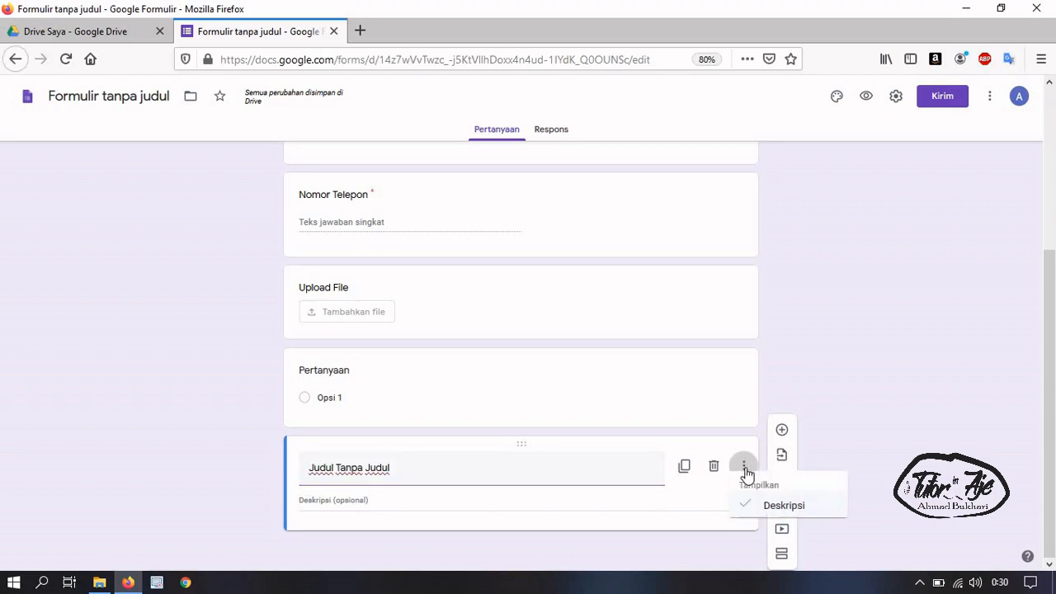
left_click(481, 528)
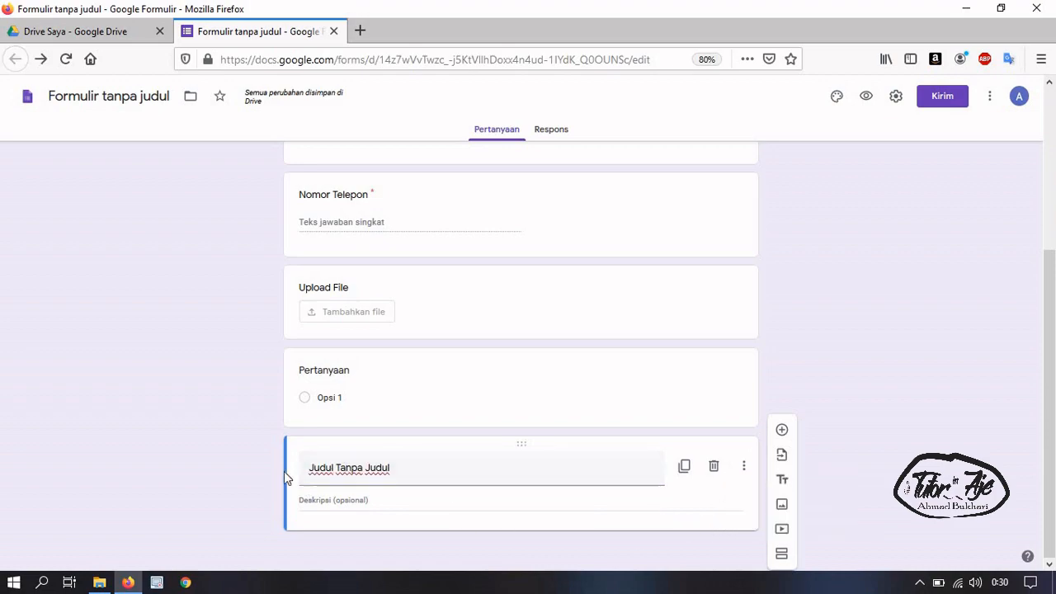
triple_click(381, 470)
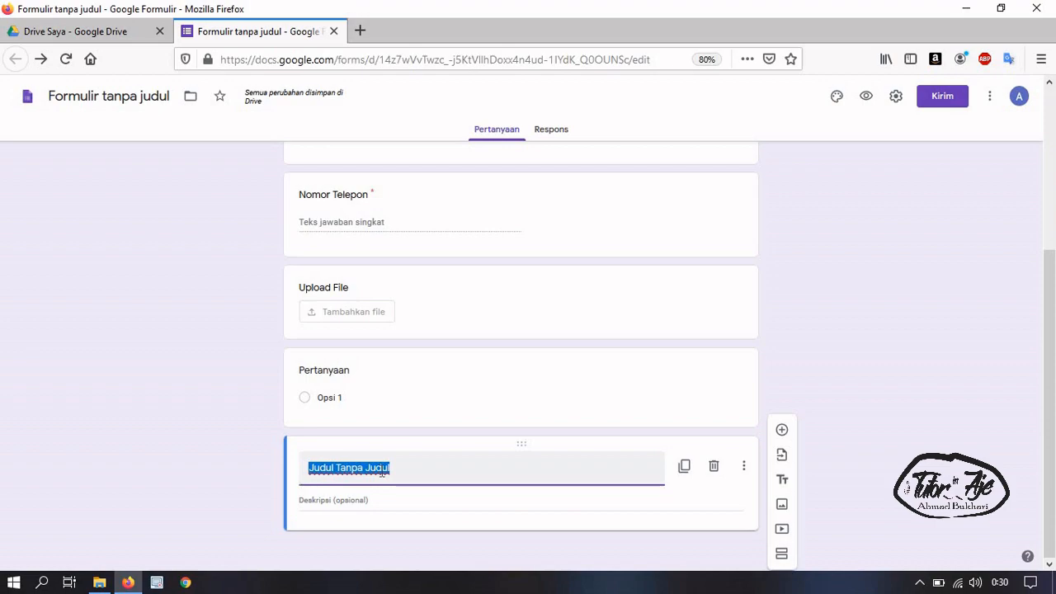
type("bagian 1")
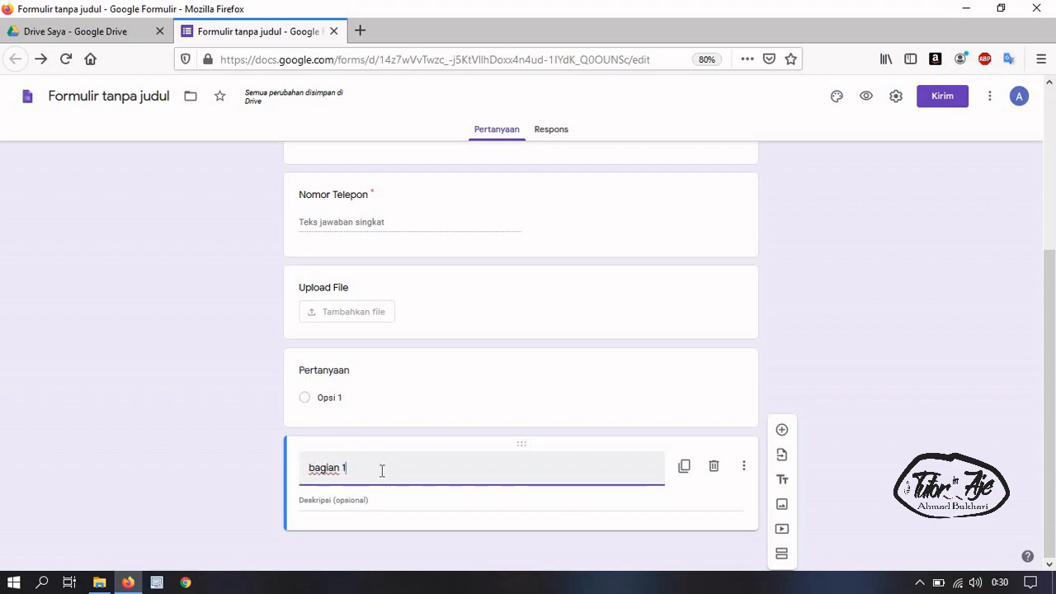
key("BackSpace")
type("2")
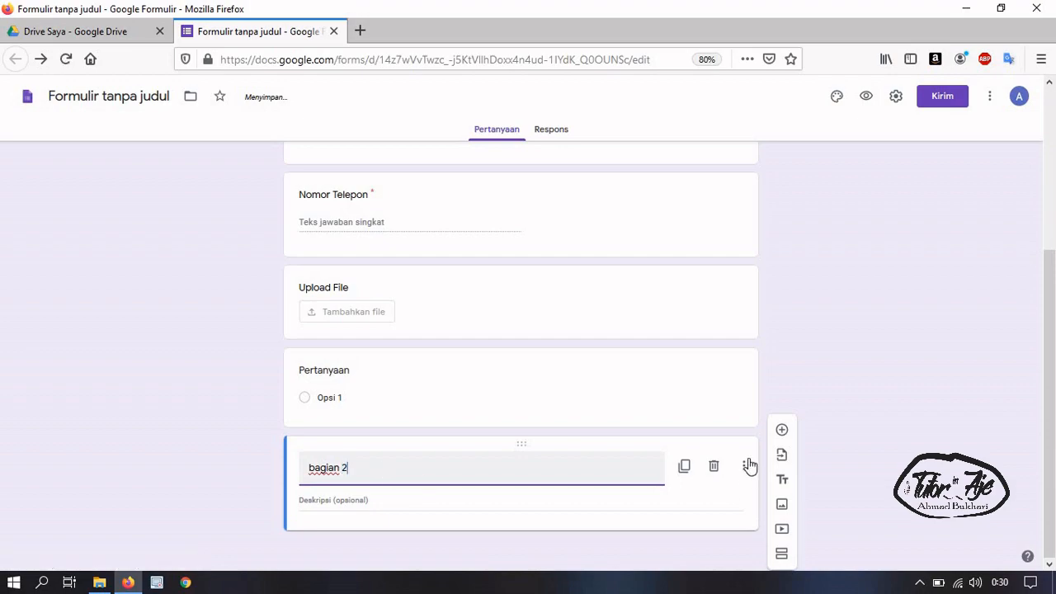
Describe the block as 'orang tua' and title the question below it 'nama orang tua'
left_click(782, 431)
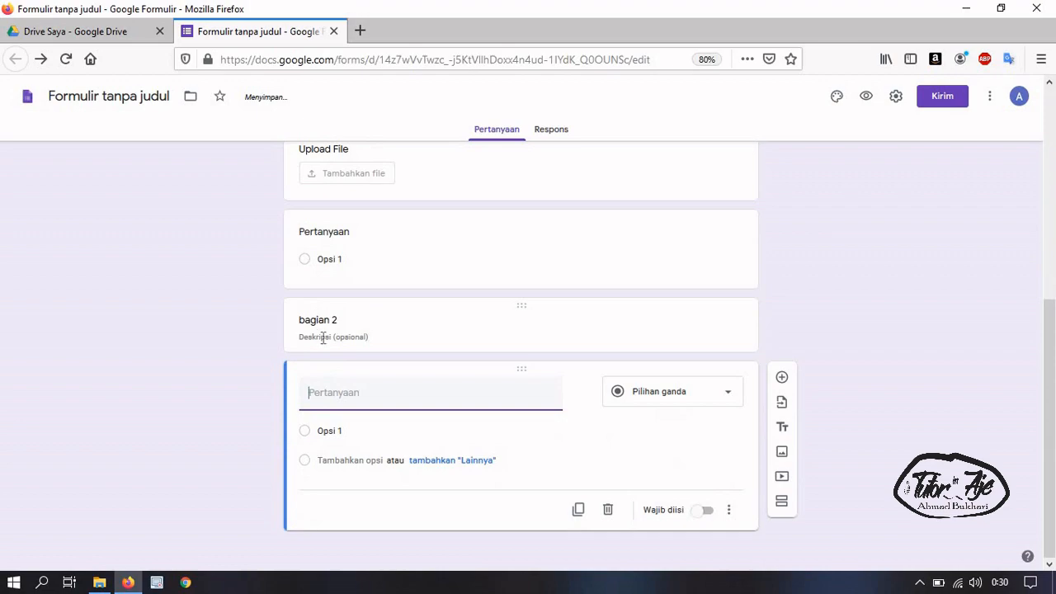
left_click(323, 338)
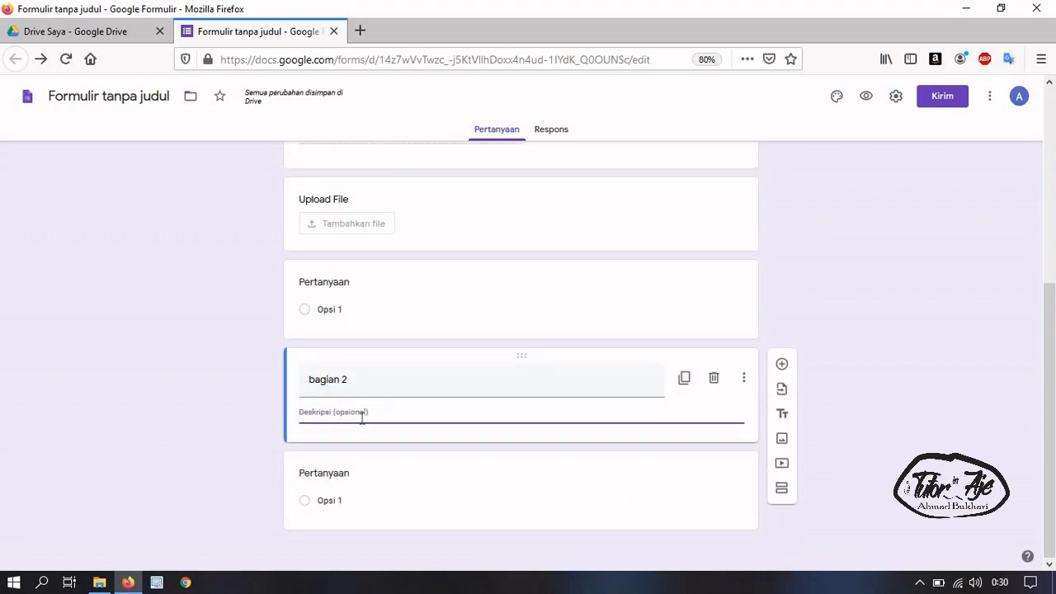
type("orang t")
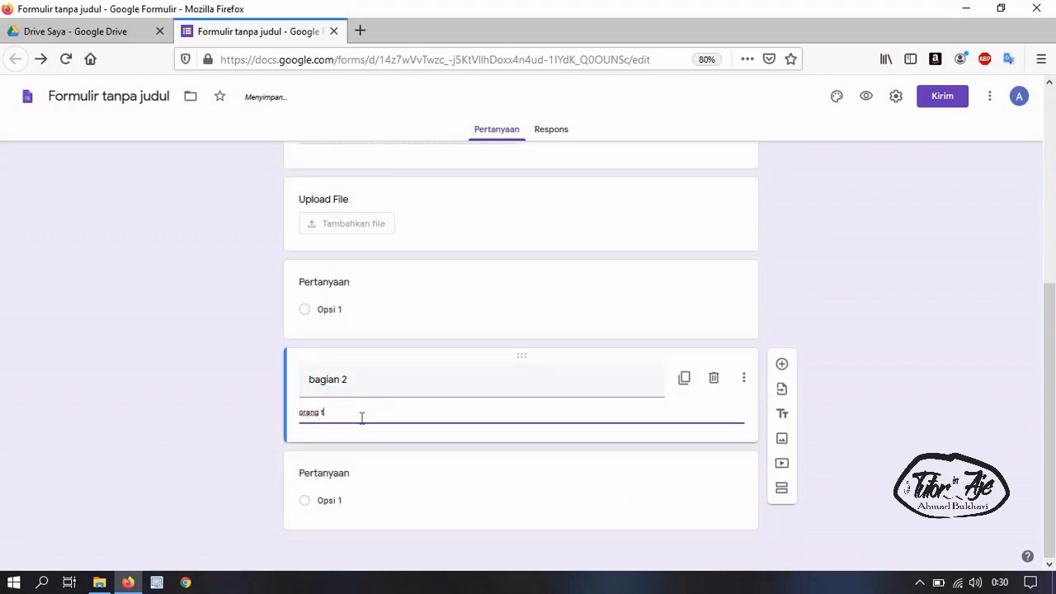
type("ua")
left_click(361, 478)
type("nama")
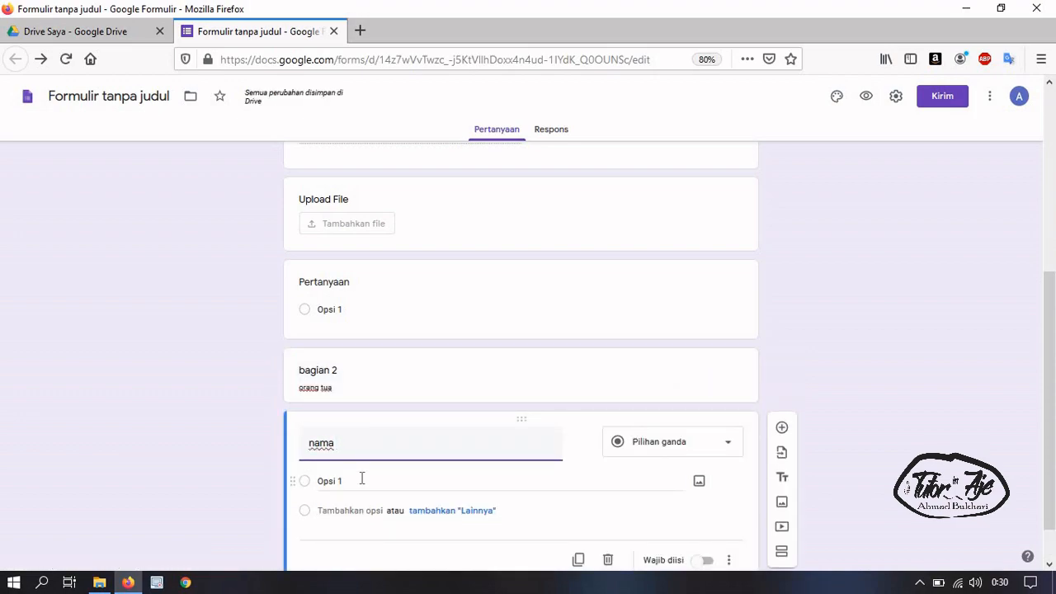
type(" orang tua")
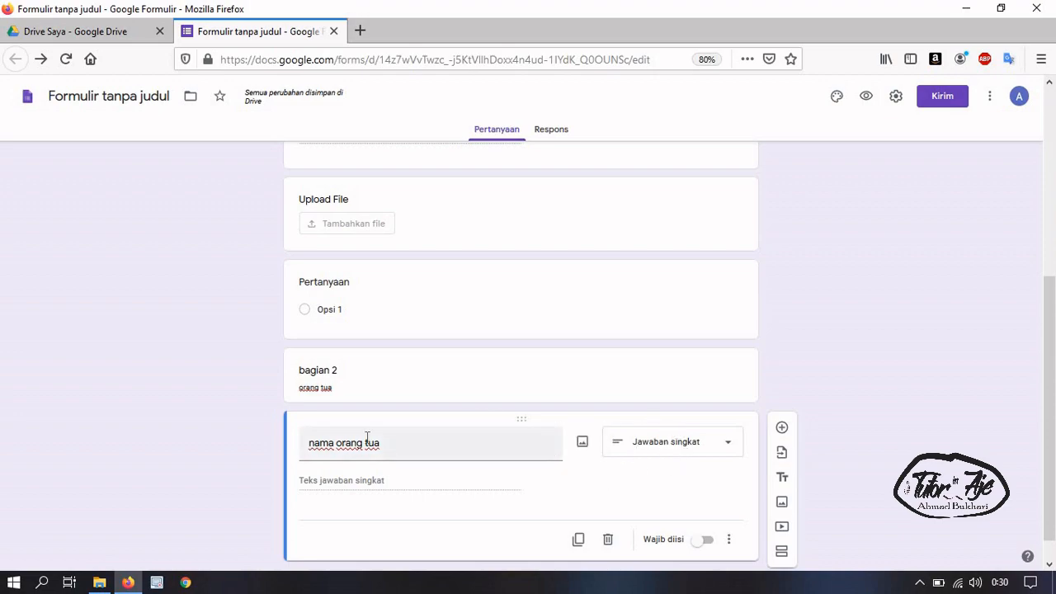
left_click(336, 386)
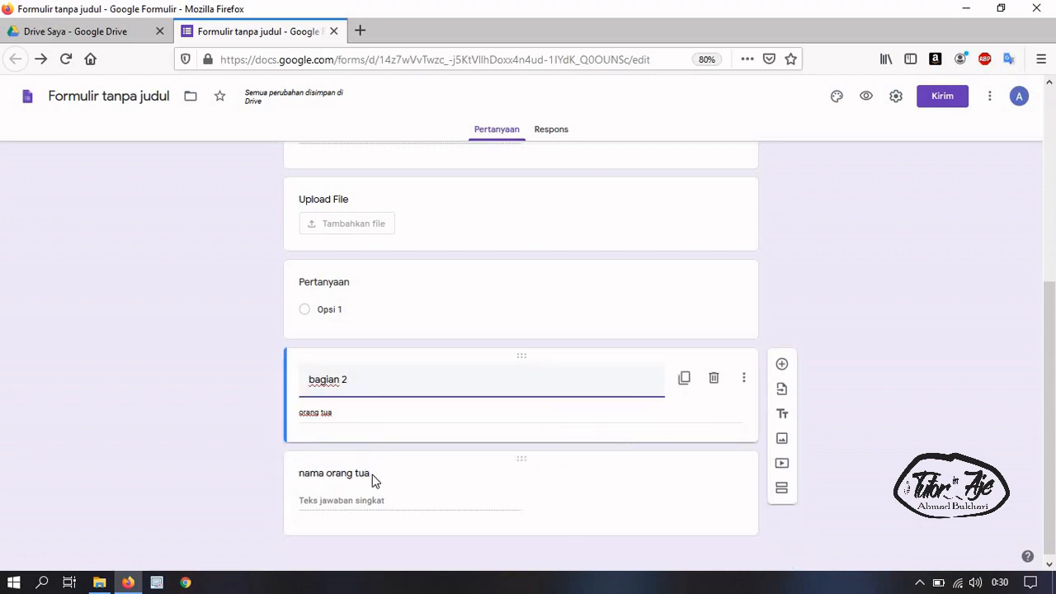
left_click(372, 474)
left_click(528, 380)
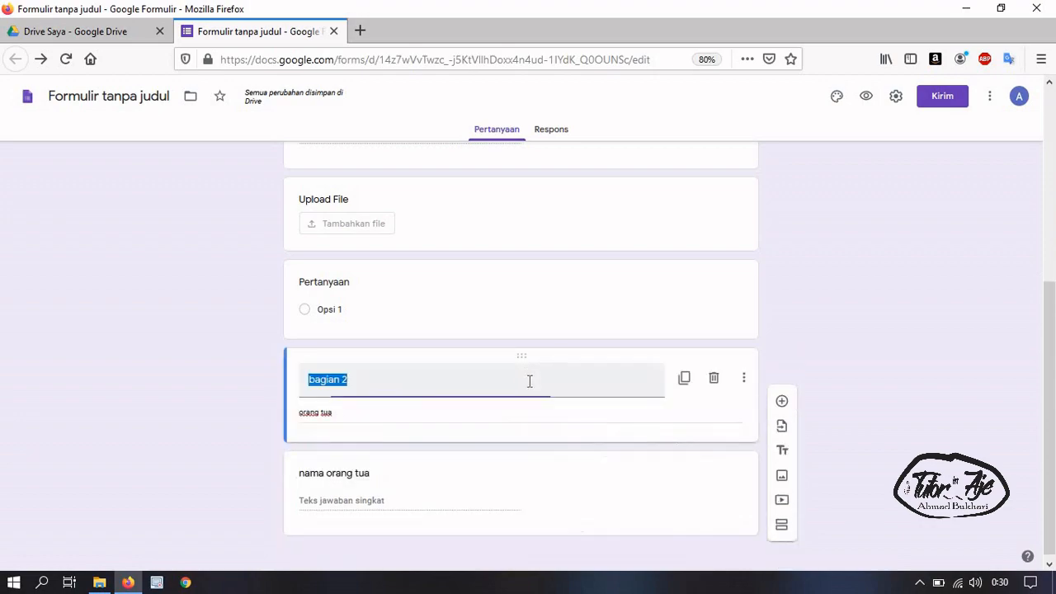
left_click(533, 481)
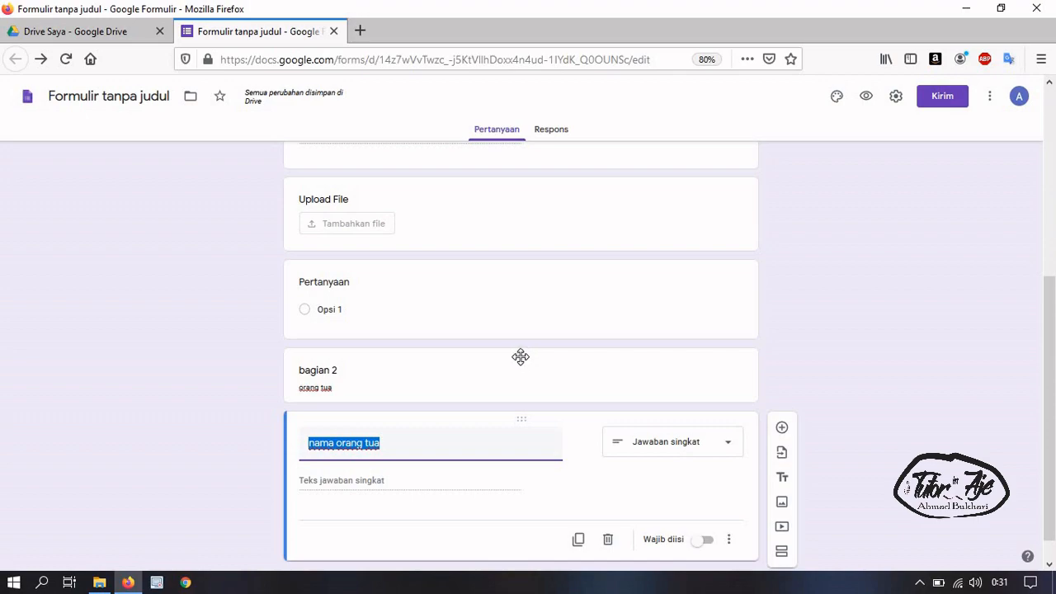
left_click_drag(520, 356, 625, 438)
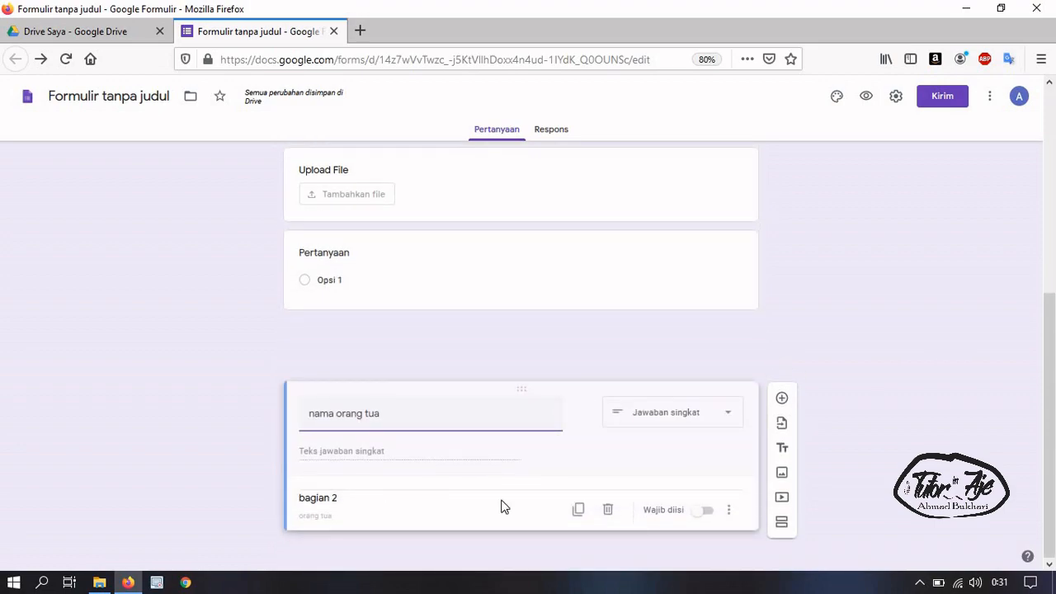
left_click_drag(509, 511, 1015, 342)
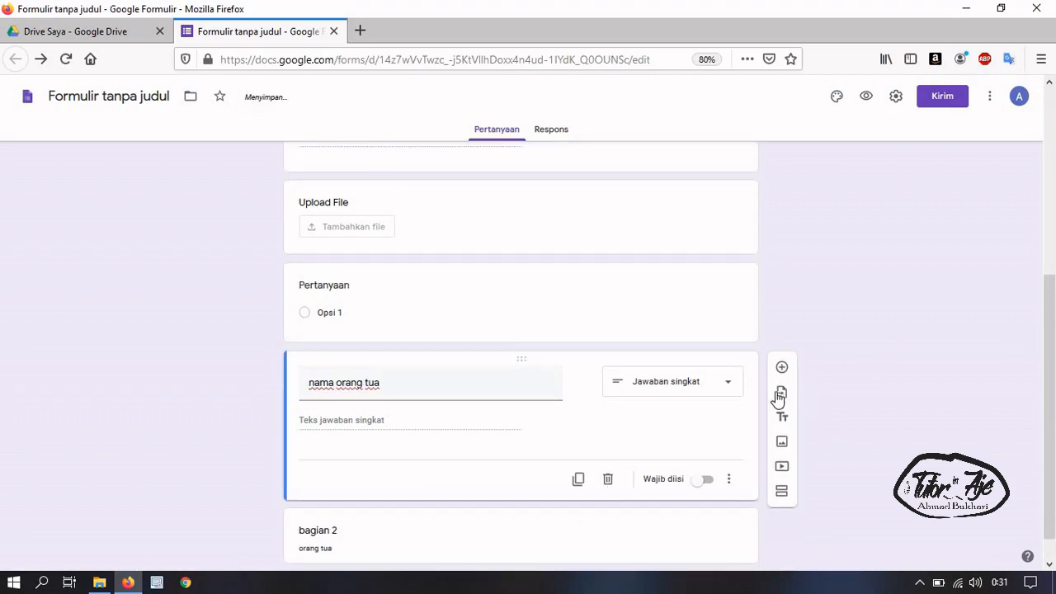
scroll(535, 412, "down", 1)
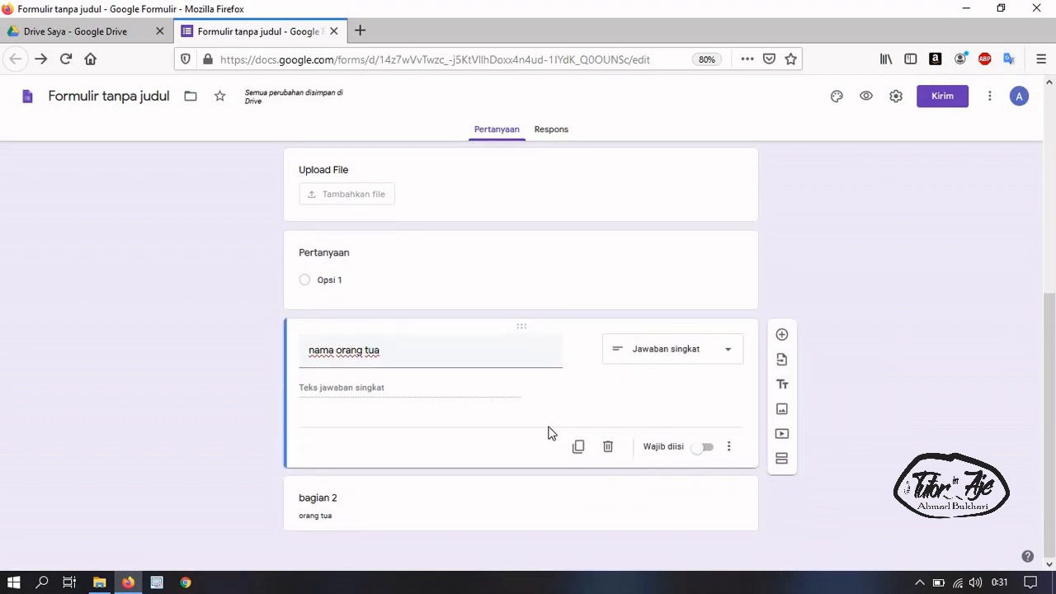
left_click(524, 518)
left_click_drag(523, 443, 521, 332)
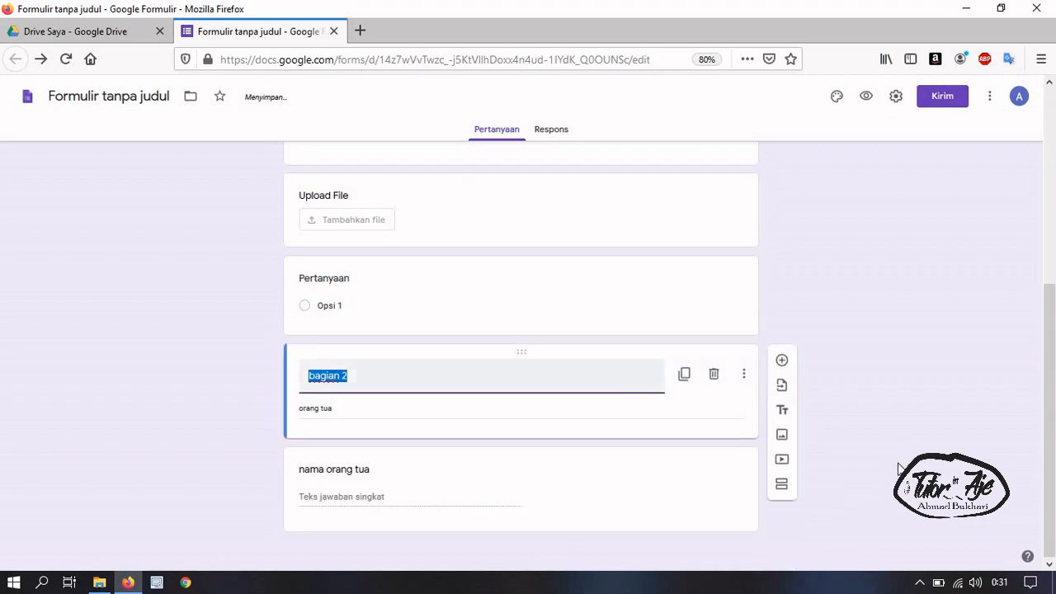
Upload the tebel-periodik-modern image from the Pictures folder into the form
left_click(782, 436)
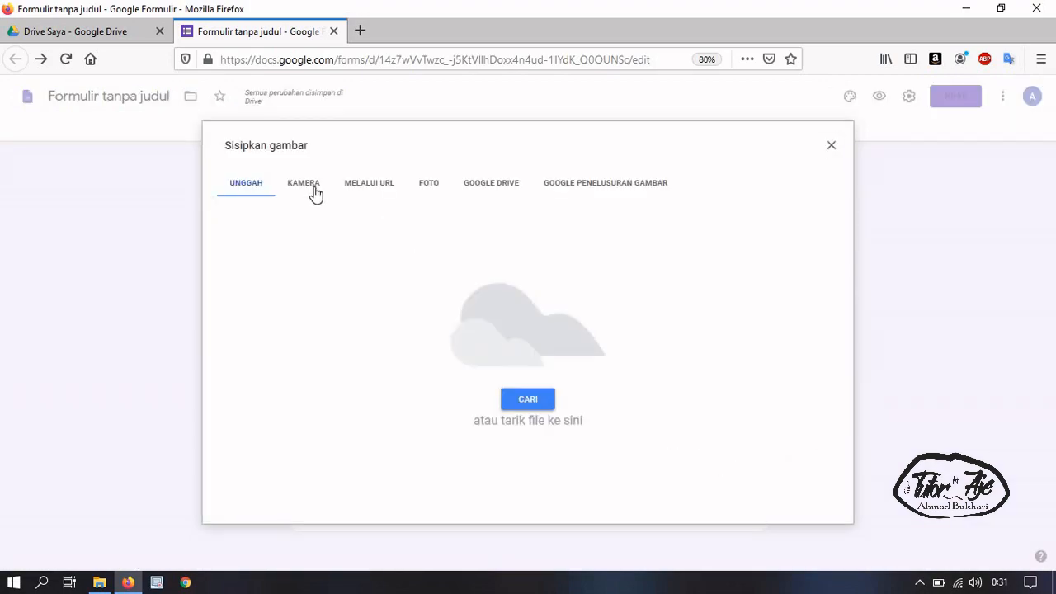
left_click(529, 400)
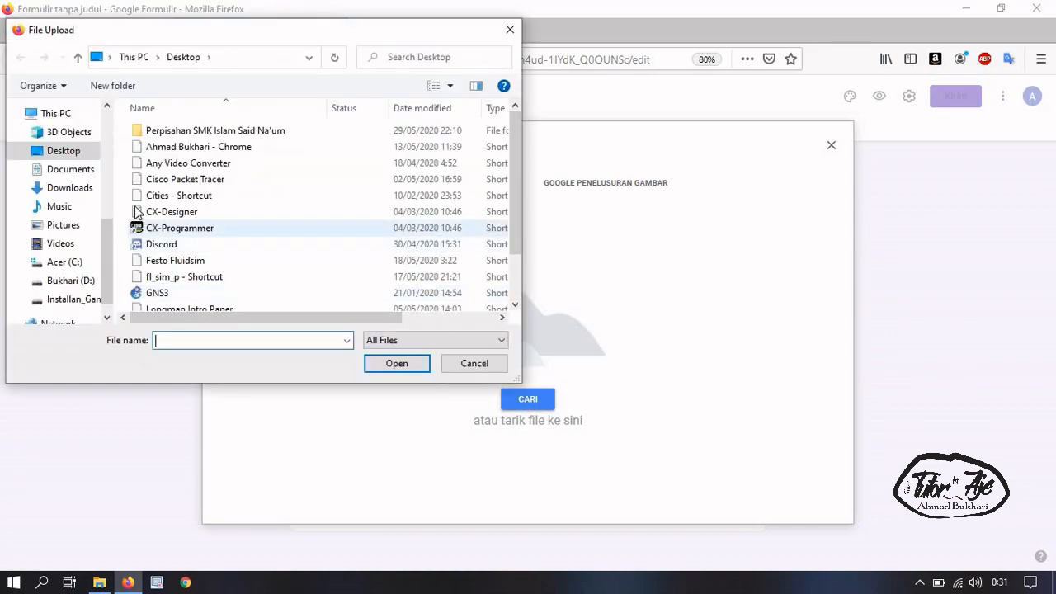
left_click(62, 227)
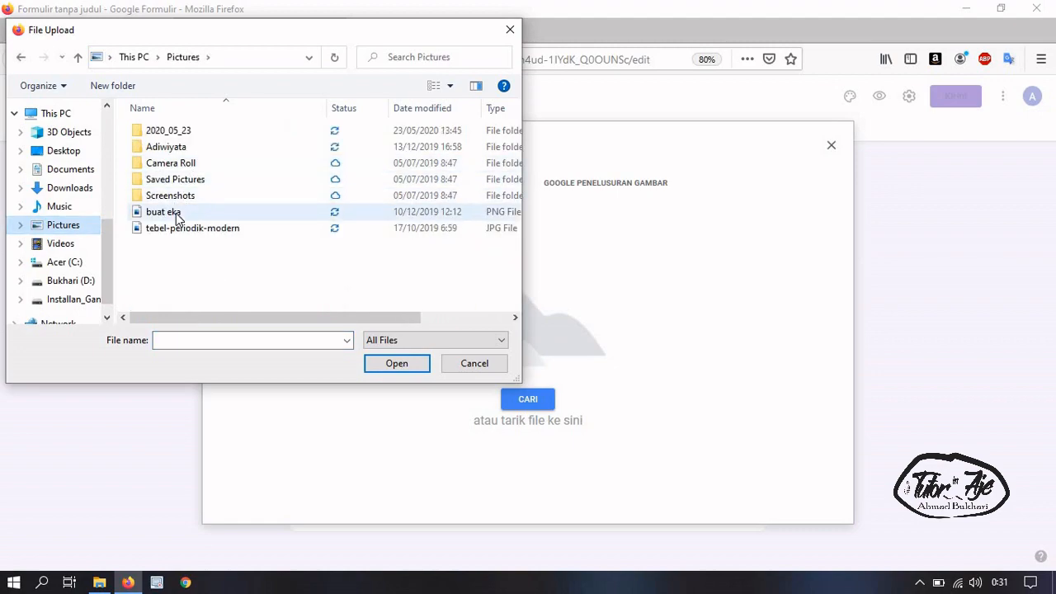
left_click(176, 229)
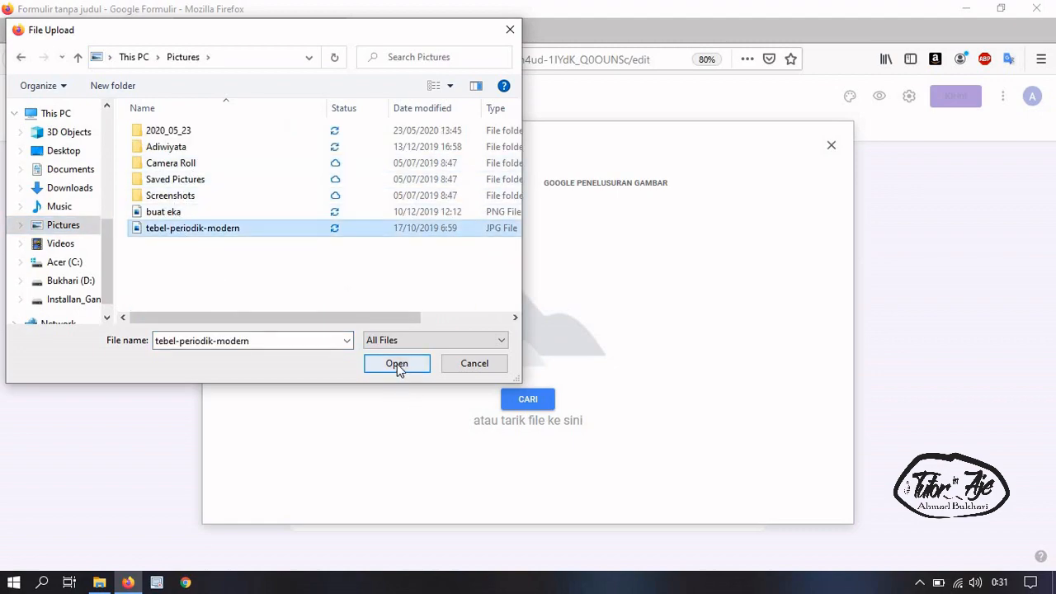
left_click(397, 364)
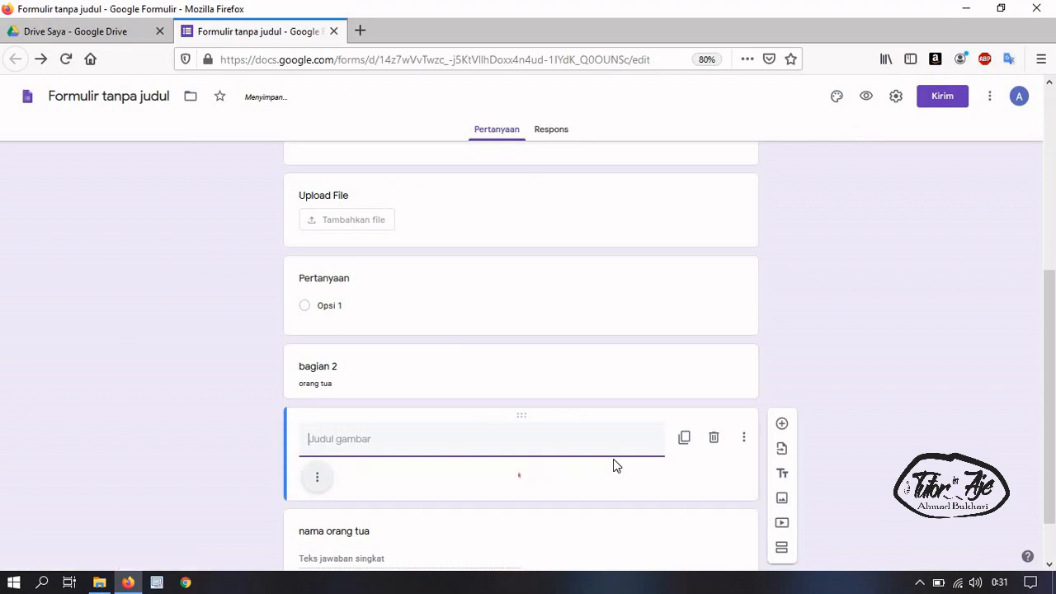
Title the inserted image 'Tabel Periodik'
scroll(561, 362, "up", 3)
scroll(561, 367, "down", 4)
scroll(563, 371, "up", 4)
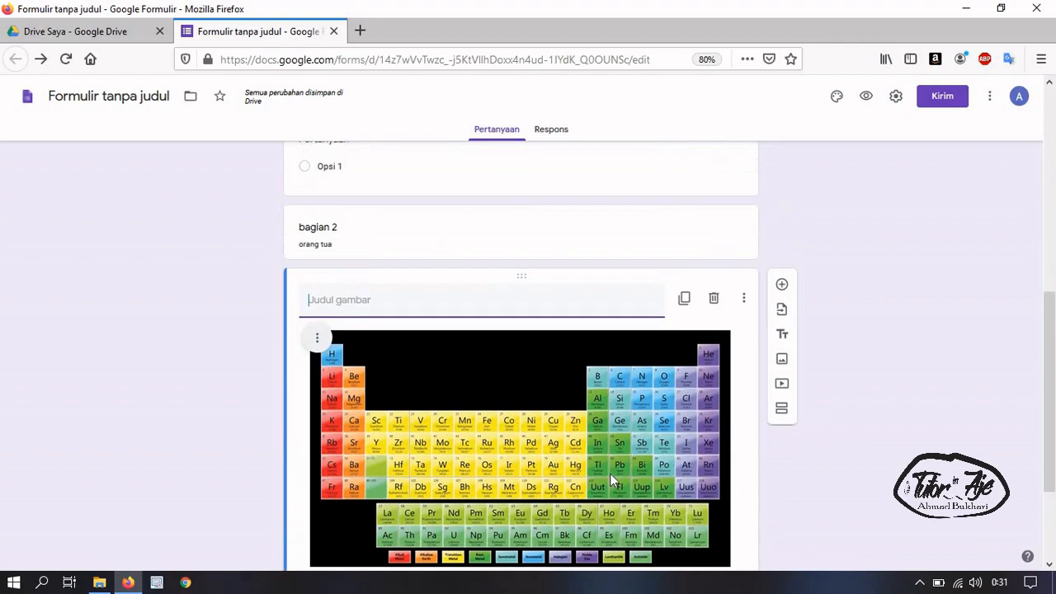
scroll(620, 432, "down", 3)
scroll(552, 415, "up", 4)
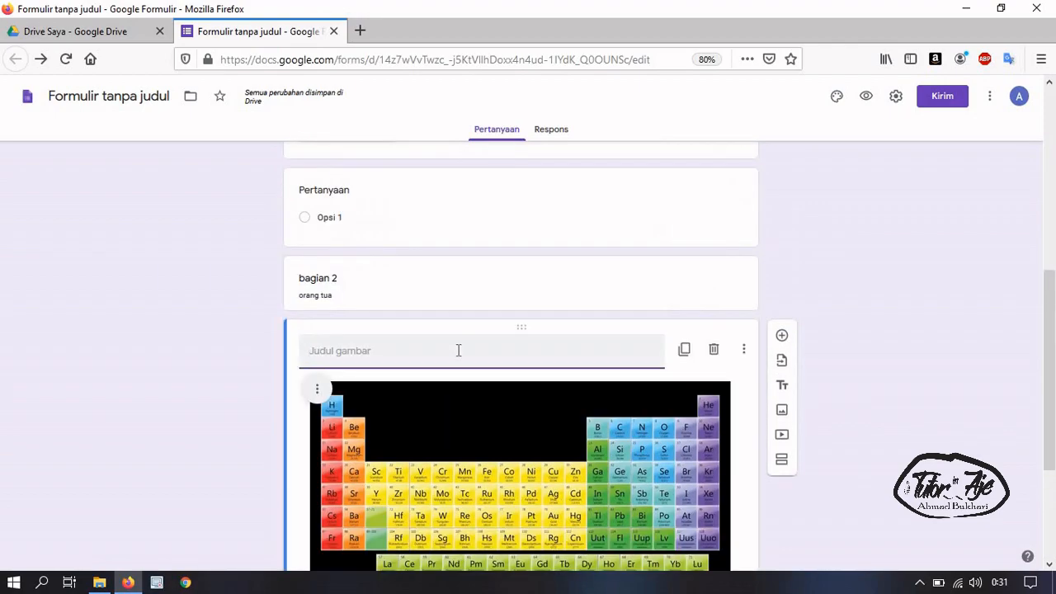
type("Tabel Periodik")
left_click(330, 401)
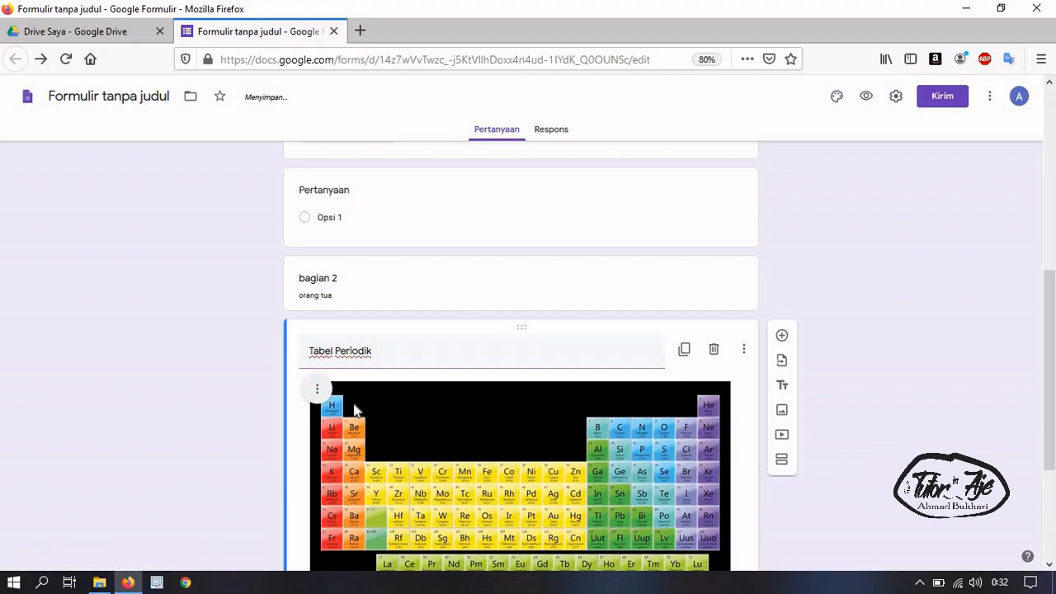
scroll(495, 372, "down", 3)
scroll(530, 355, "up", 3)
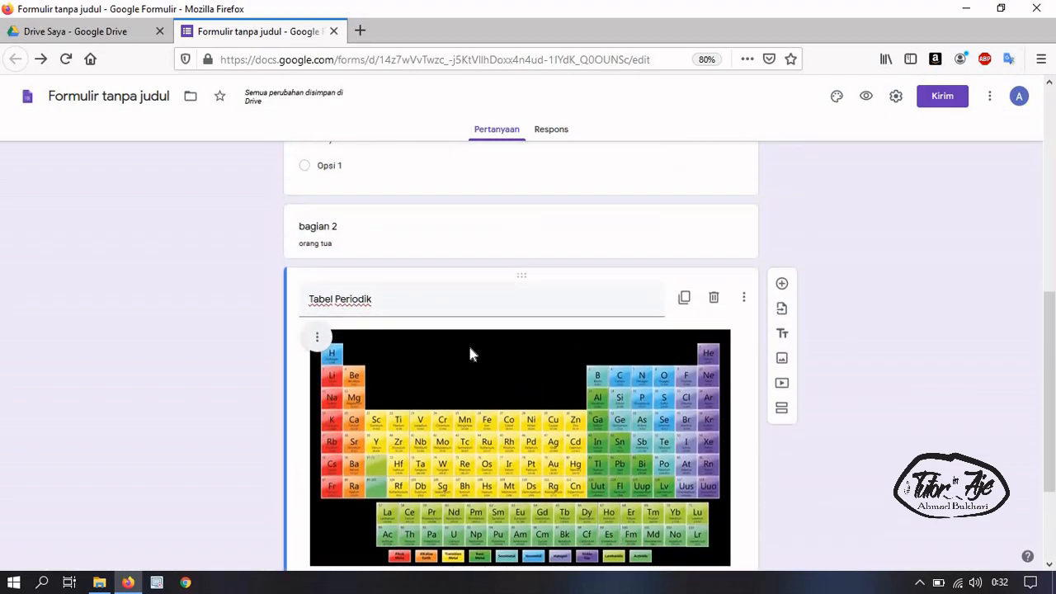
left_click(515, 334)
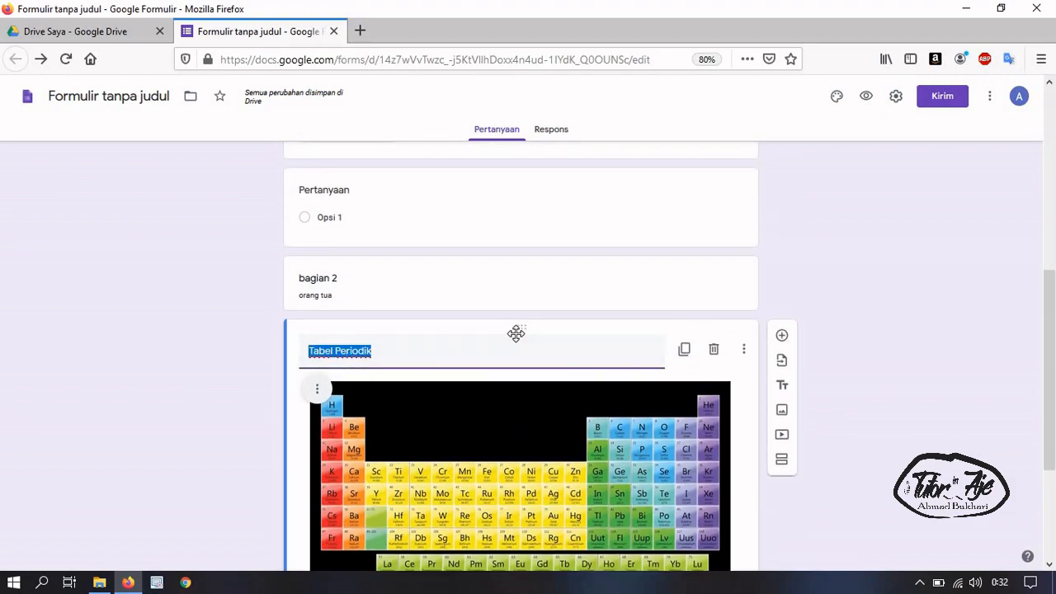
scroll(550, 478, "down", 2)
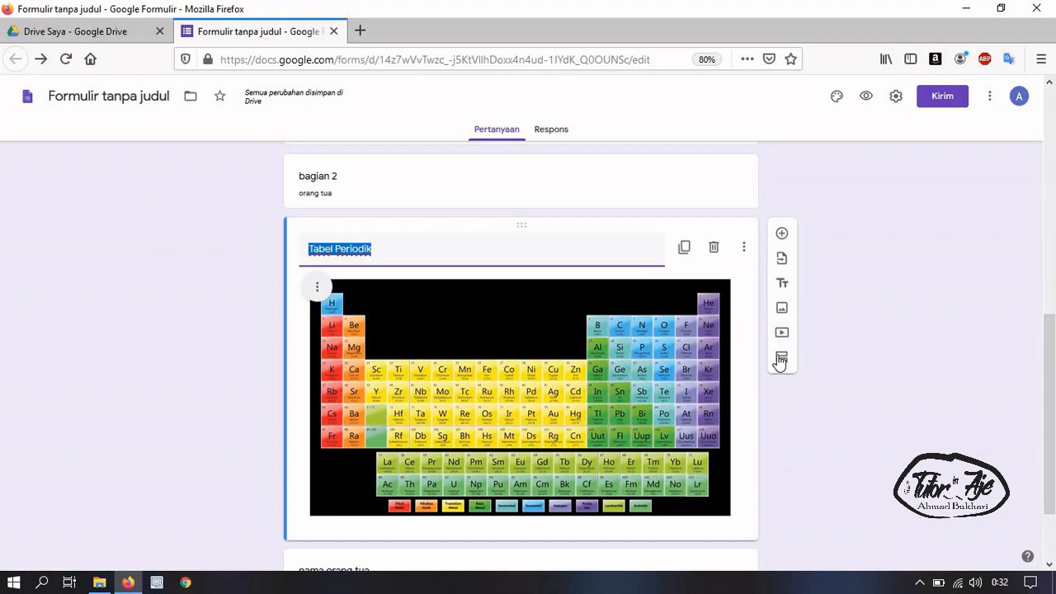
Insert the Mikrotik DHCP configuration video found by searching YouTube for 'tutorin_aje'
left_click(780, 333)
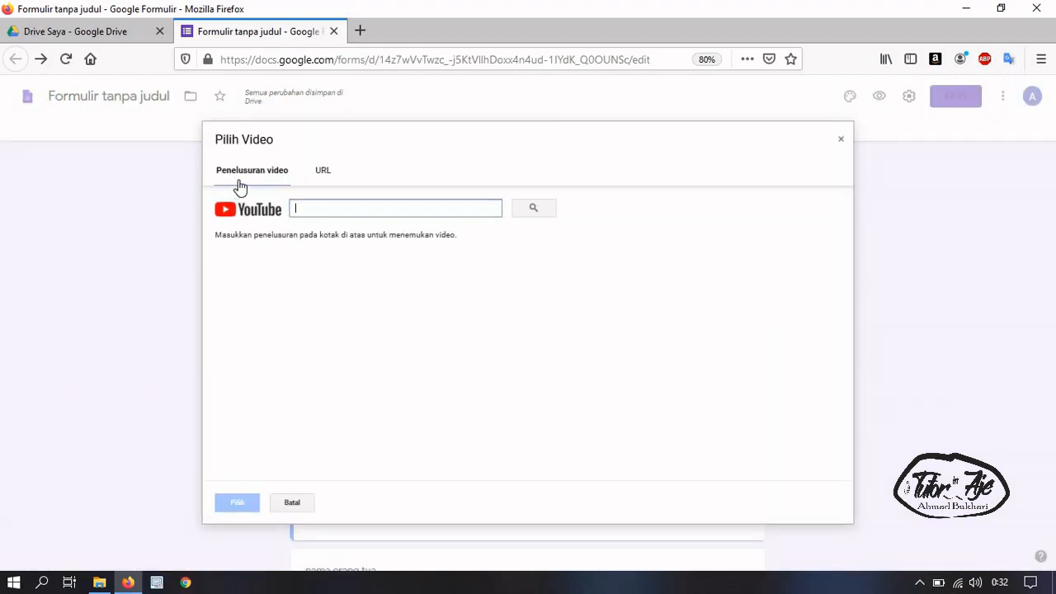
left_click(323, 175)
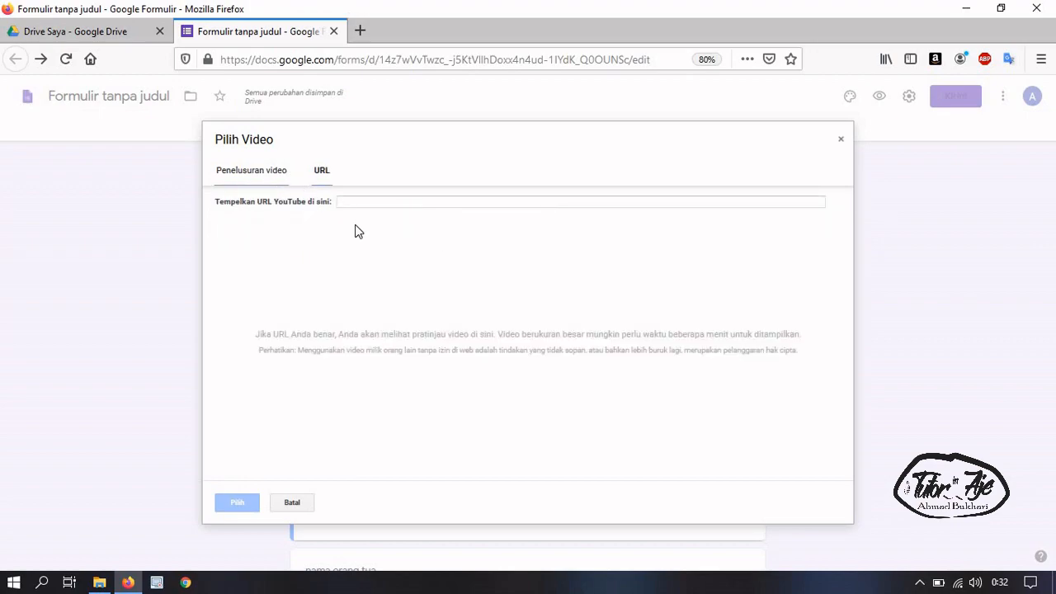
left_click(266, 171)
type("tutorin_aje")
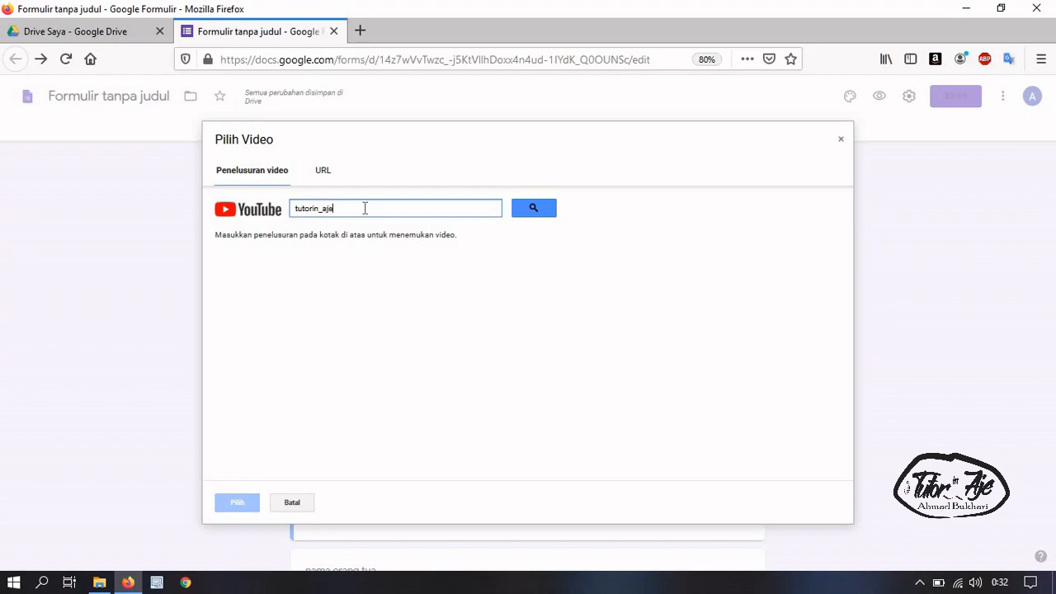
left_click(537, 210)
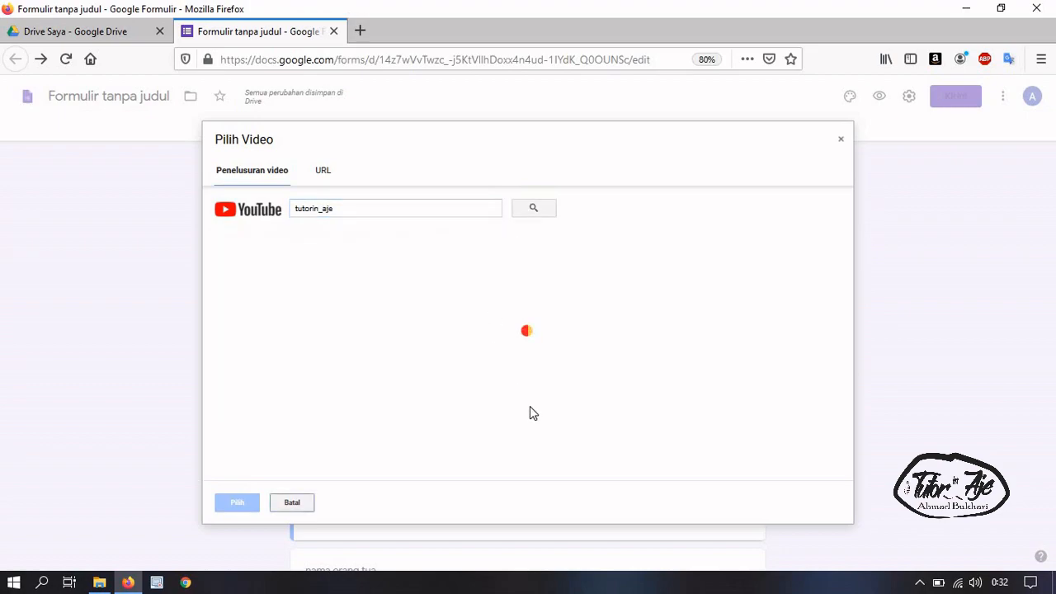
scroll(377, 354, "down", 5)
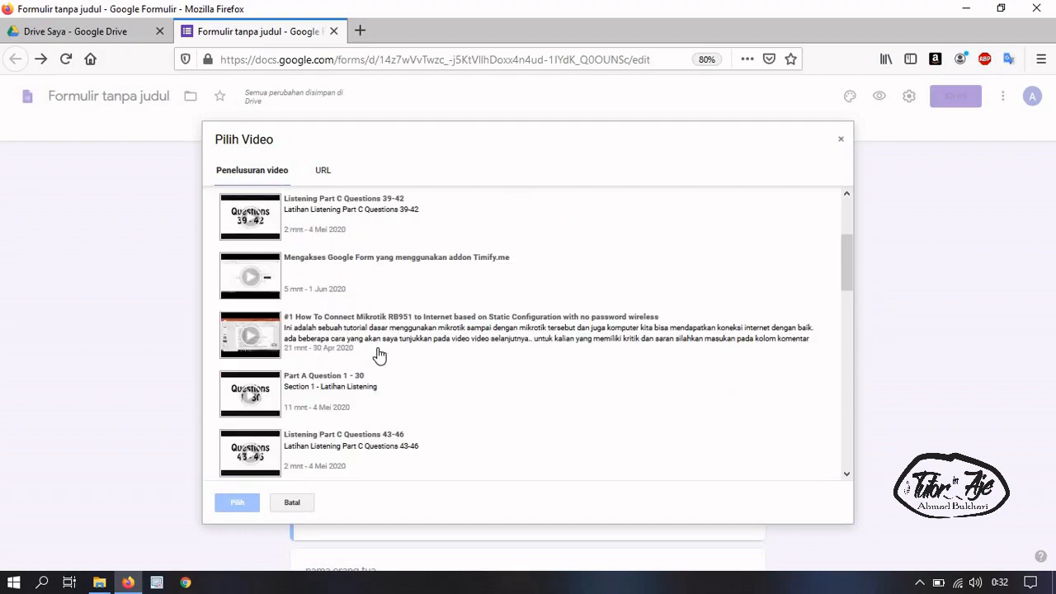
scroll(378, 353, "down", 8)
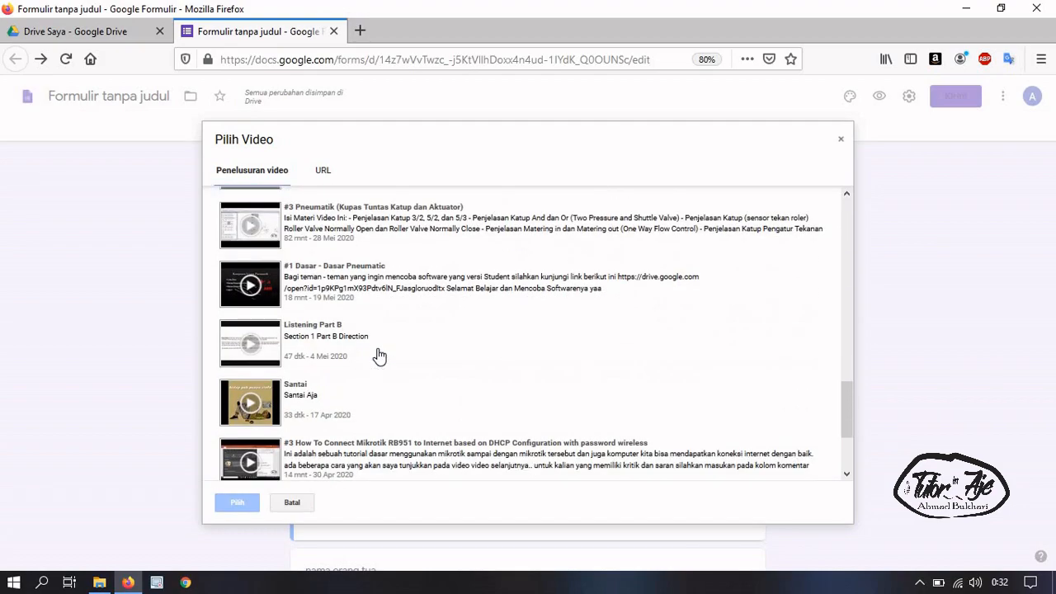
scroll(305, 400, "down", 1)
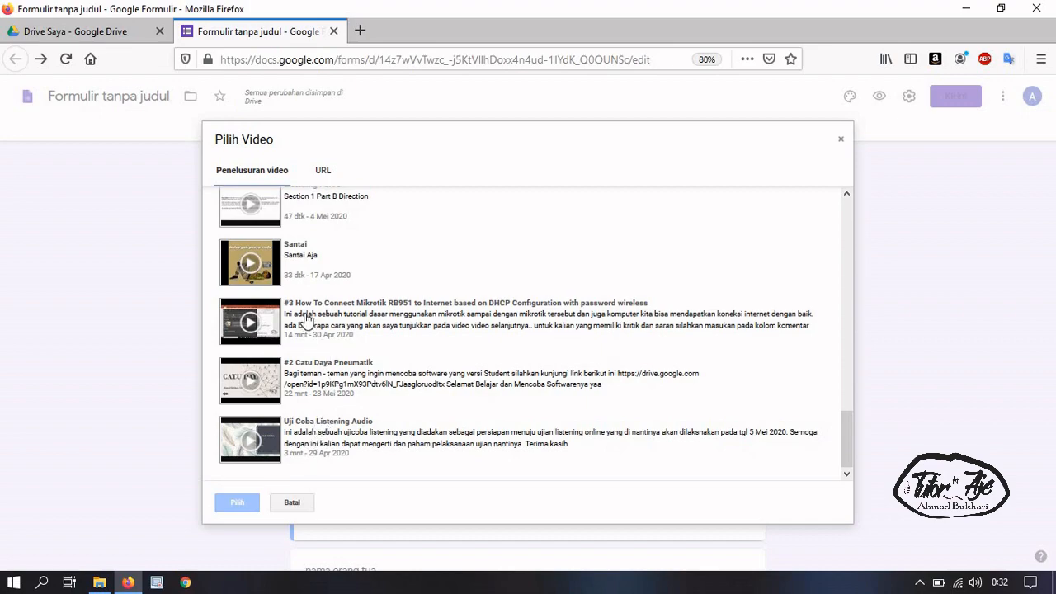
left_click(307, 320)
left_click(238, 502)
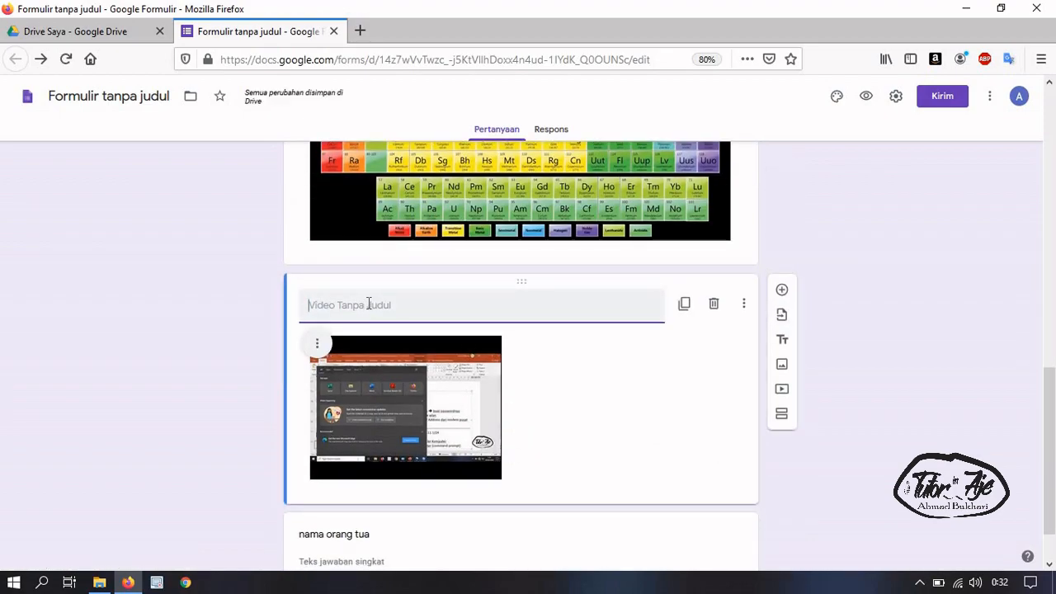
Title the inserted video 'Tutorial Mikrotik'
type("Tutorial Mikrotik")
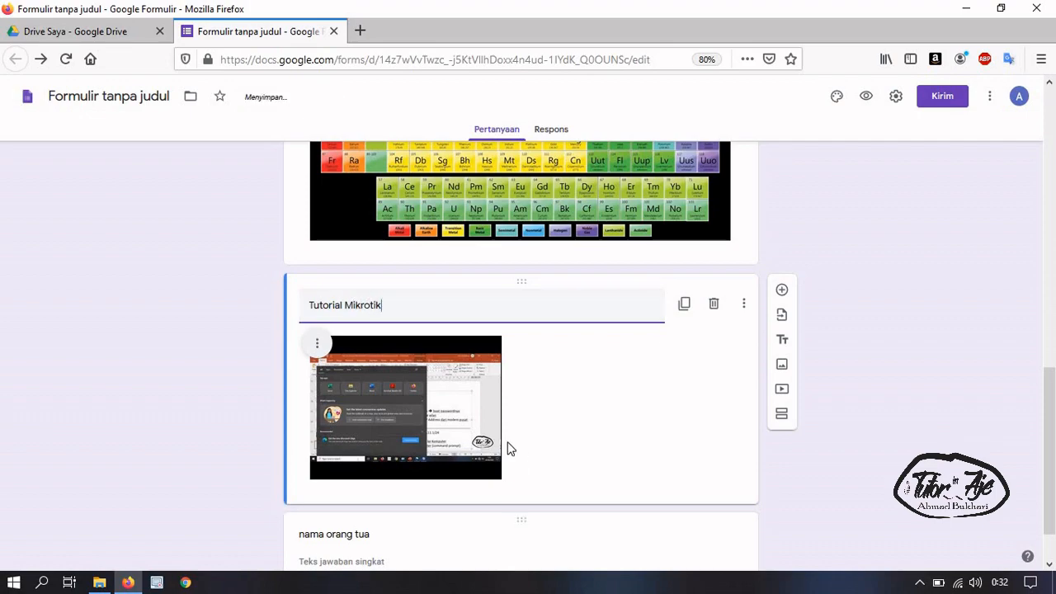
scroll(545, 395, "down", 2)
scroll(660, 409, "up", 3)
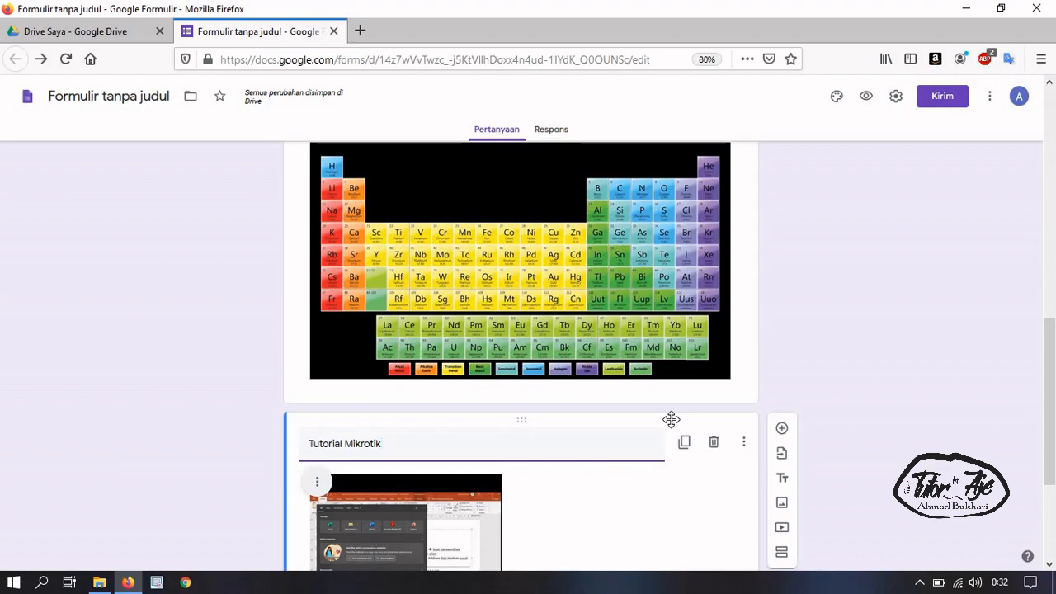
scroll(672, 423, "down", 2)
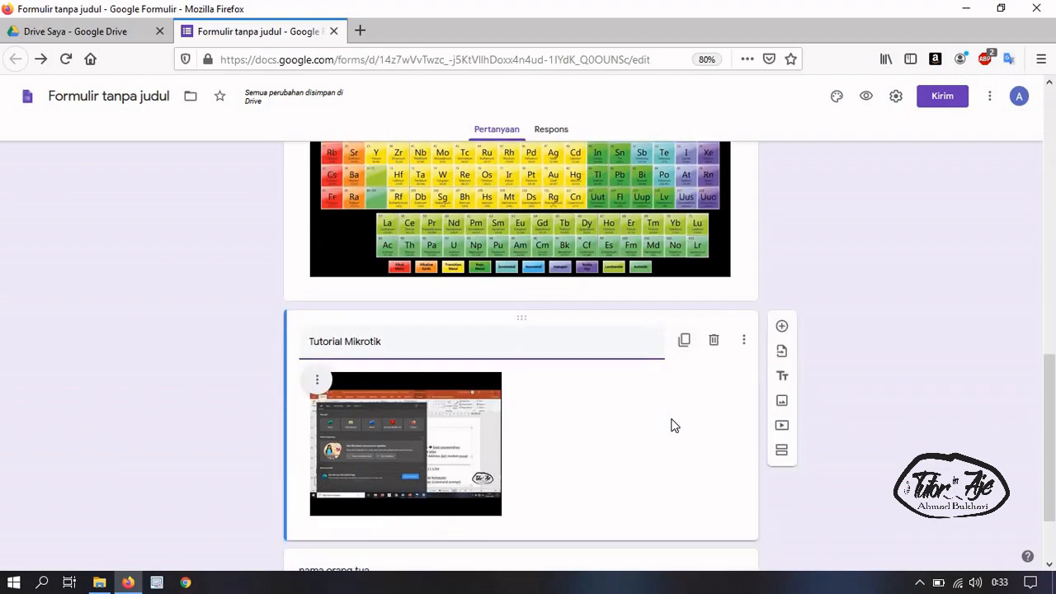
scroll(644, 504, "down", 2)
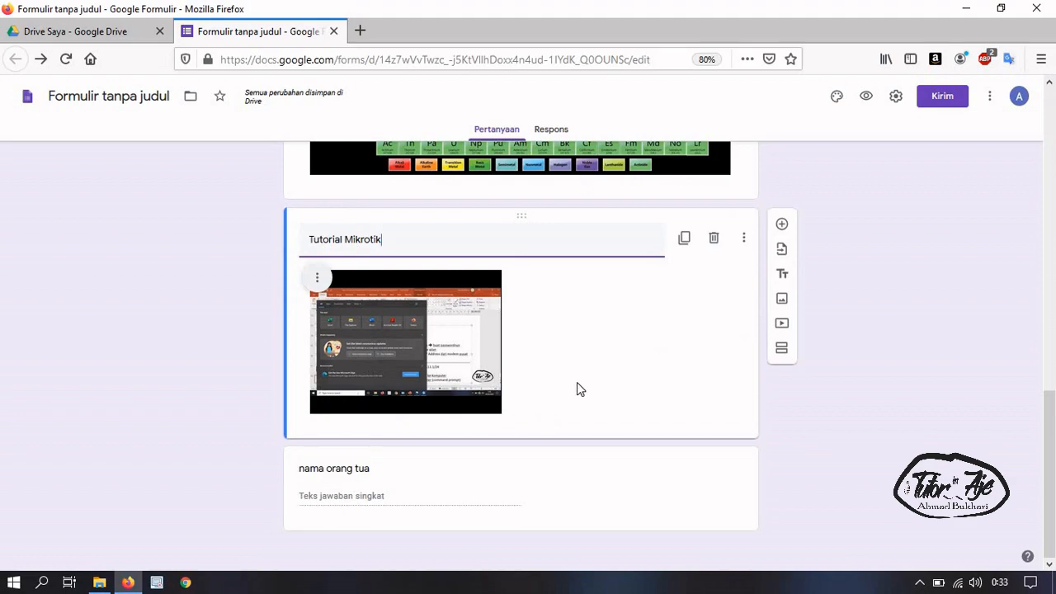
Add a new section after the 'nama orang tua' question
left_click(629, 475)
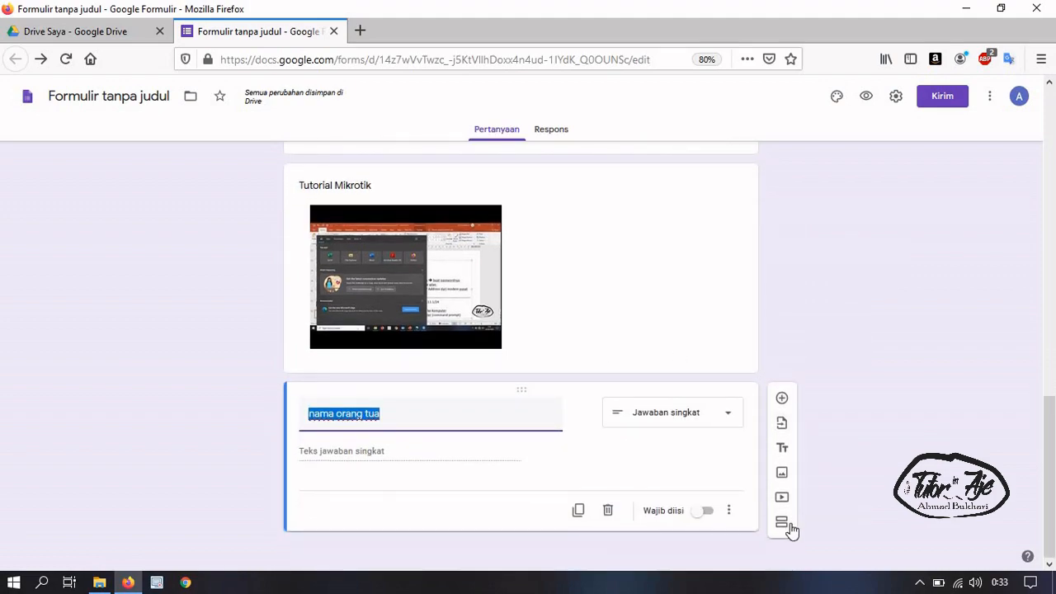
scroll(693, 485, "up", 5)
left_click(660, 230)
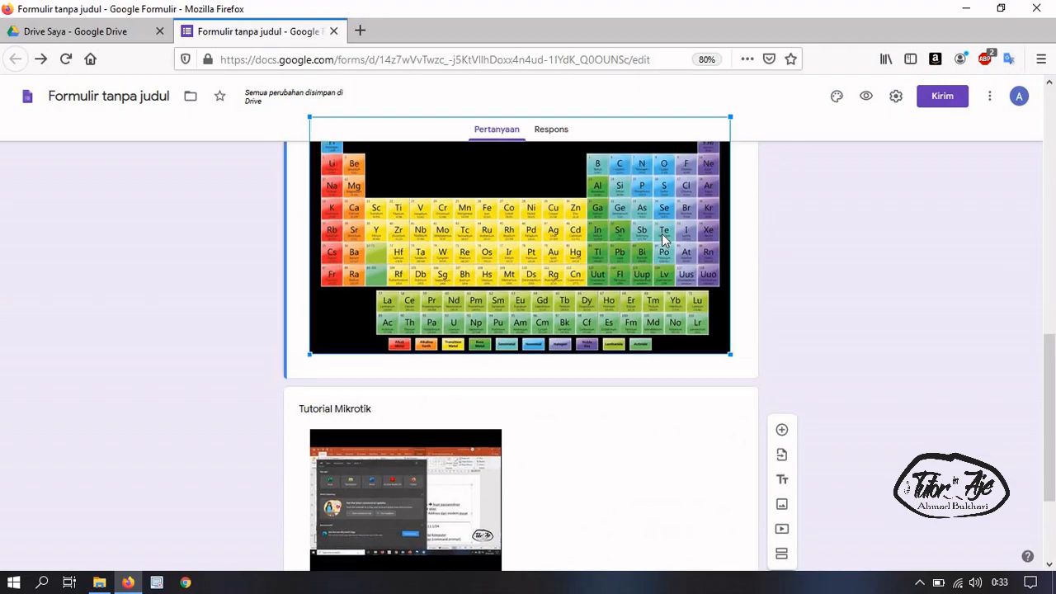
scroll(707, 418, "down", 3)
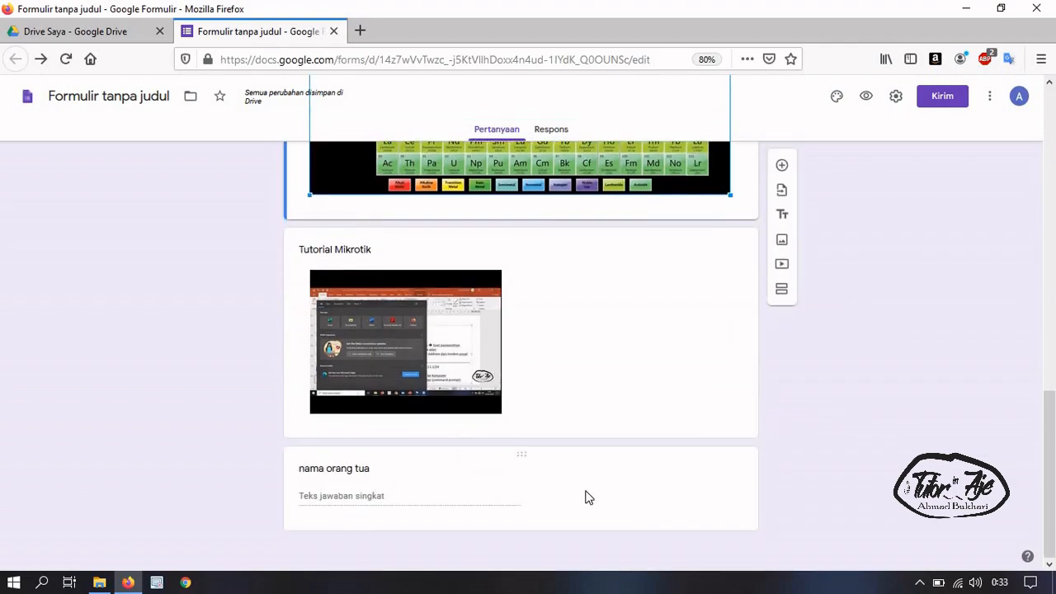
left_click(585, 495)
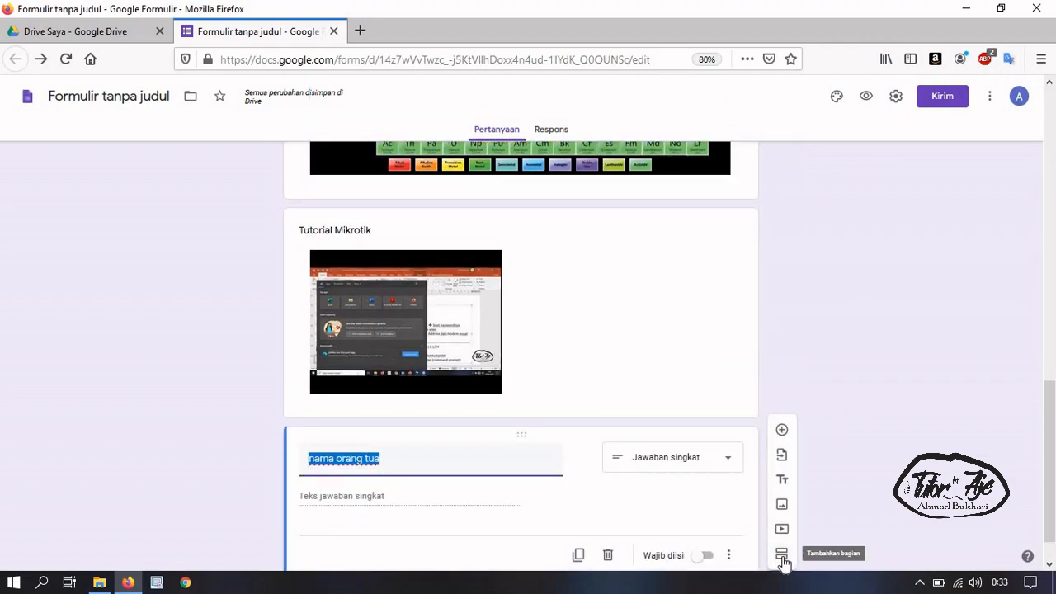
left_click(783, 555)
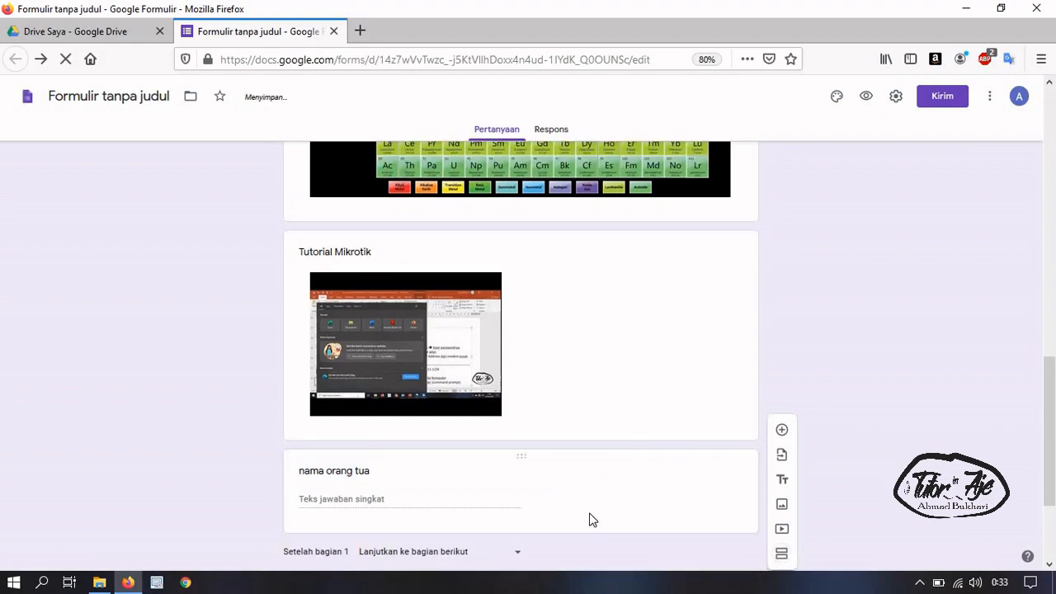
Replace the 'bagian 2' block title with 'Judul 2'
scroll(344, 383, "up", 15)
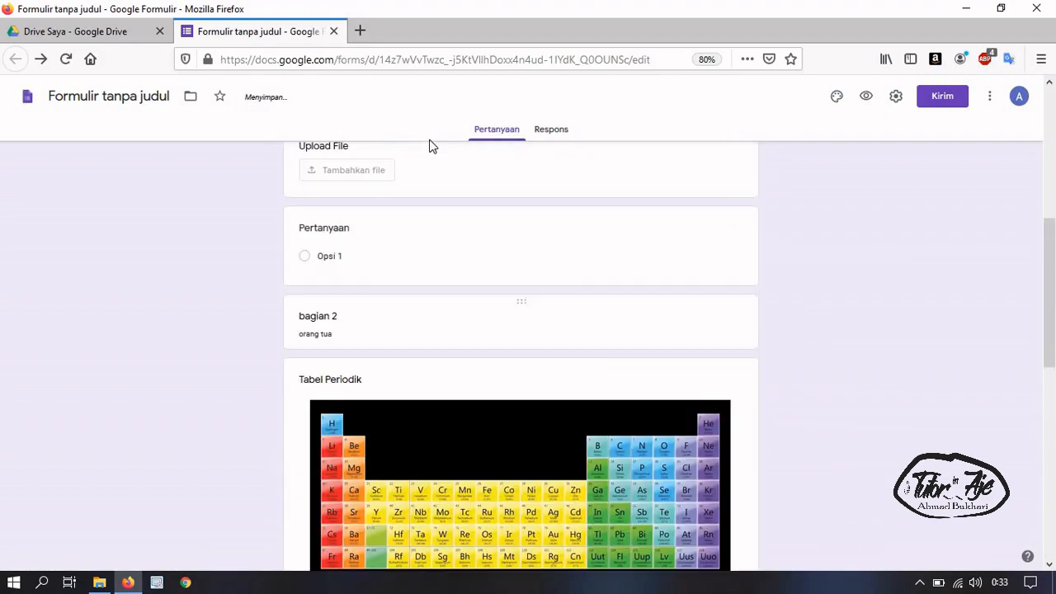
scroll(430, 236, "down", 10)
scroll(356, 302, "up", 2)
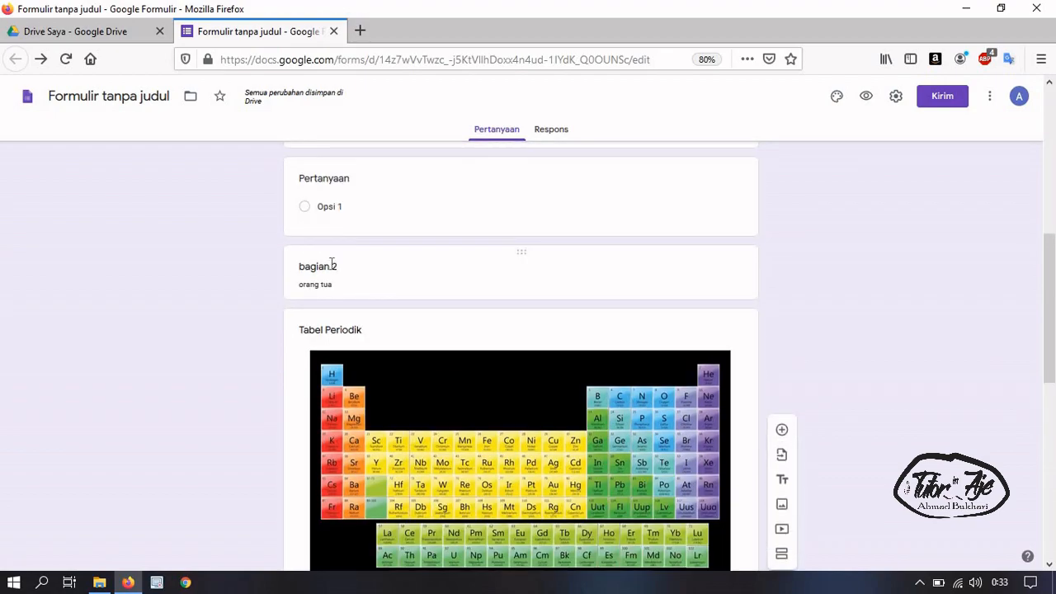
triple_click(330, 267)
type("Judul")
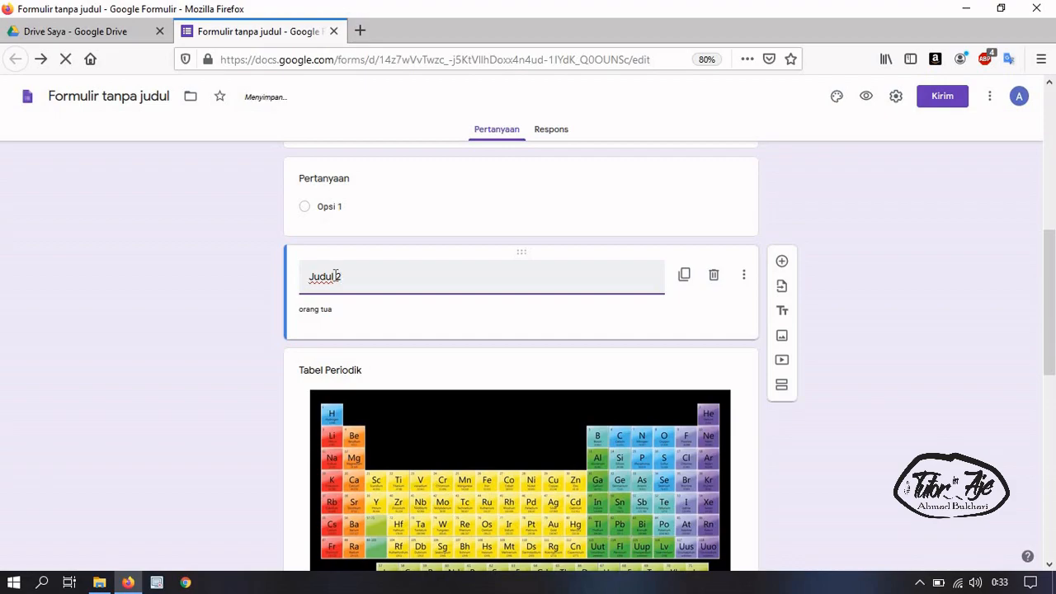
scroll(669, 325, "down", 4)
scroll(599, 422, "up", 8)
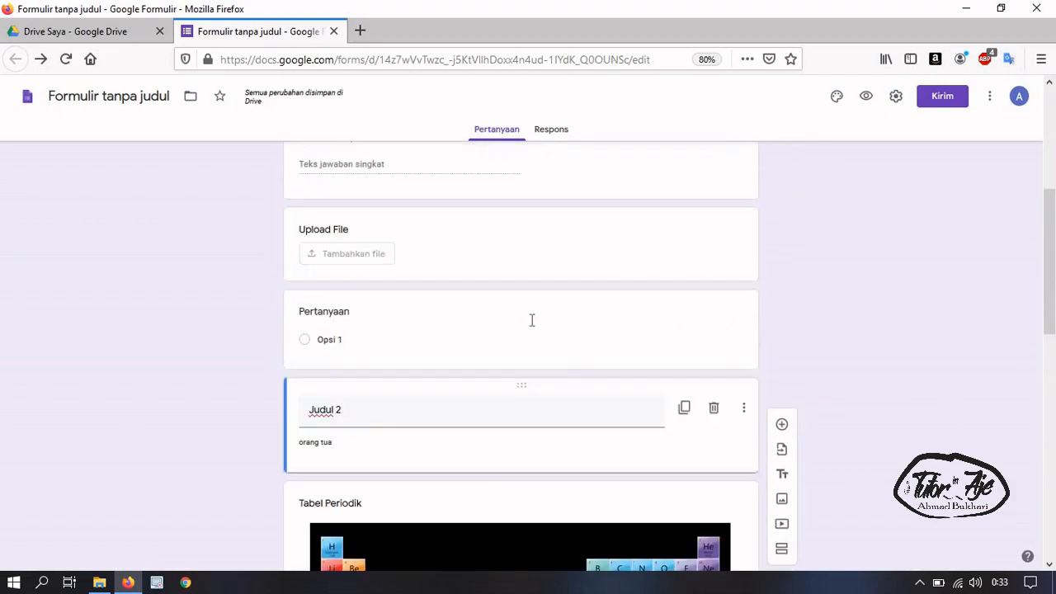
Retitle the form from 'Formulir tanpa judul' to 'Judul 1'
left_click(401, 203)
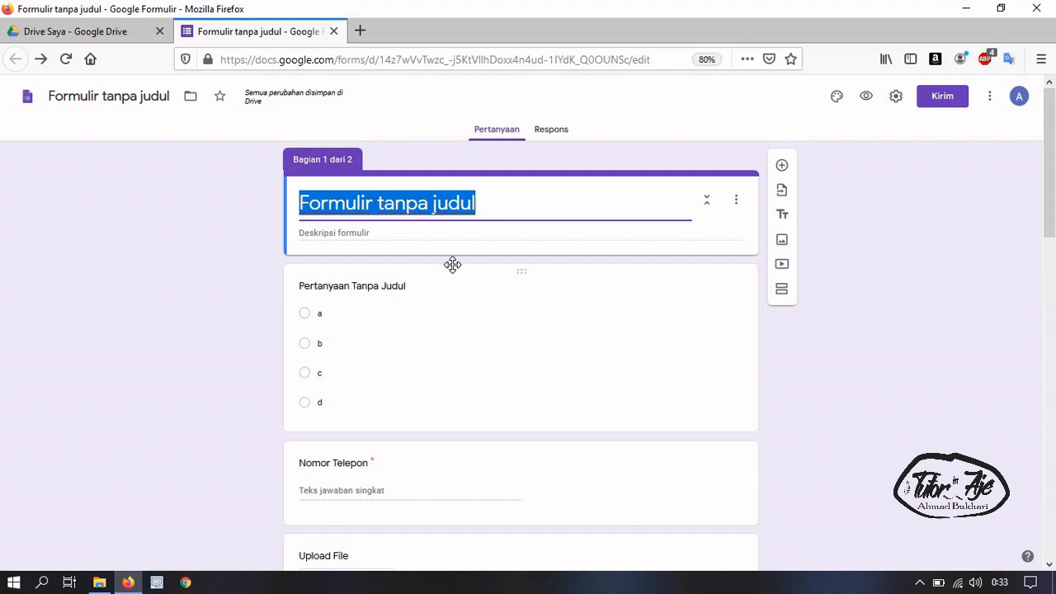
type("Jud")
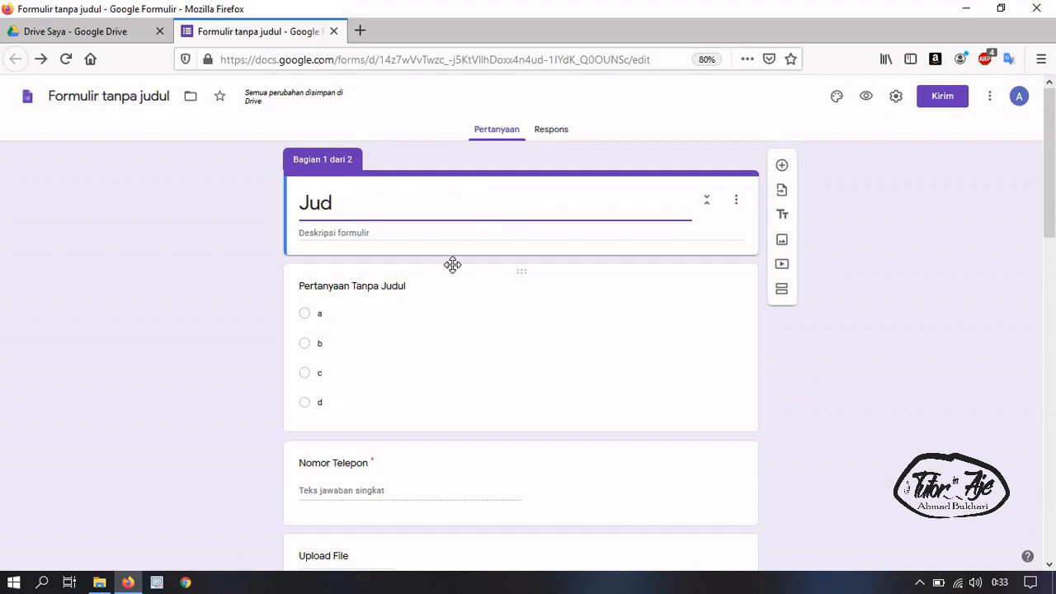
type("ul 1")
left_click(128, 121)
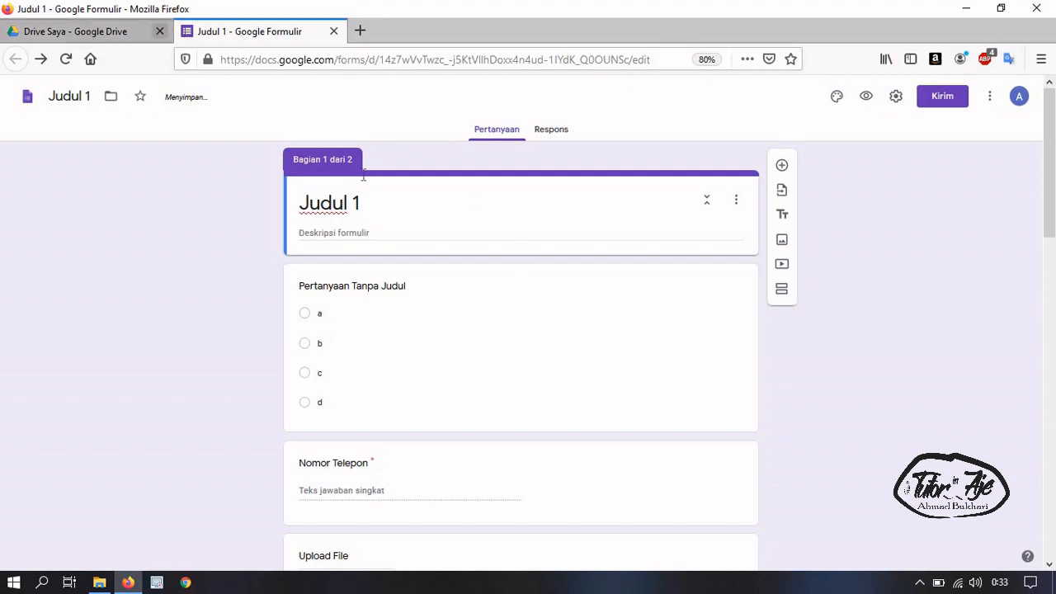
Reload My Drive to confirm the form is listed as 'Judul 1', then return to its editor
left_click(72, 33)
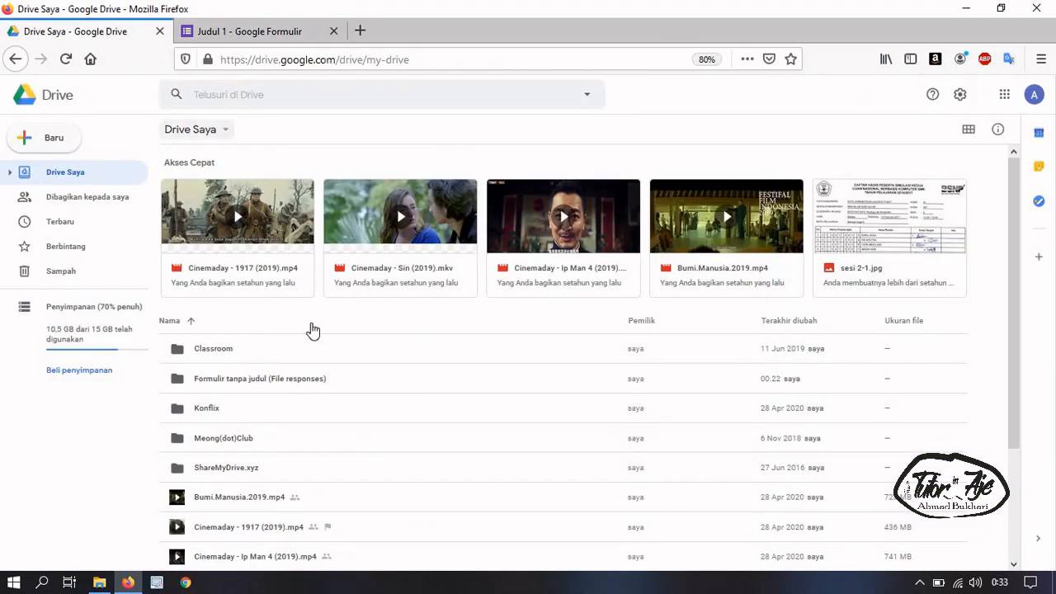
scroll(276, 396, "down", 3)
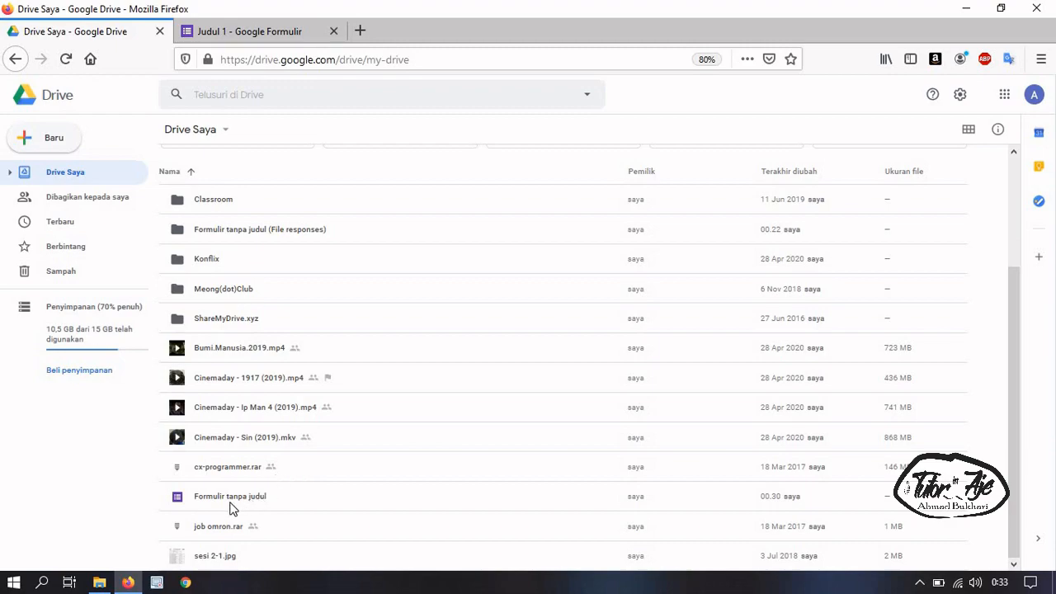
left_click(66, 58)
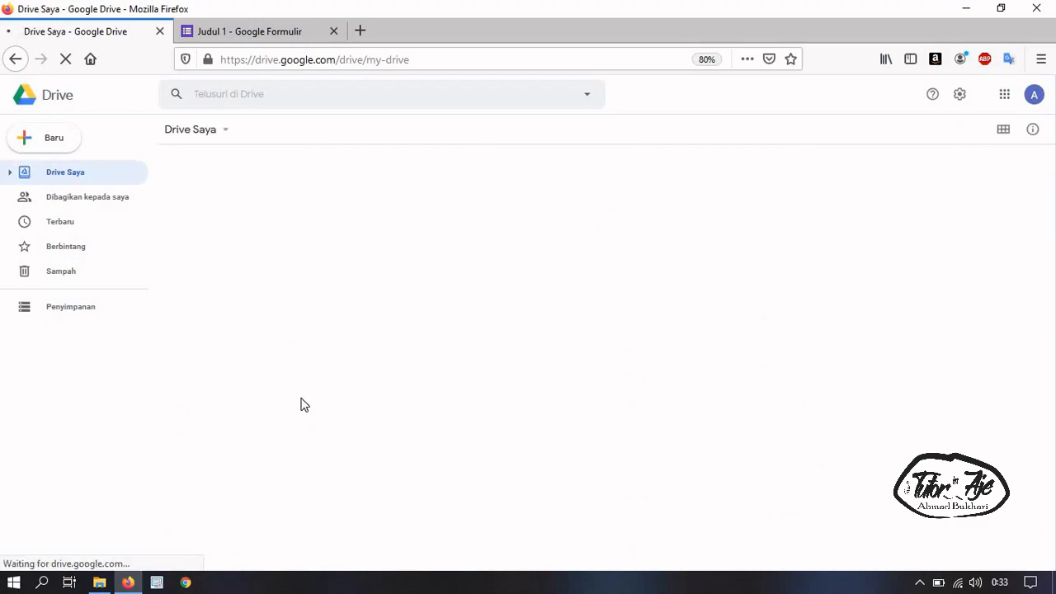
scroll(297, 420, "down", 3)
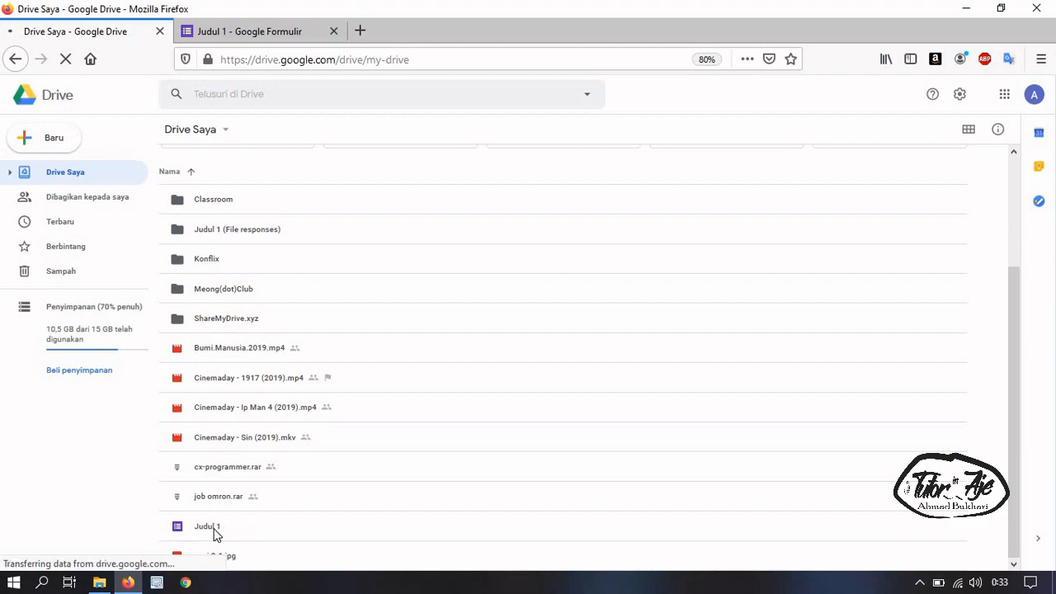
left_click(234, 27)
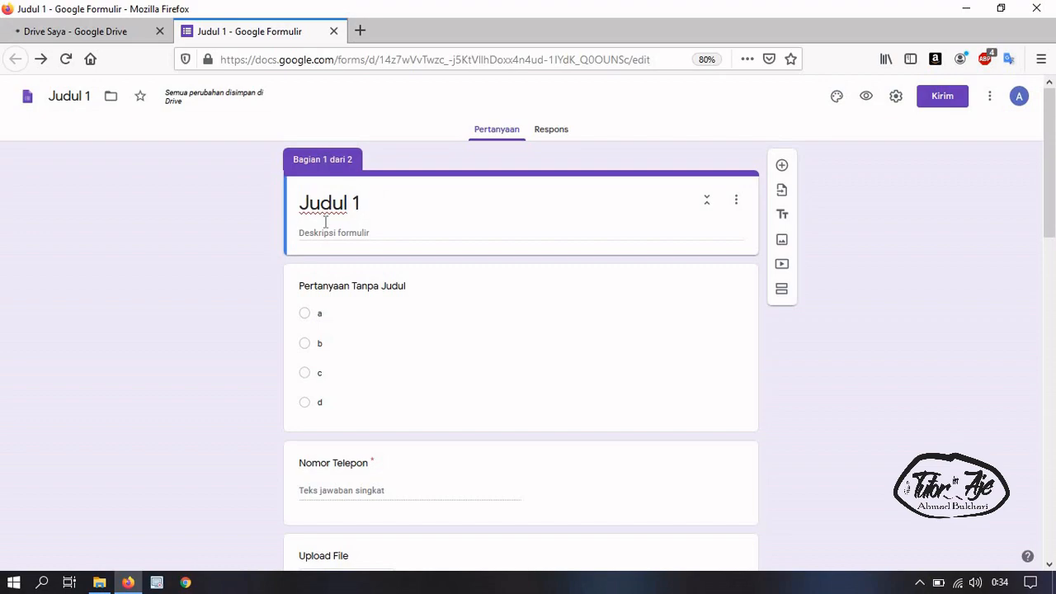
scroll(470, 484, "down", 7)
scroll(336, 225, "up", 1)
left_click(334, 219)
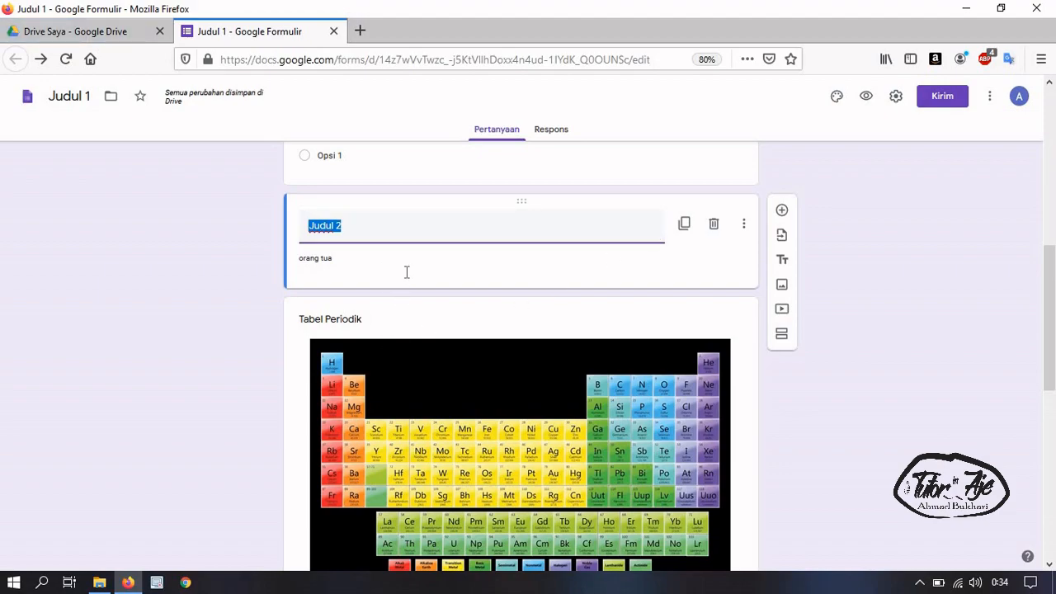
scroll(427, 333, "up", 3)
scroll(427, 348, "up", 5)
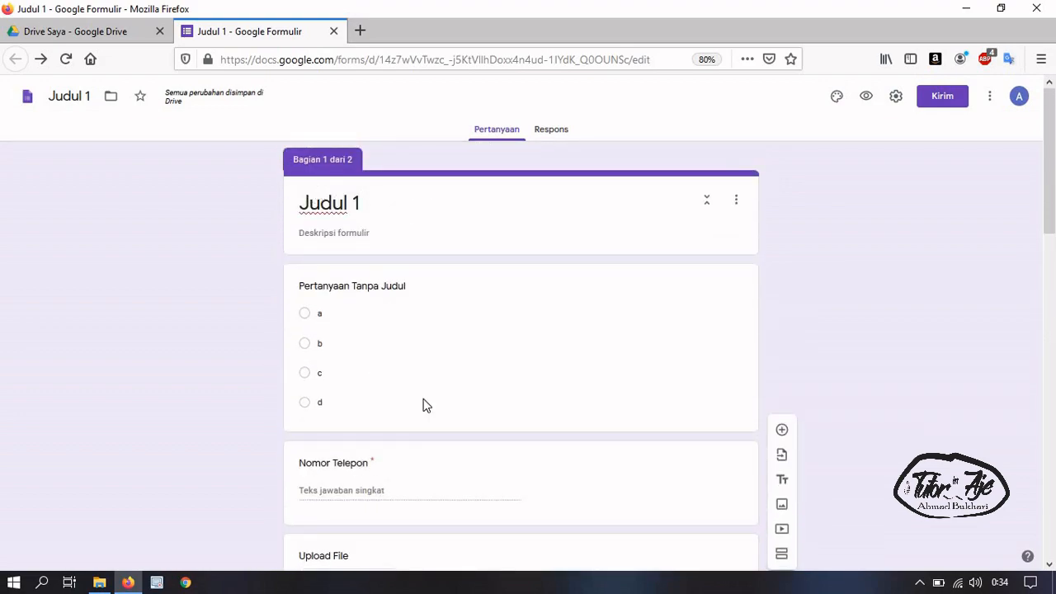
scroll(402, 328, "down", 5)
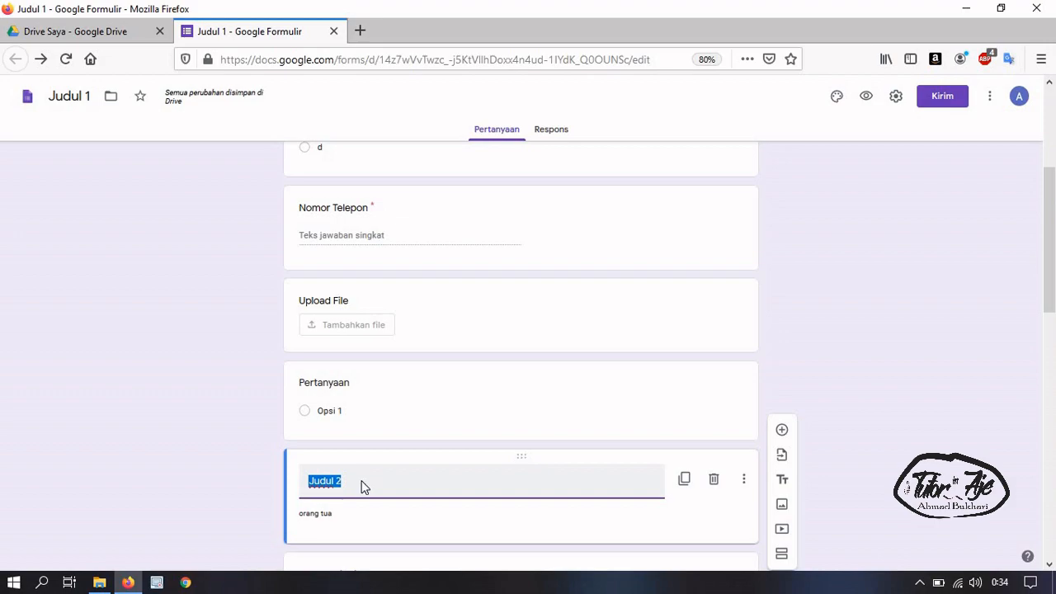
scroll(361, 482, "down", 4)
scroll(430, 338, "down", 11)
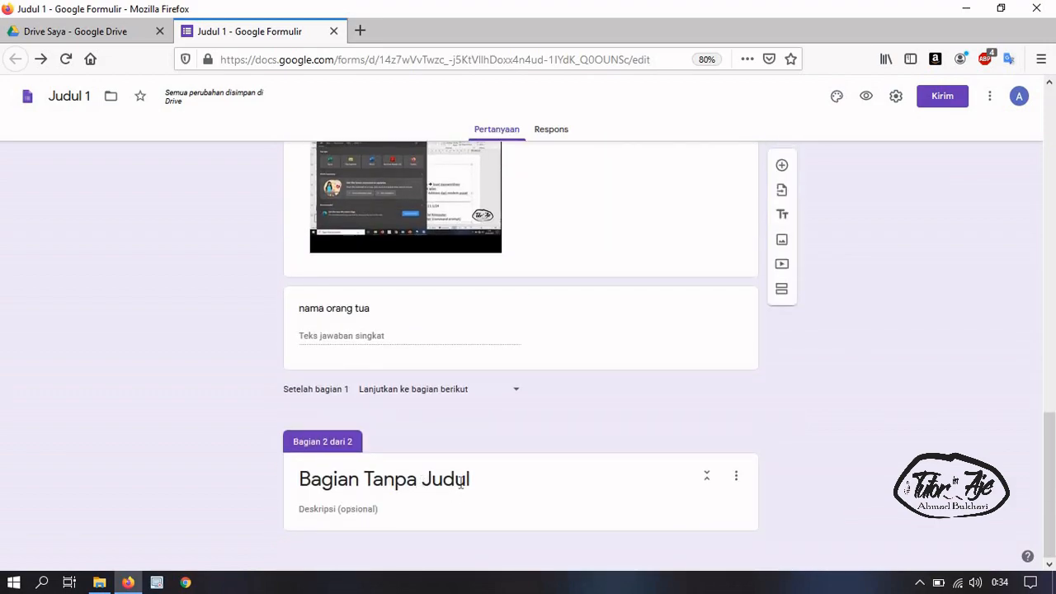
left_click(460, 483)
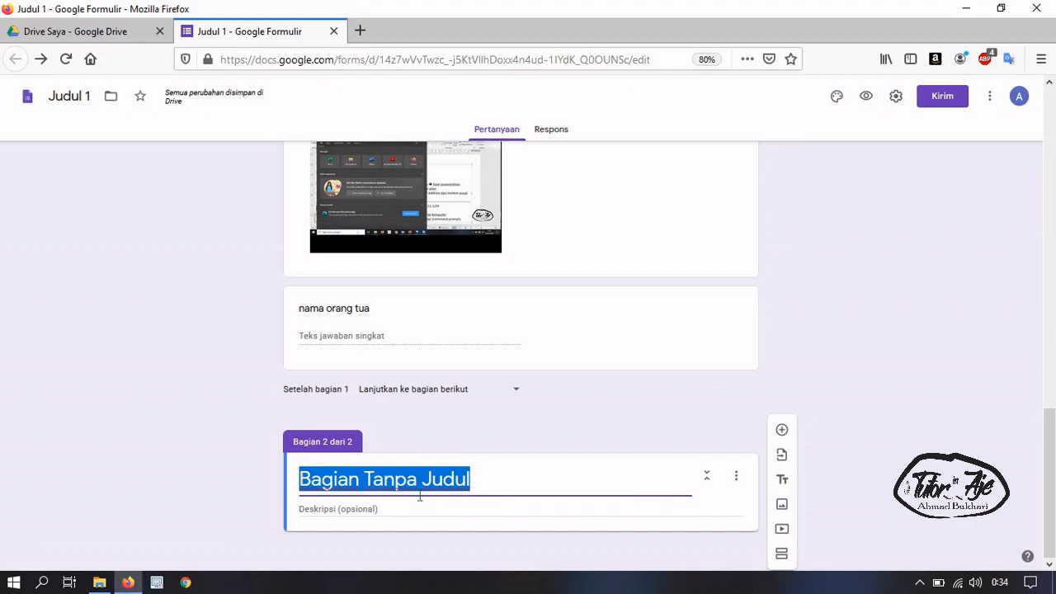
scroll(419, 487, "up", 14)
scroll(419, 479, "down", 10)
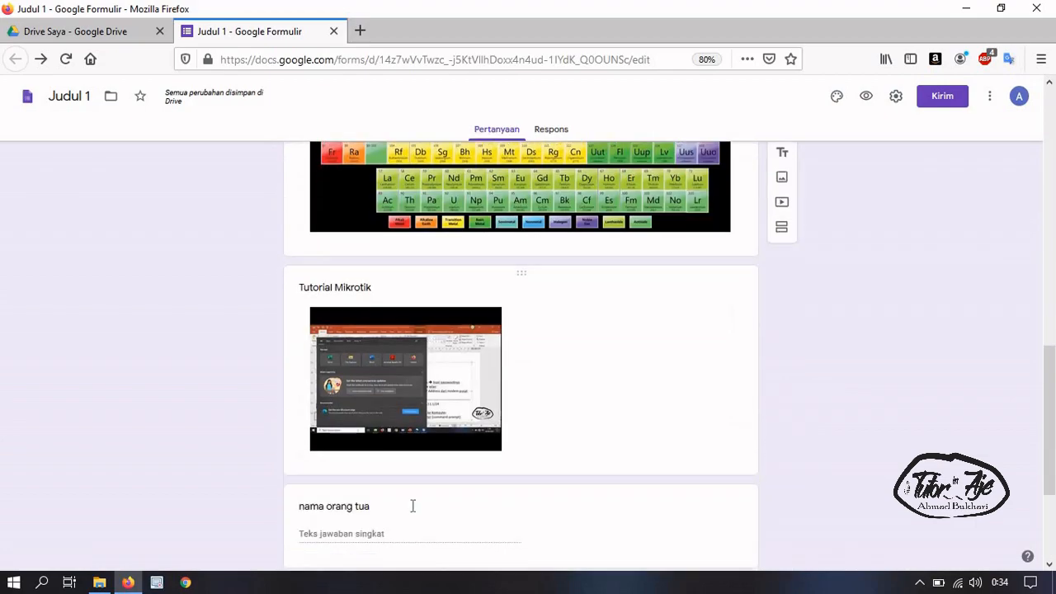
scroll(417, 493, "down", 3)
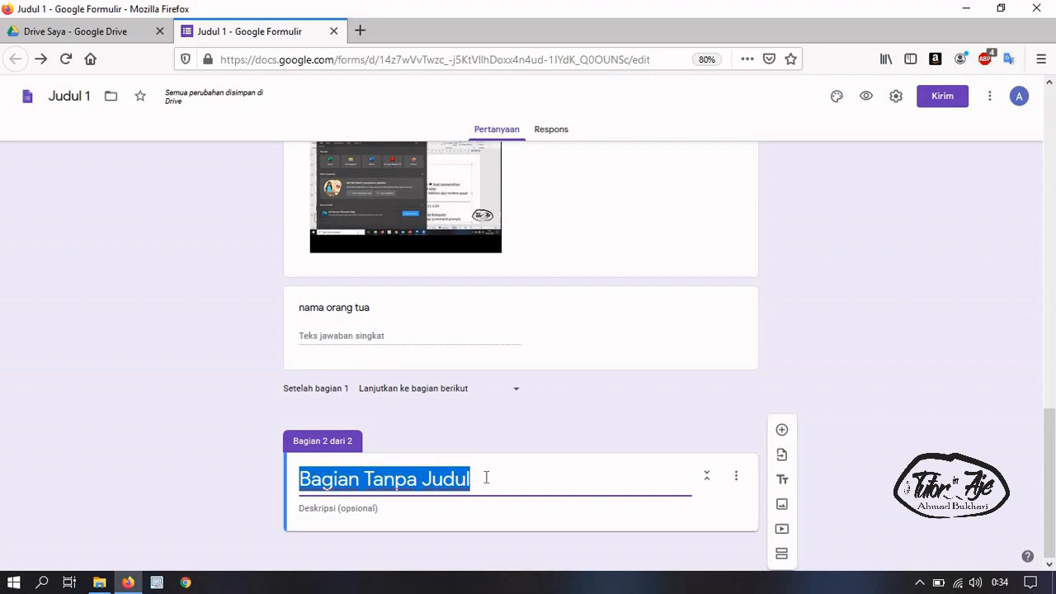
Title section 2 'Judul Bagian 2' and add a blank multiple-choice question with 'Opsi 1' below it
type("Ju")
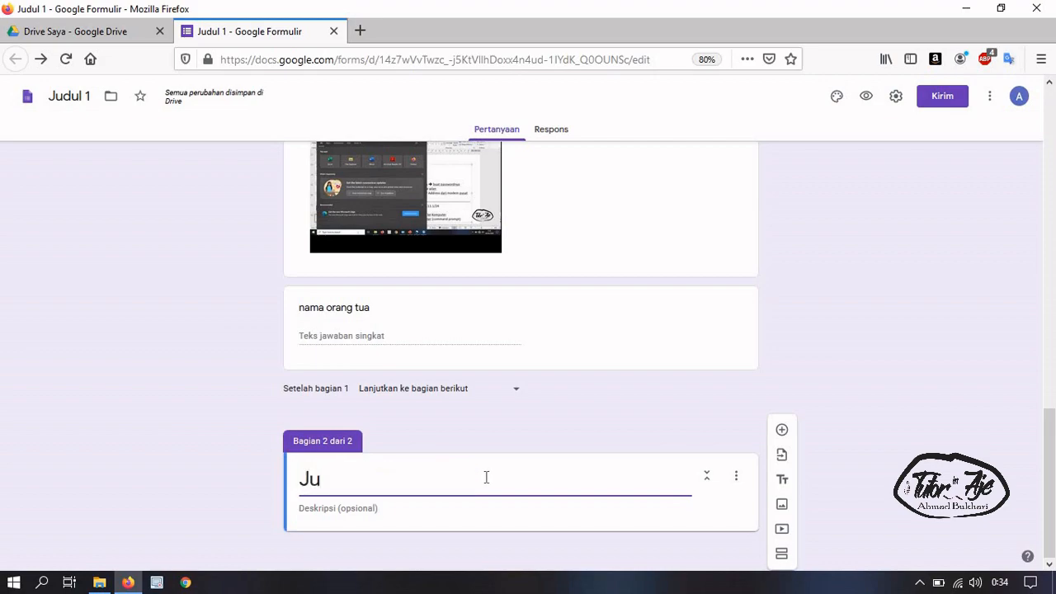
type("dul ")
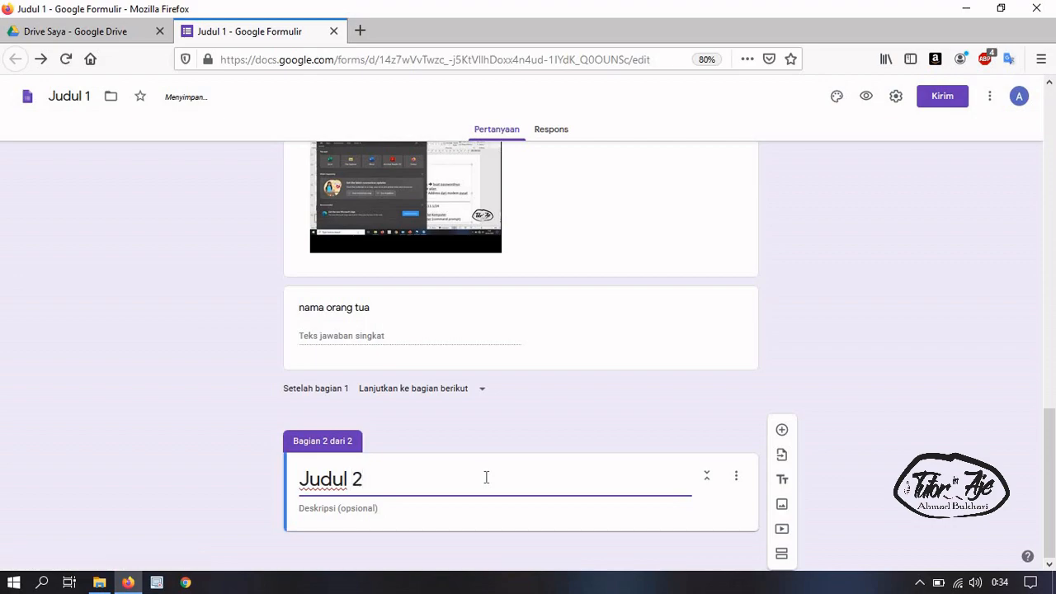
type("Bagian")
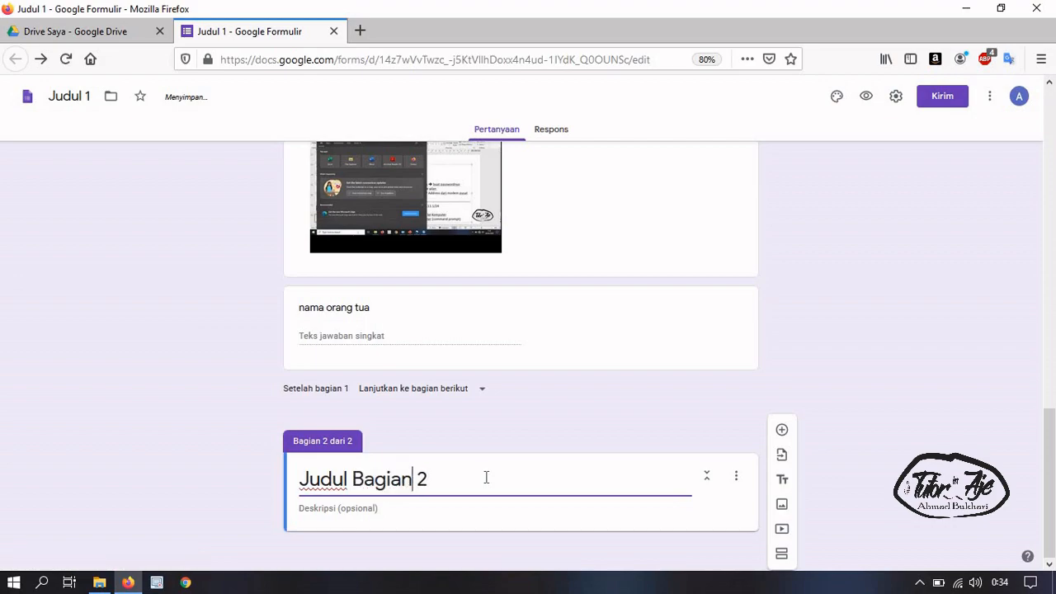
left_click(628, 444)
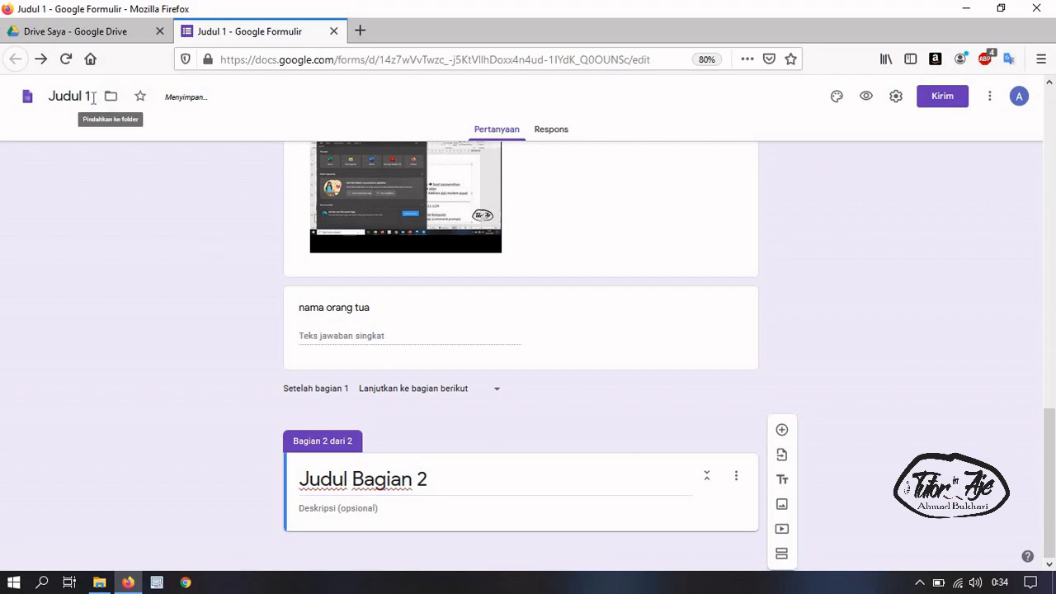
left_click(568, 505)
left_click(782, 431)
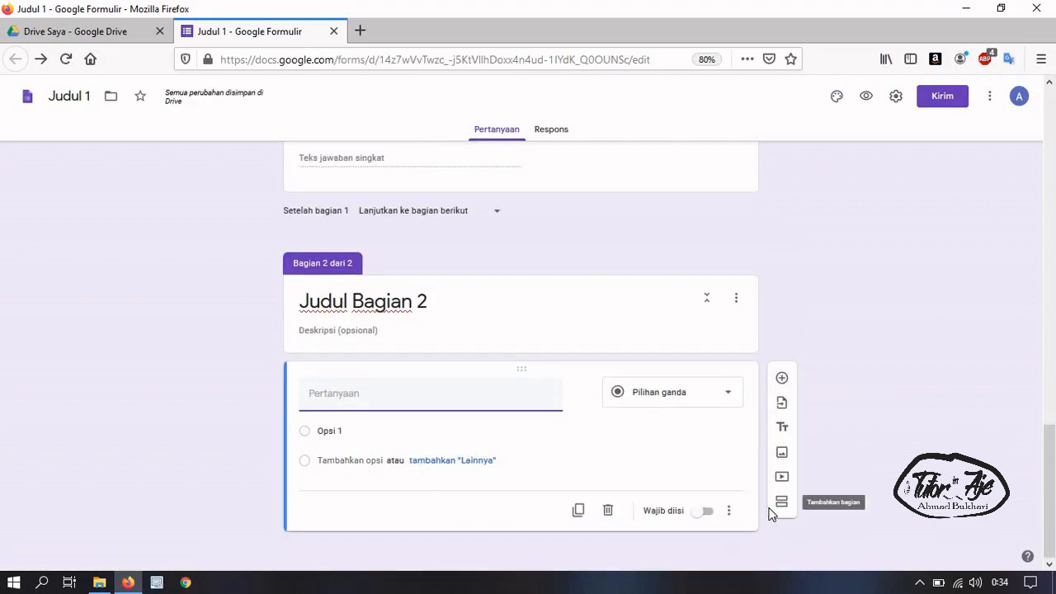
On the Respons tab, toggle accepting responses off and back on, then check the response options
left_click(549, 132)
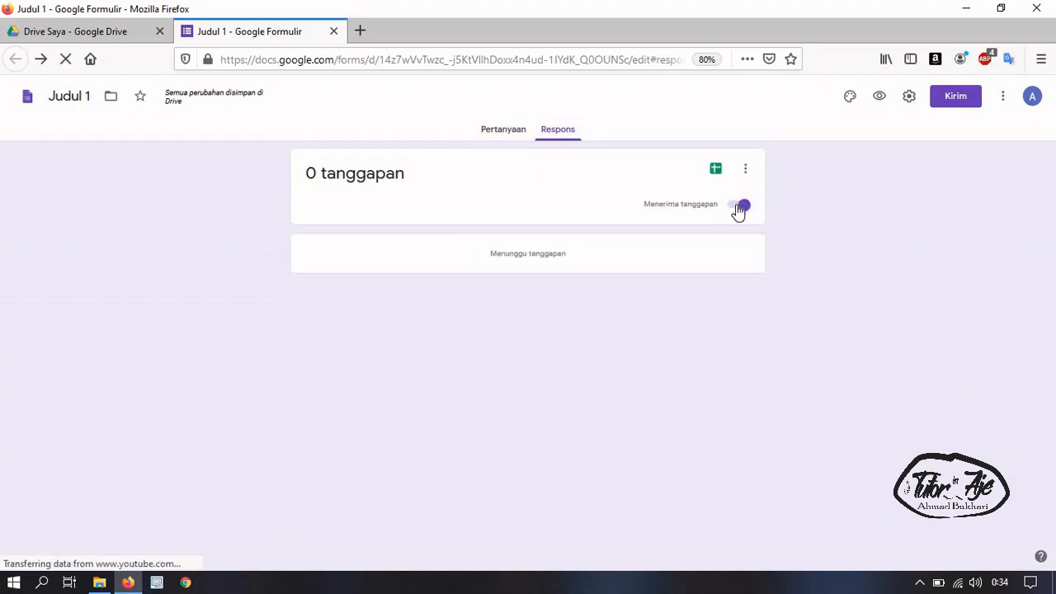
left_click(744, 207)
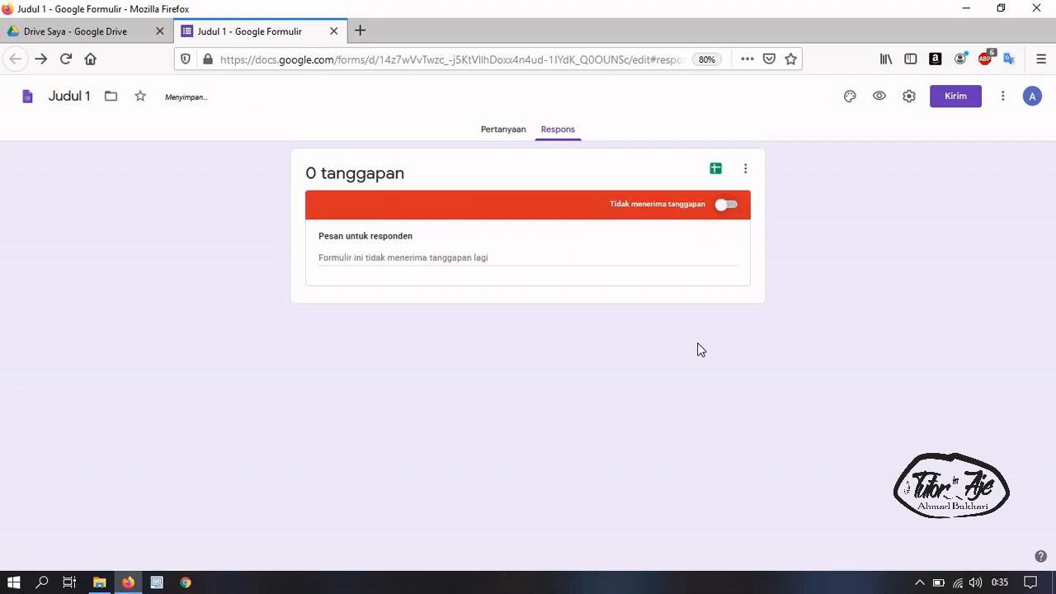
left_click(733, 205)
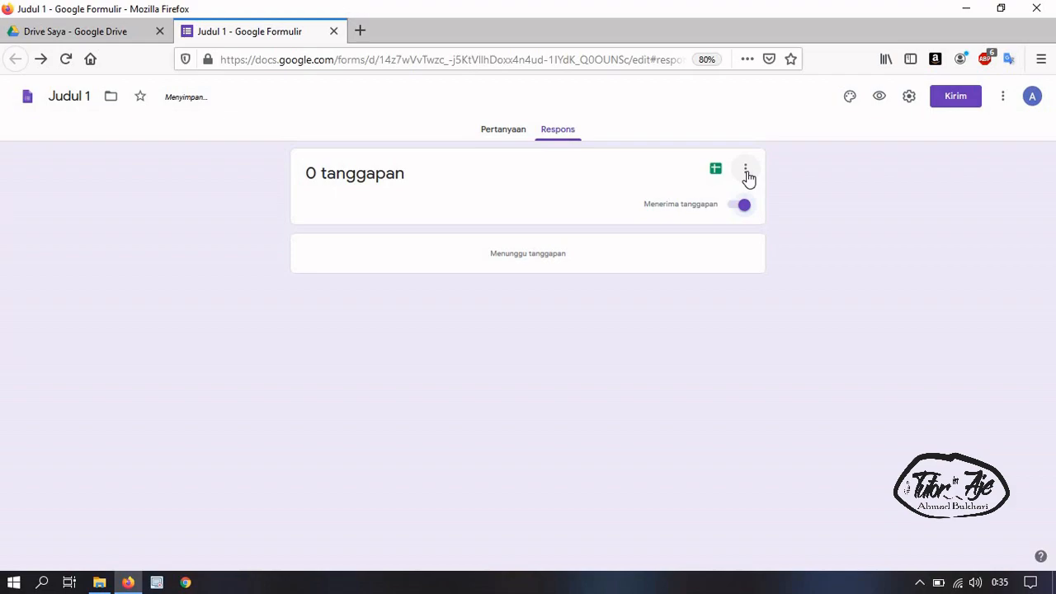
left_click(746, 173)
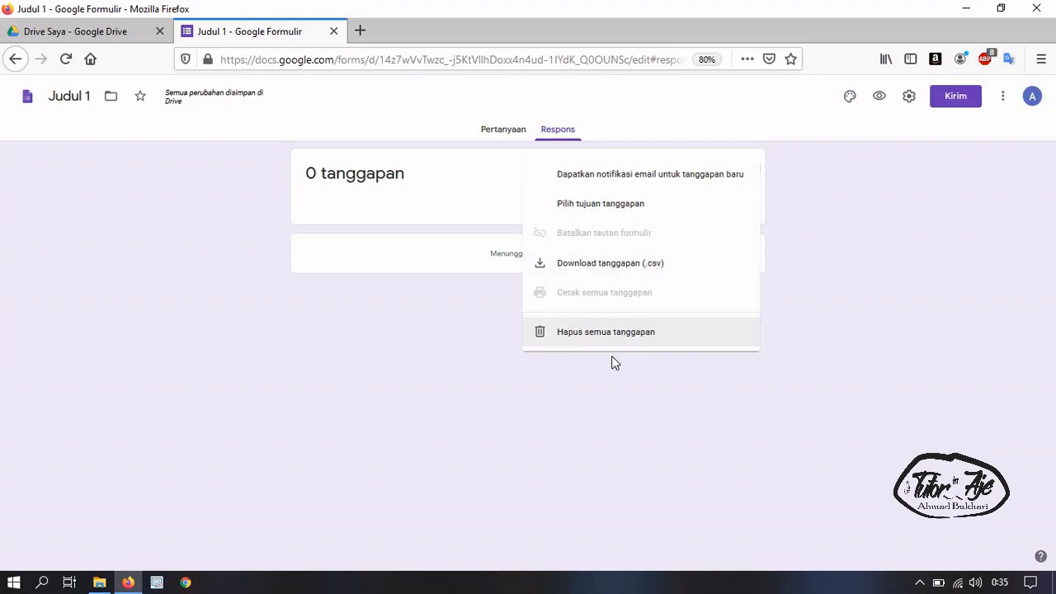
left_click(615, 431)
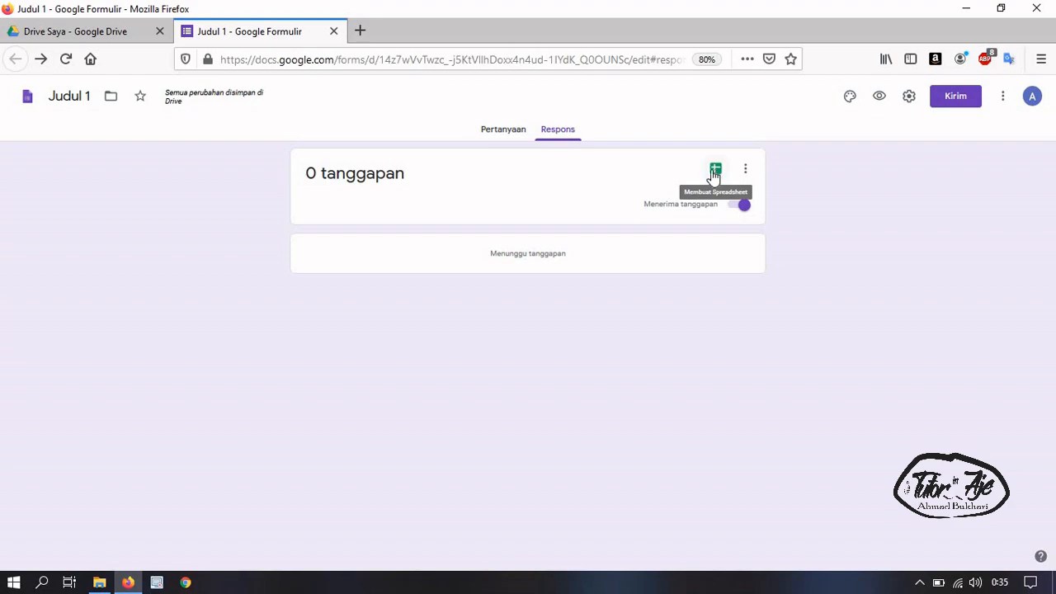
Collect responses in a new 'Judul 1 (Respons)' spreadsheet and open it
left_click_drag(315, 170, 310, 171)
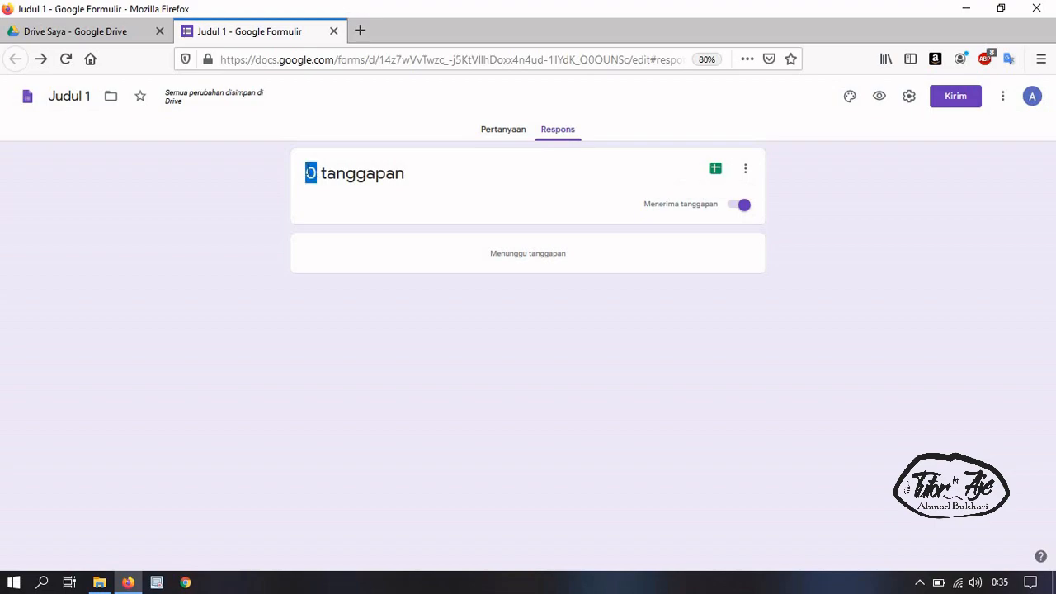
left_click(715, 171)
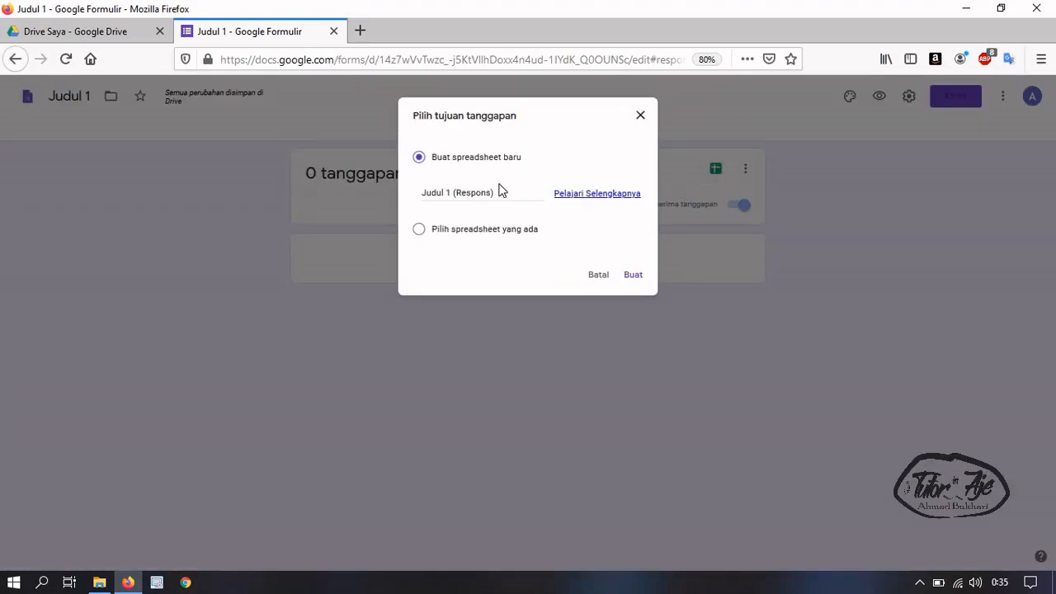
left_click(634, 278)
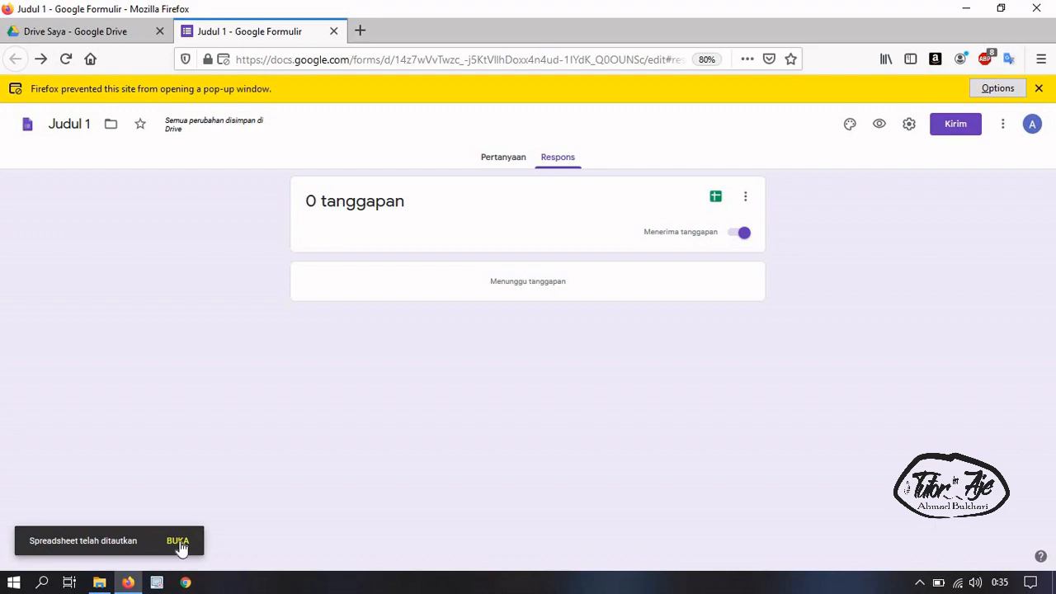
left_click(180, 545)
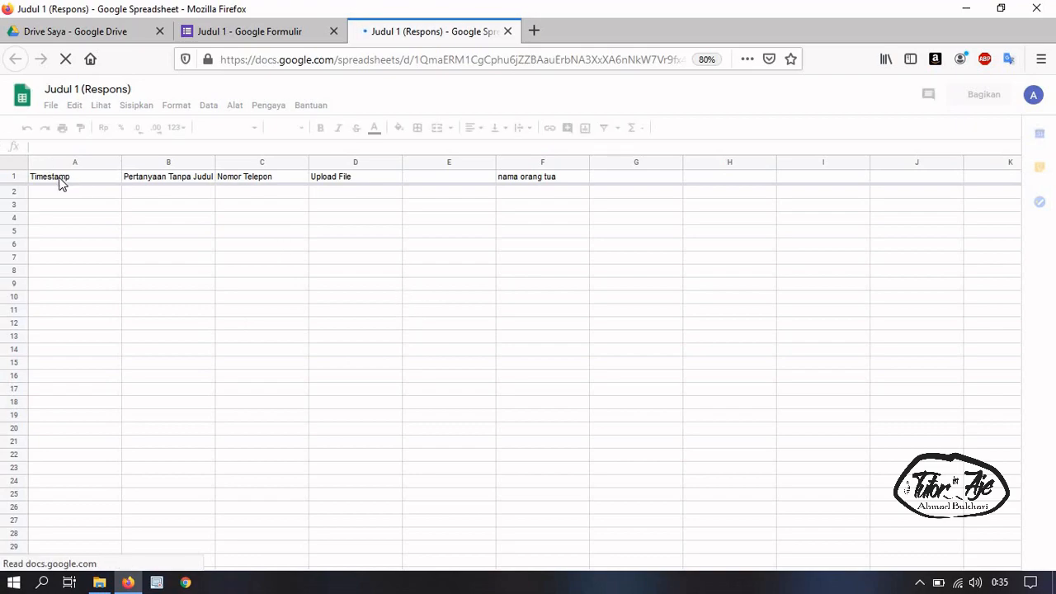
left_click(144, 184)
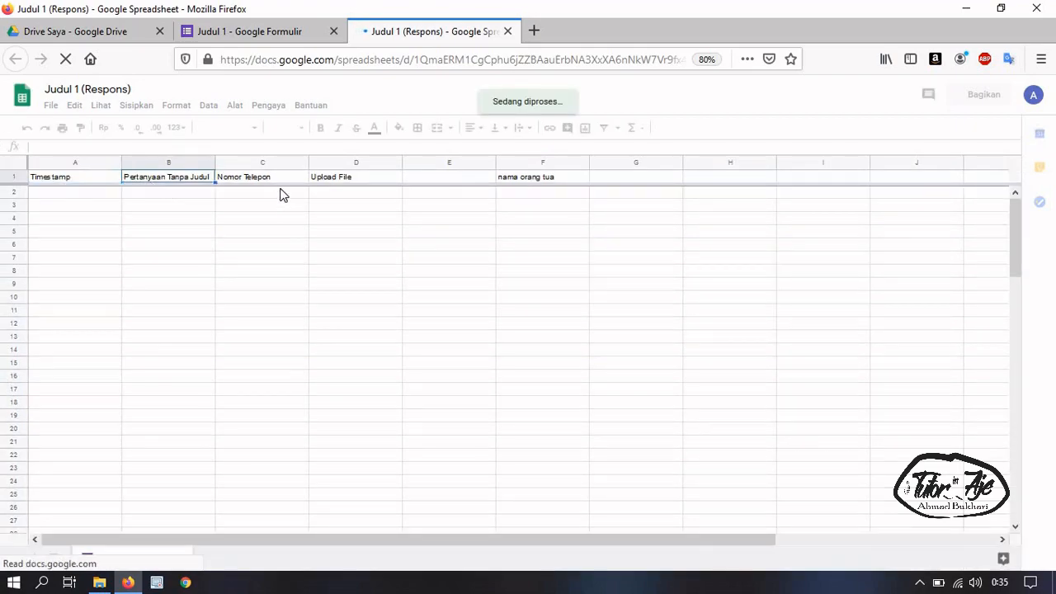
key("Right")
key("Right")
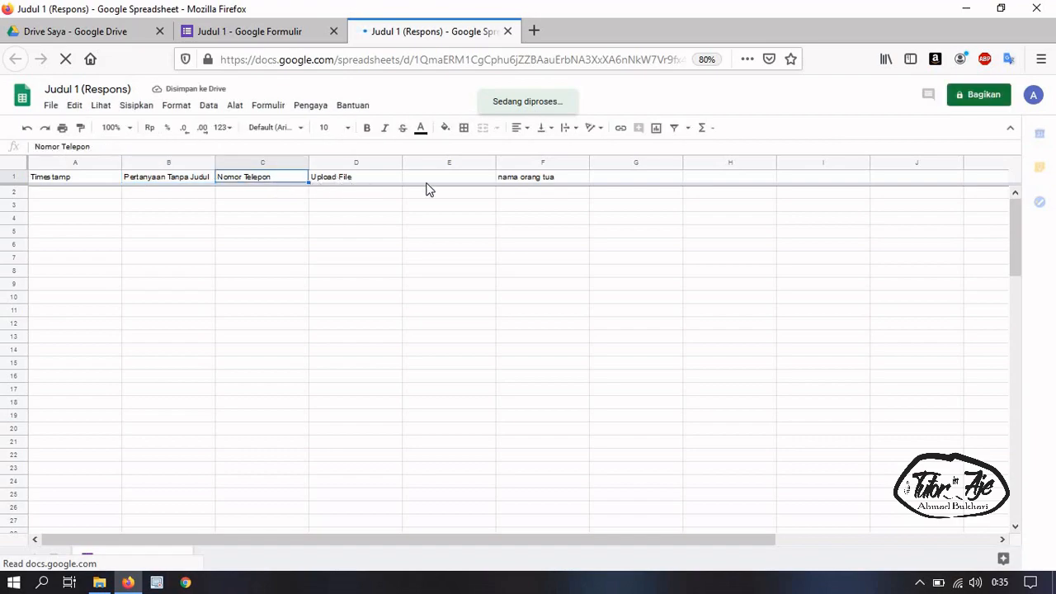
left_click(471, 264)
left_click(459, 227)
left_click(272, 231)
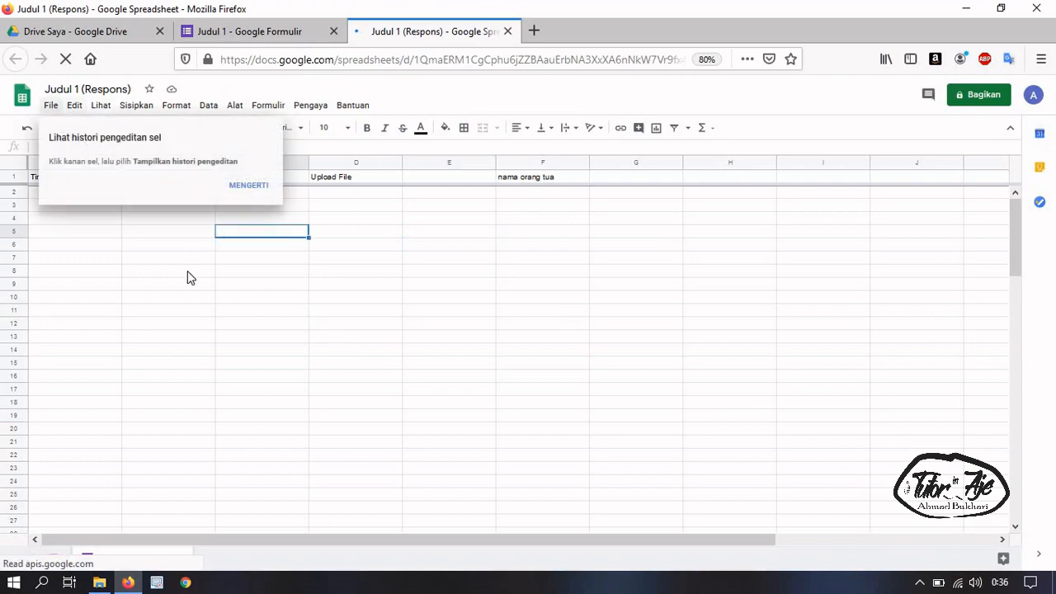
left_click(206, 325)
left_click(103, 244)
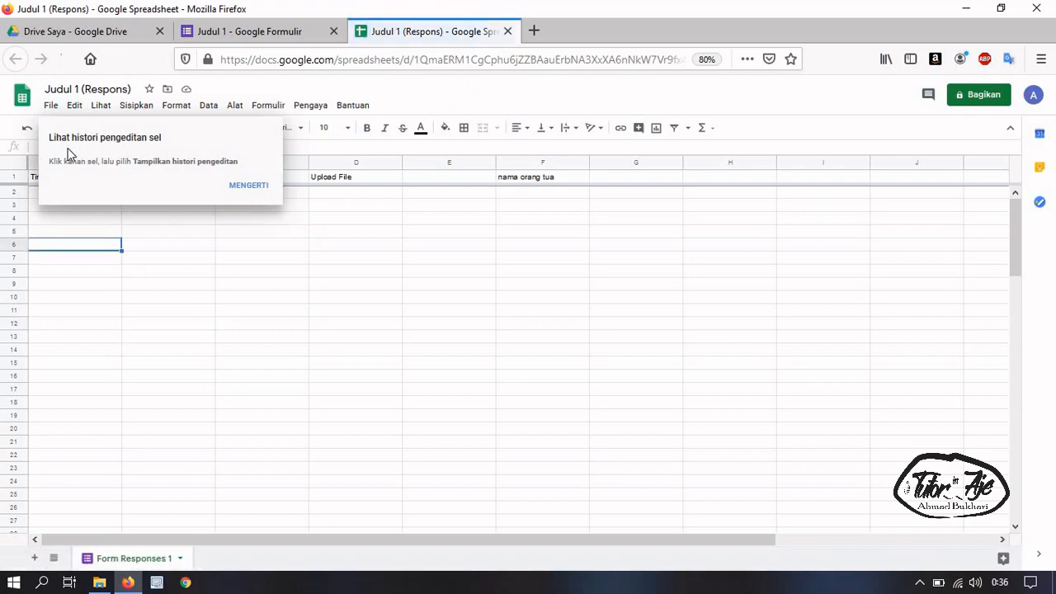
left_click(51, 106)
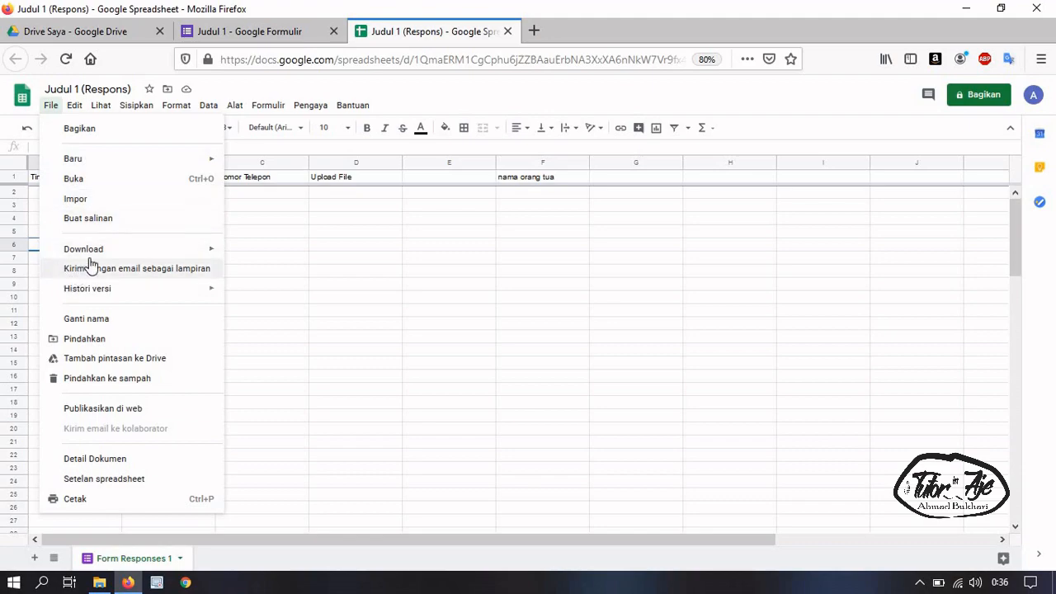
mouse_move(130, 254)
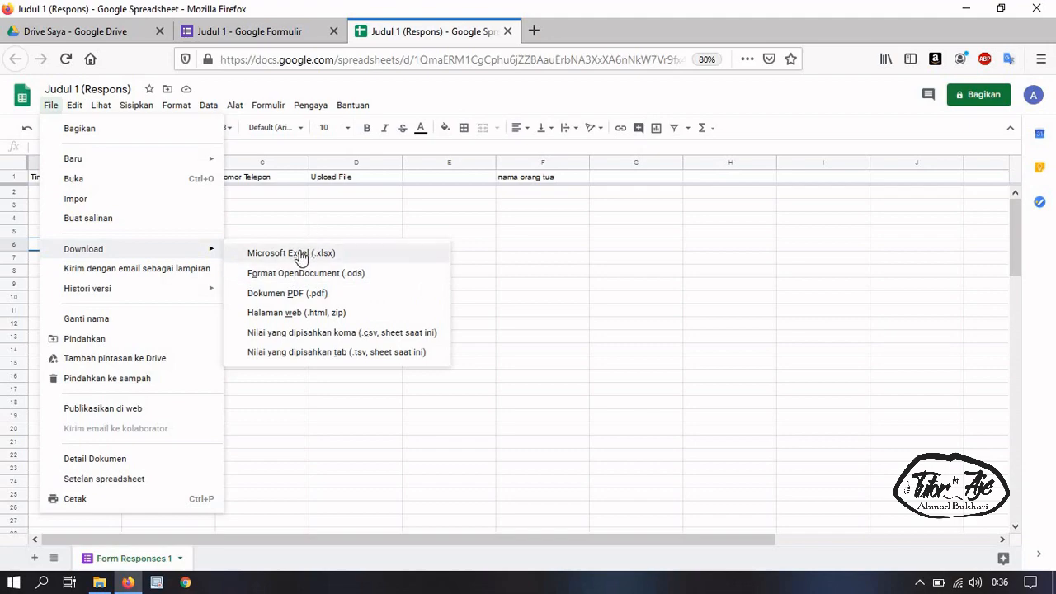
left_click(304, 221)
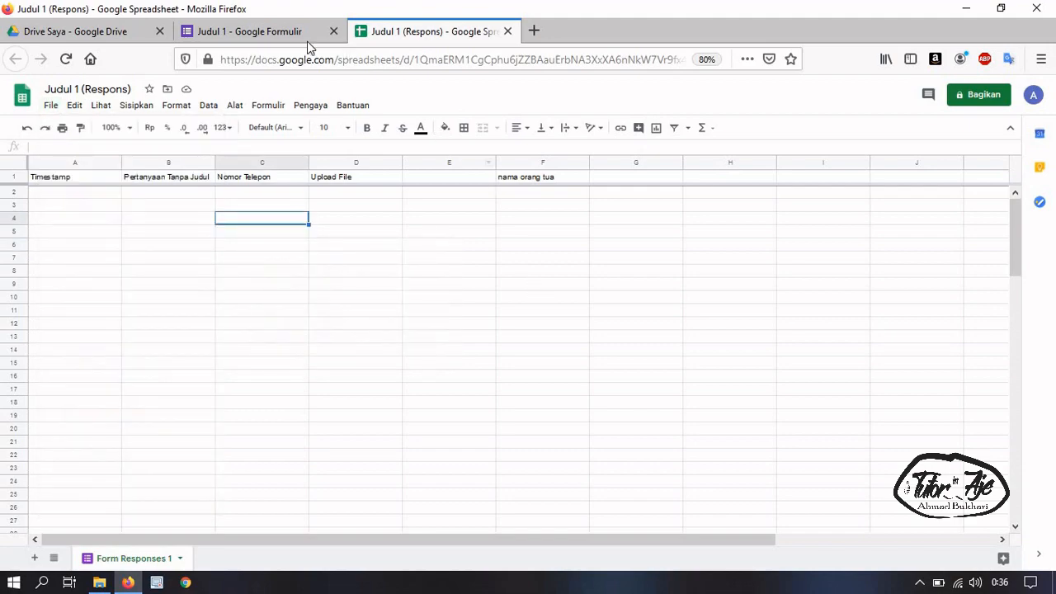
left_click(275, 34)
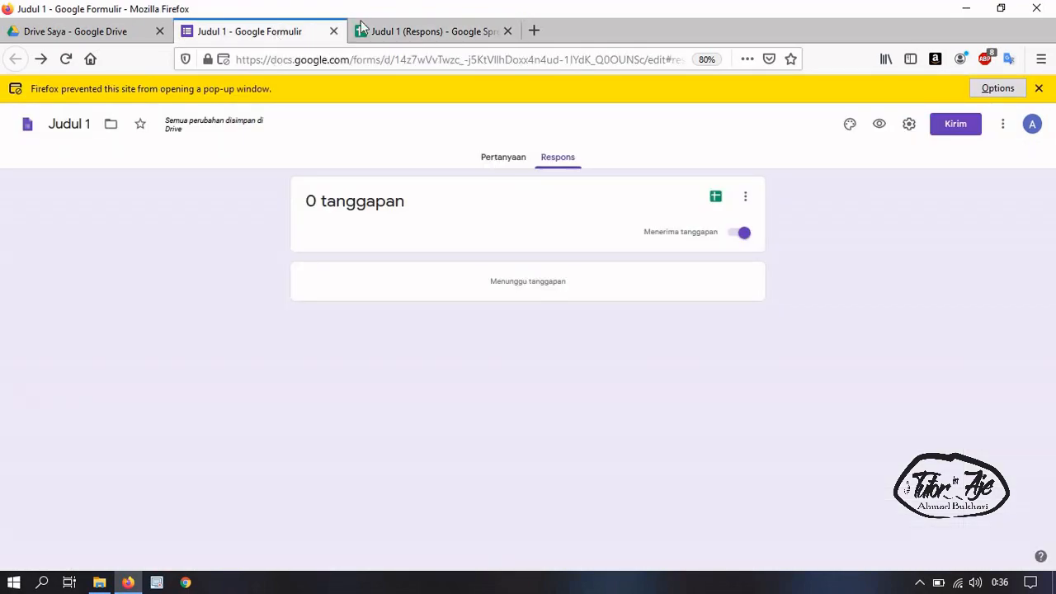
left_click(367, 30)
left_click(266, 29)
left_click(404, 33)
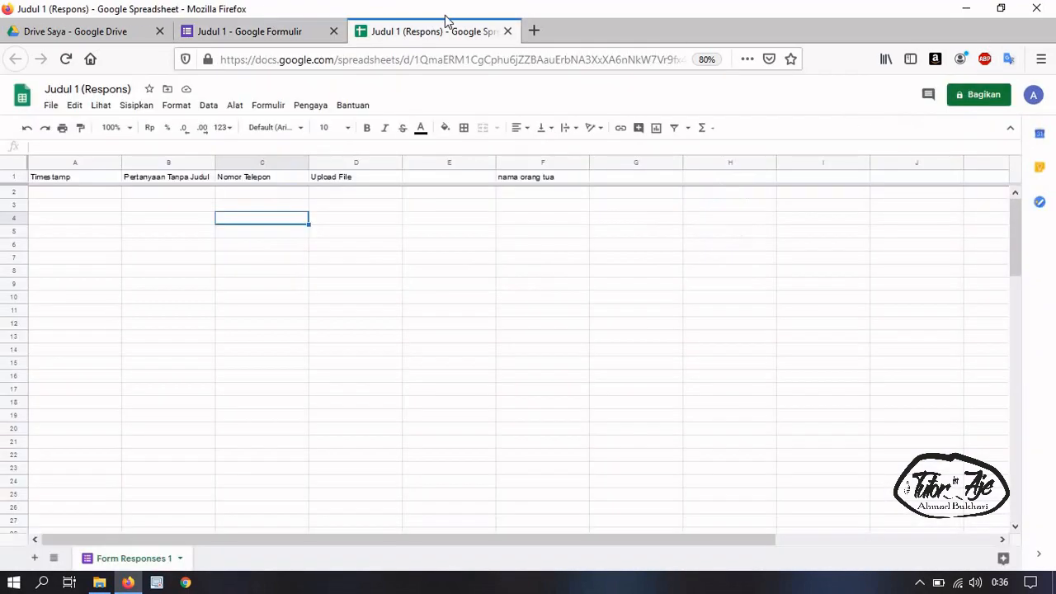
left_click(509, 33)
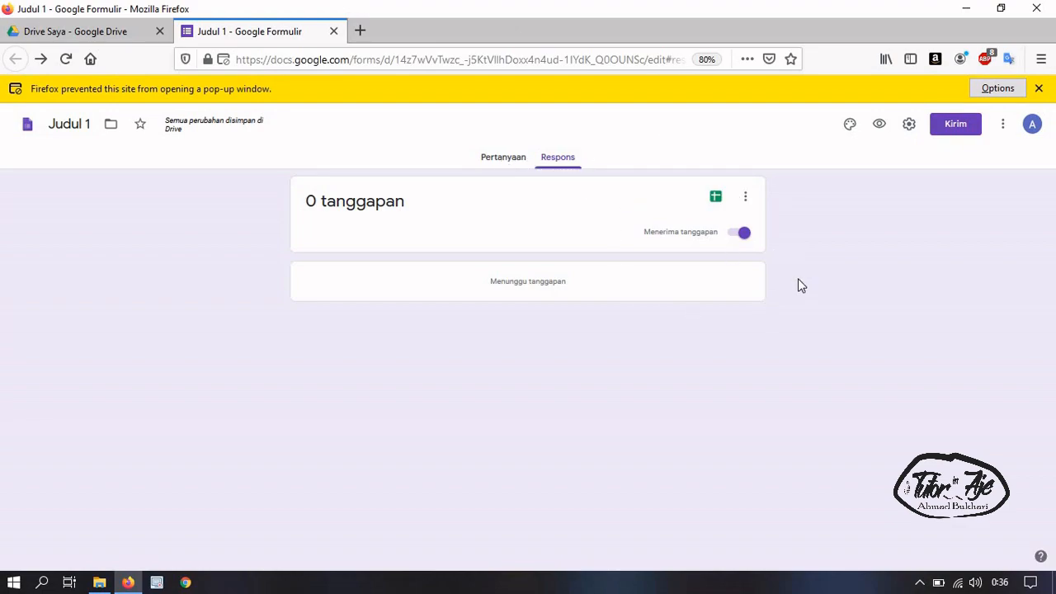
left_click(513, 165)
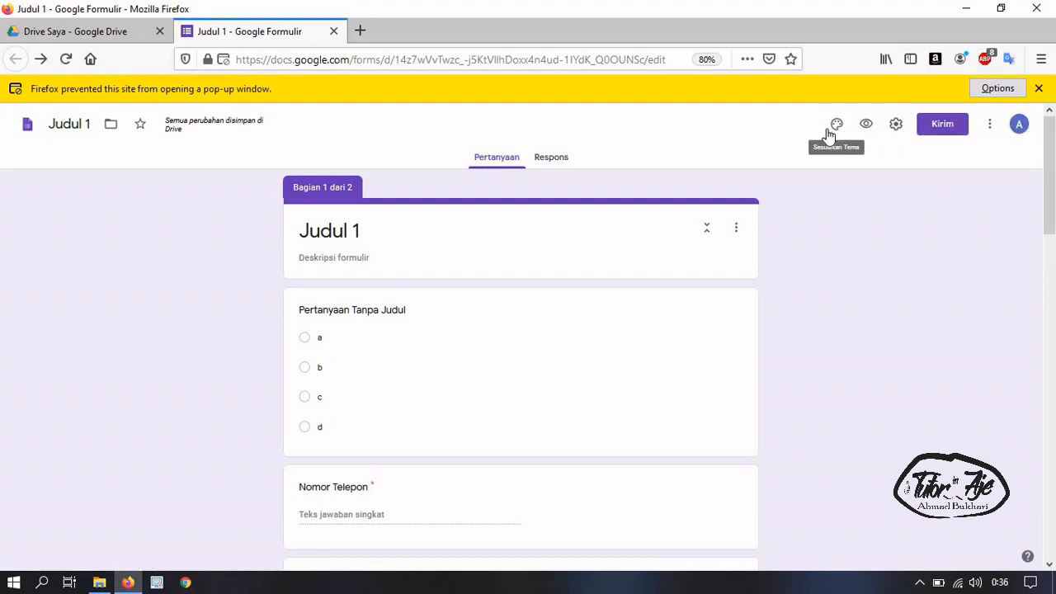
left_click(837, 126)
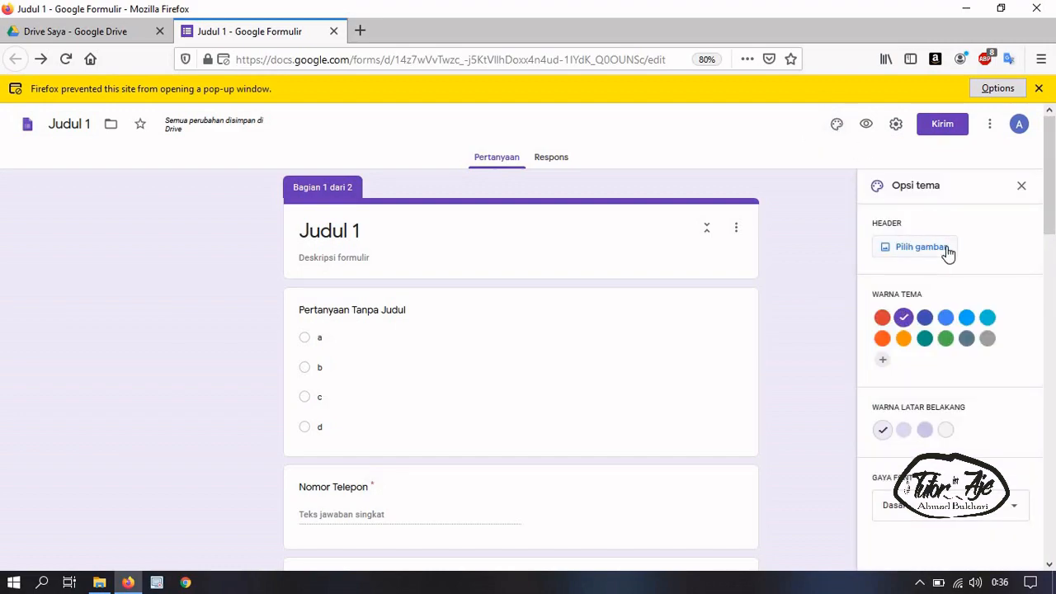
left_click(946, 246)
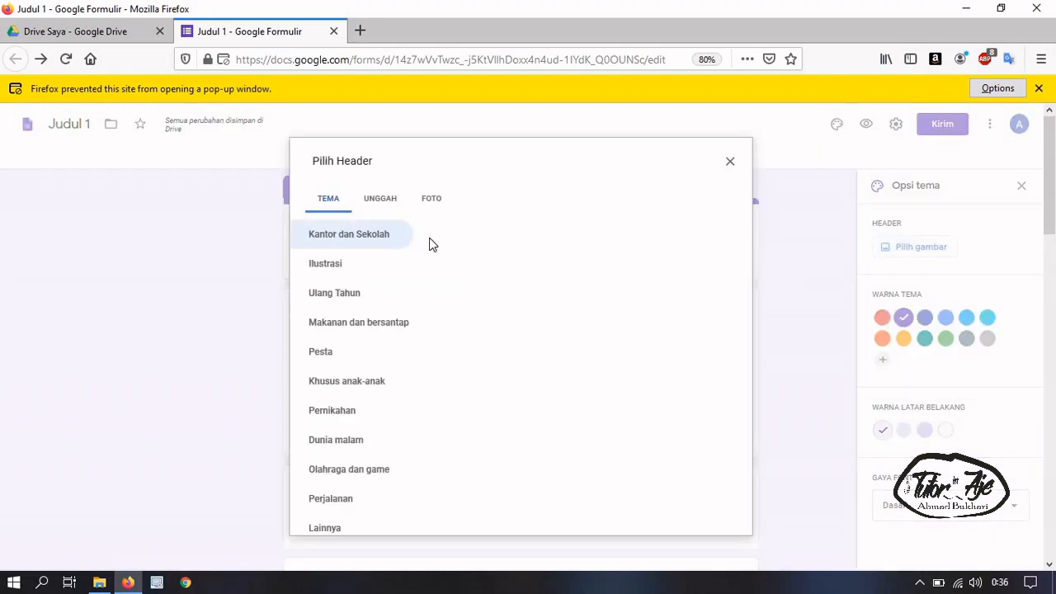
left_click(389, 208)
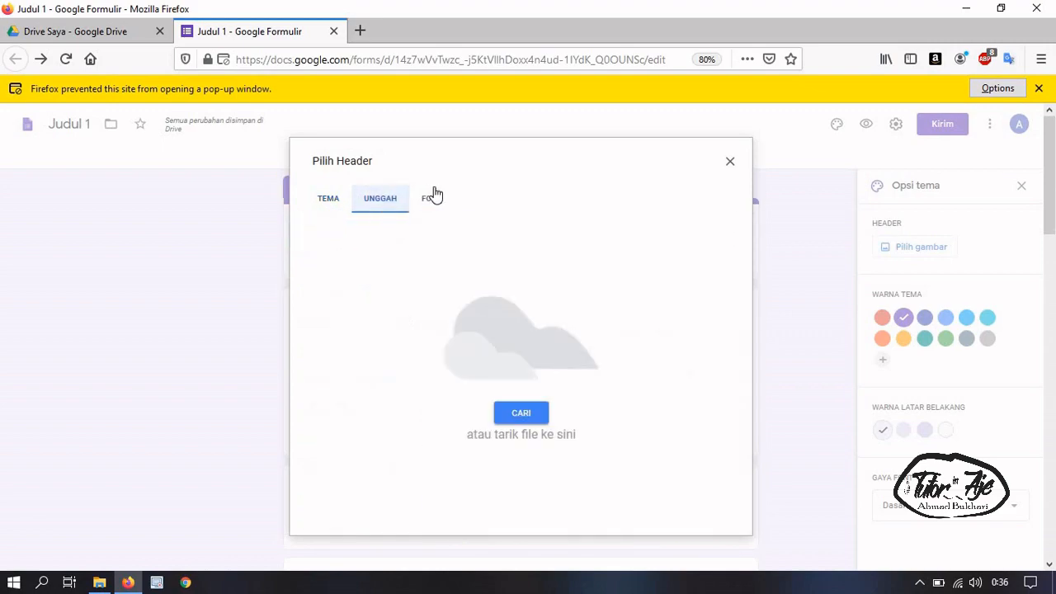
left_click(432, 202)
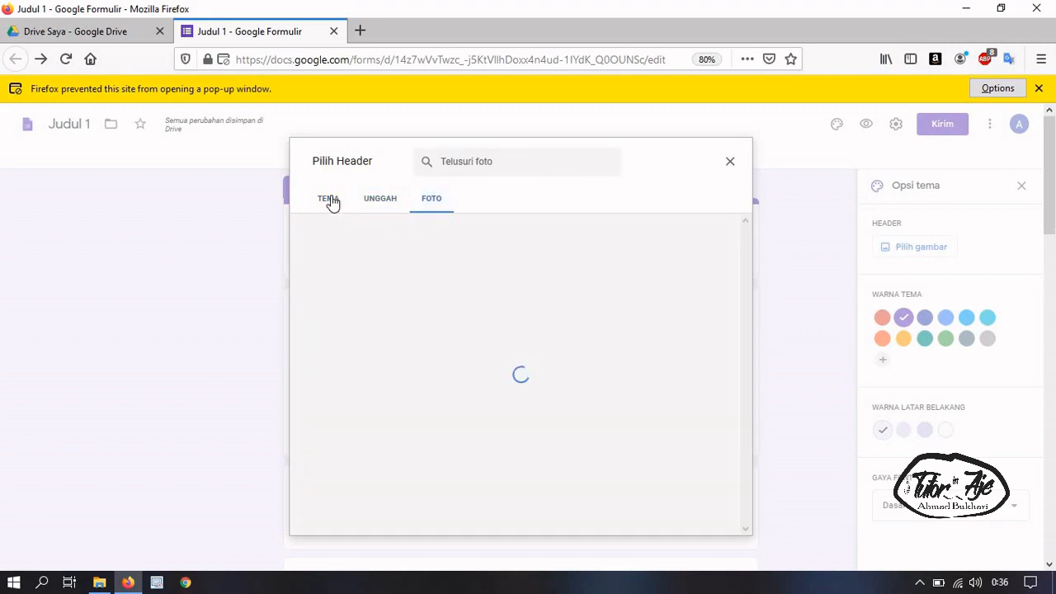
left_click(330, 200)
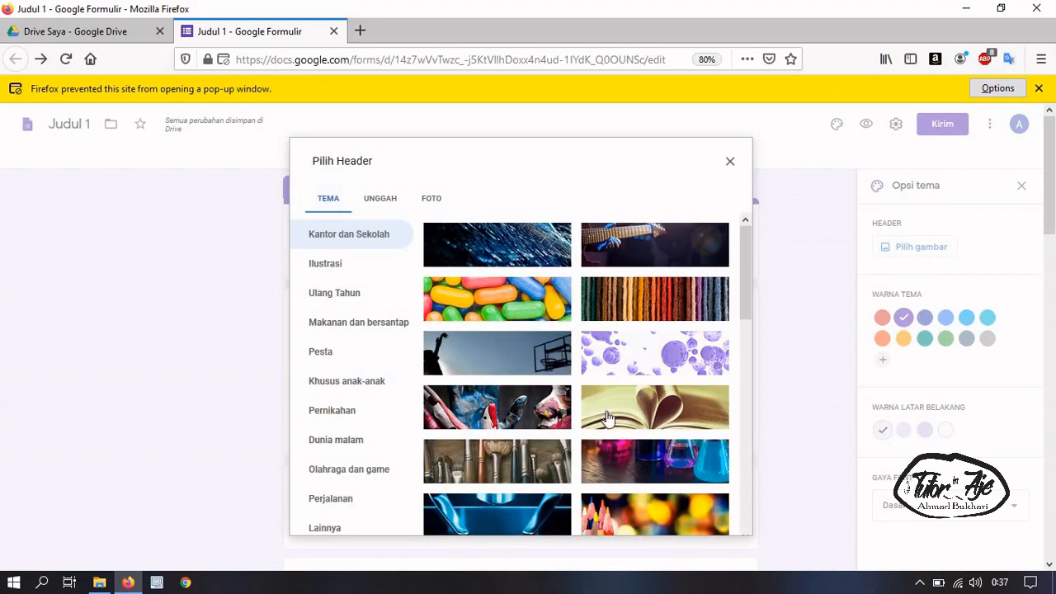
scroll(606, 419, "down", 3)
scroll(607, 419, "down", 5)
scroll(607, 418, "up", 3)
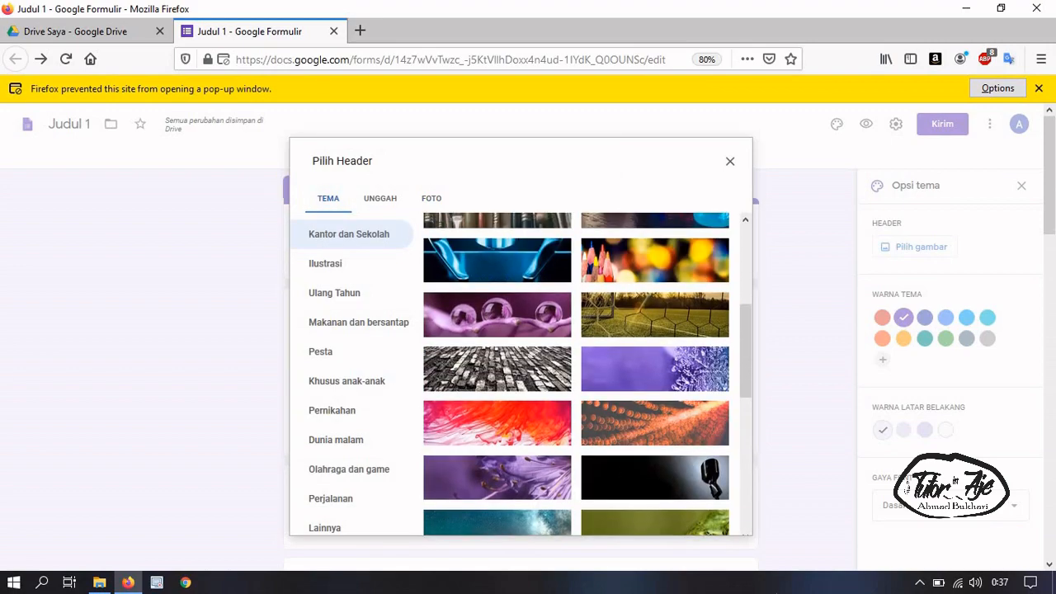
scroll(547, 444, "down", 3)
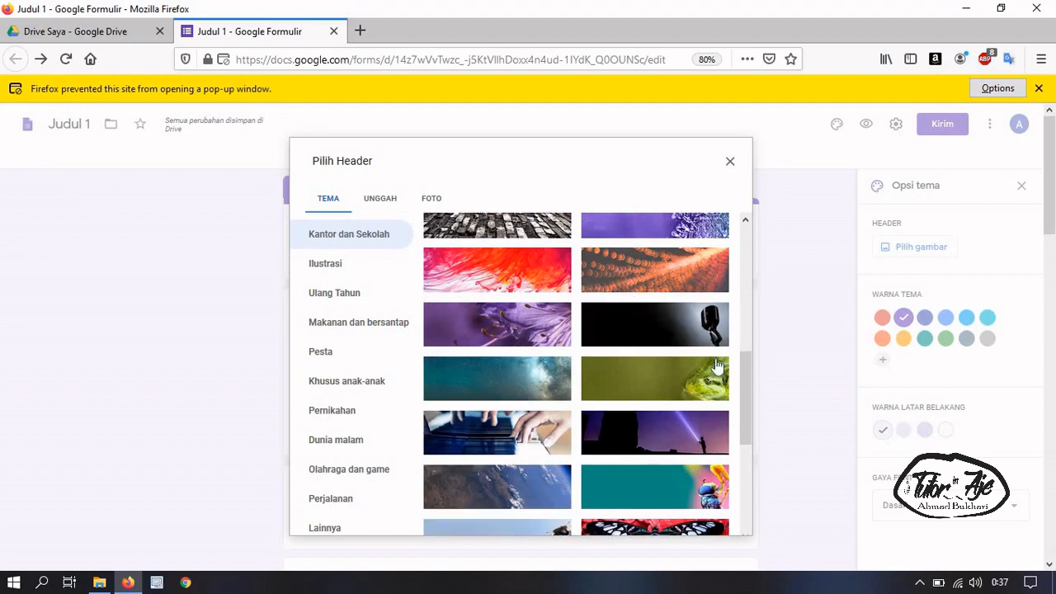
left_click(655, 270)
left_click(730, 520)
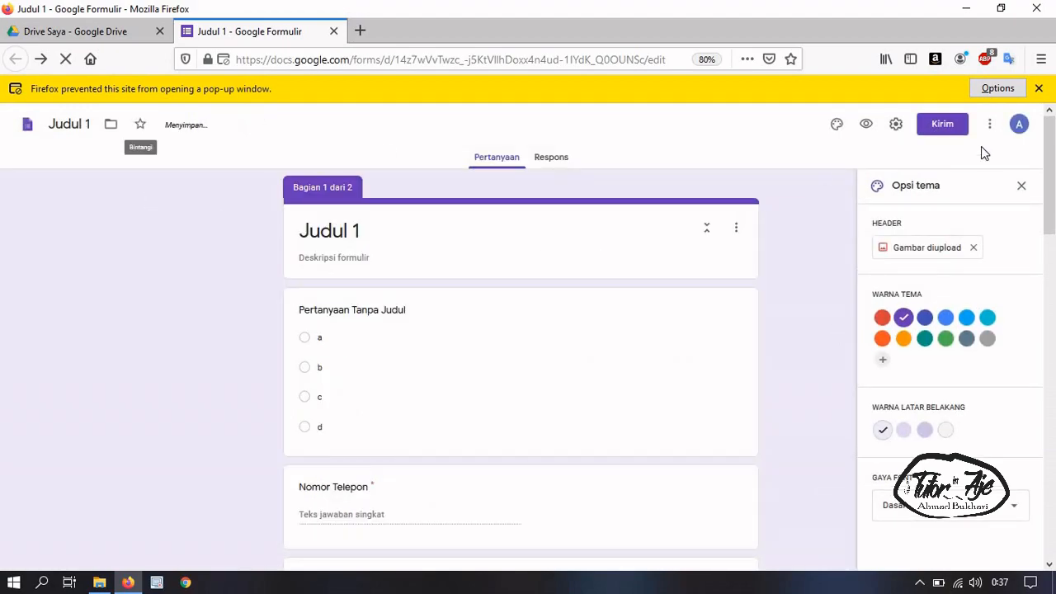
left_click(1040, 89)
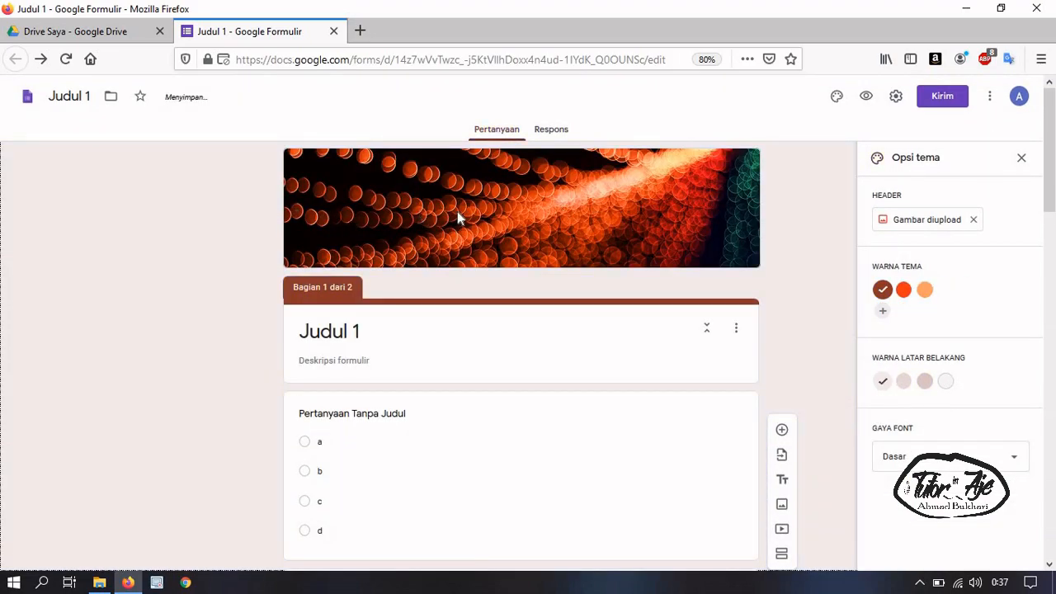
left_click(904, 291)
left_click(919, 300)
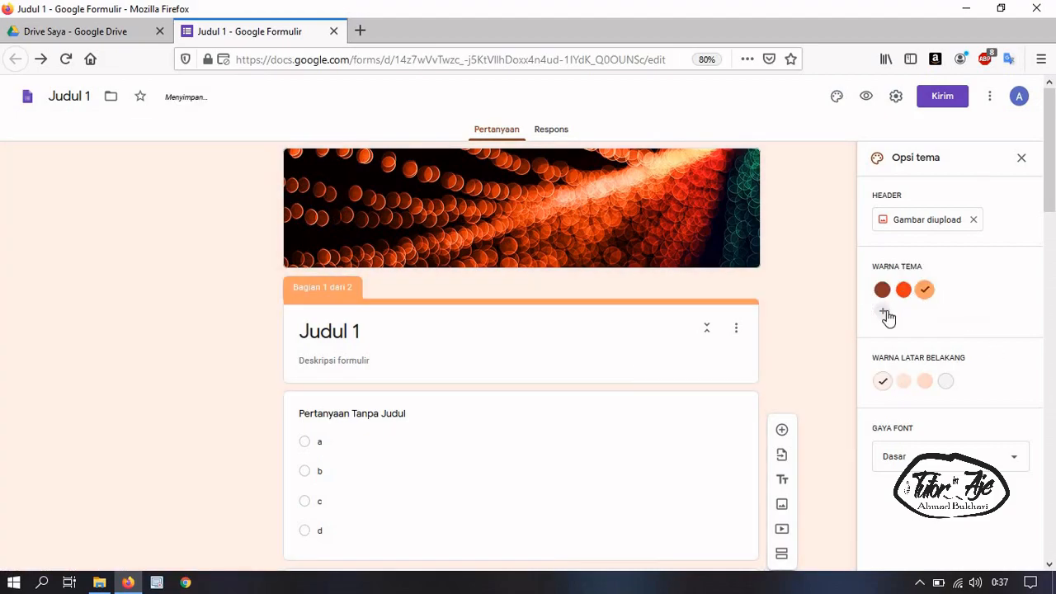
left_click(904, 383)
left_click(928, 384)
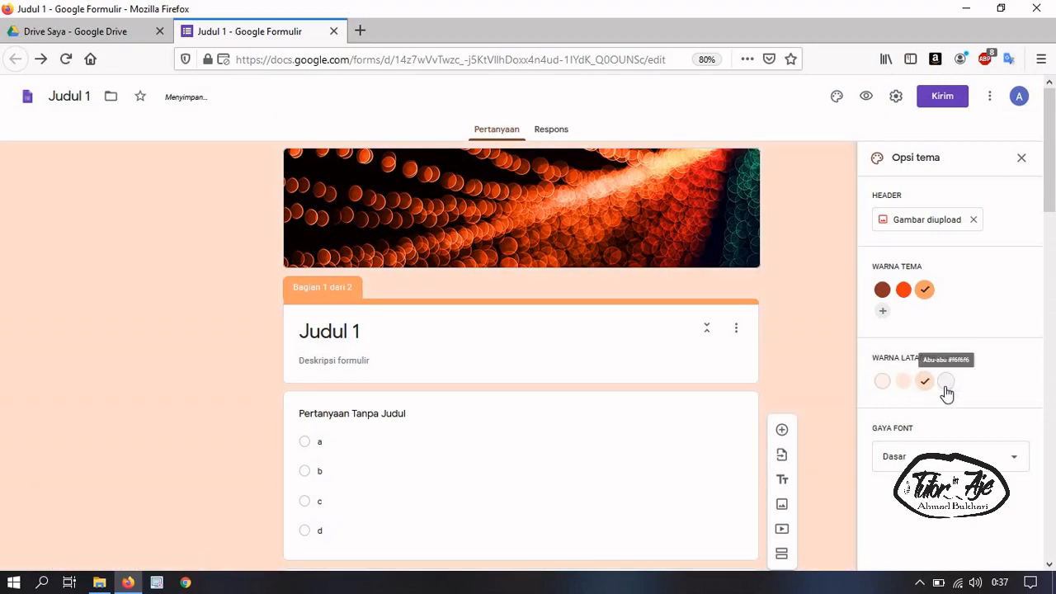
left_click(918, 467)
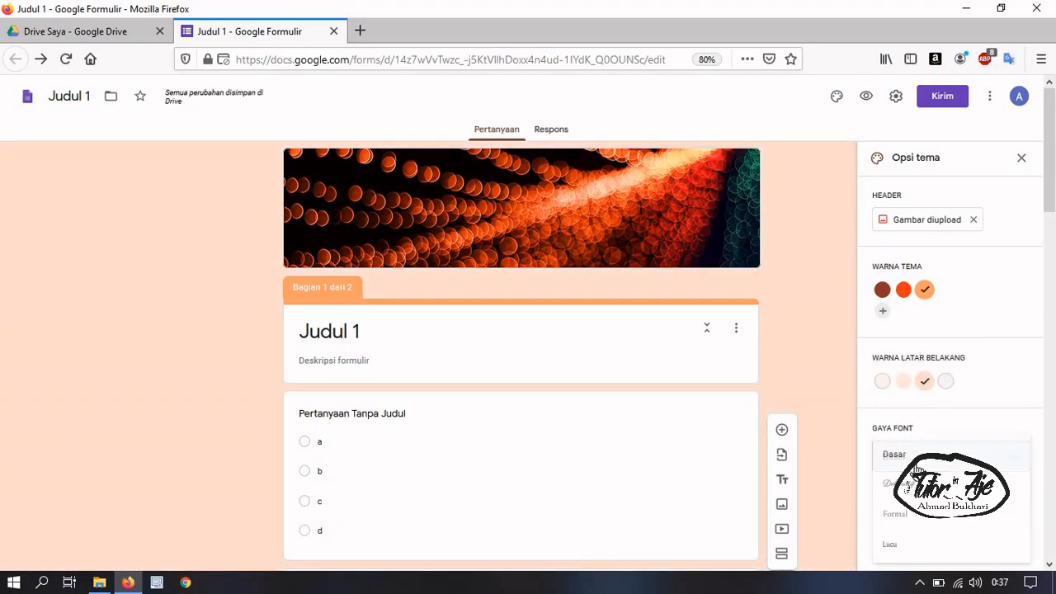
left_click(883, 487)
left_click(901, 464)
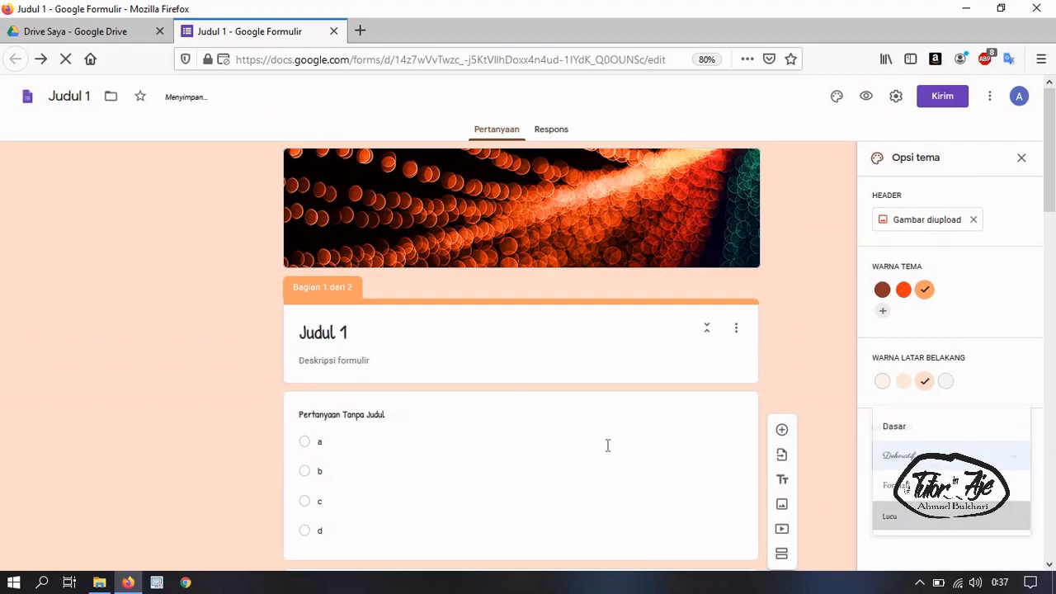
left_click(910, 467)
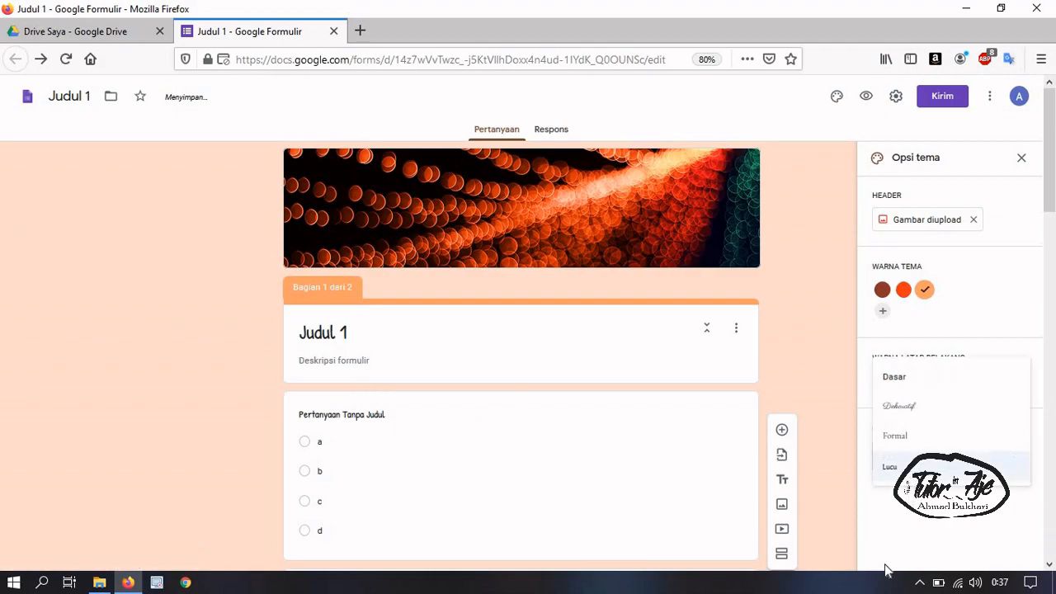
left_click(907, 444)
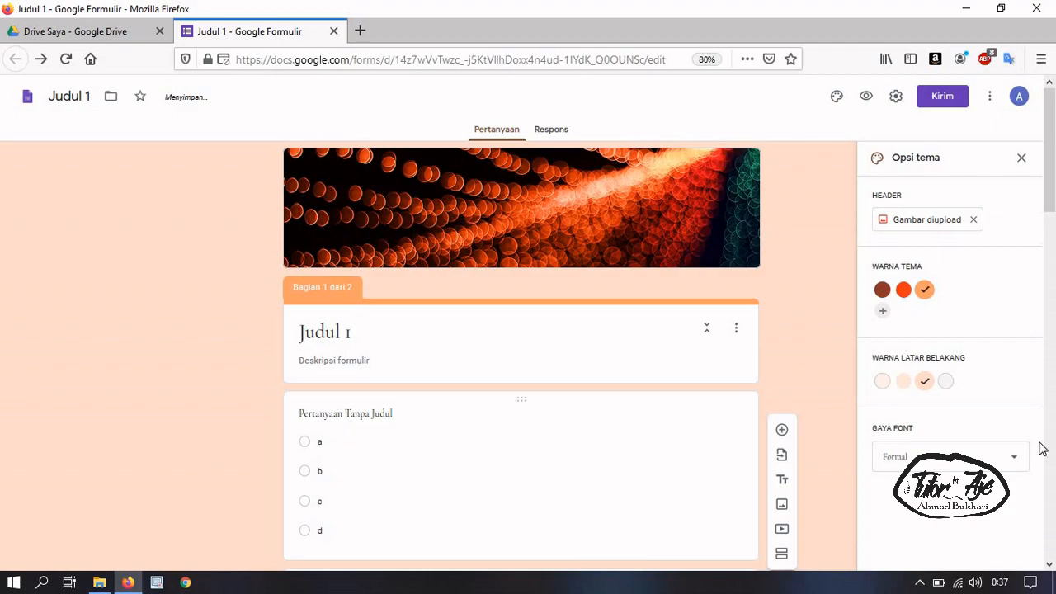
left_click(898, 445)
left_click(898, 414)
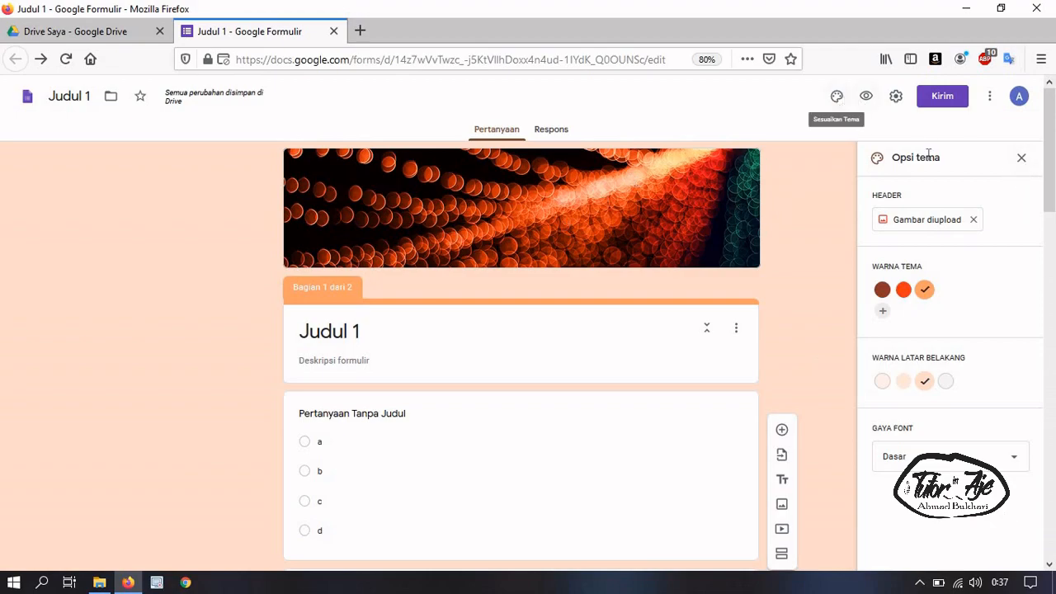
left_click(1022, 158)
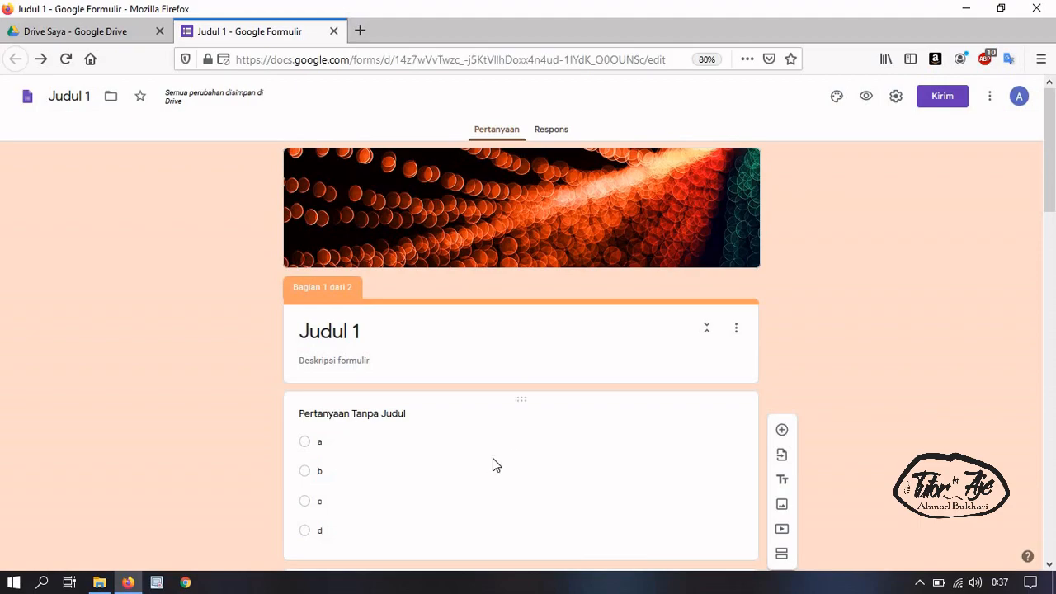
scroll(528, 427, "down", 4)
scroll(665, 328, "up", 3)
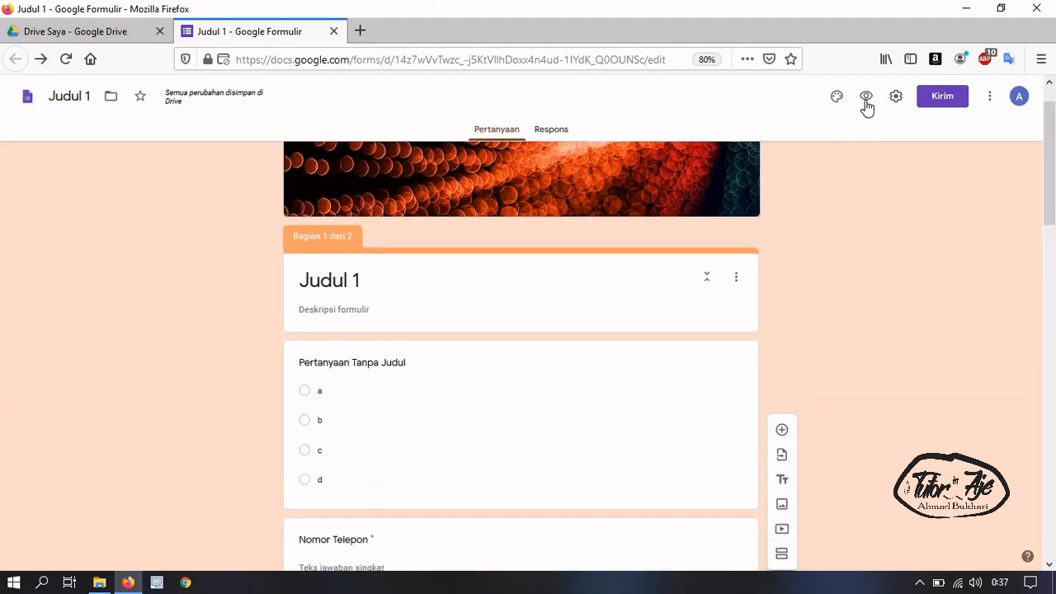
Open the form preview in a new tab and look over its first page
left_click(866, 97)
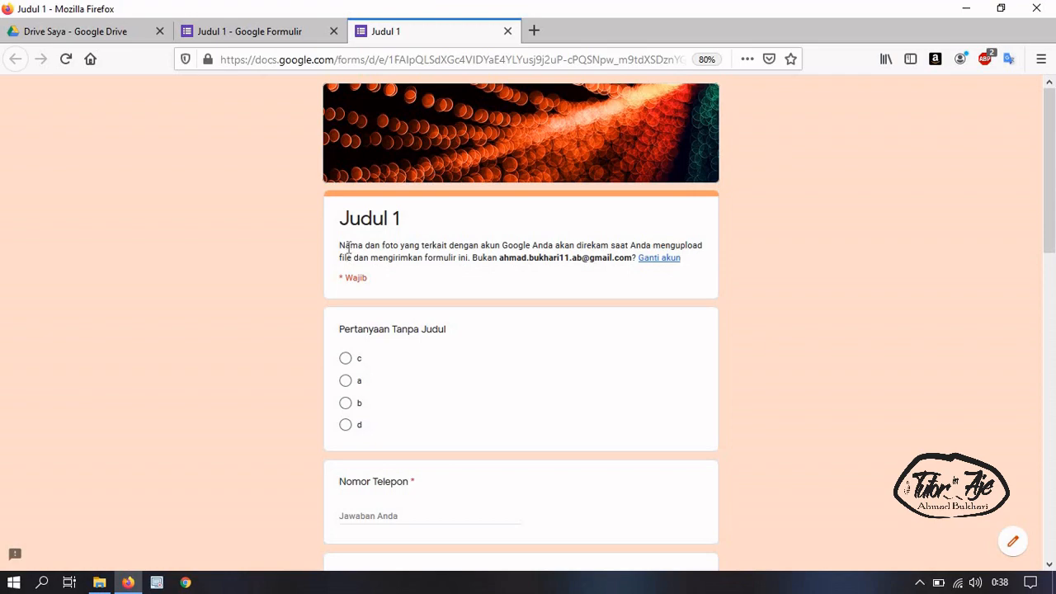
left_click_drag(345, 245, 680, 245)
left_click(506, 260)
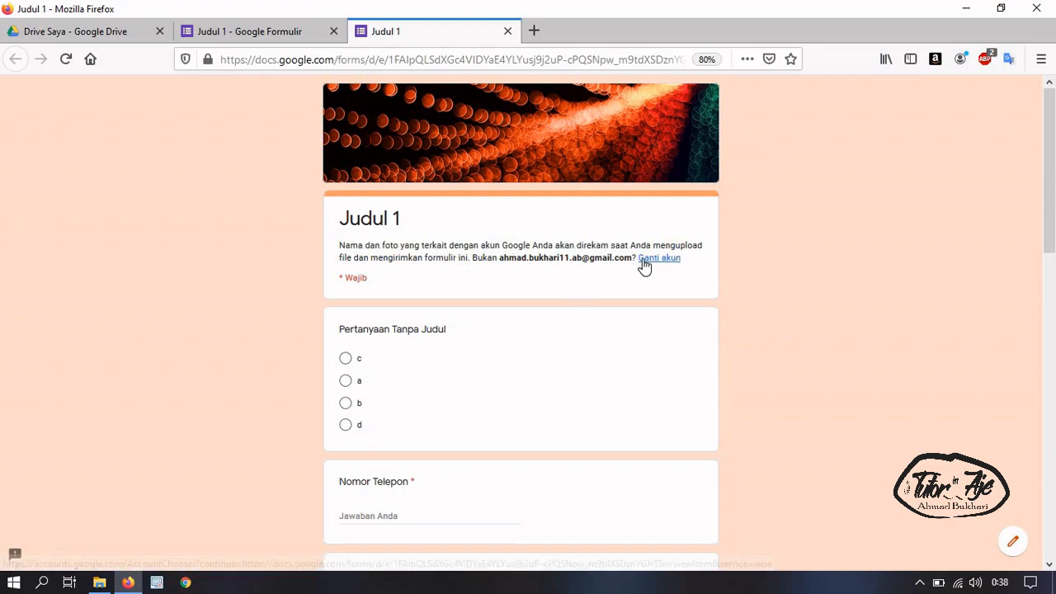
scroll(551, 344, "down", 3)
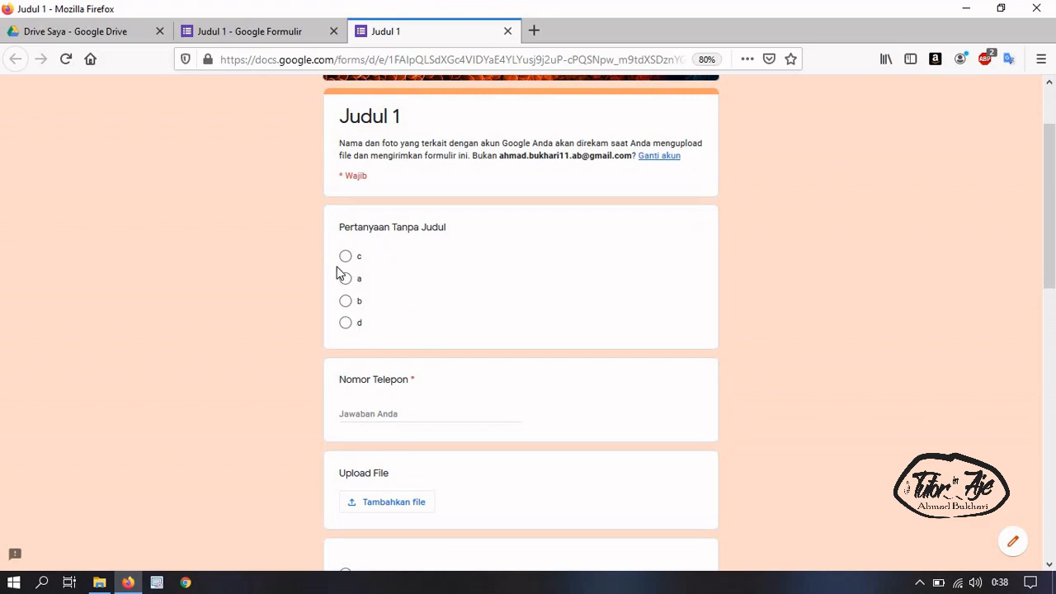
left_click(245, 30)
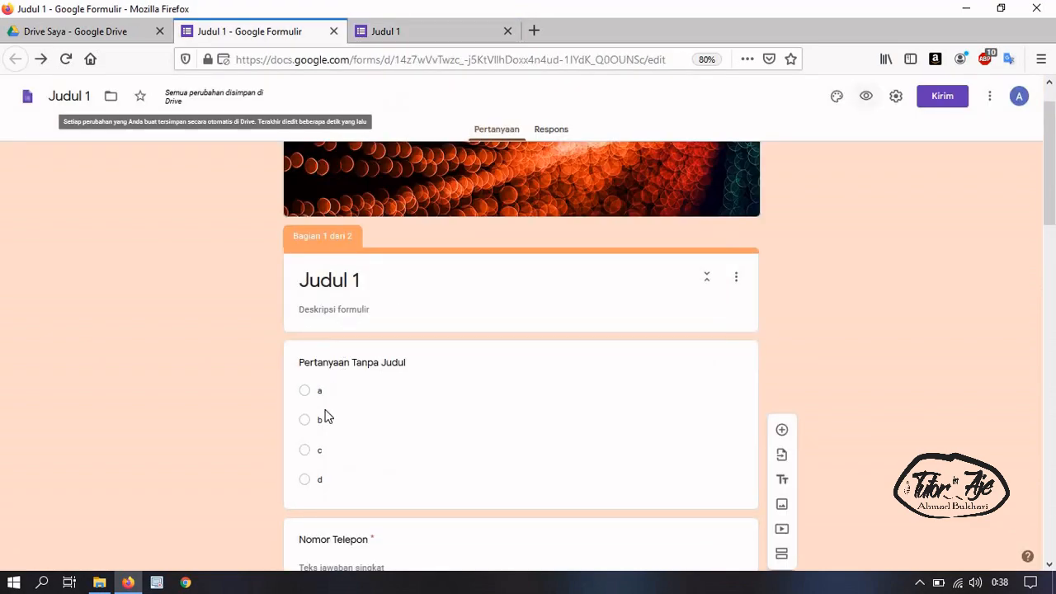
left_click(426, 30)
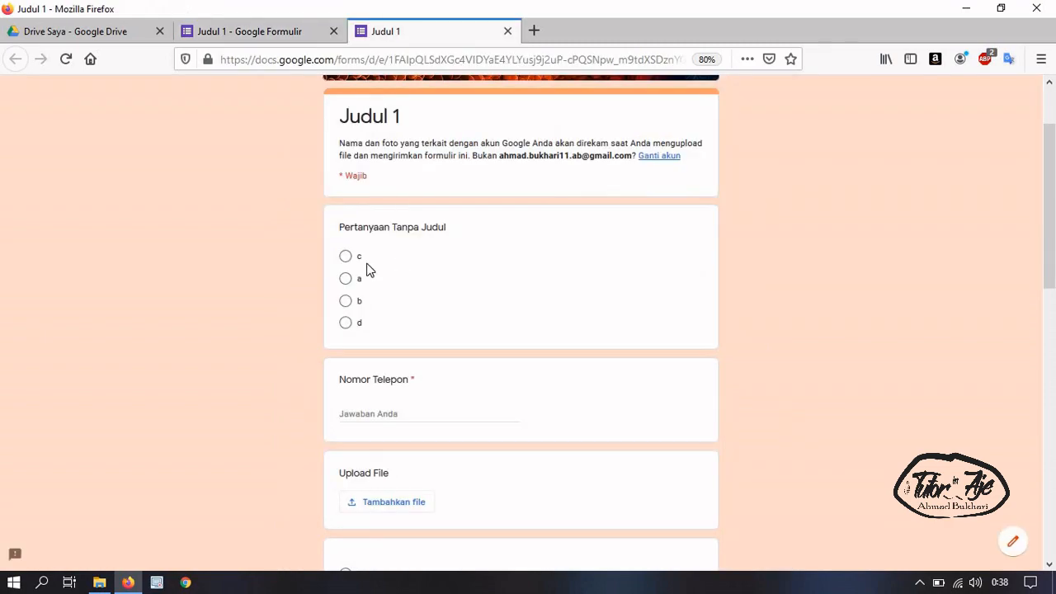
Test Nomor Telepon validation with '6' and '12', then empty it to show the required warning
left_click(414, 413)
type("68714769618698608134")
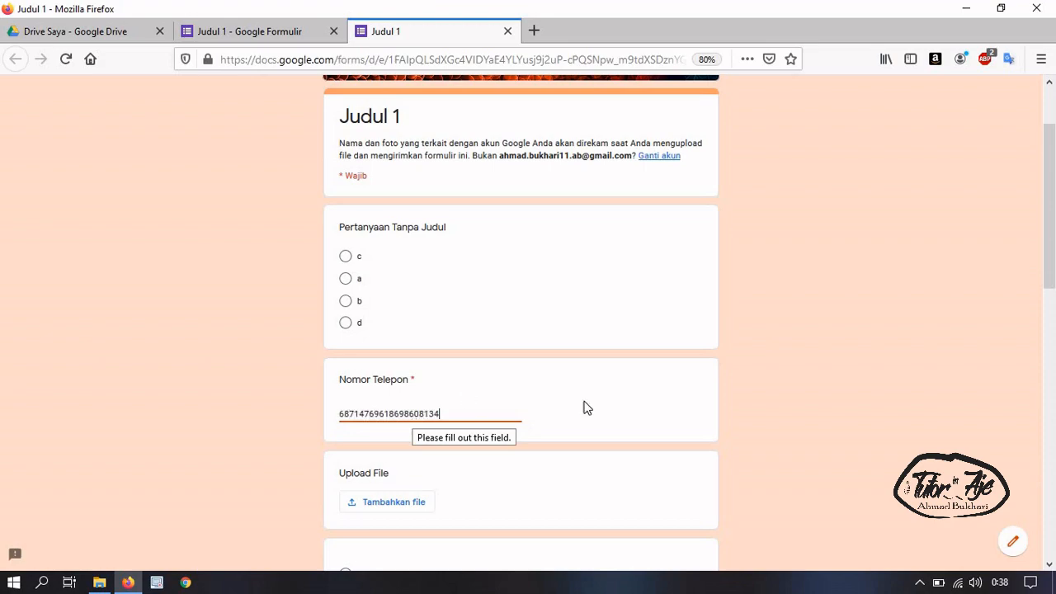
left_click(806, 385)
left_click_drag(459, 420, 319, 405)
type("12")
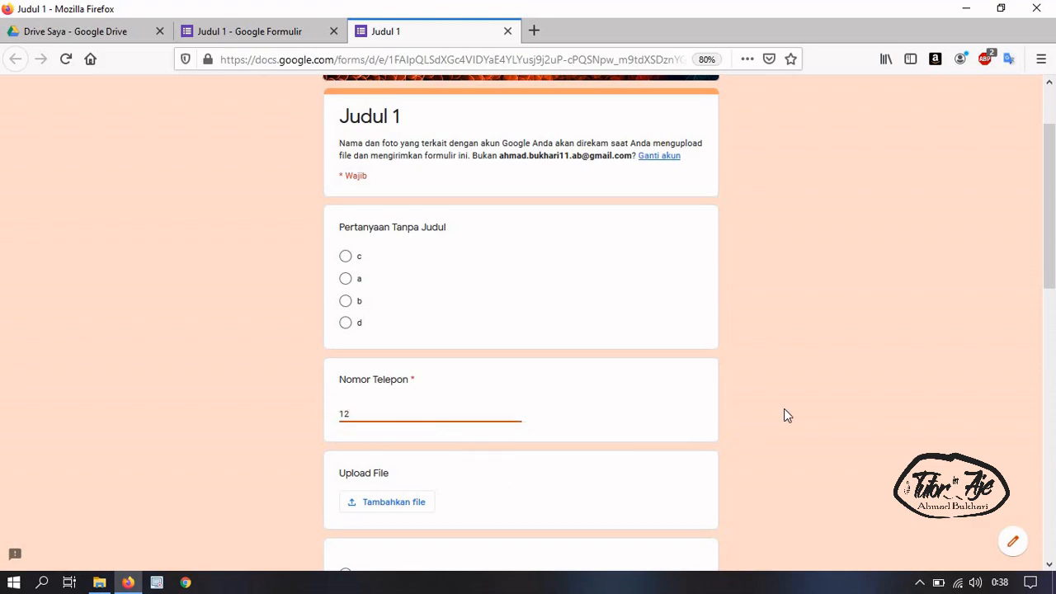
left_click(821, 399)
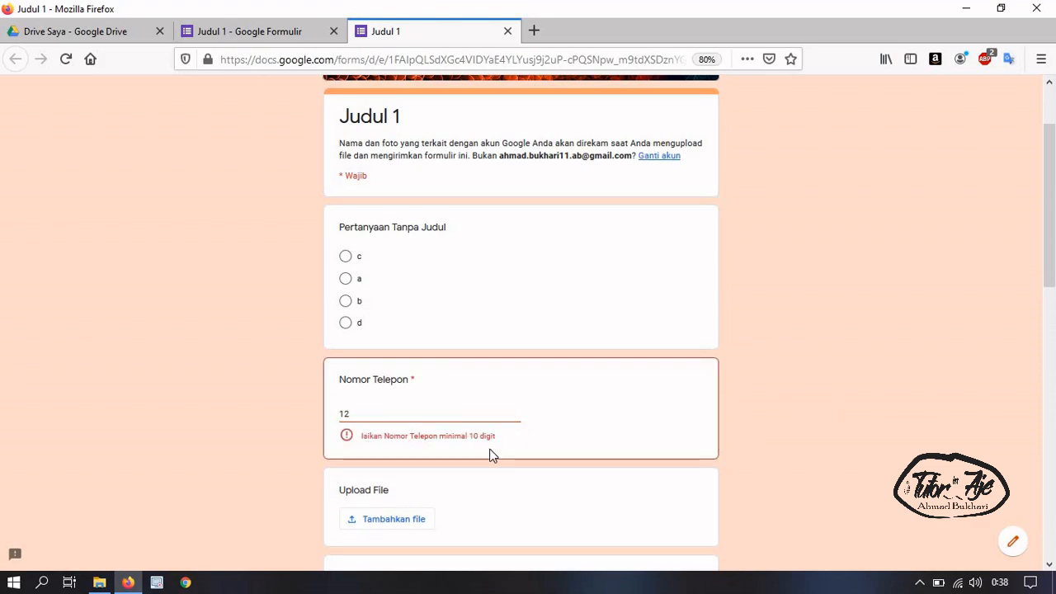
left_click_drag(403, 411, 293, 432)
key("BackSpace")
left_click(765, 410)
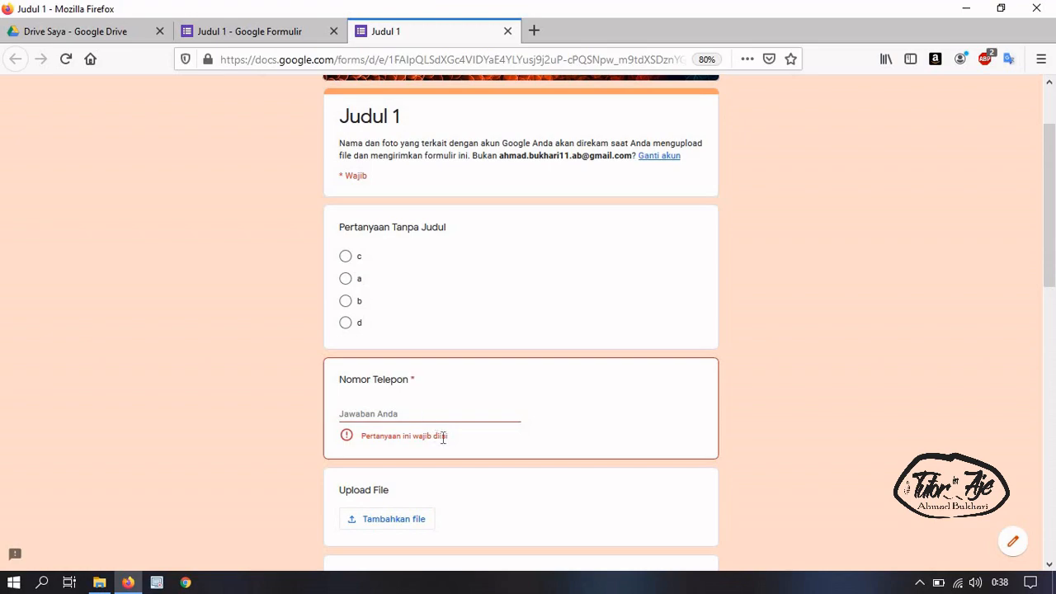
Choose answer b for the first question in the preview
left_click_drag(391, 443, 450, 437)
left_click(393, 300)
scroll(412, 523, "down", 2)
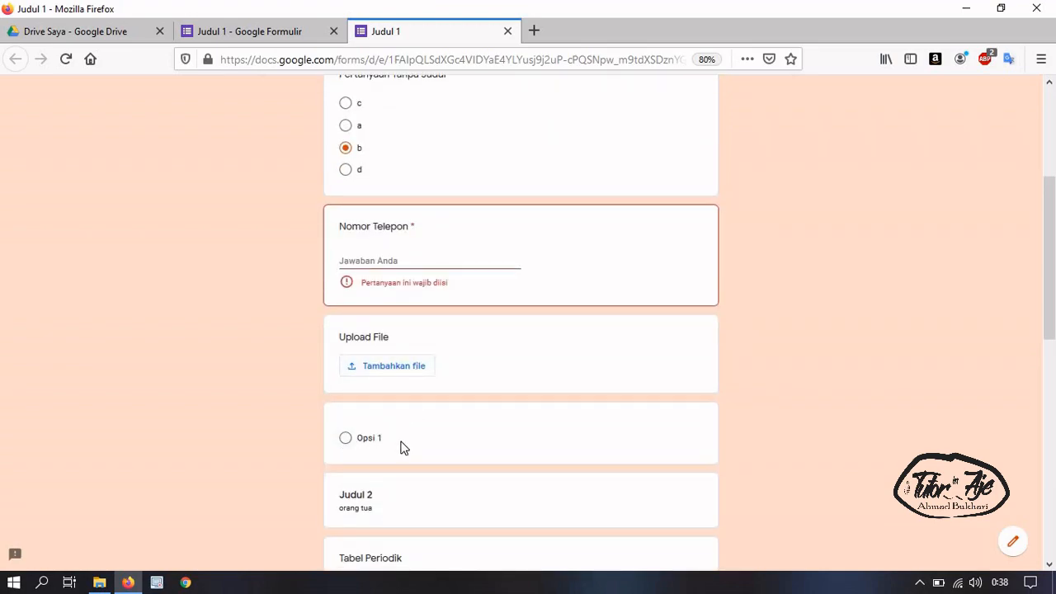
scroll(399, 446, "down", 3)
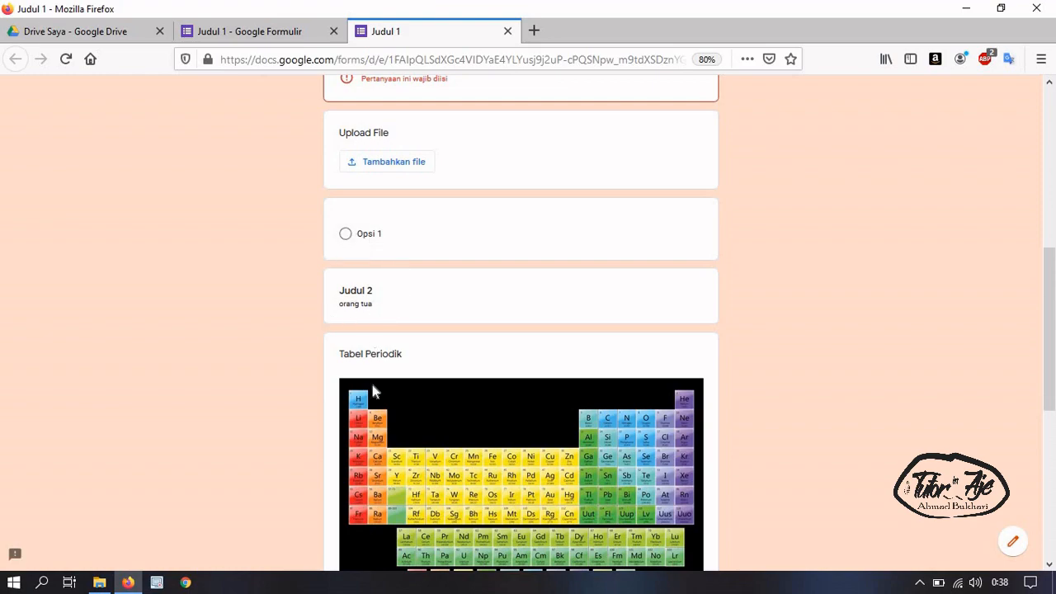
scroll(395, 492, "down", 3)
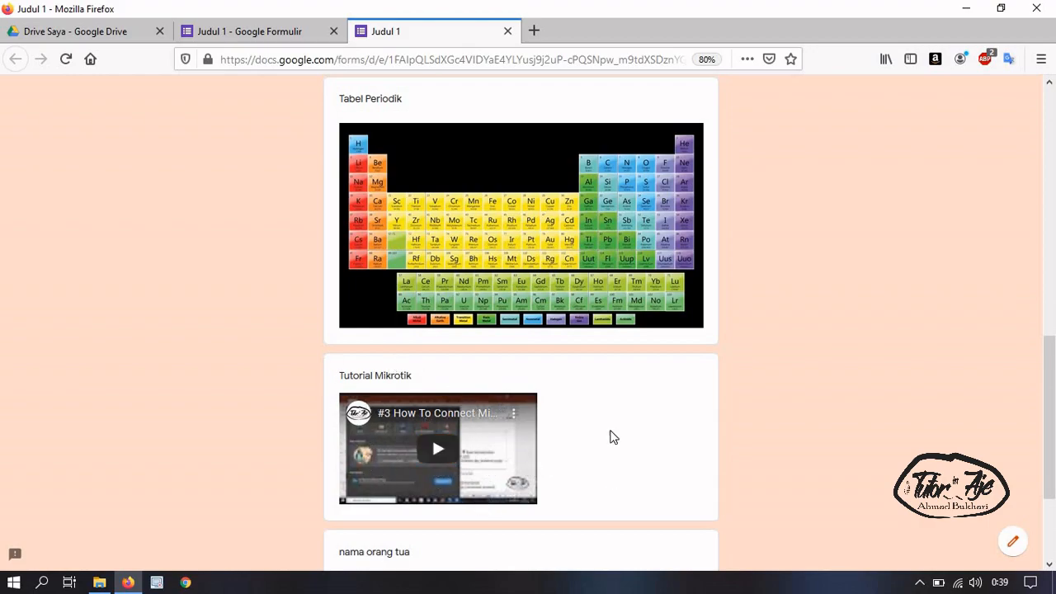
scroll(404, 450, "down", 3)
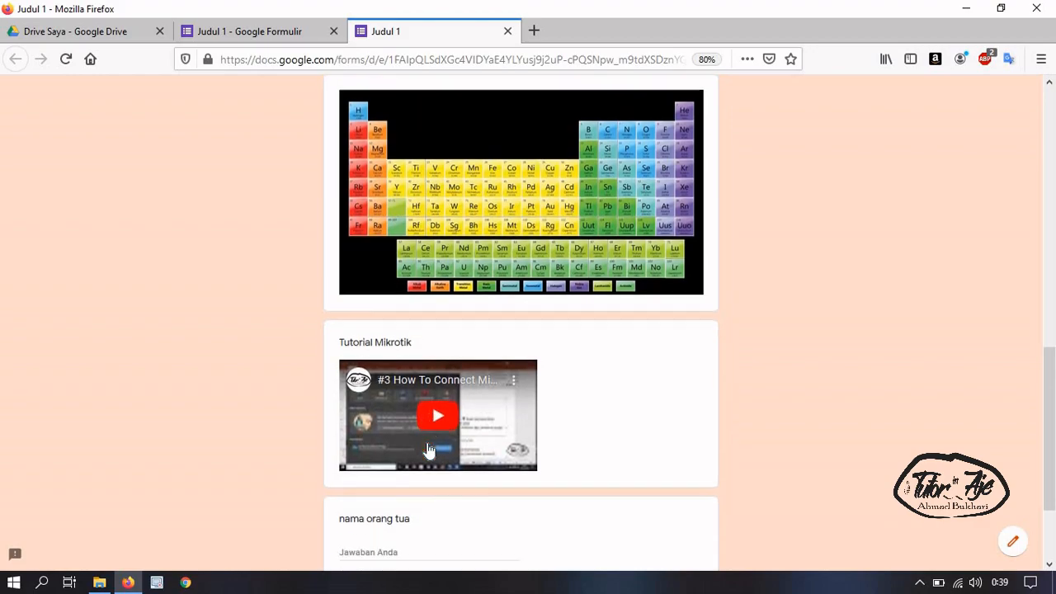
Leave the nama orang tua answer empty and try Berikutnya to see the required warnings
left_click_drag(341, 399, 446, 412)
left_click(403, 454)
left_click(356, 434)
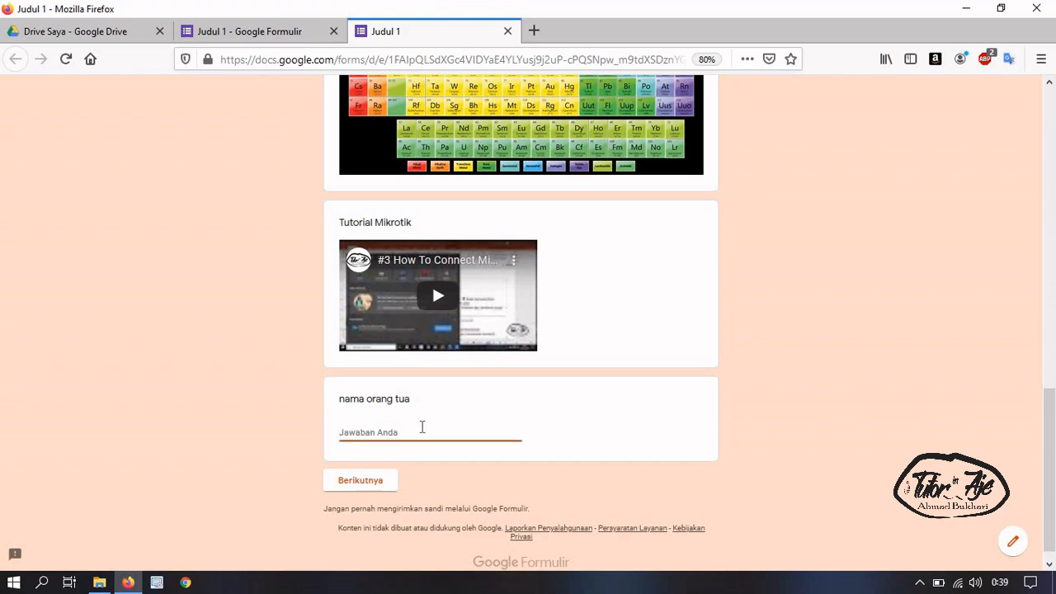
type("adfdng")
key("BackSpace")
key("BackSpace")
key("BackSpace")
key("BackSpace")
key("BackSpace")
left_click(376, 486)
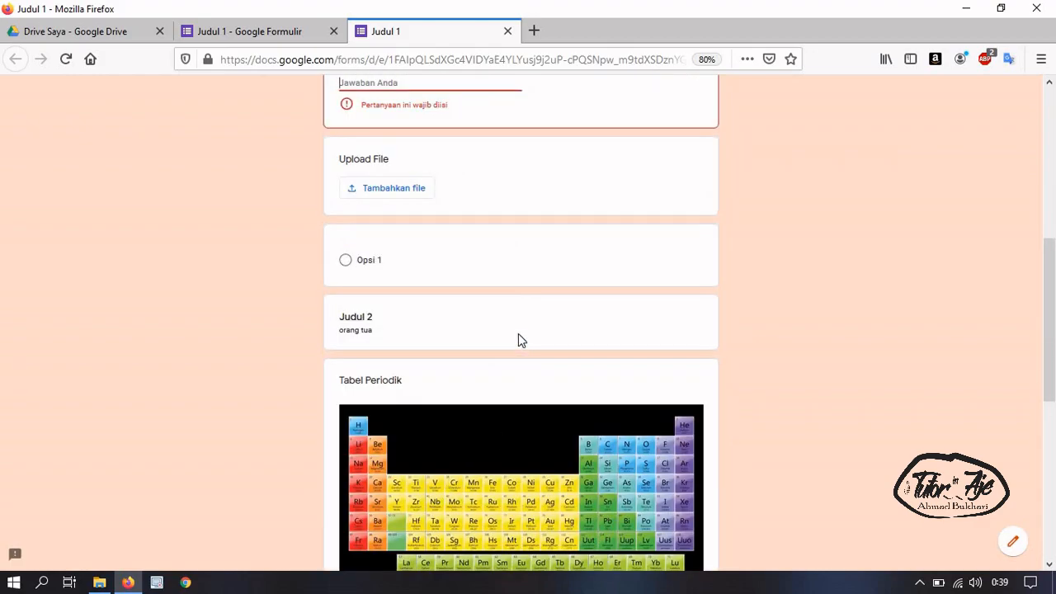
scroll(519, 334, "down", 3)
scroll(445, 268, "up", 5)
left_click(435, 335)
type("761249860")
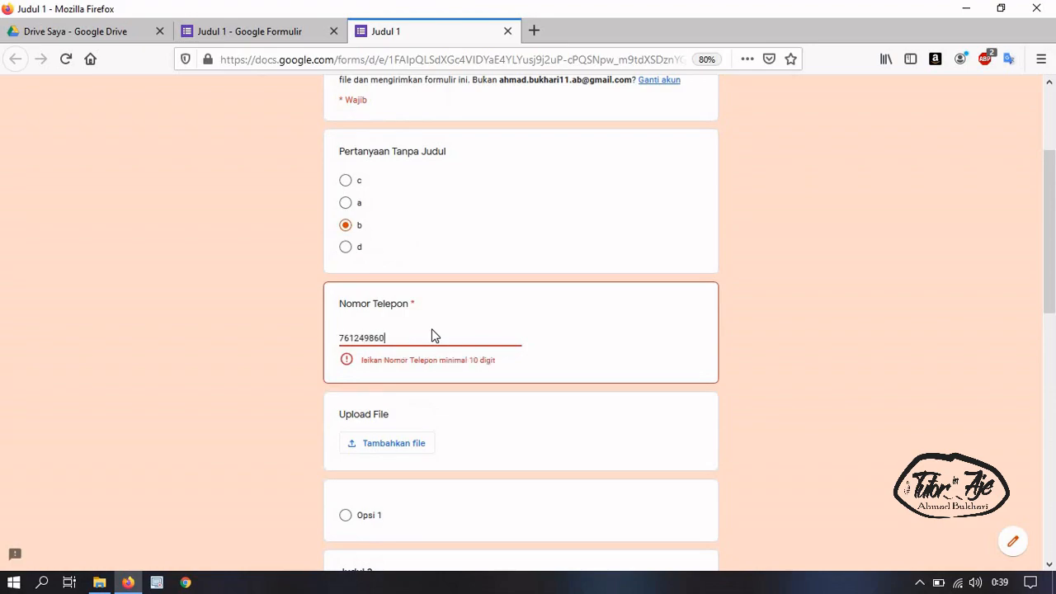
type("0")
scroll(445, 361, "down", 8)
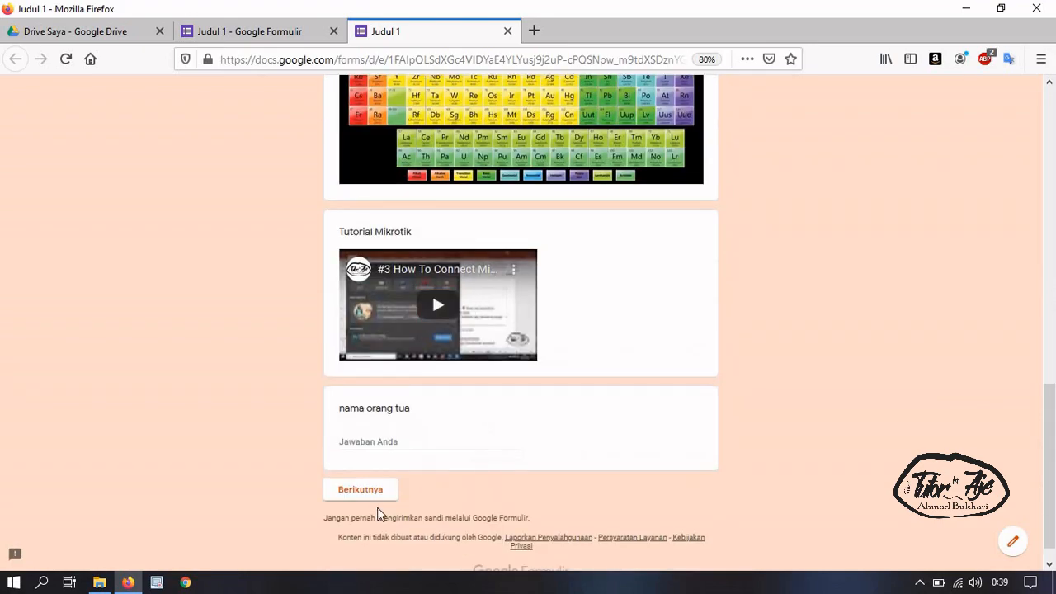
Advance the preview to section 2 'Judul Bagian 2', then close the preview tab
left_click(371, 498)
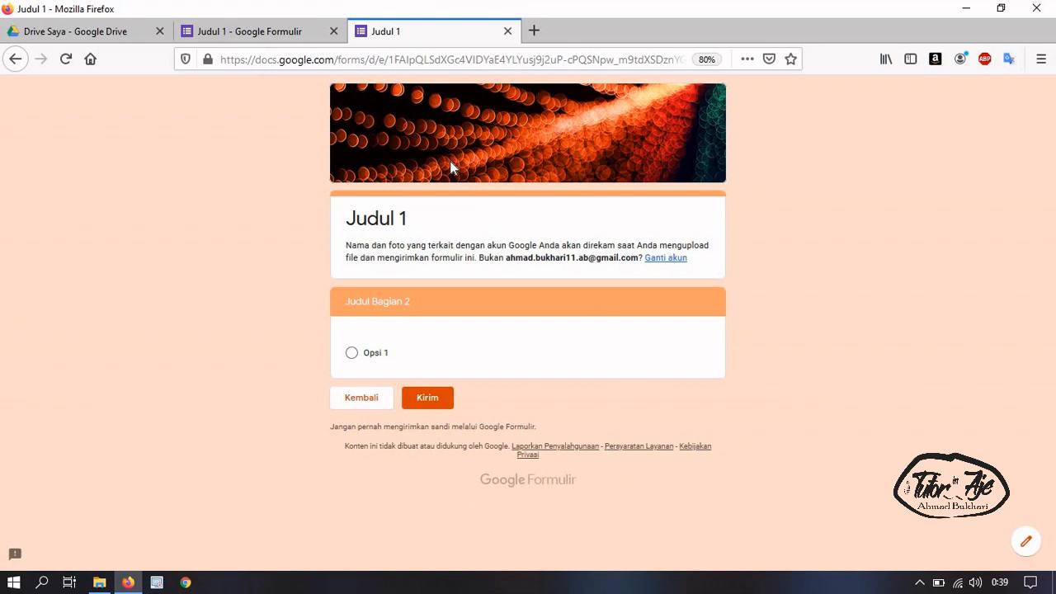
left_click(509, 32)
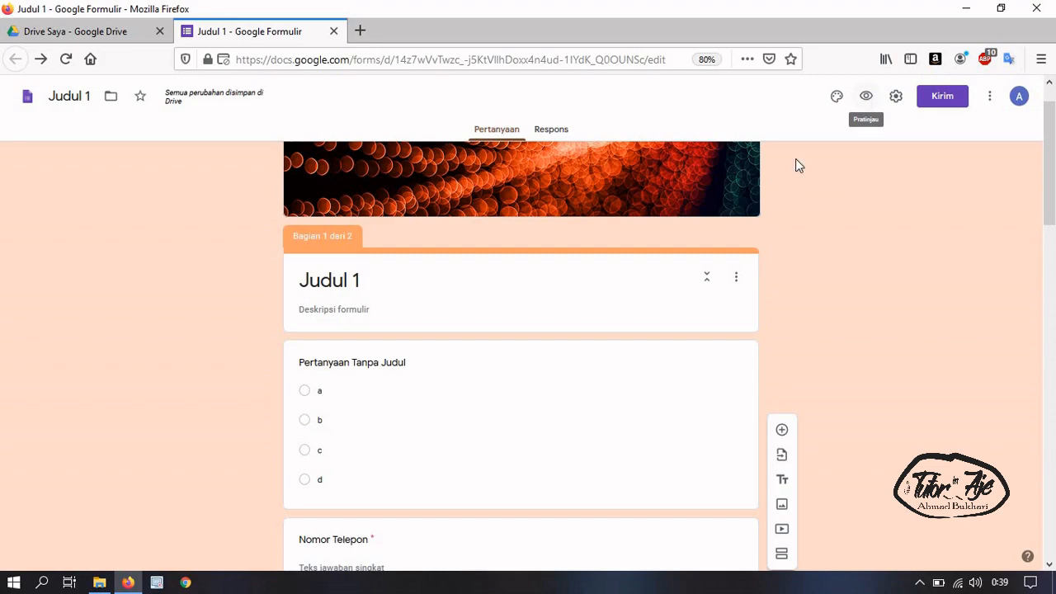
Open Setelan, browse Presentasi and Kuis, then keep Umum's maximum upload size at 1 GB
left_click(897, 96)
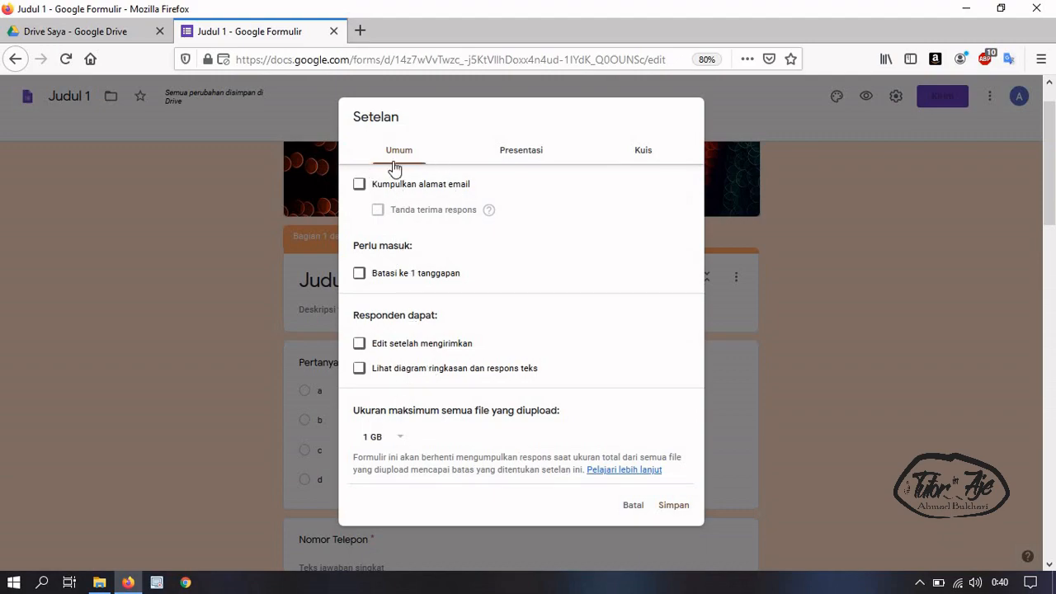
left_click(507, 153)
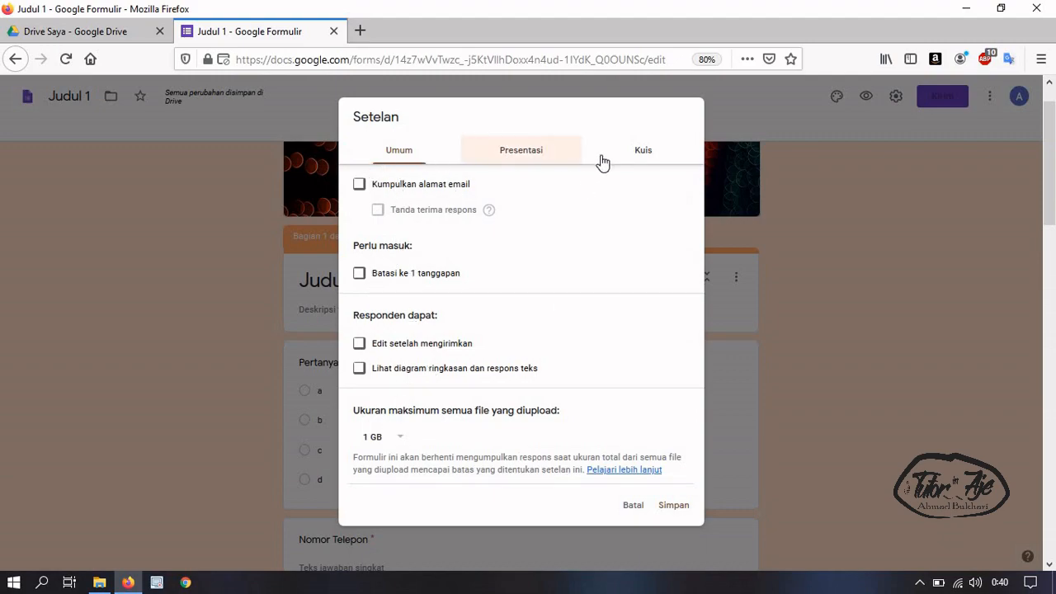
left_click(641, 151)
left_click(403, 152)
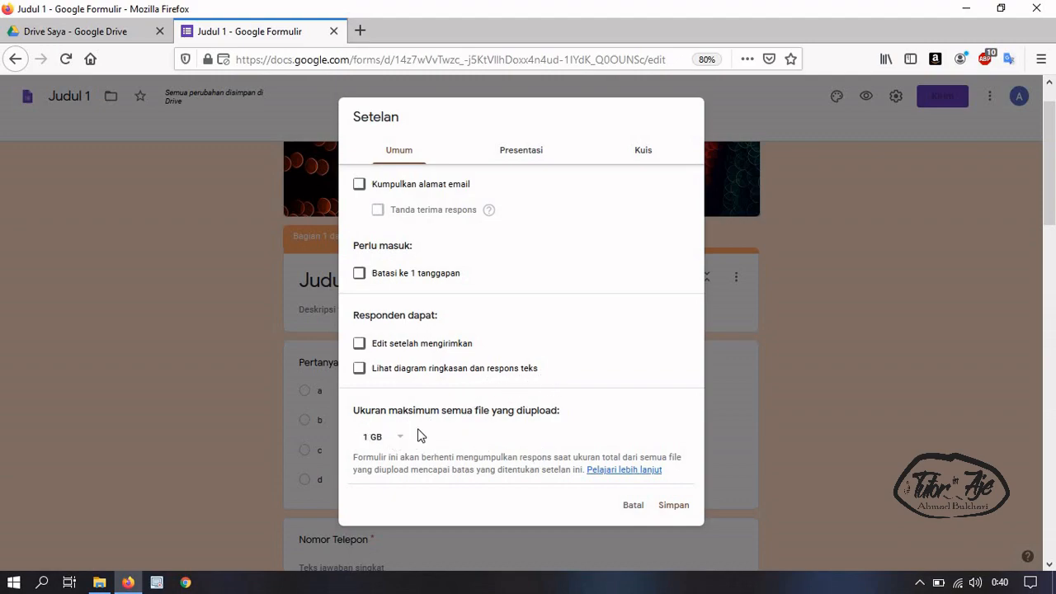
left_click(400, 439)
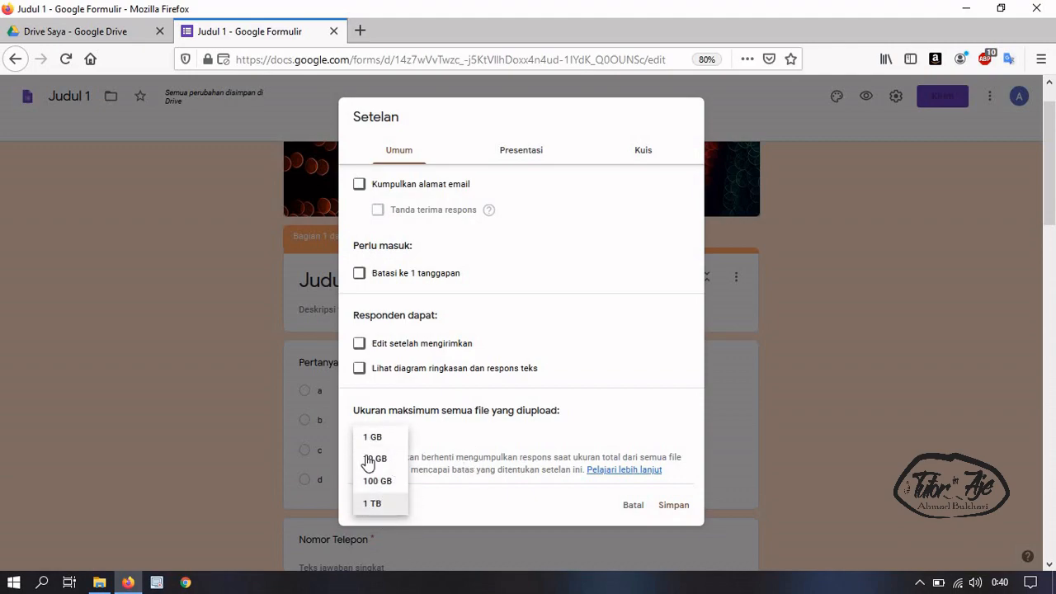
left_click(435, 445)
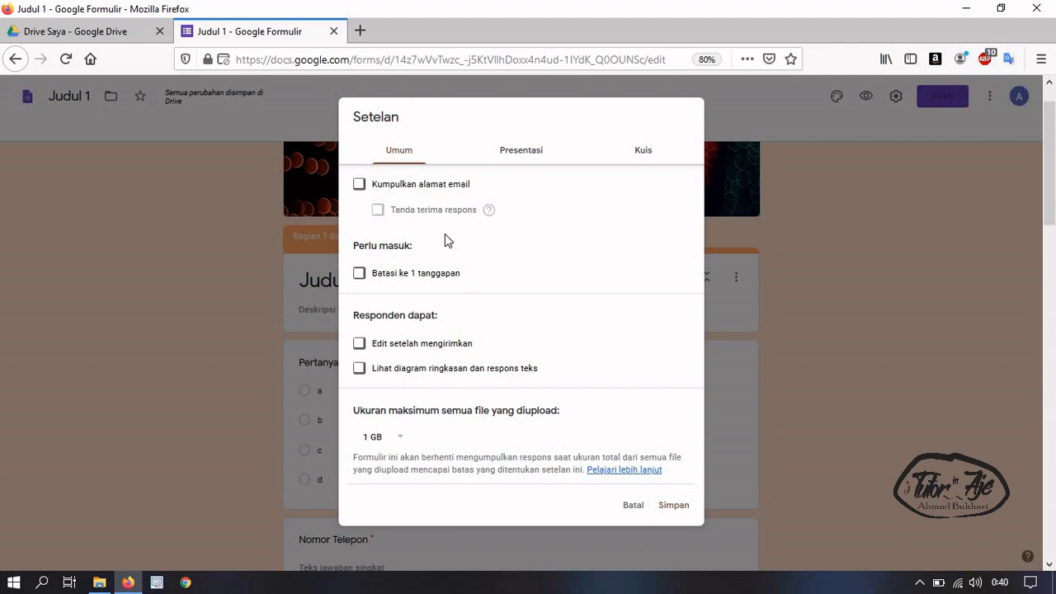
In Presentasi, shuffle question order and turn off the link to submit another response
left_click(509, 151)
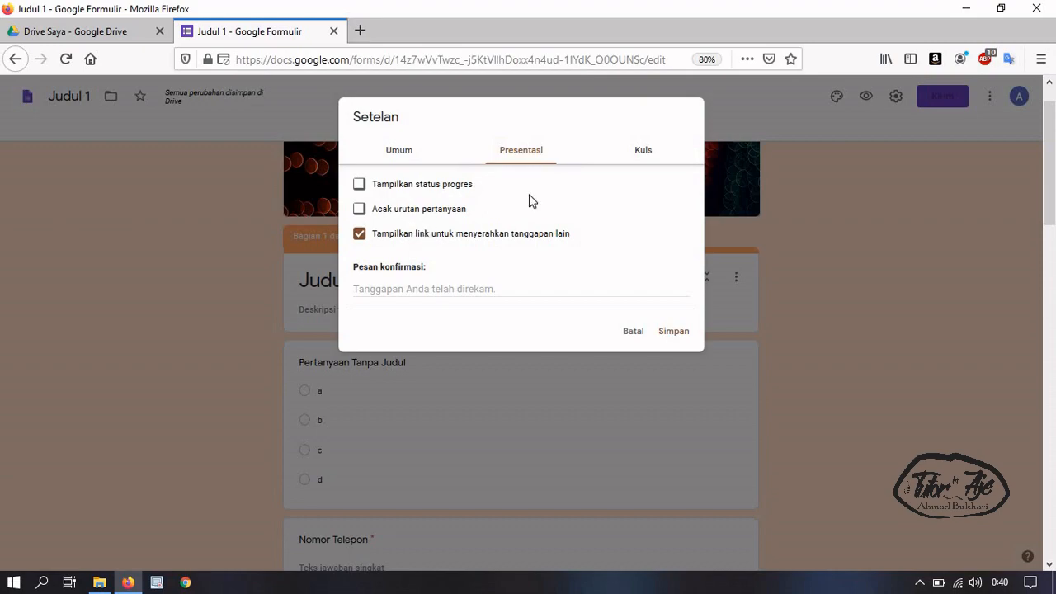
left_click(415, 213)
left_click(397, 237)
Turn on 'Jadikan ini sebagai kuis' with grades released immediately after each submission
left_click(644, 159)
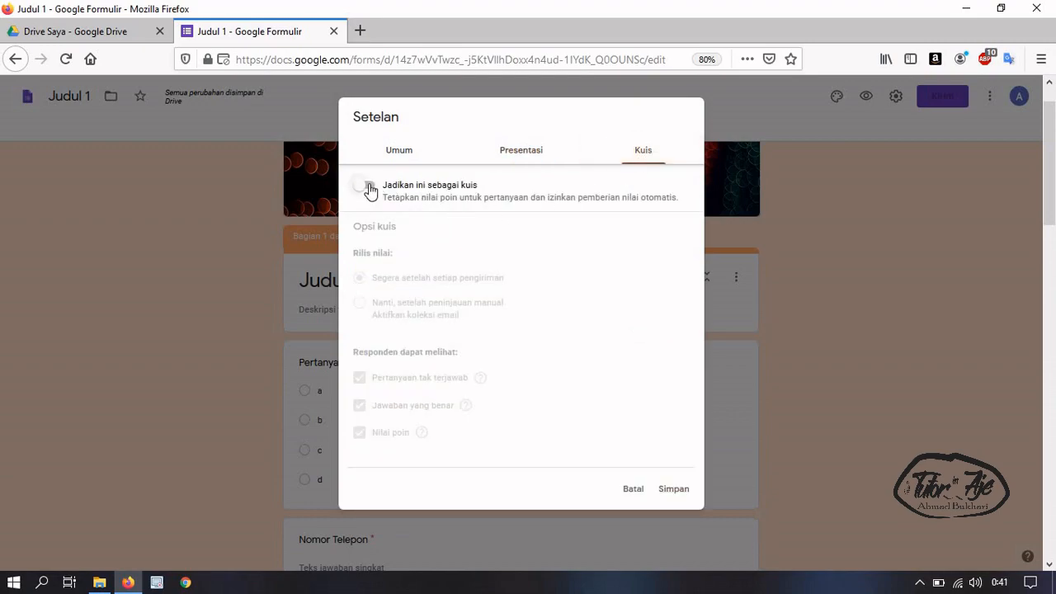
left_click(368, 186)
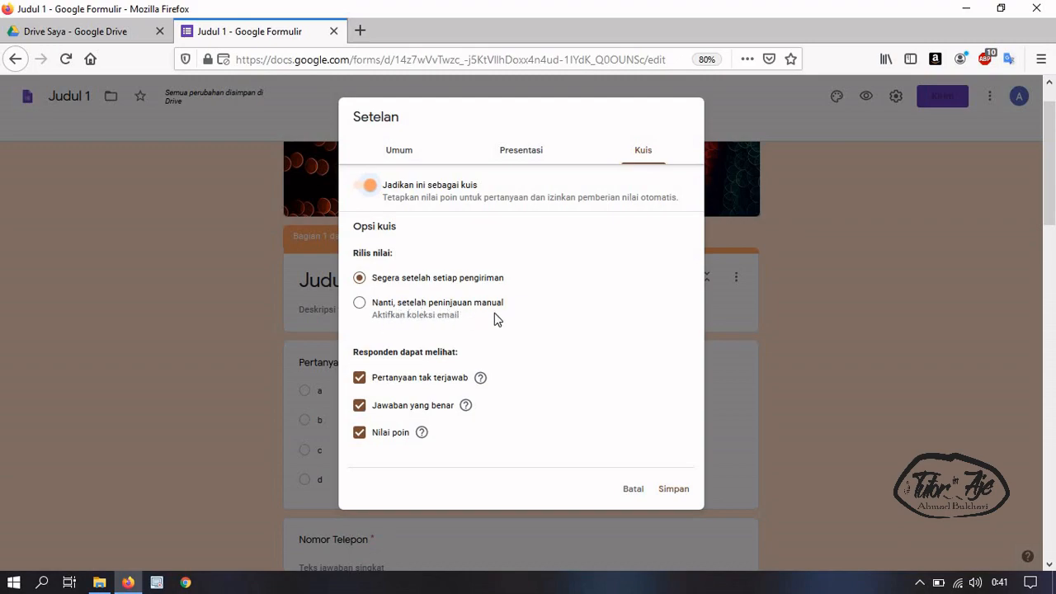
left_click(359, 302)
left_click_drag(353, 353, 478, 356)
left_click(501, 388)
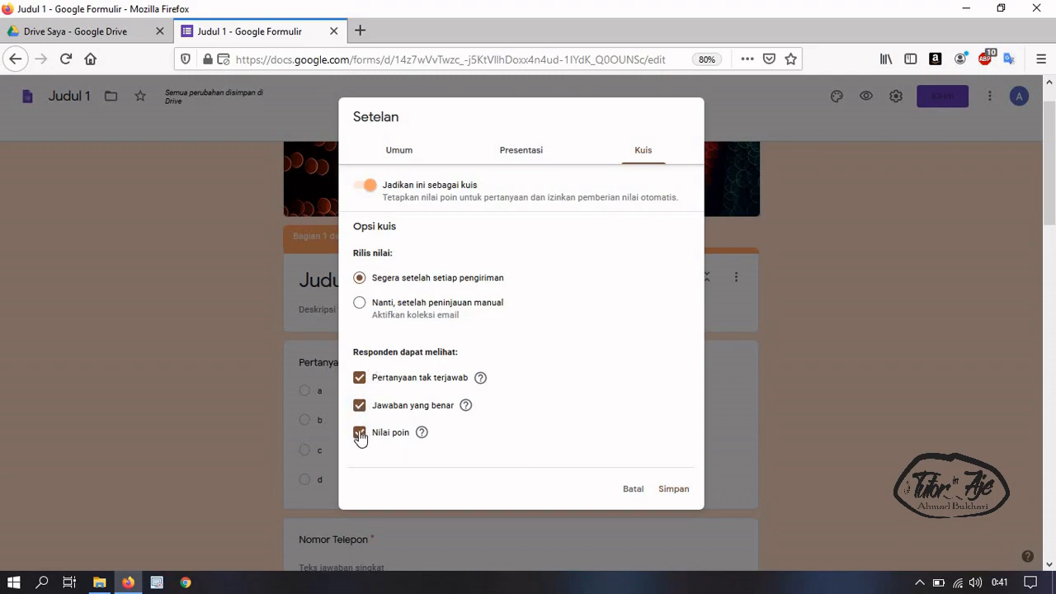
Save the Kuis settings so Judul 1 becomes a quiz showing a 0-point total
left_click(675, 492)
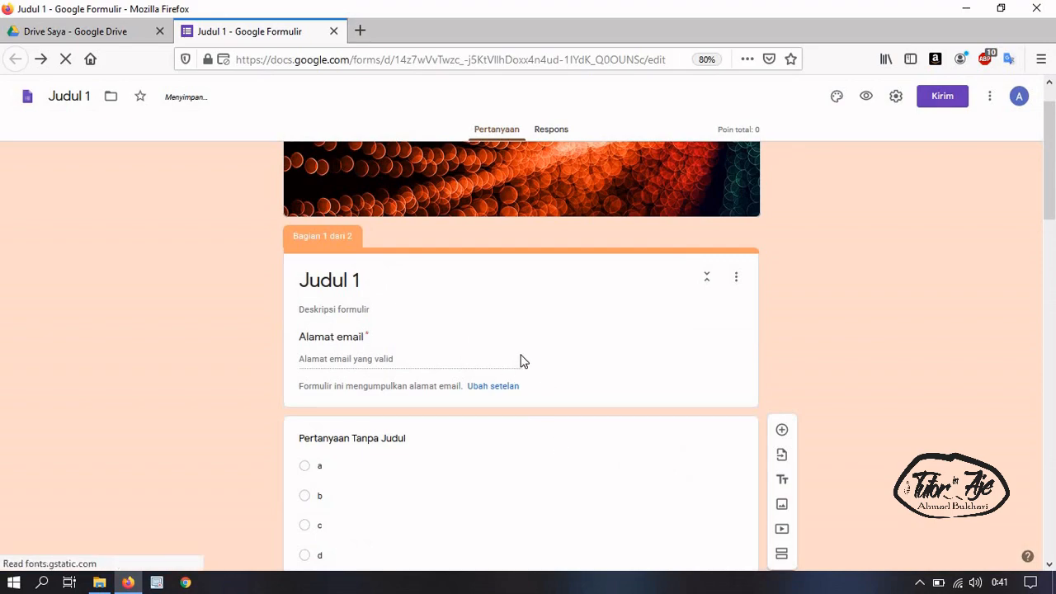
scroll(521, 363, "down", 3)
Untick 'Kumpulkan alamat email' in the Umum settings and save, removing the email field
left_click(397, 284)
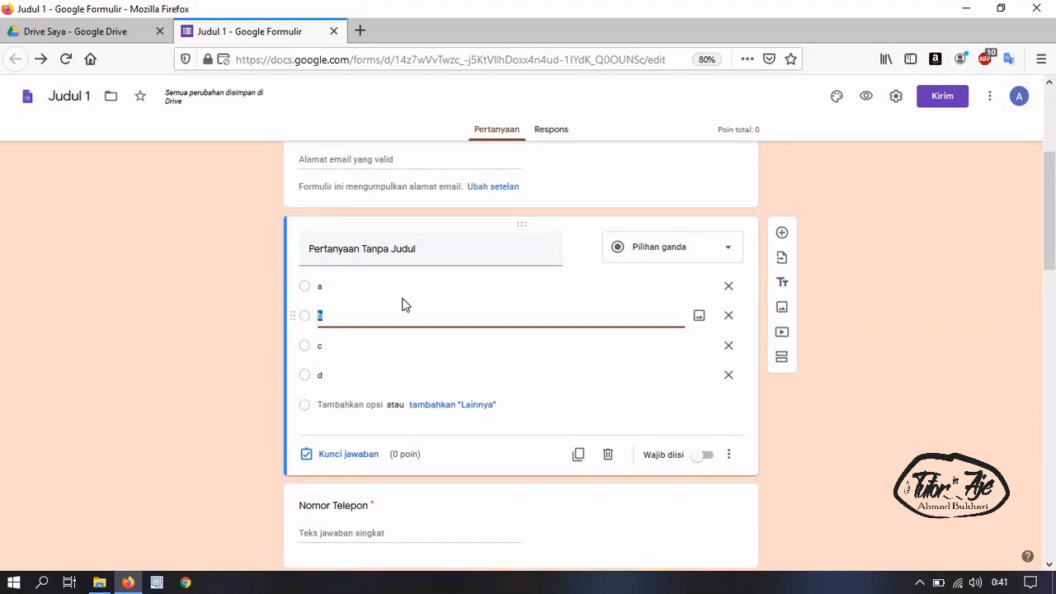
scroll(401, 305, "up", 2)
scroll(438, 393, "down", 2)
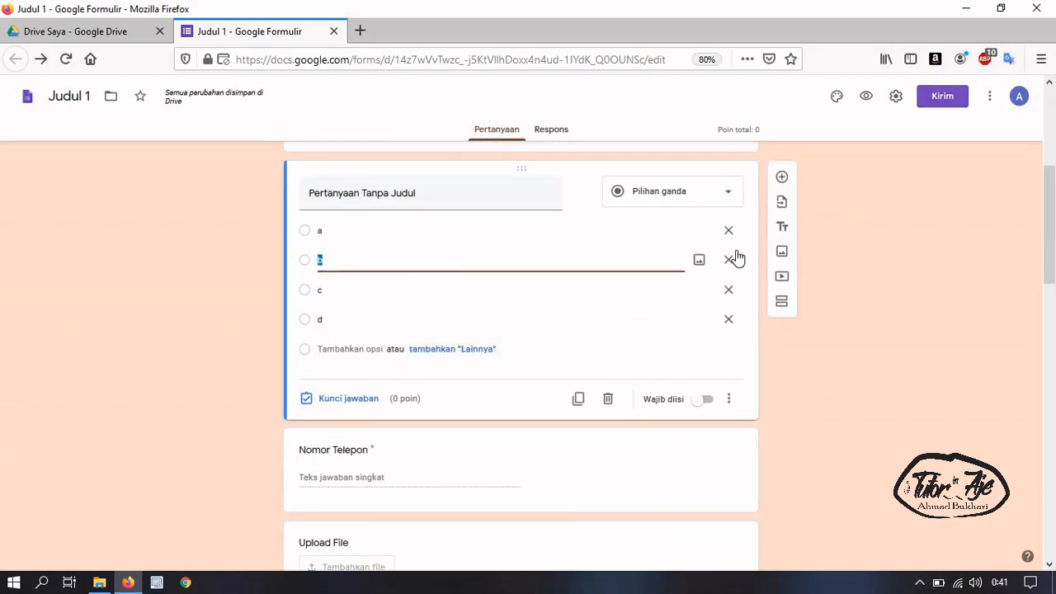
scroll(520, 312, "up", 3)
left_click(419, 359)
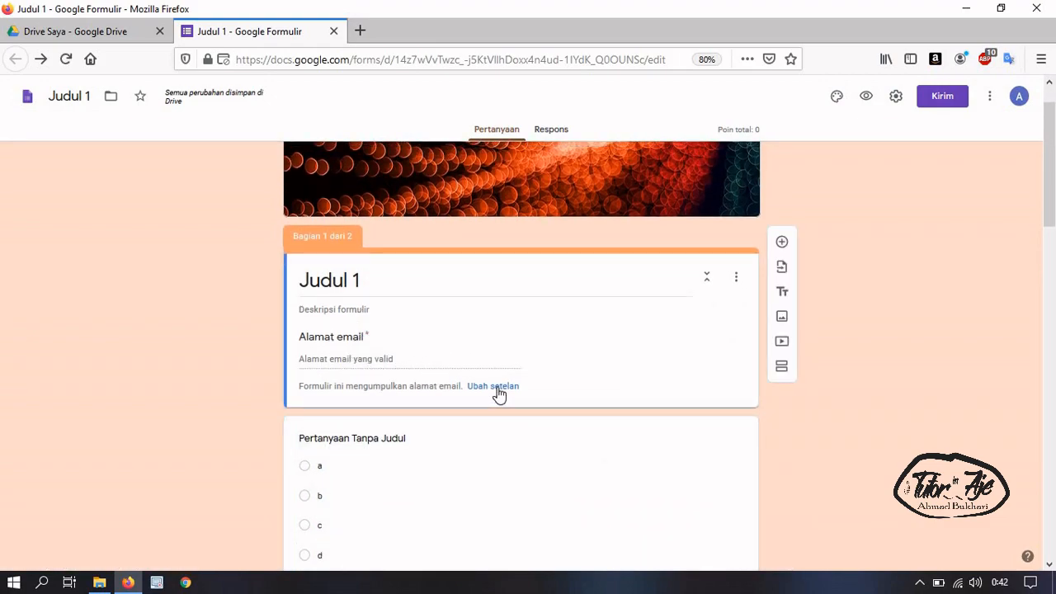
left_click(895, 96)
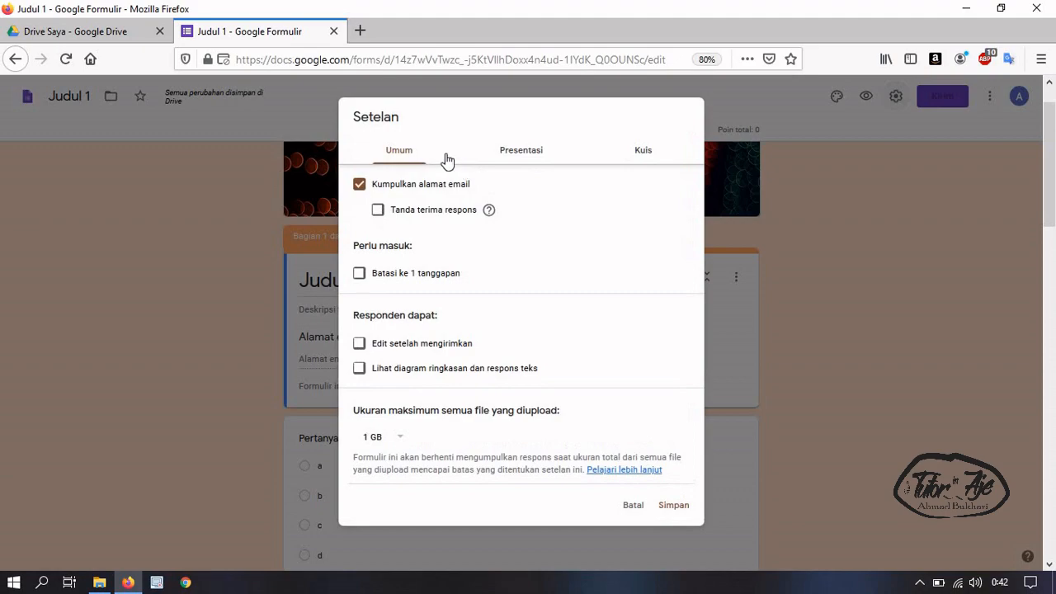
left_click(674, 506)
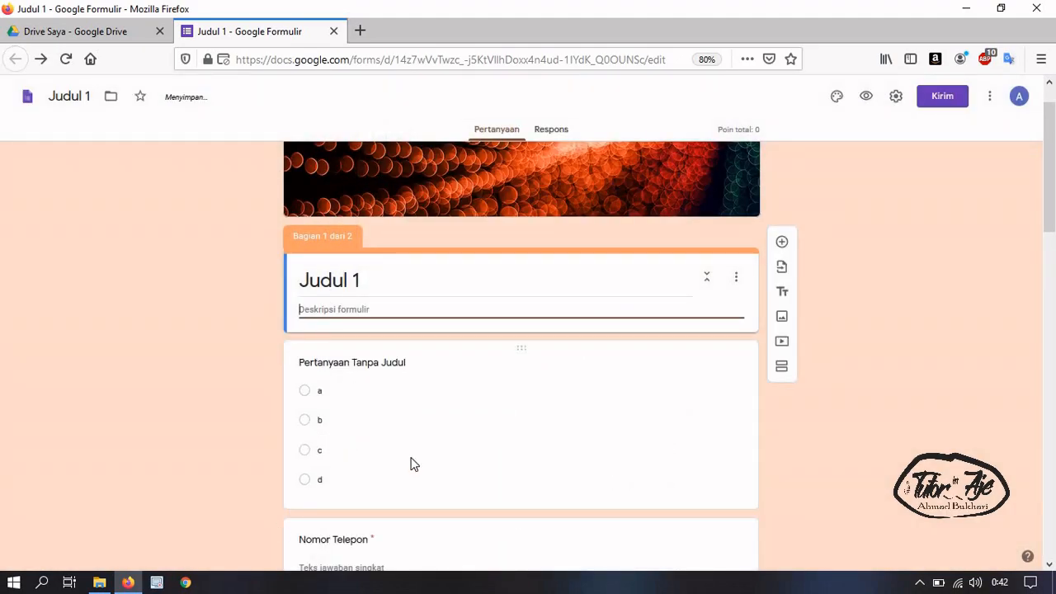
scroll(414, 465, "down", 3)
In the multiple-choice question's answer key, mark option c correct, worth 50 points
left_click(408, 216)
scroll(410, 386, "down", 2)
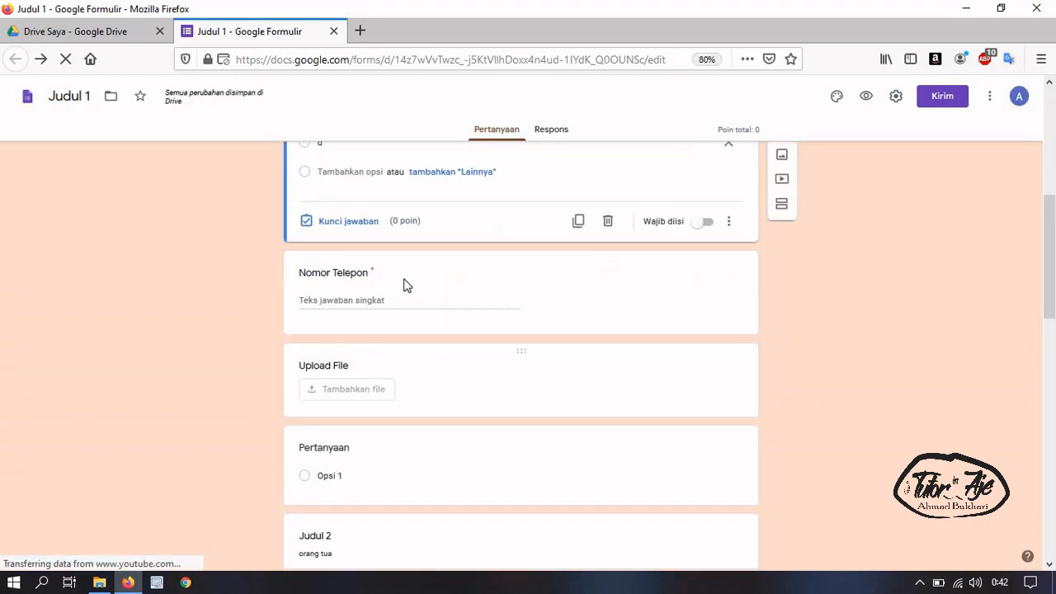
left_click(405, 284)
left_click(430, 413)
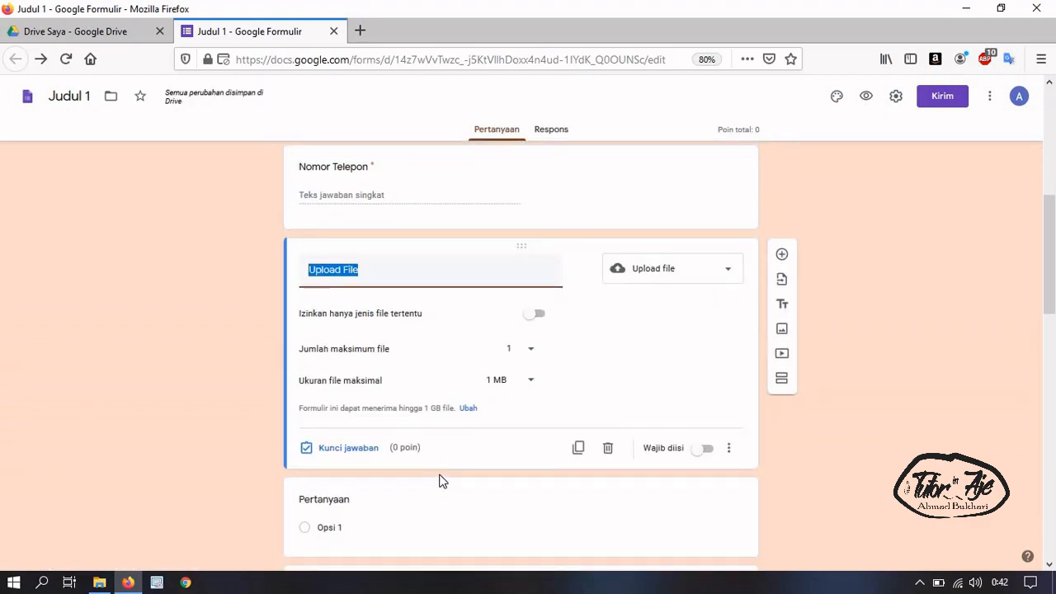
scroll(440, 481, "up", 4)
left_click(420, 373)
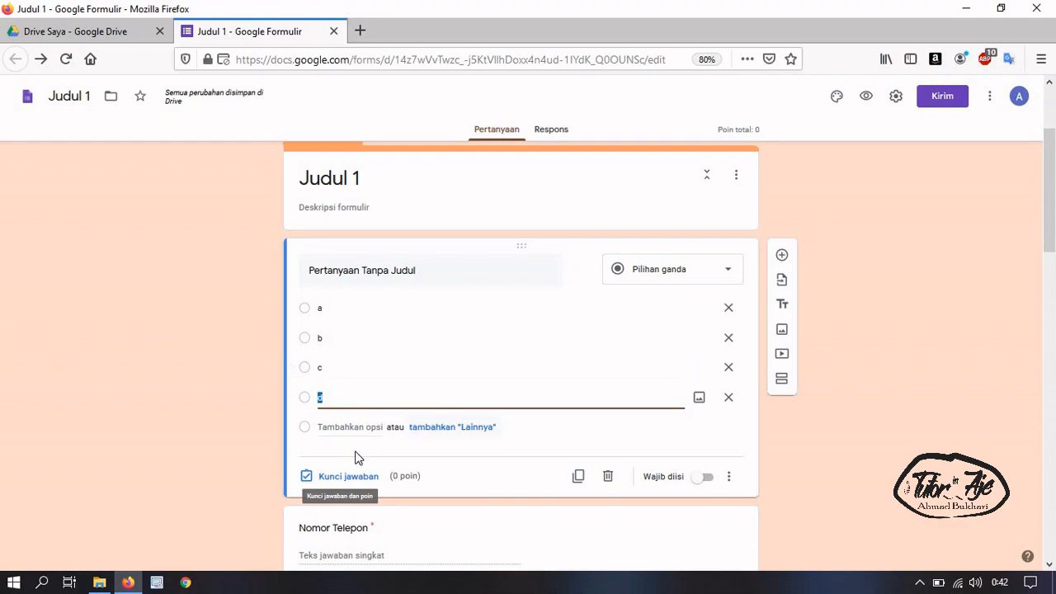
left_click(364, 476)
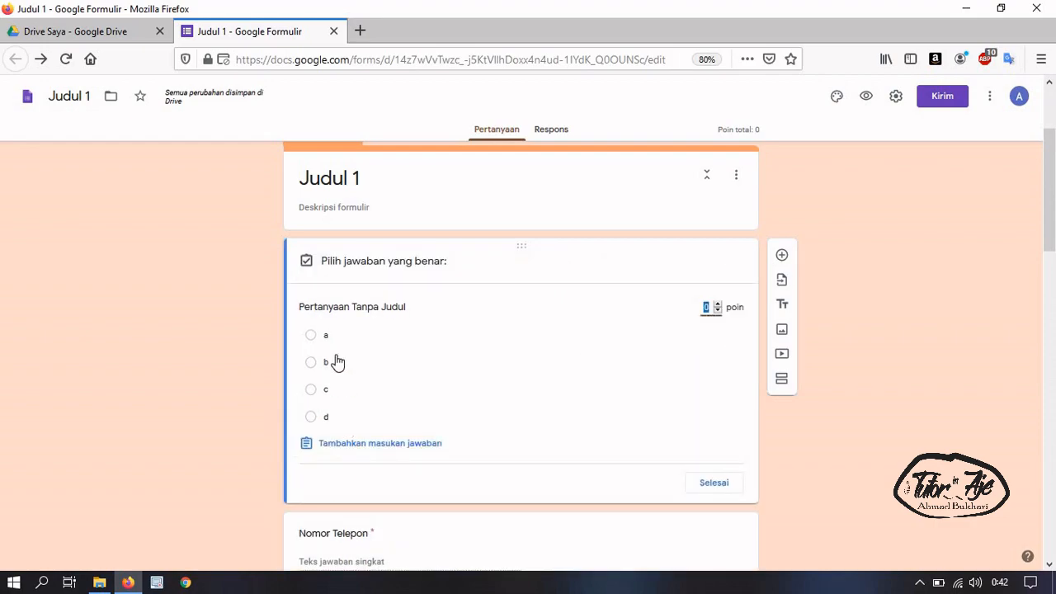
left_click(412, 391)
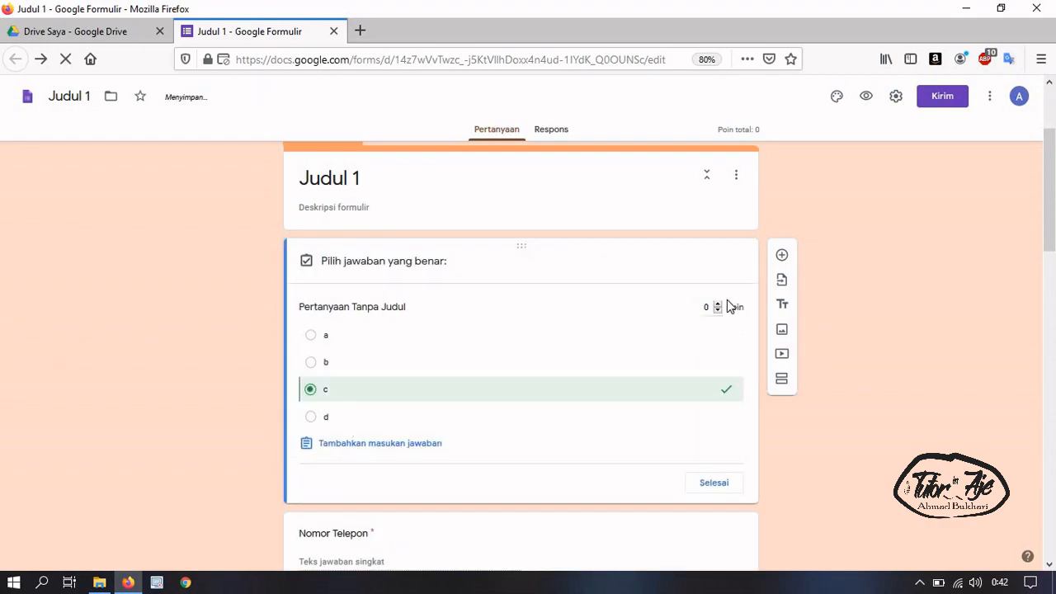
left_click(707, 307)
type("50")
left_click(735, 489)
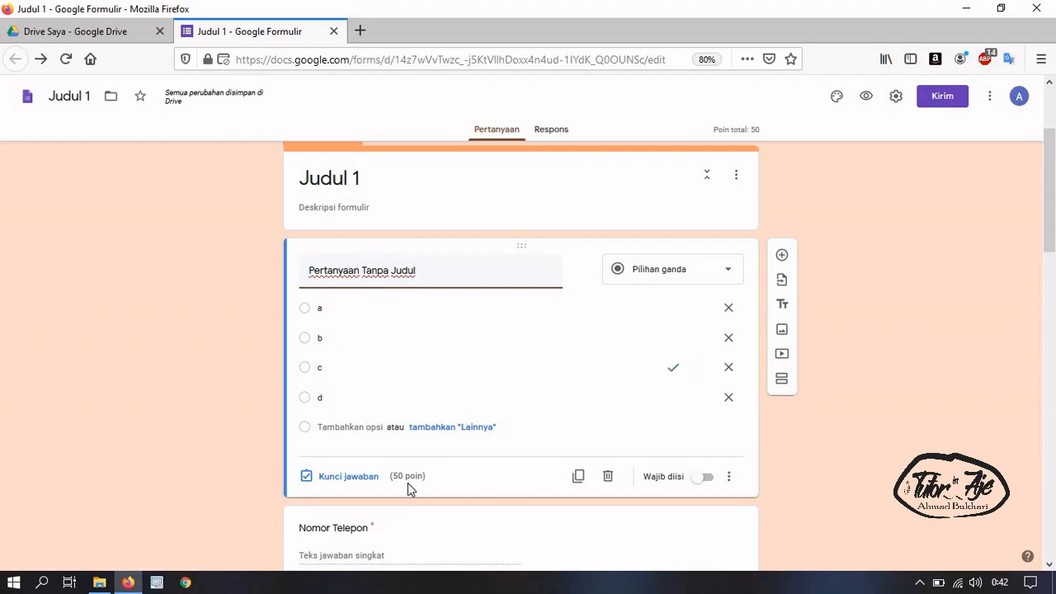
scroll(545, 397, "down", 5)
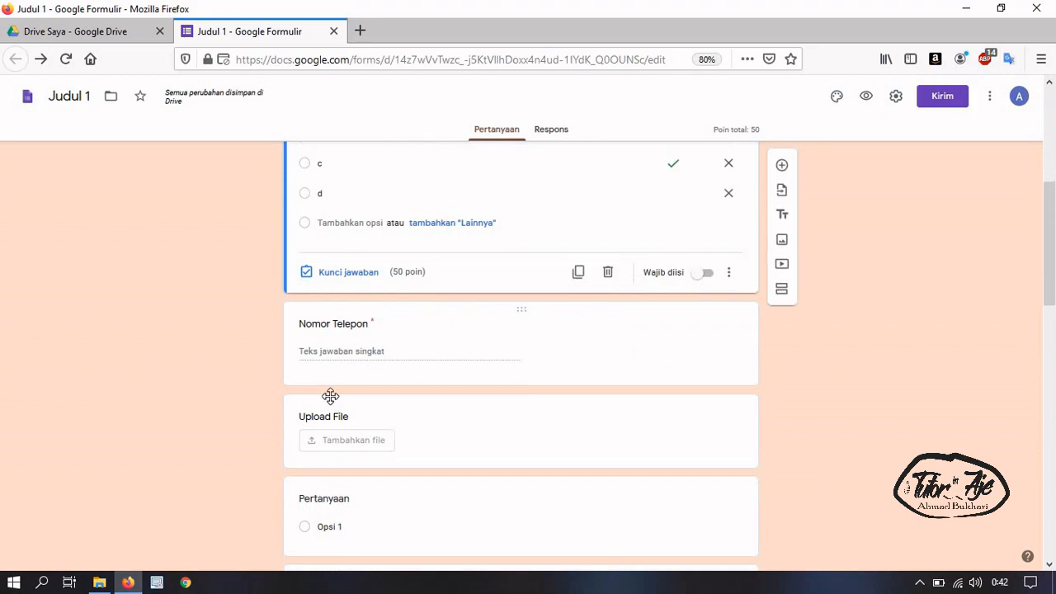
Give the Upload File question 50 points in its answer key, totalling 100
left_click(359, 326)
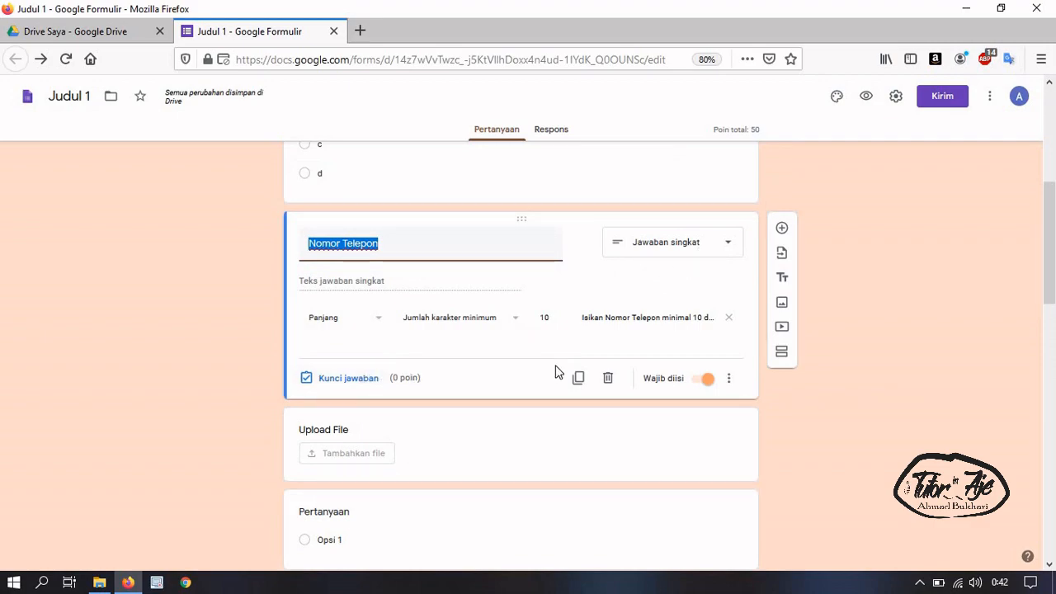
scroll(424, 331, "down", 2)
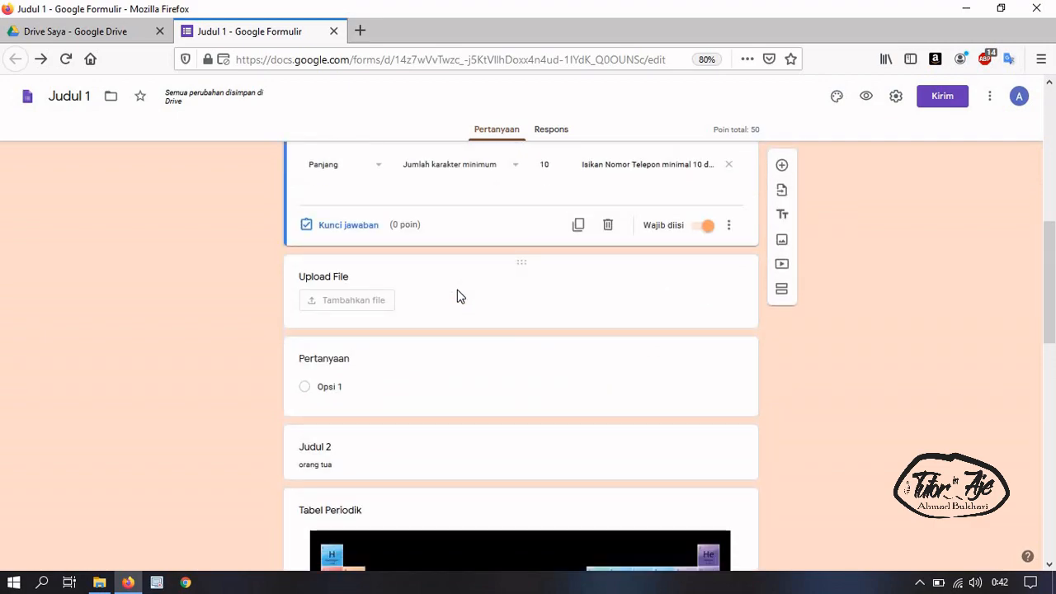
left_click(457, 289)
left_click(348, 362)
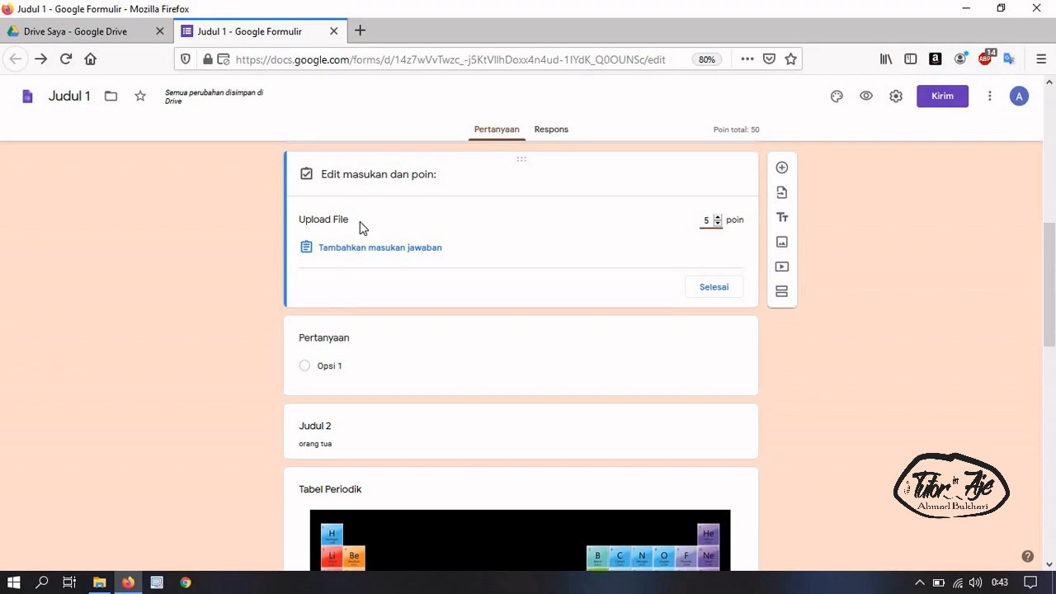
type("0")
left_click(704, 288)
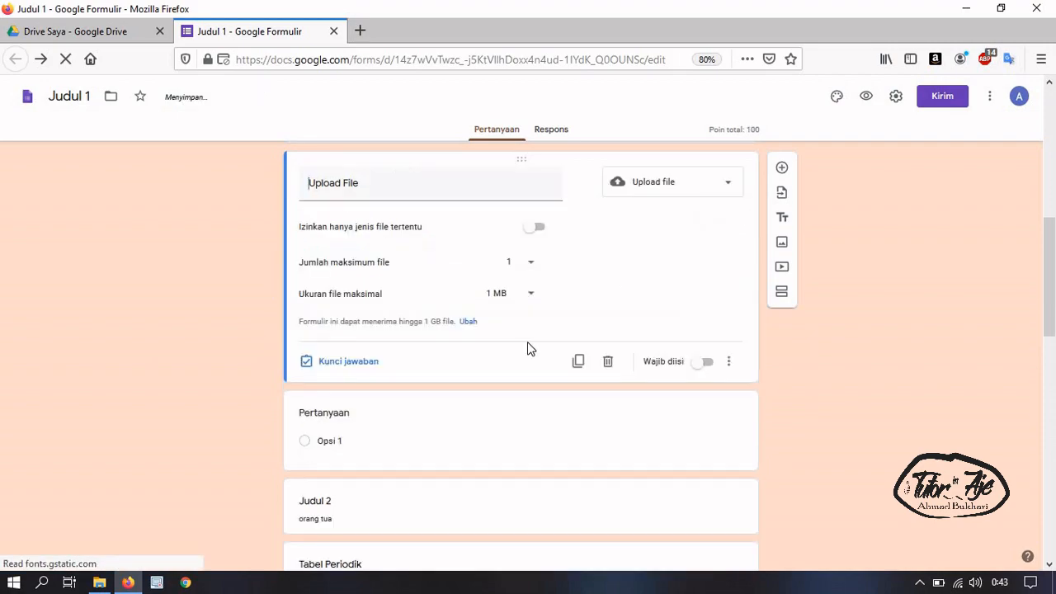
scroll(384, 427, "down", 2)
scroll(324, 398, "down", 6)
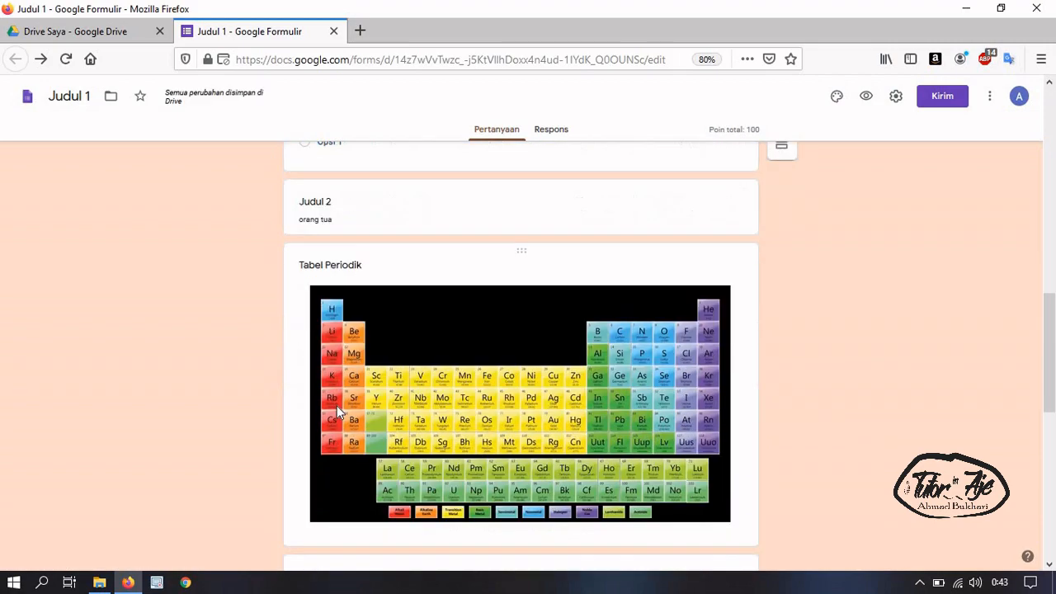
left_click(499, 394)
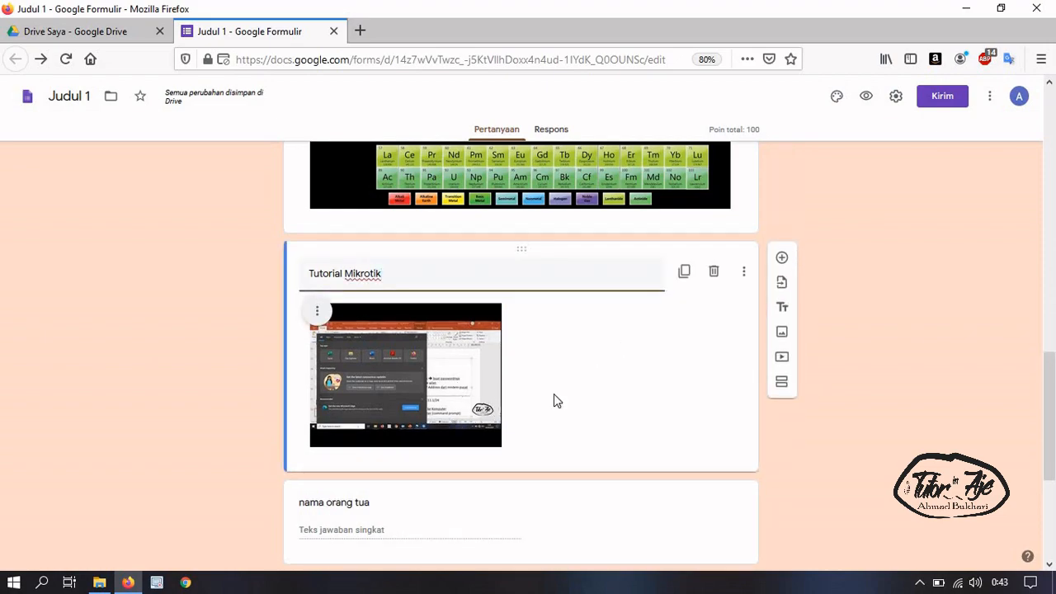
scroll(554, 394, "up", 3)
left_click(600, 285)
scroll(750, 282, "up", 1)
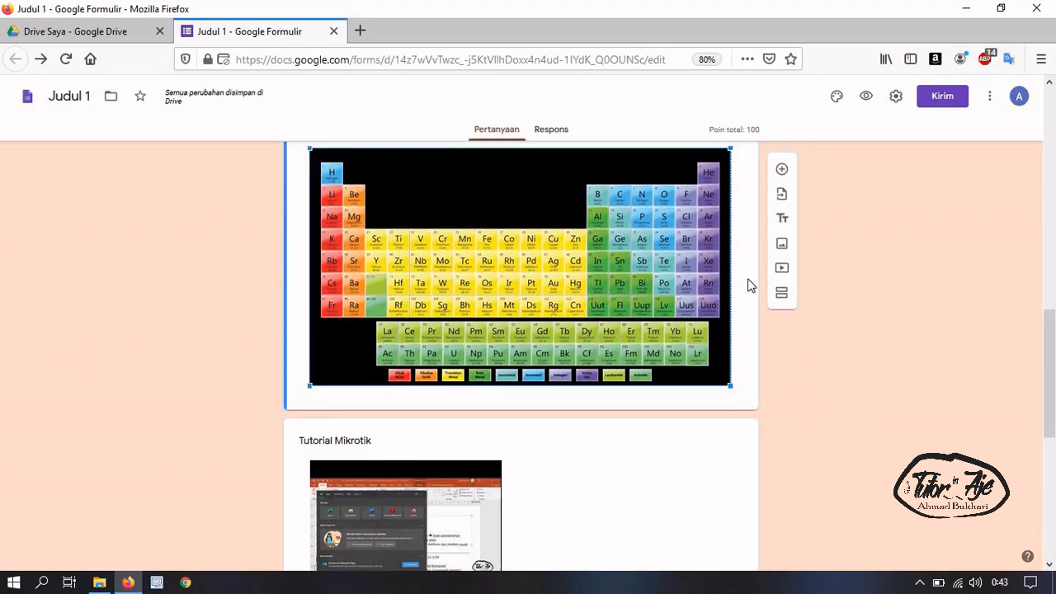
left_click(782, 241)
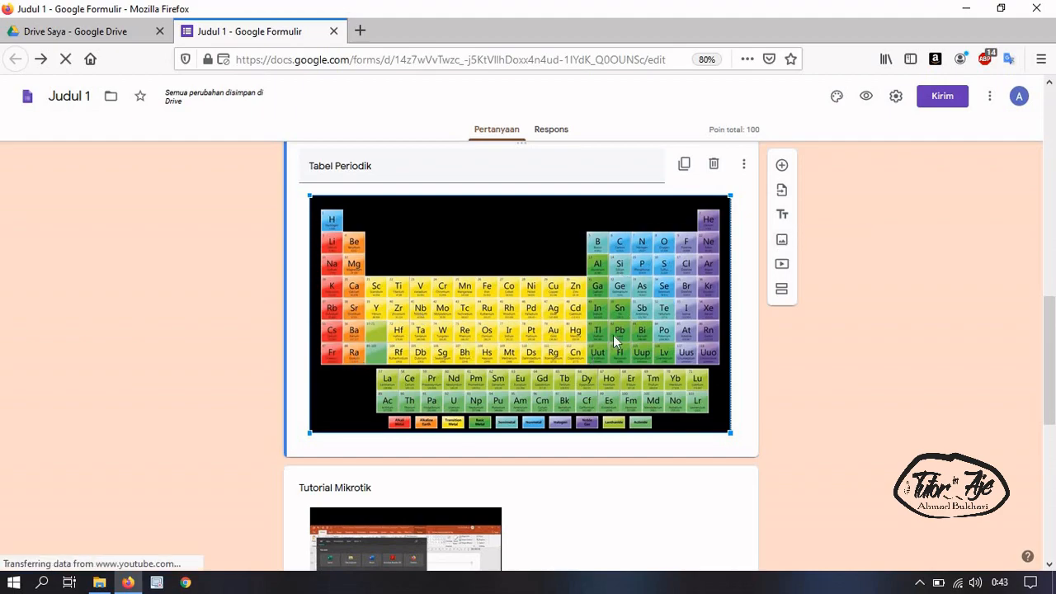
scroll(505, 365, "down", 3)
left_click(505, 411)
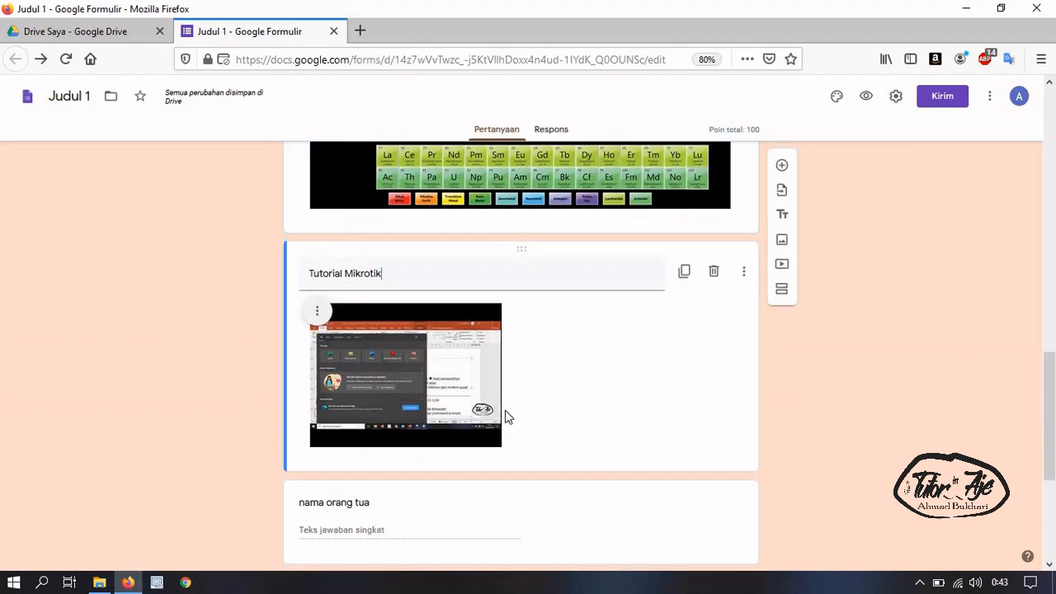
scroll(441, 448, "down", 3)
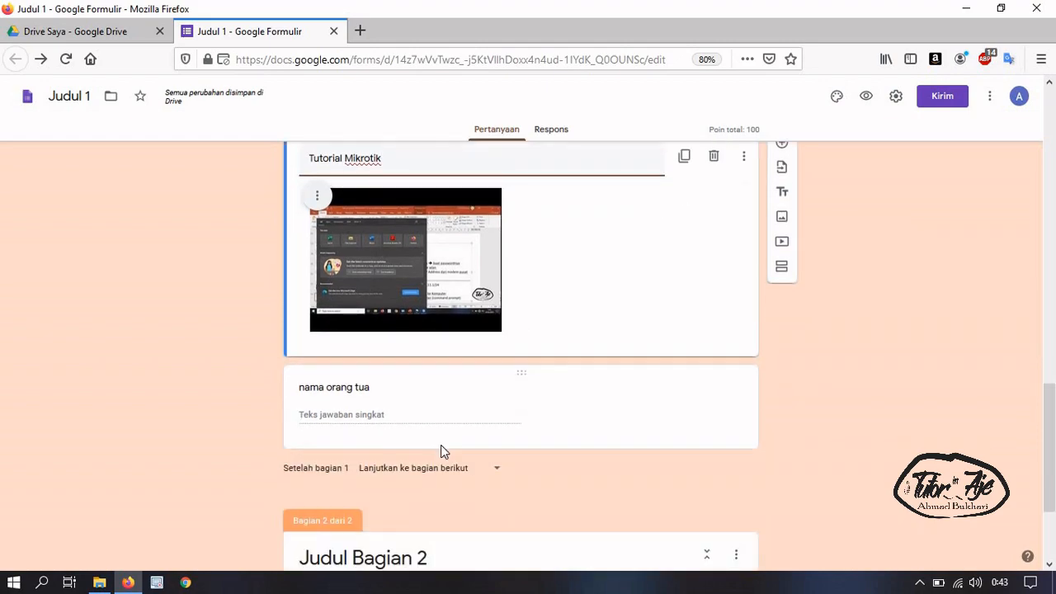
left_click(424, 322)
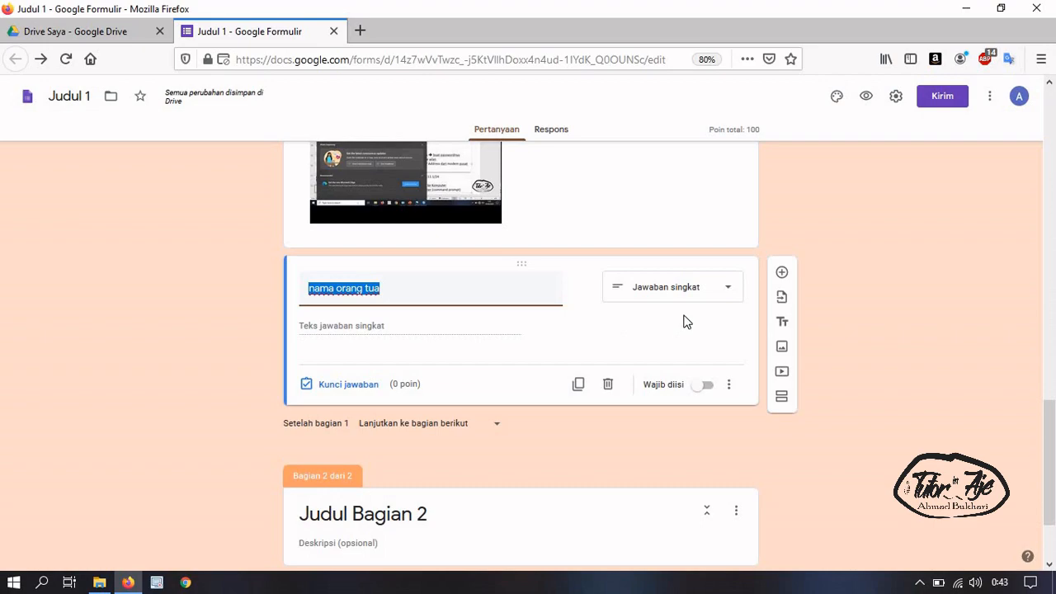
scroll(393, 405, "down", 2)
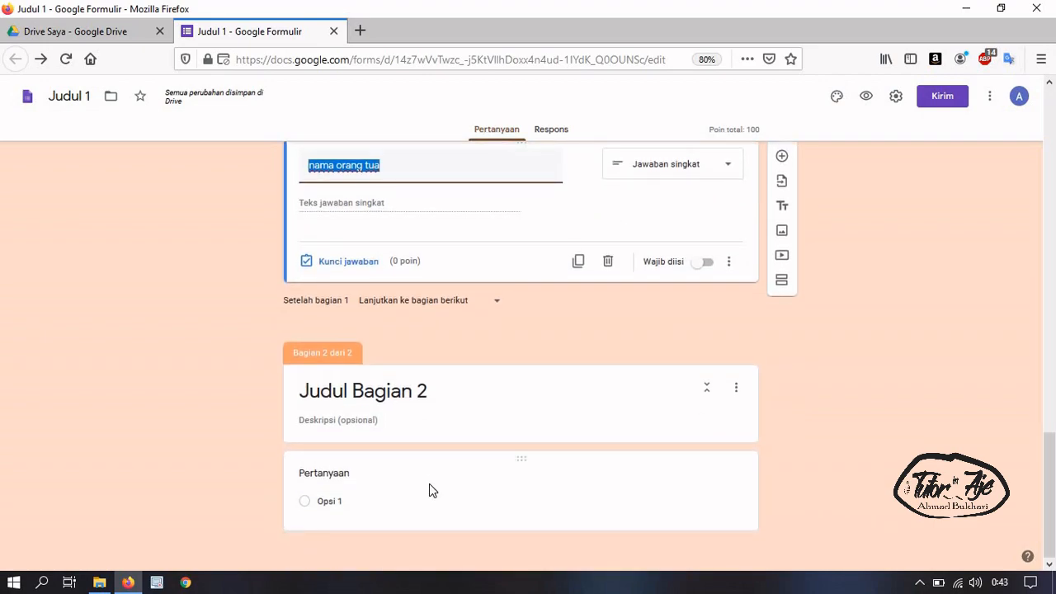
scroll(454, 379, "up", 8)
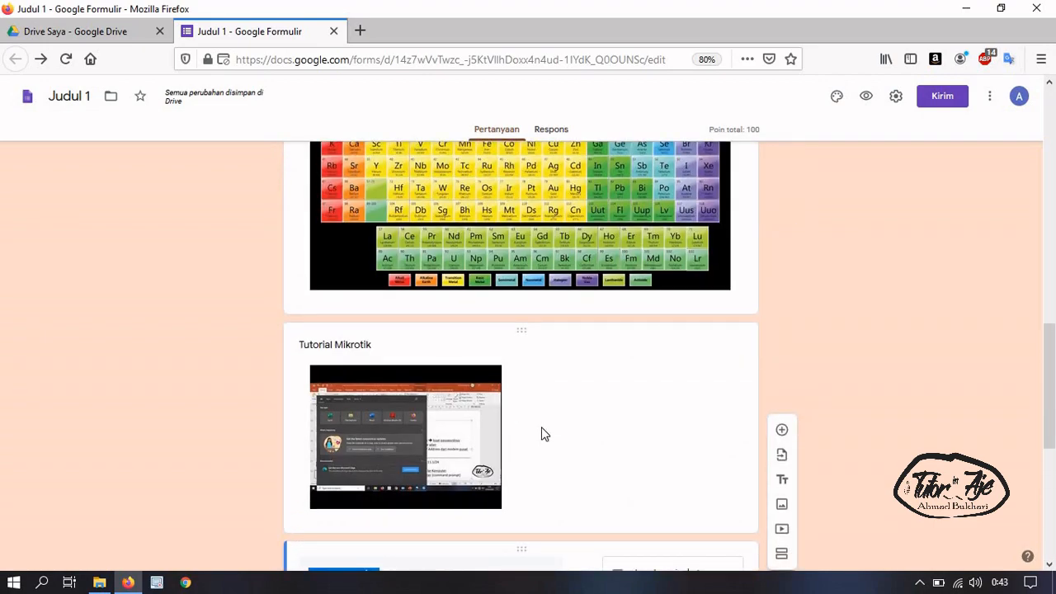
left_click(592, 452)
left_click(590, 231)
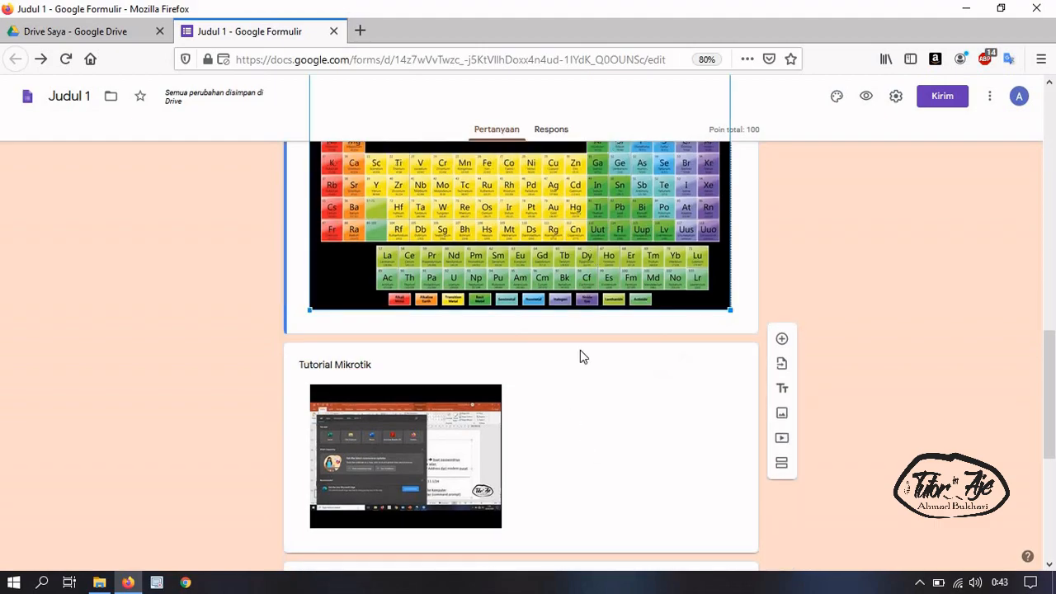
left_click(576, 472)
scroll(568, 472, "up", 9)
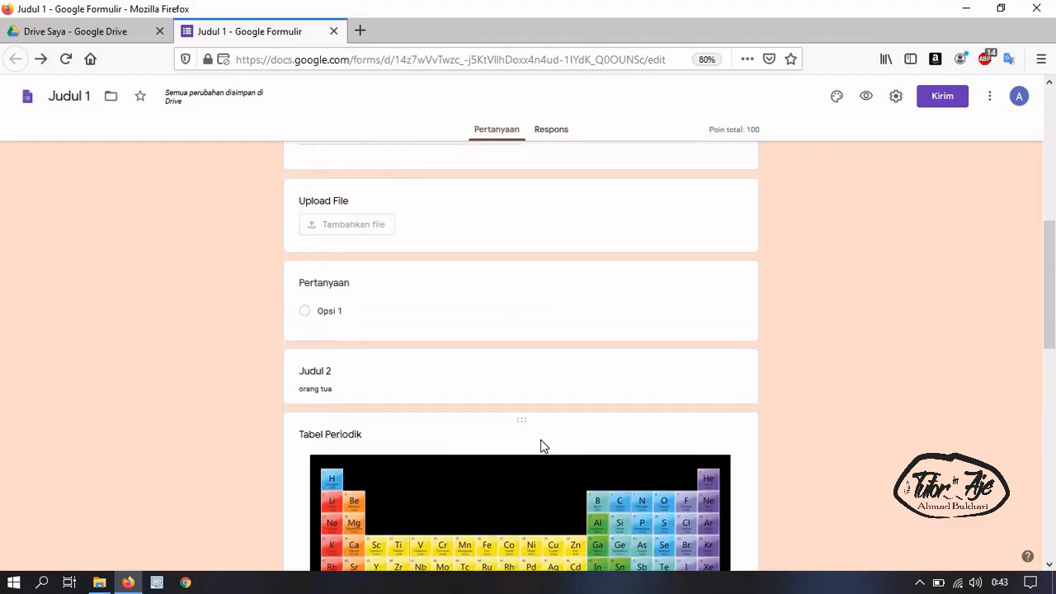
left_click(450, 272)
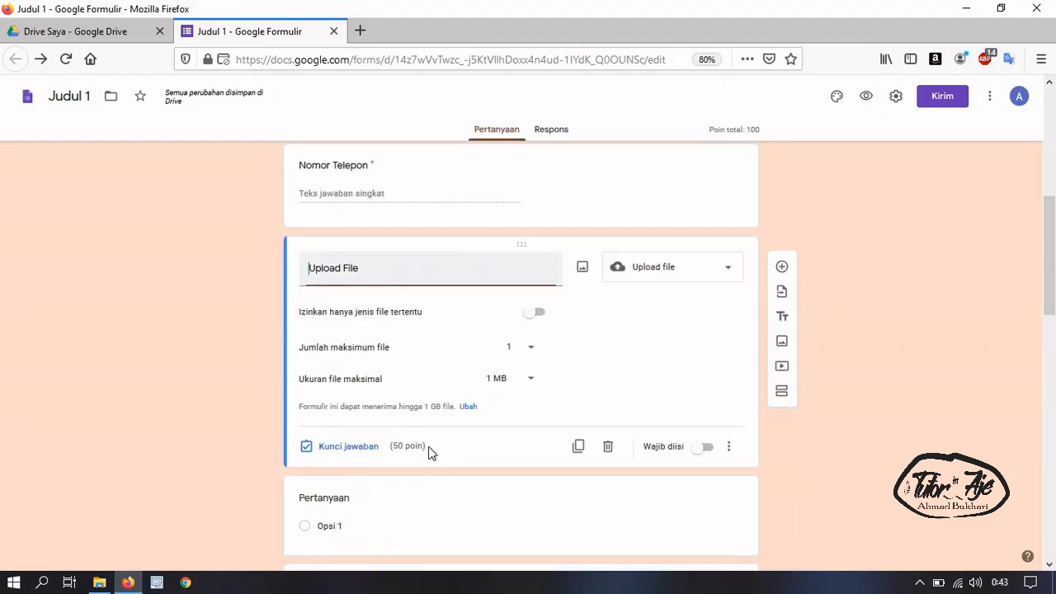
scroll(467, 401, "down", 2)
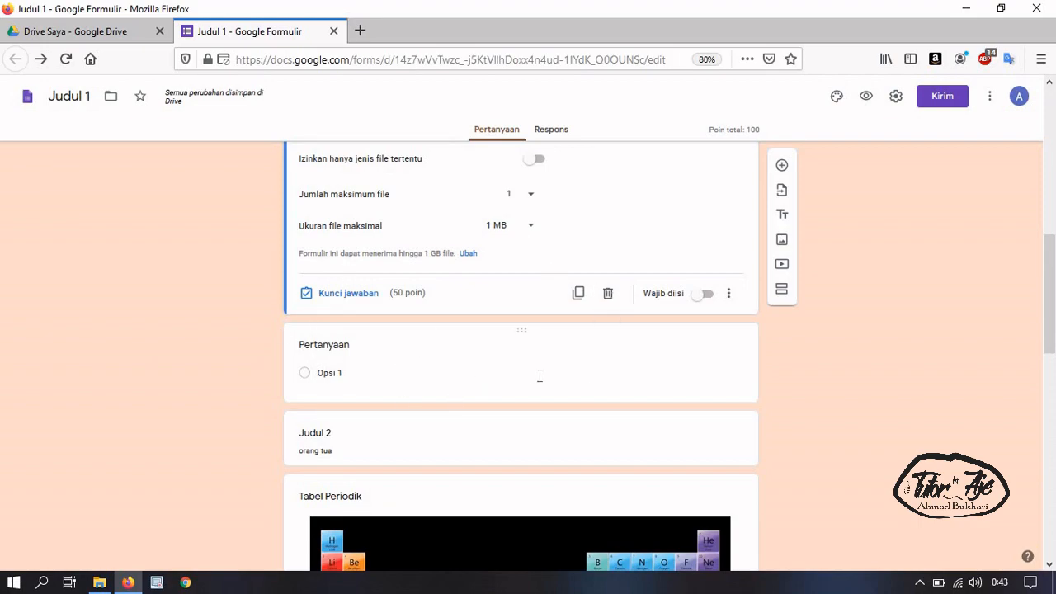
scroll(542, 379, "up", 2)
scroll(541, 371, "up", 5)
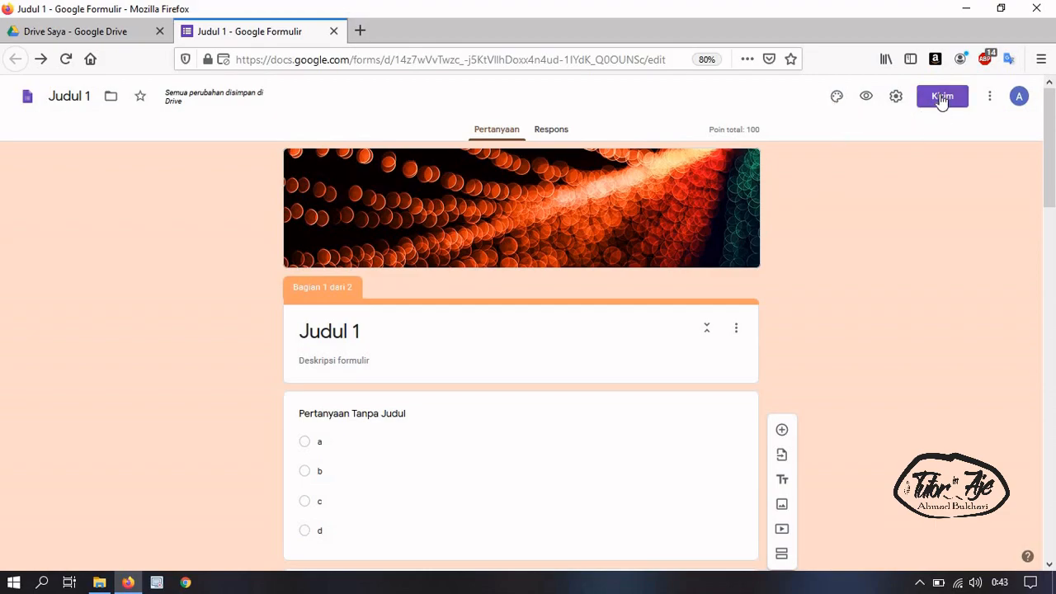
In the Send form Link tab, tick Perpendek URL and copy the shortened link
left_click(942, 98)
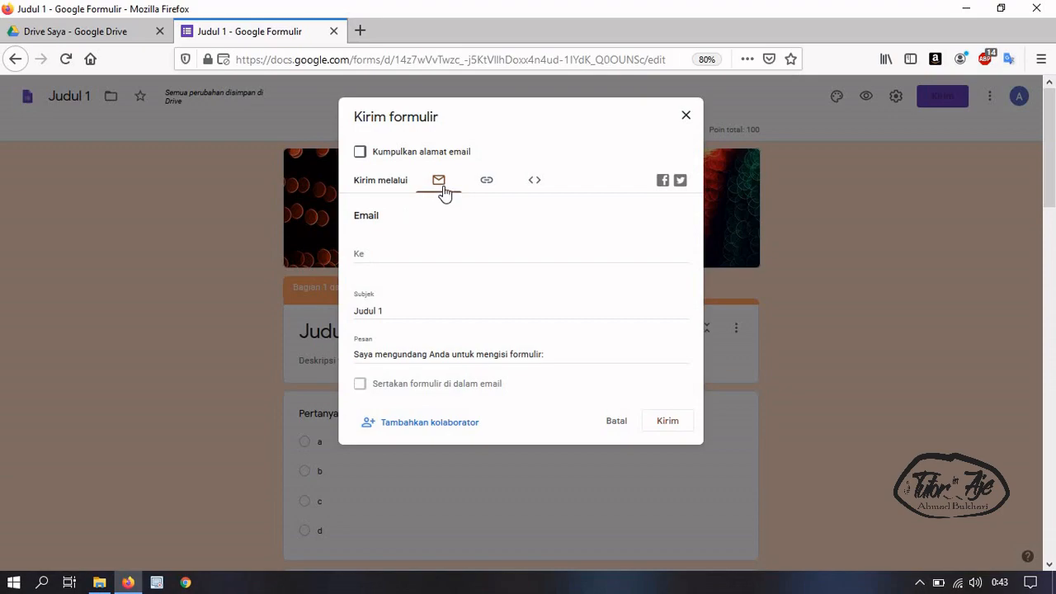
left_click(485, 182)
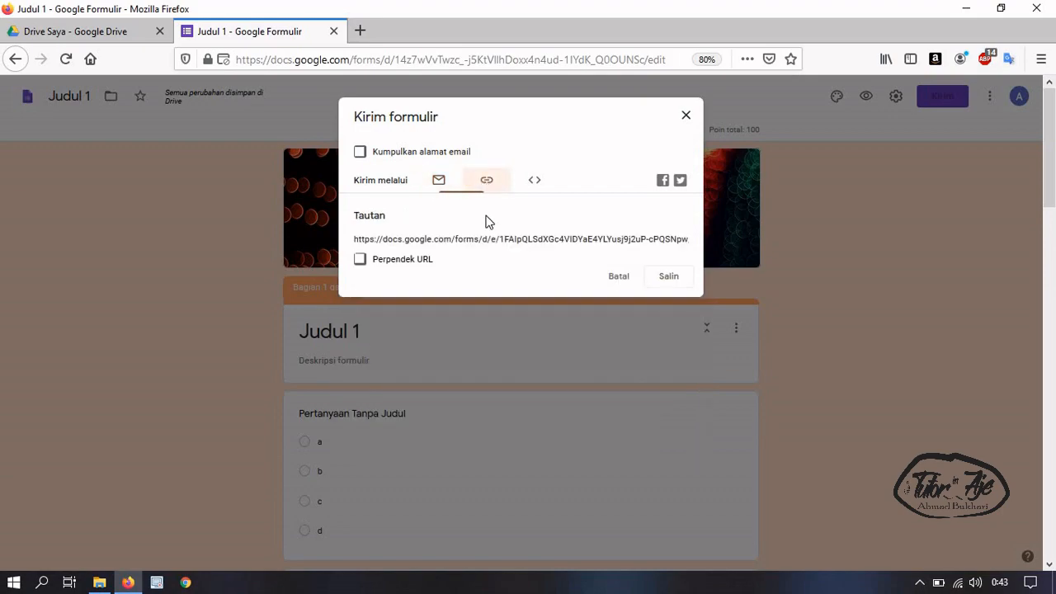
left_click(534, 180)
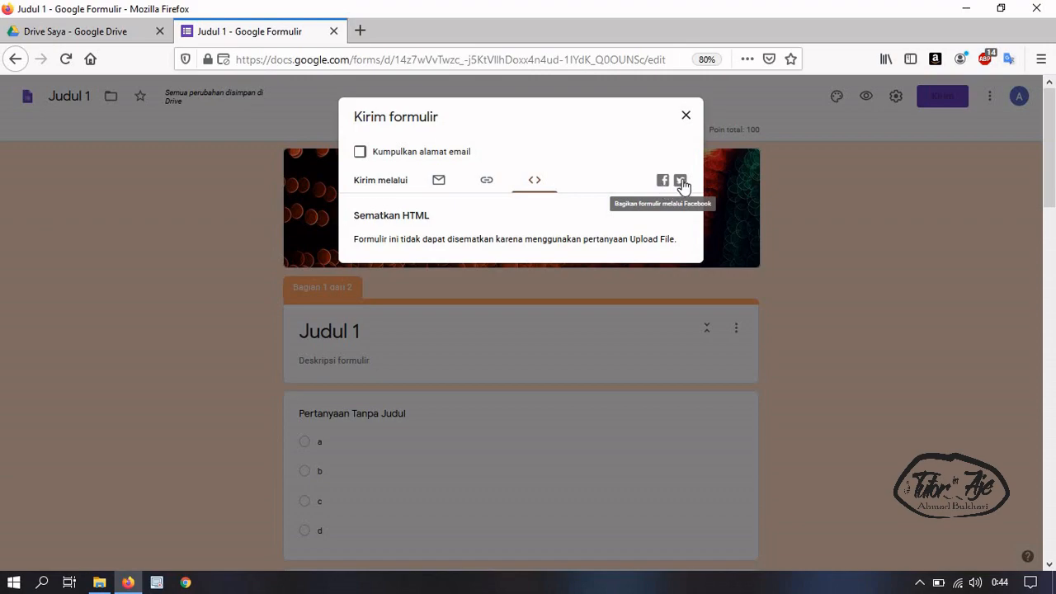
left_click(438, 181)
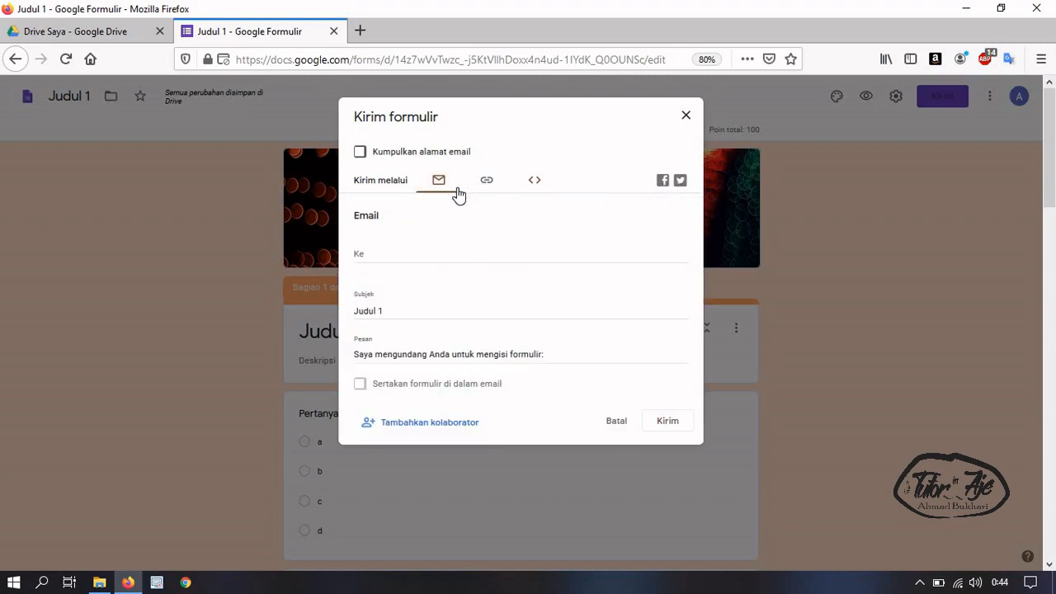
left_click(484, 186)
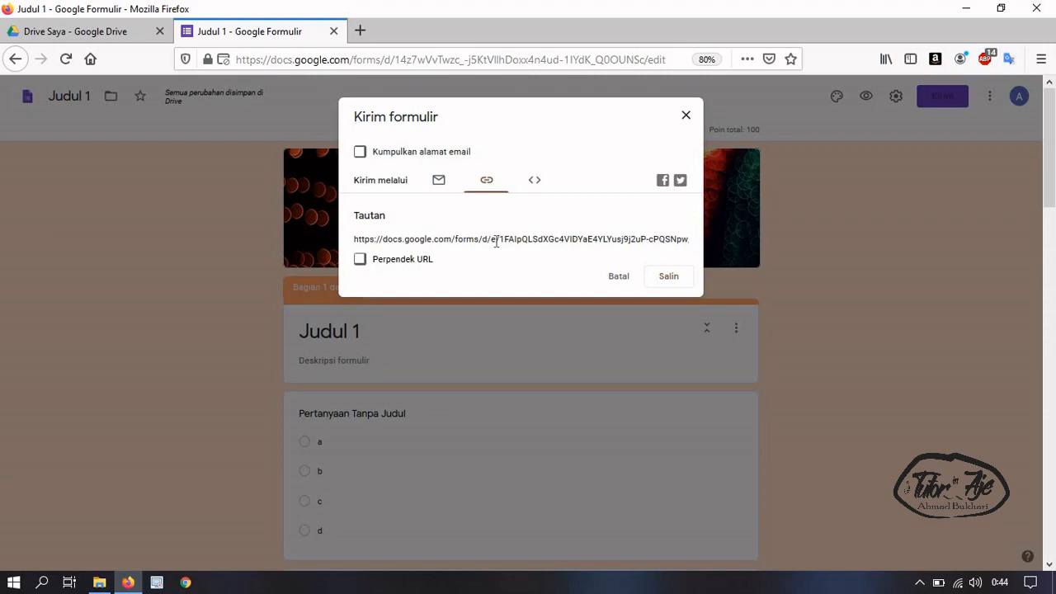
left_click(500, 243)
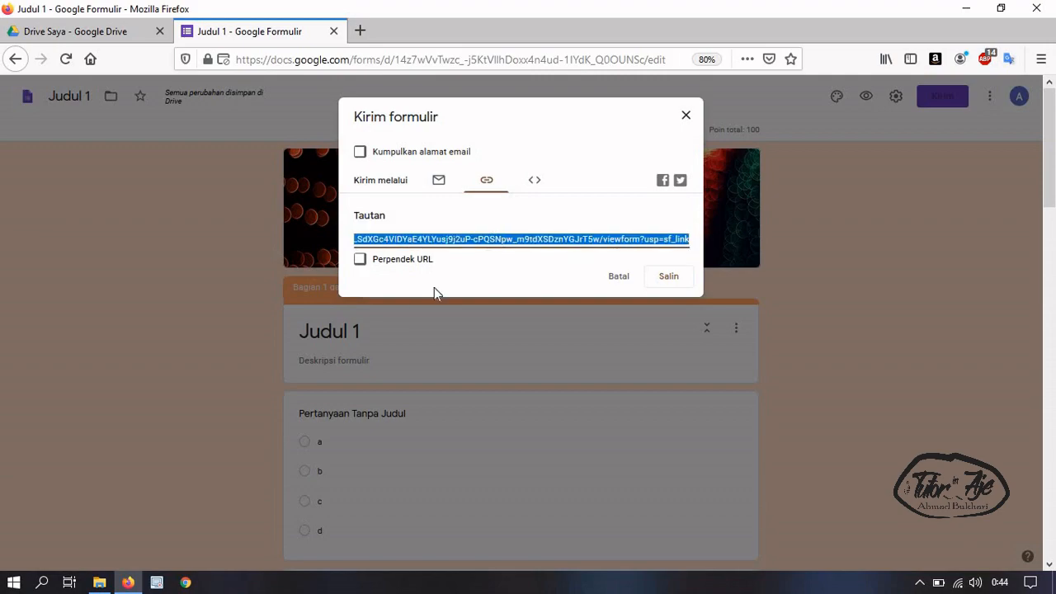
left_click(359, 259)
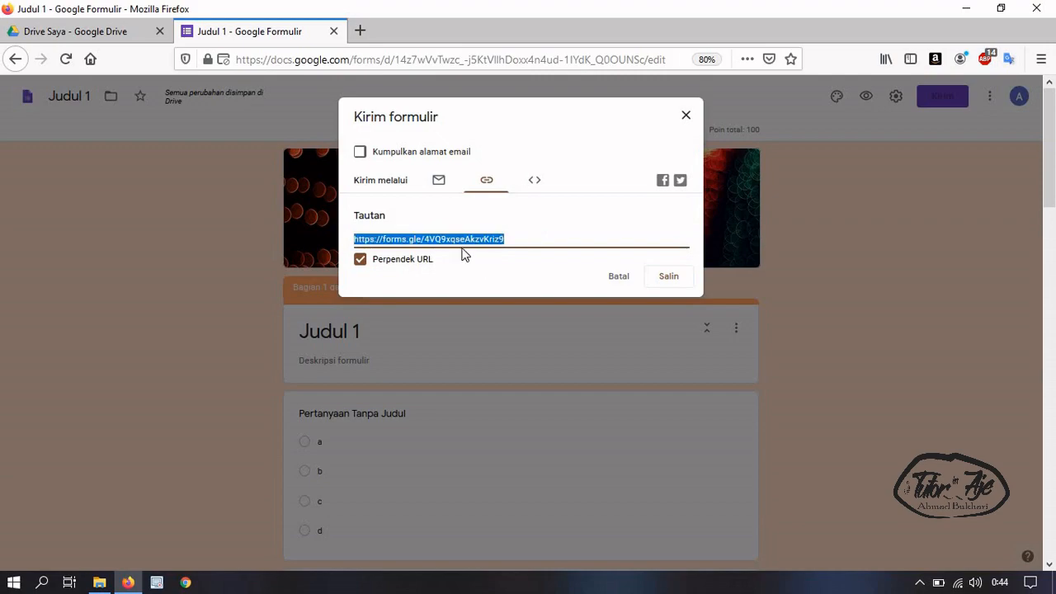
left_click(523, 236)
left_click(507, 239)
key("ctrl+c")
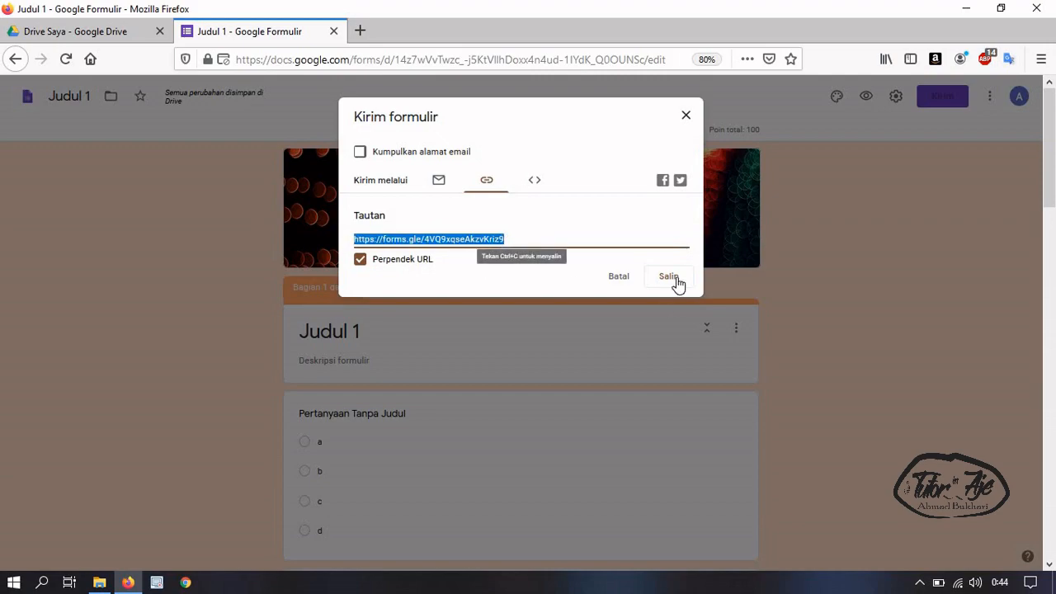
left_click(674, 279)
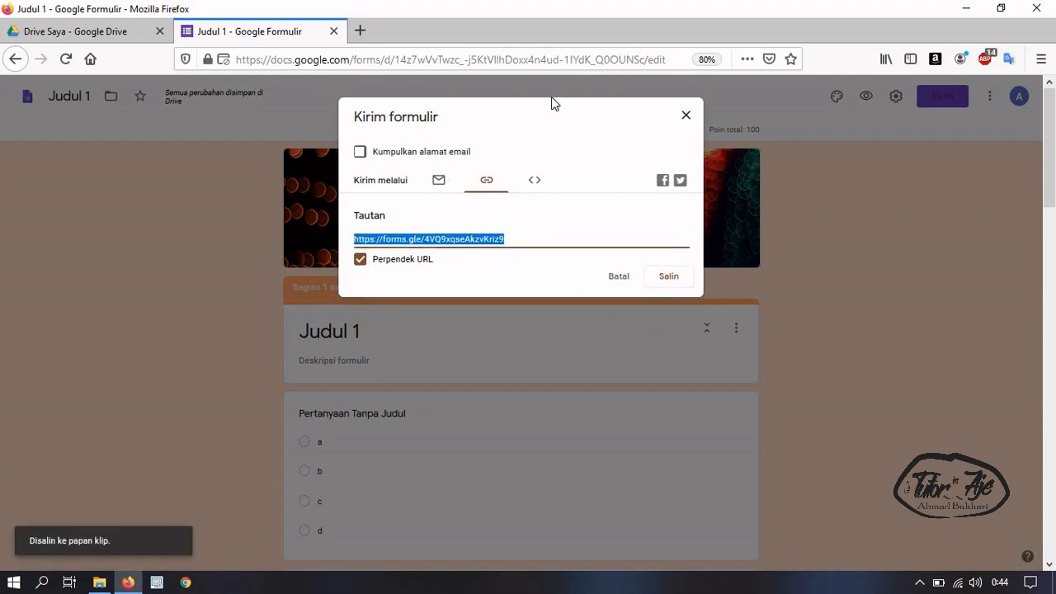
Open the copied forms.gle link in a new tab to review the live form, then close it
left_click(685, 114)
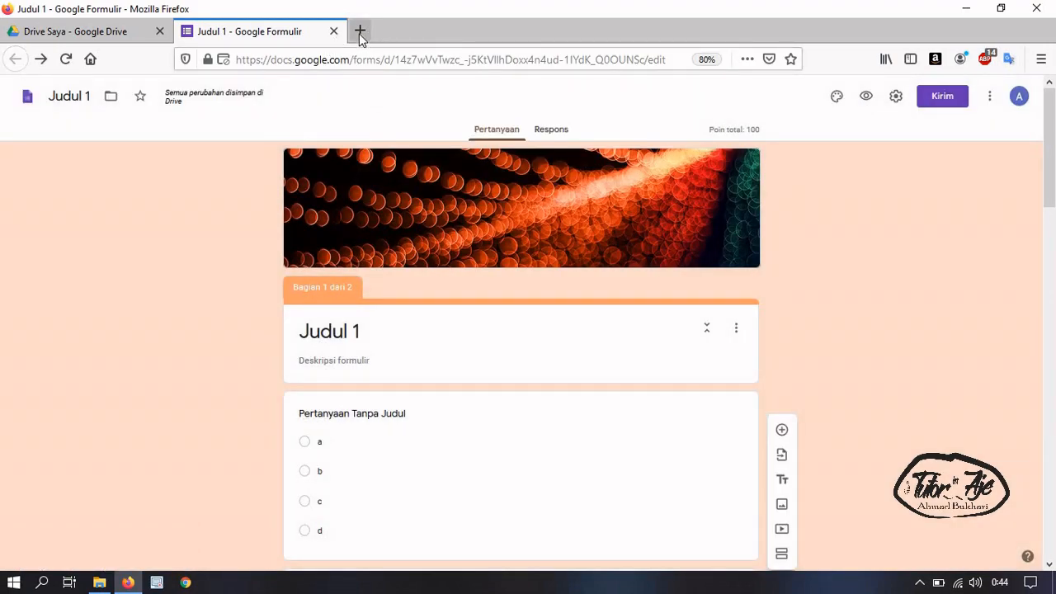
left_click(359, 32)
left_click(546, 64)
key("ctrl+v")
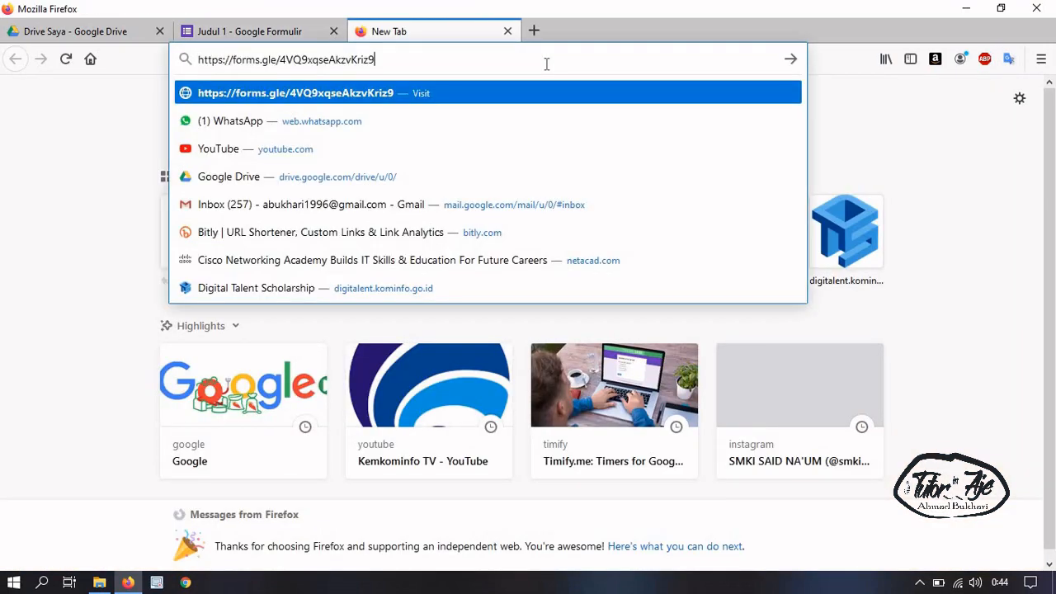
key("Return")
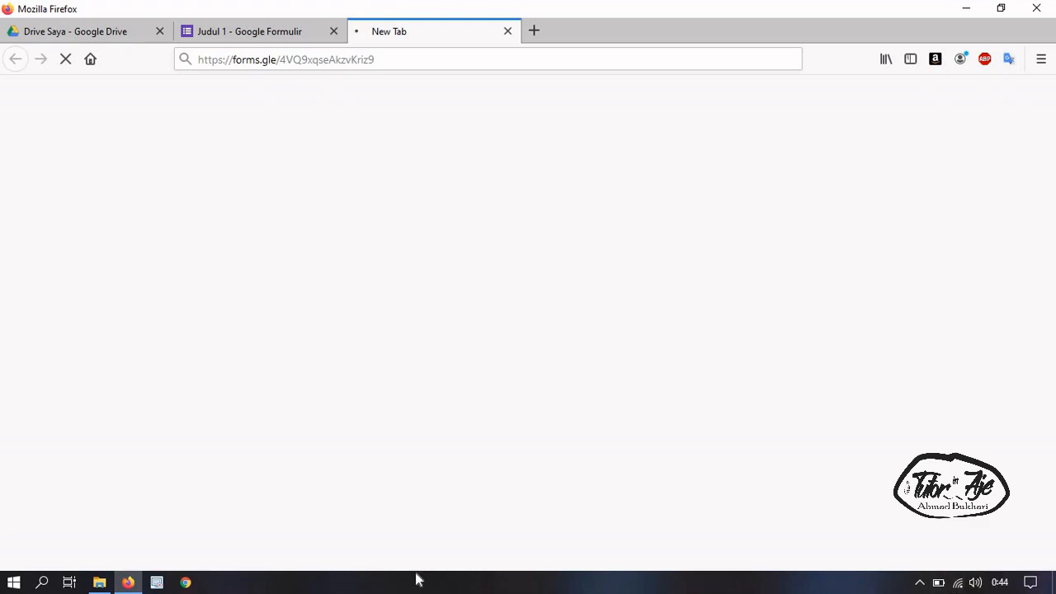
key("super+r")
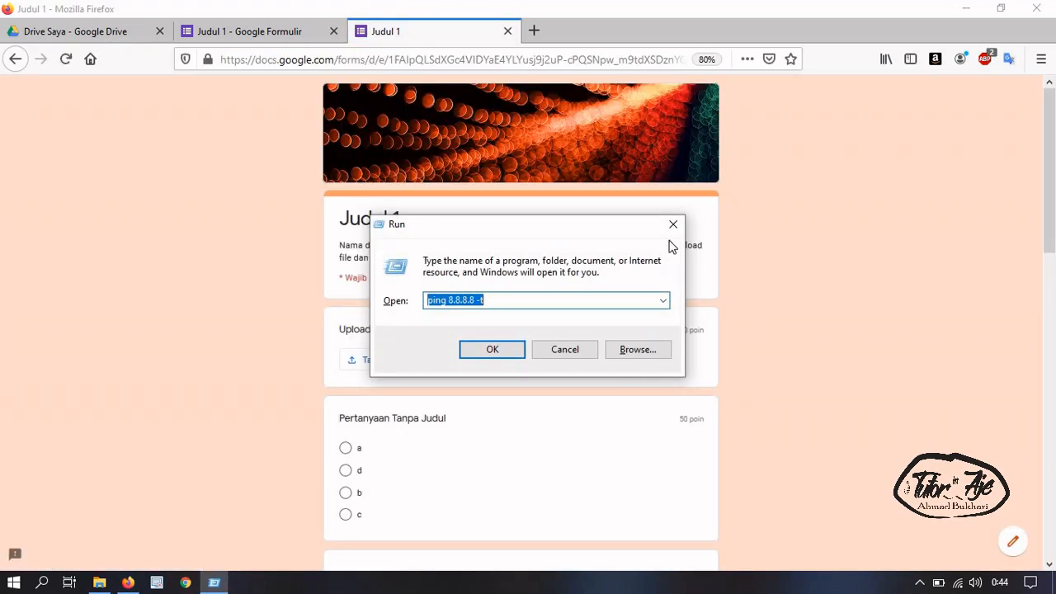
left_click(673, 224)
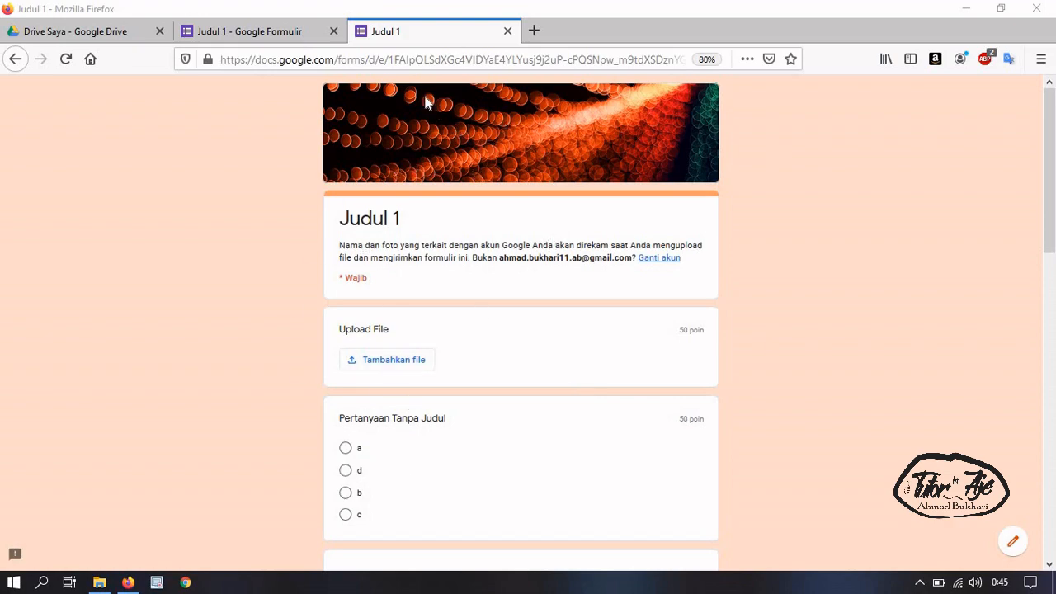
left_click(508, 32)
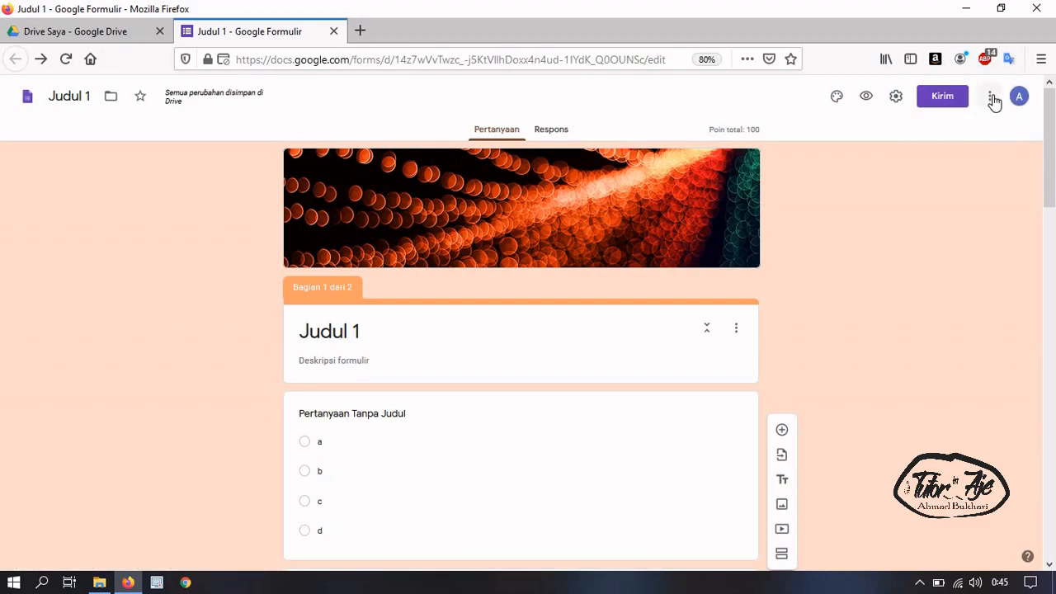
Find Timify.me in the add-on Marketplace and start installing it with Instal and LANJUTKAN
left_click(991, 106)
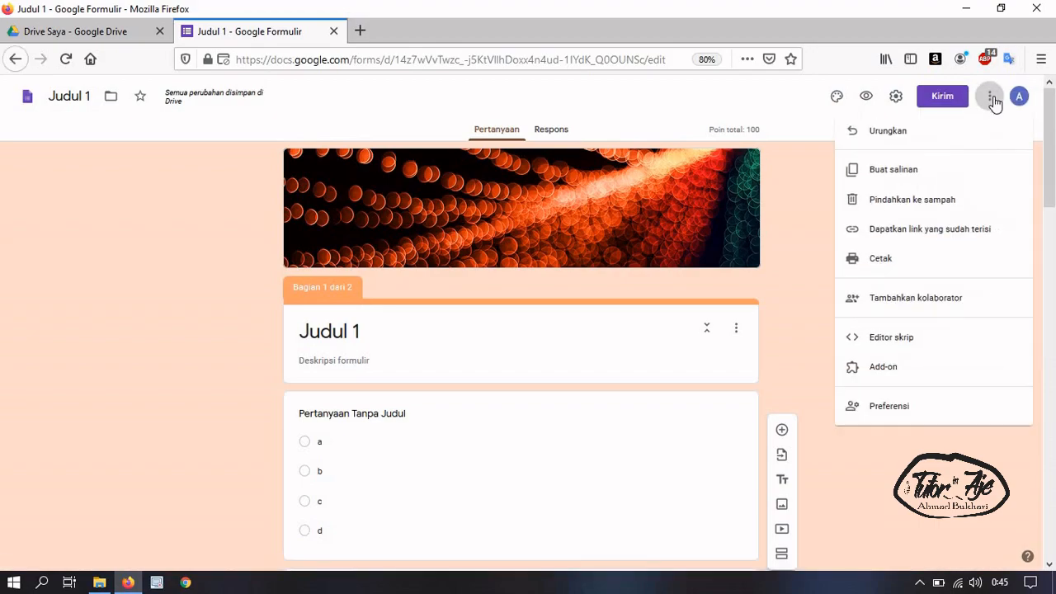
left_click(890, 373)
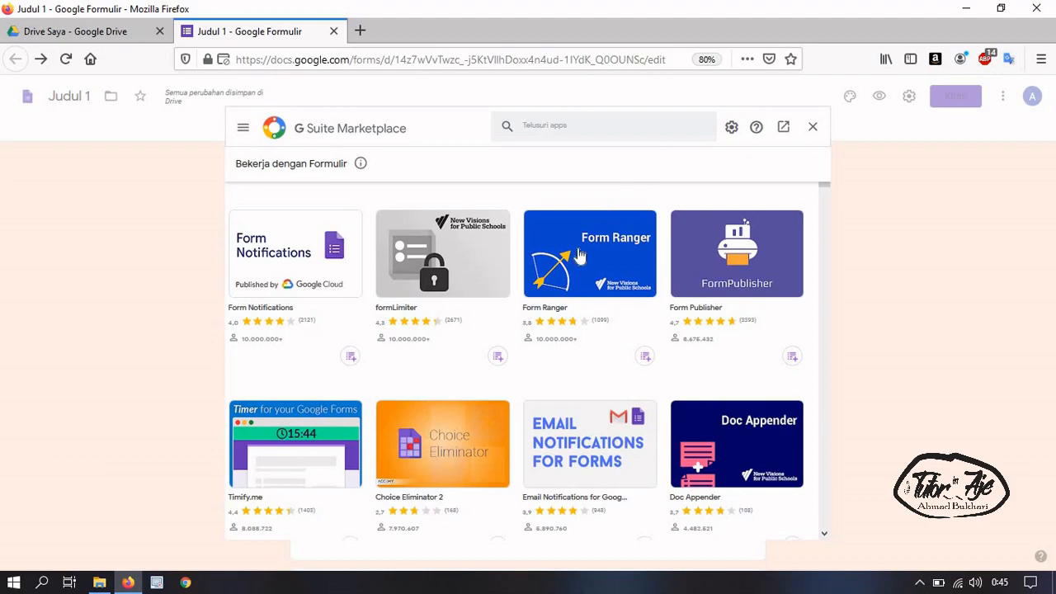
scroll(228, 493, "down", 1)
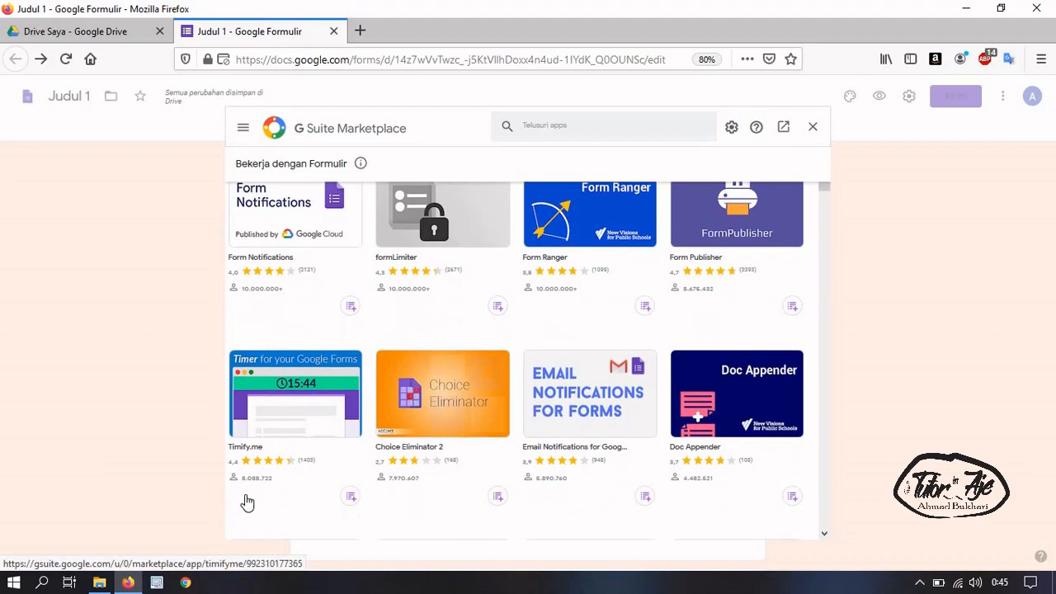
left_click(288, 425)
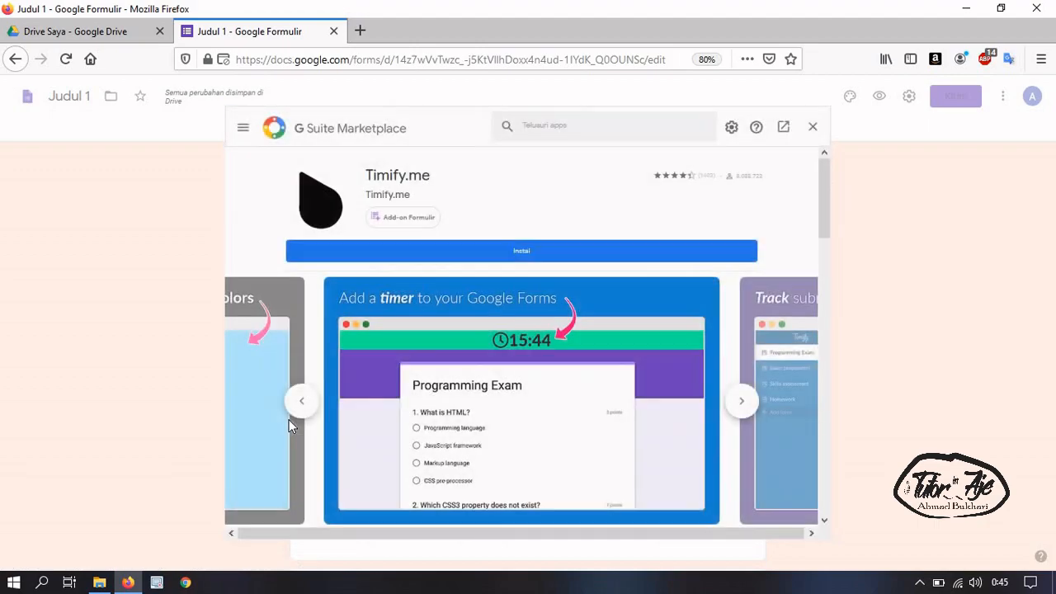
left_click(529, 254)
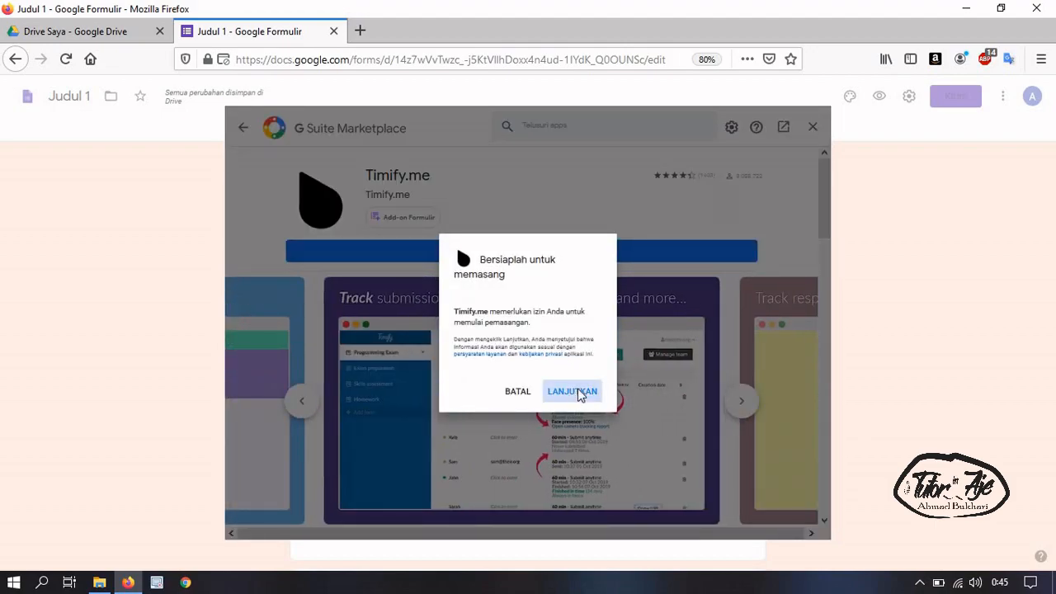
left_click(577, 392)
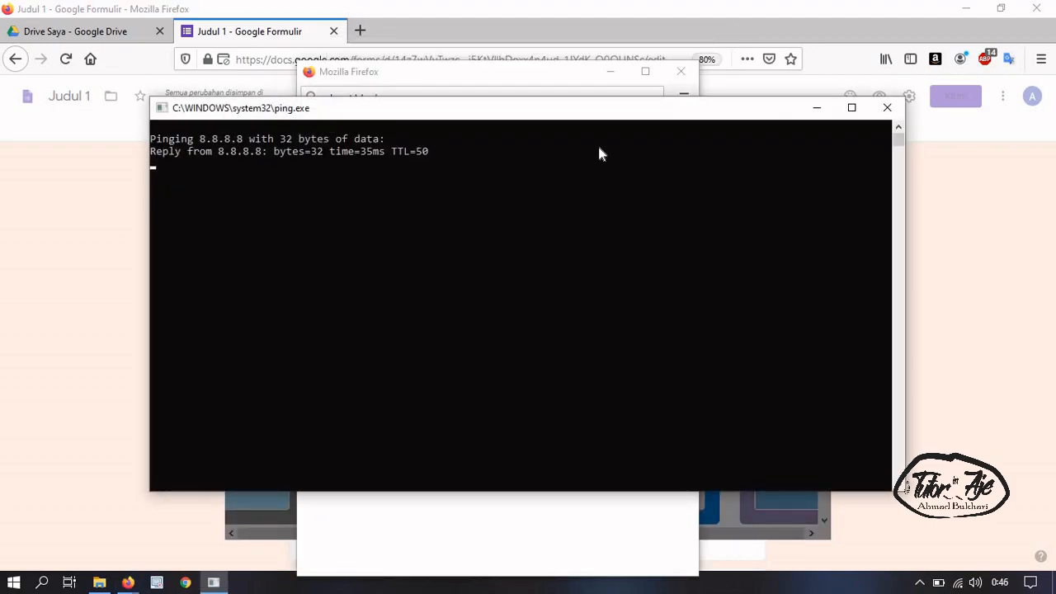
Choose the Google account, allow Timify.me access, finish setup and close the Marketplace
left_click(566, 73)
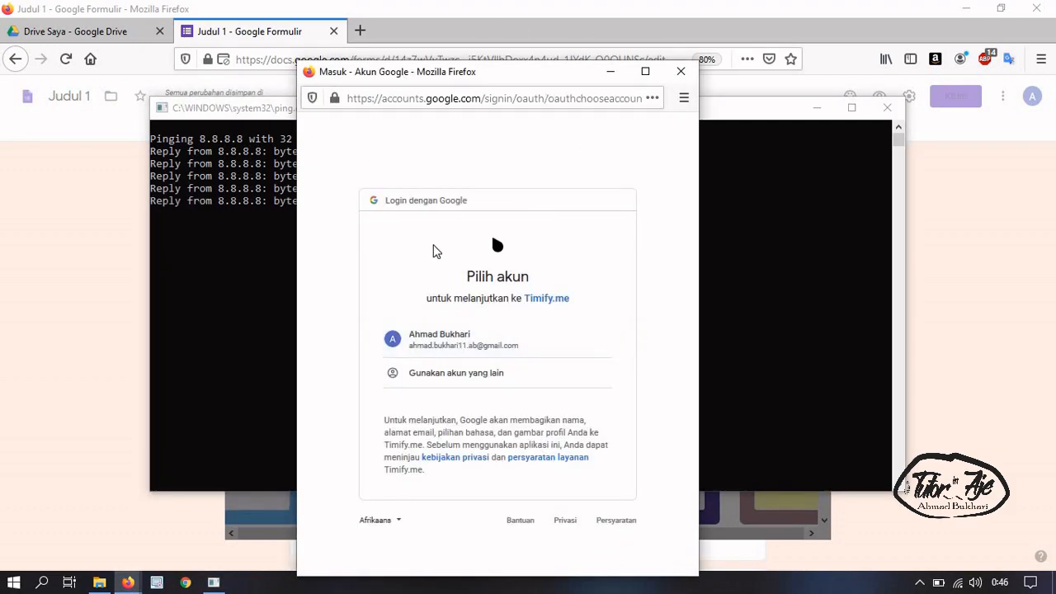
left_click(212, 337)
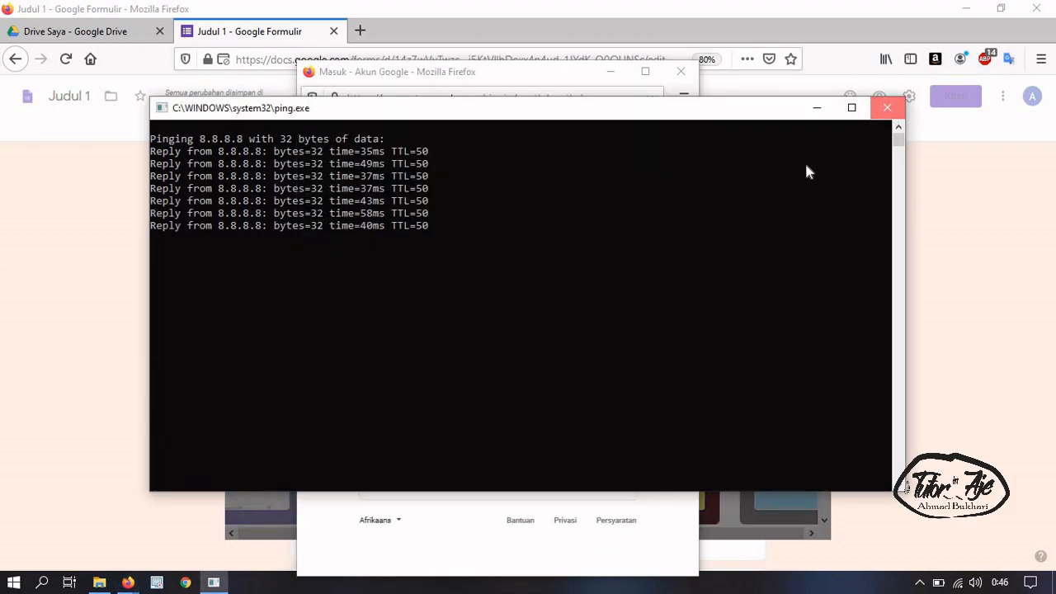
left_click(879, 116)
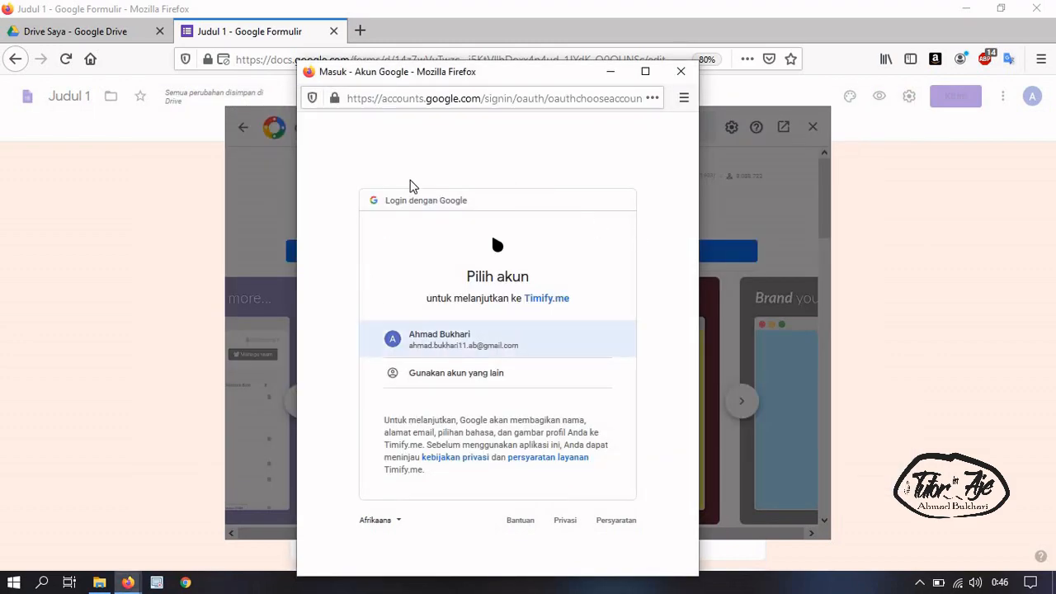
left_click(443, 347)
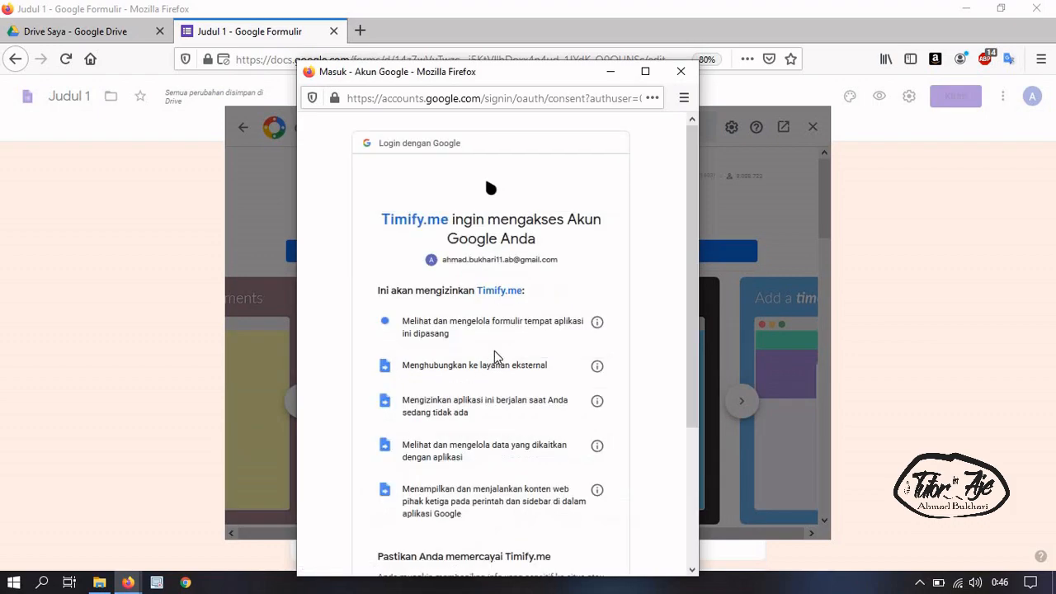
scroll(568, 302, "down", 5)
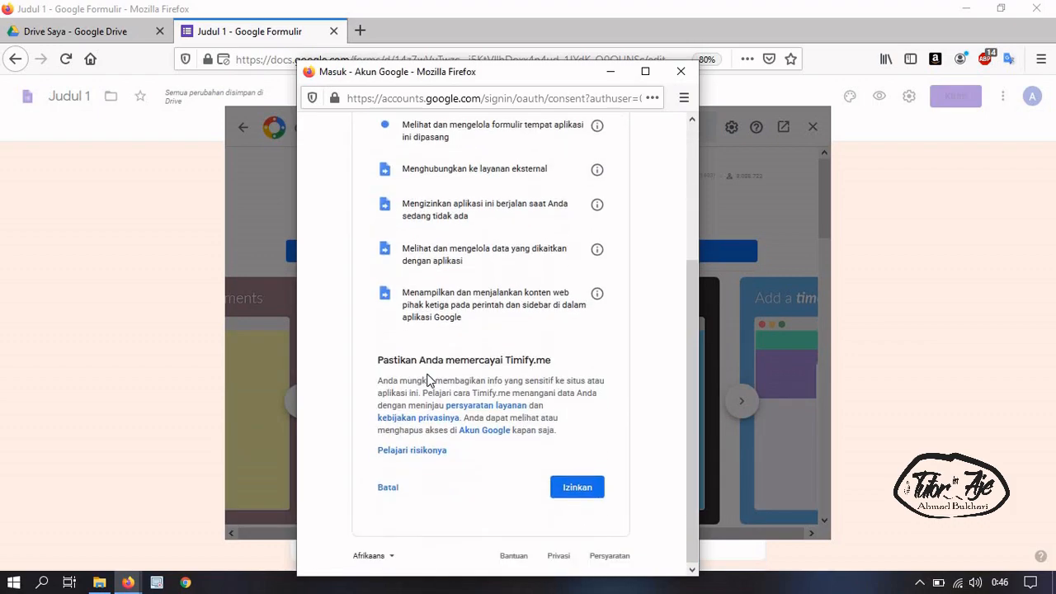
left_click(577, 487)
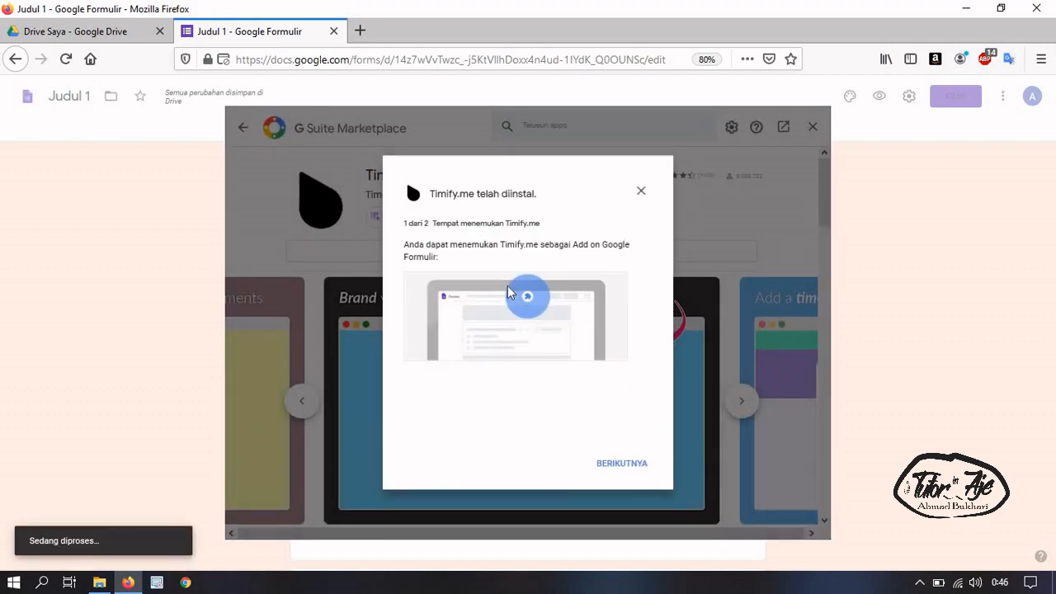
left_click(611, 472)
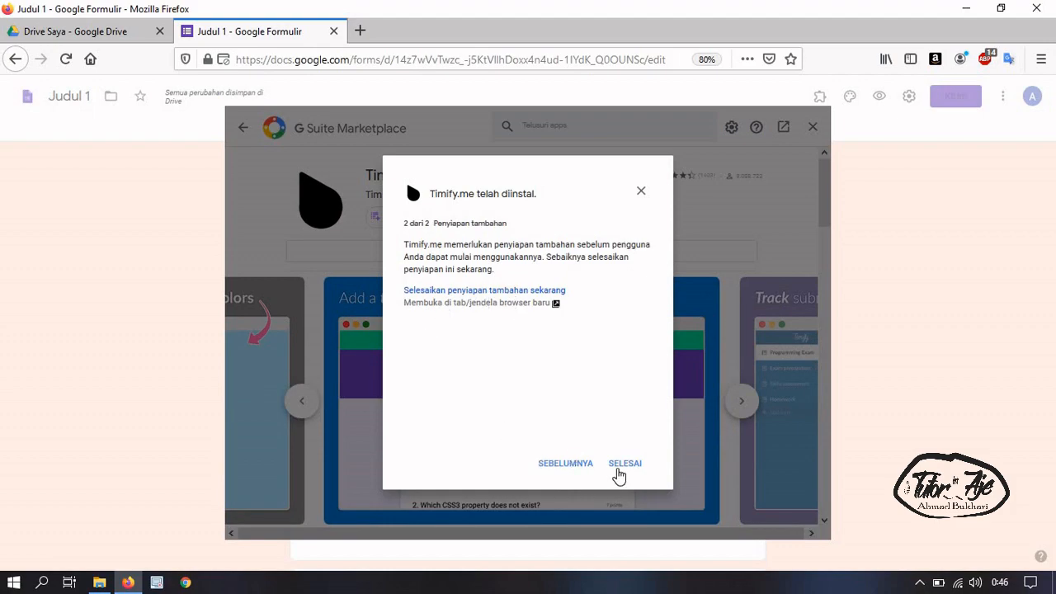
left_click(616, 470)
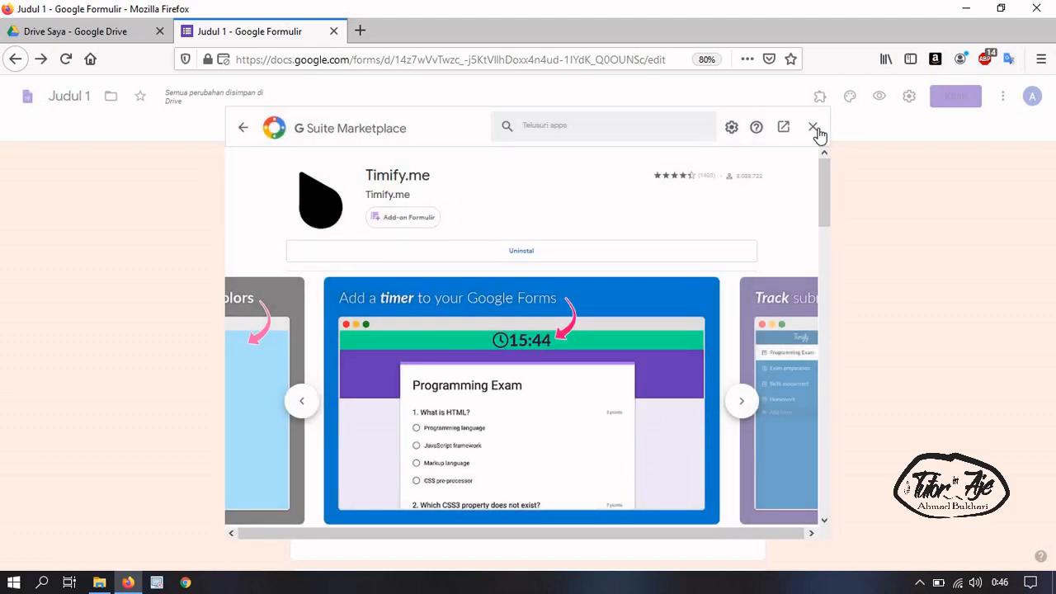
left_click(813, 127)
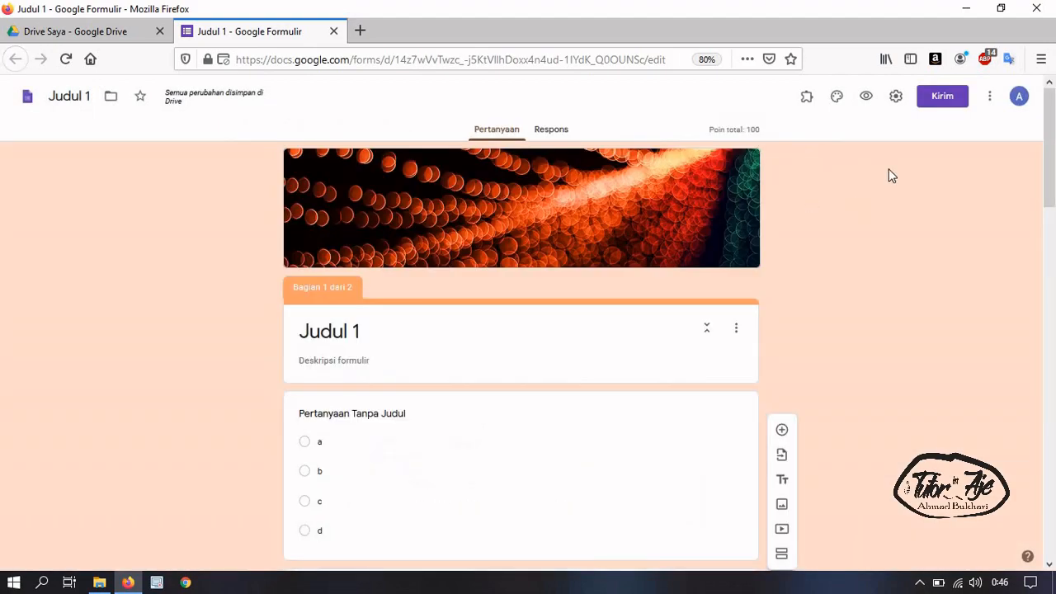
Launch Timify.me from the installed add-ons list to show its token connect screen
left_click(807, 98)
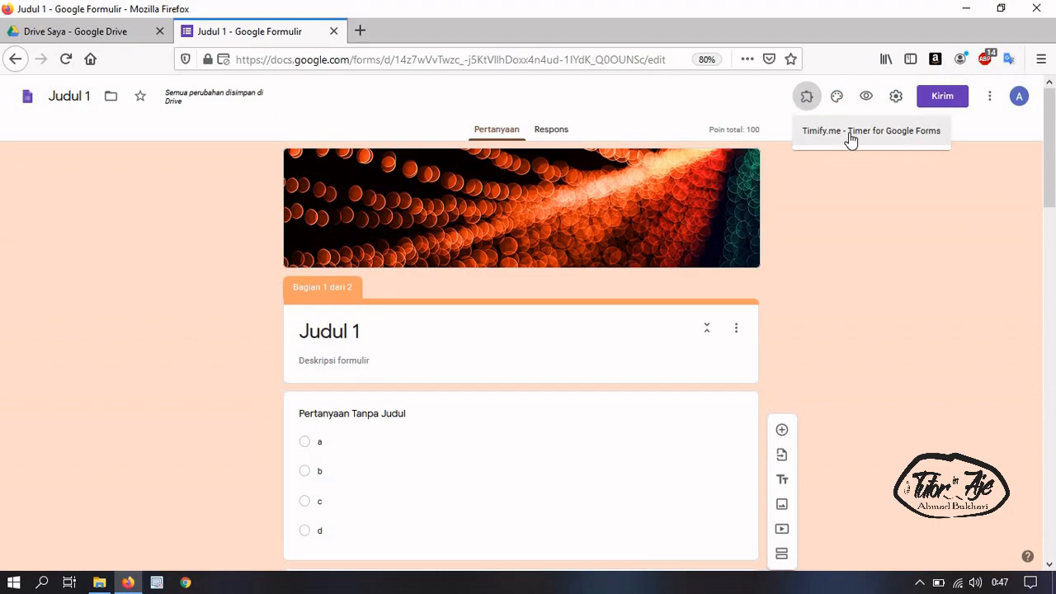
left_click(851, 141)
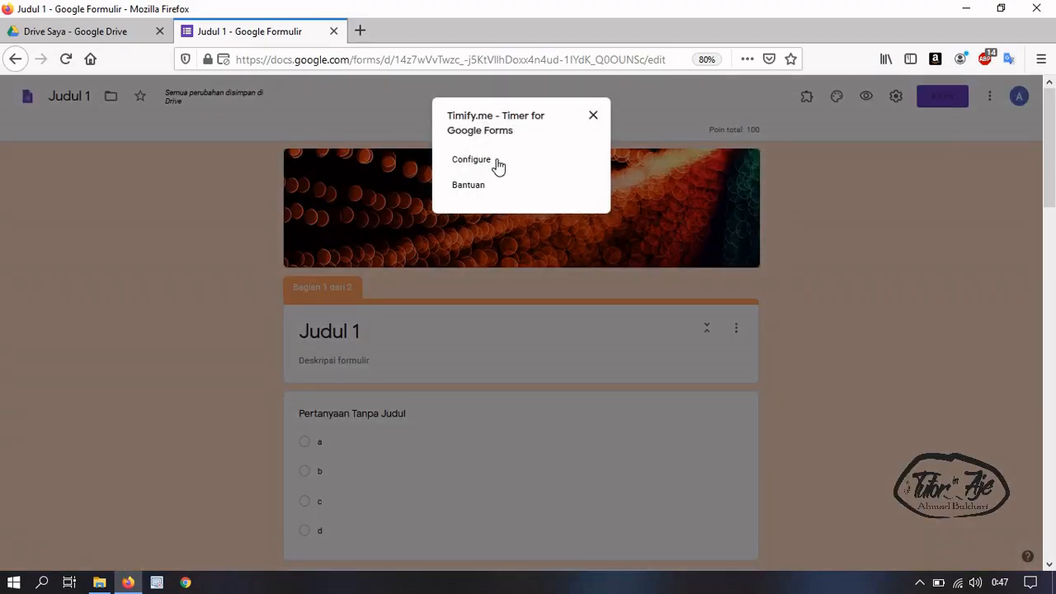
left_click(481, 165)
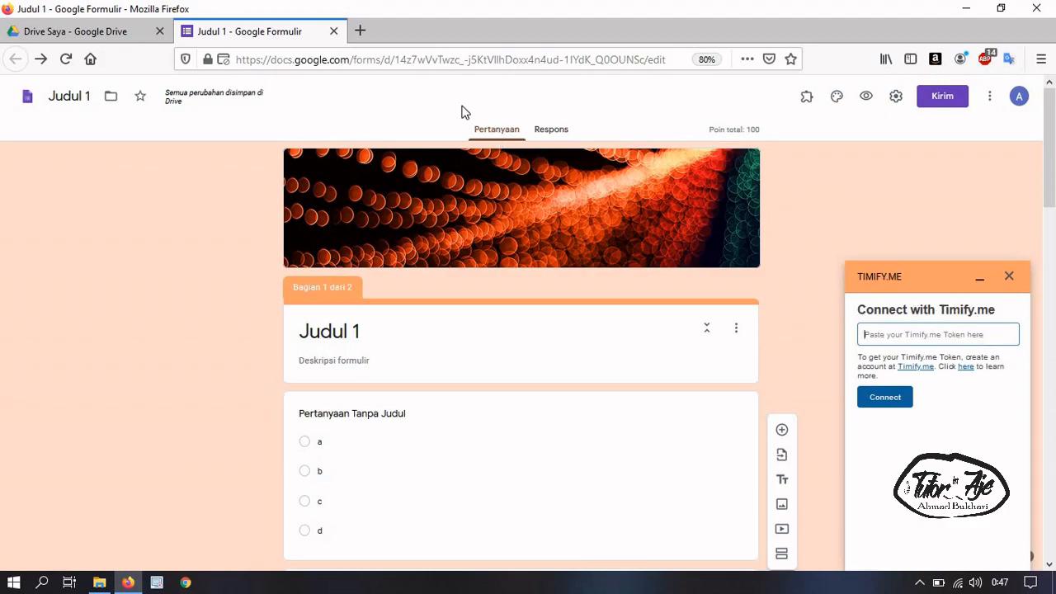
Go to timify.me in a new tab, log out, and choose Sign in with Google
key("ctrl+t")
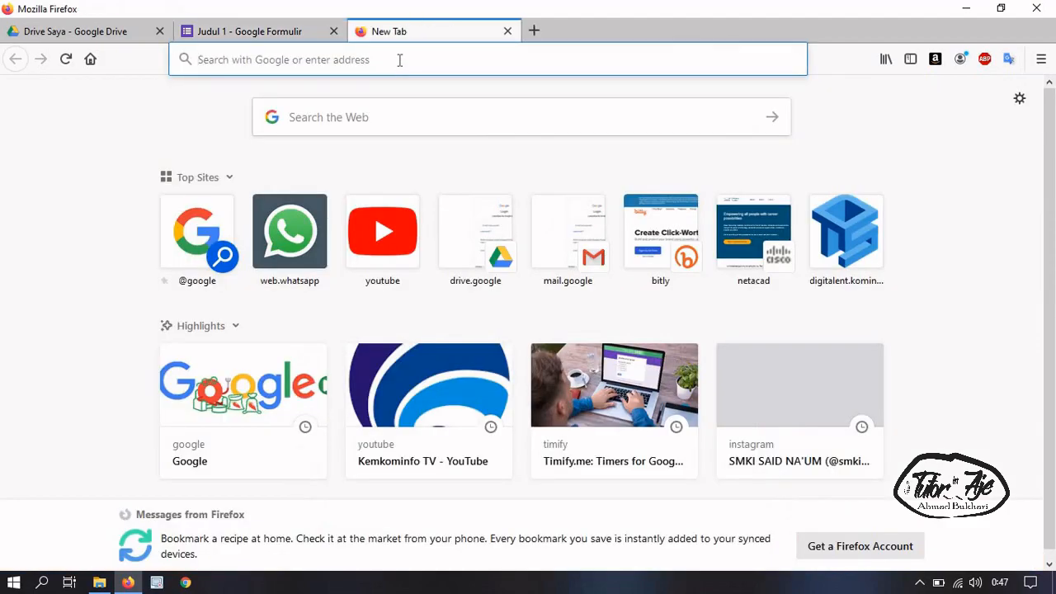
left_click(399, 59)
type("timi")
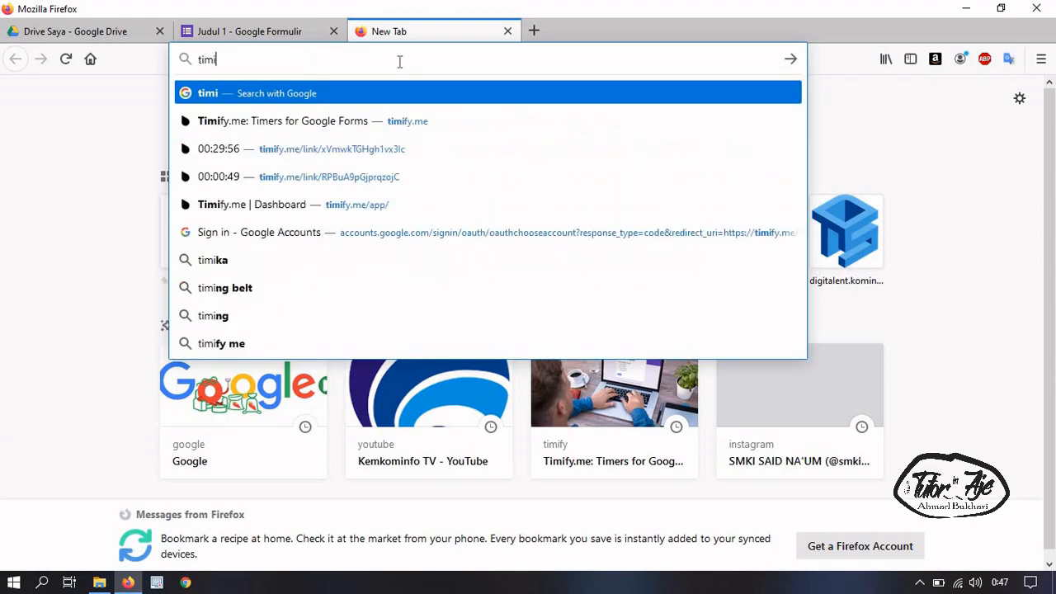
type("fy.me")
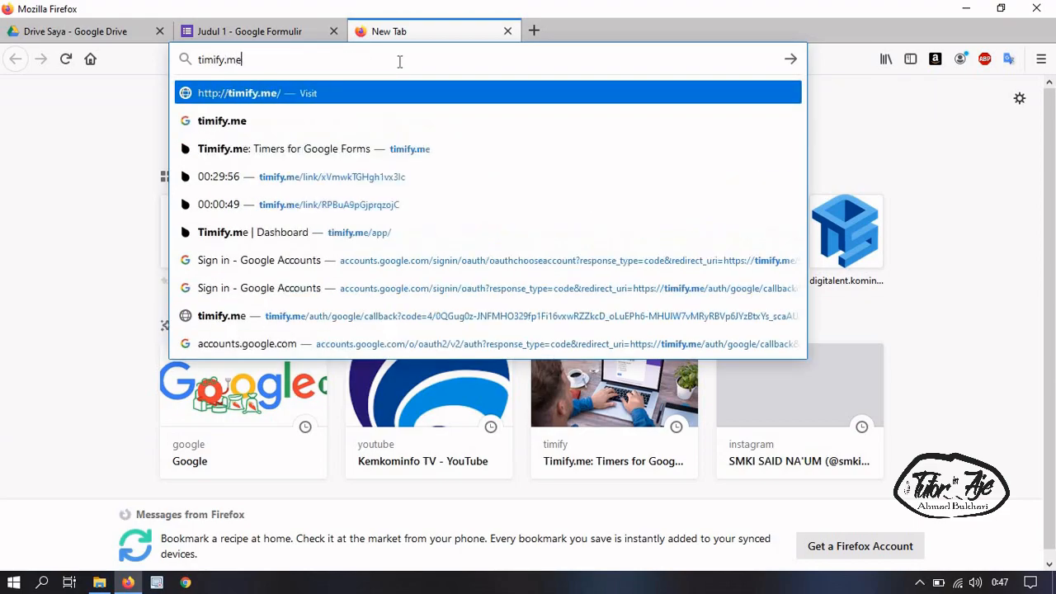
key("Return")
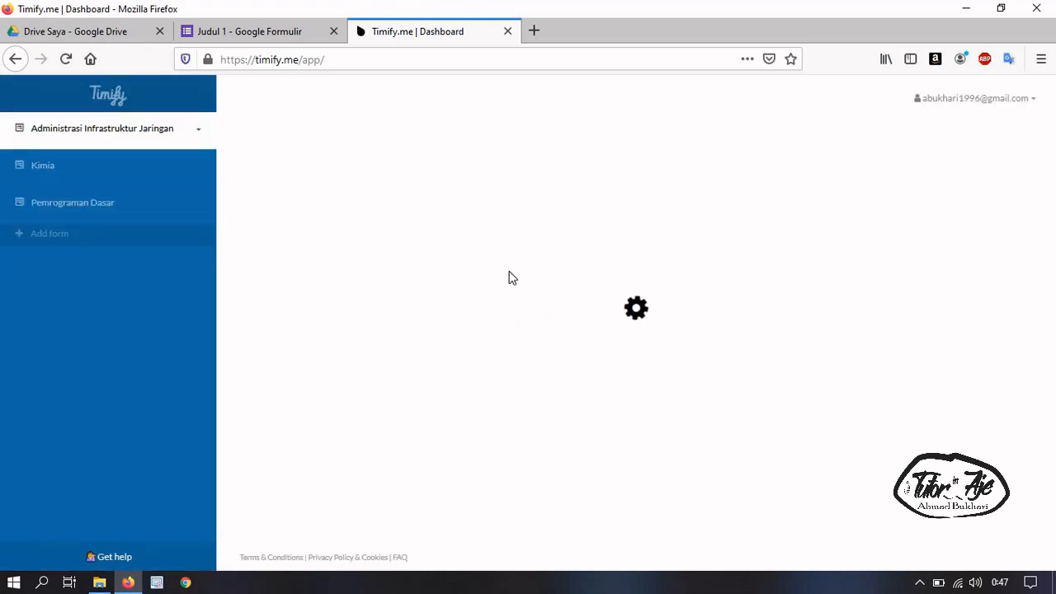
left_click(986, 101)
left_click(973, 206)
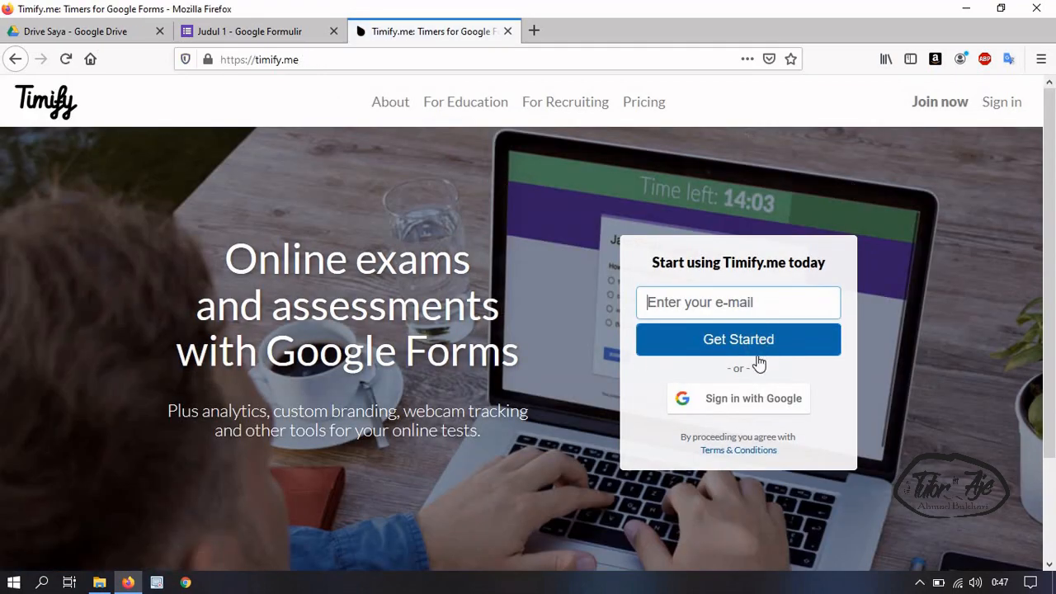
left_click(750, 406)
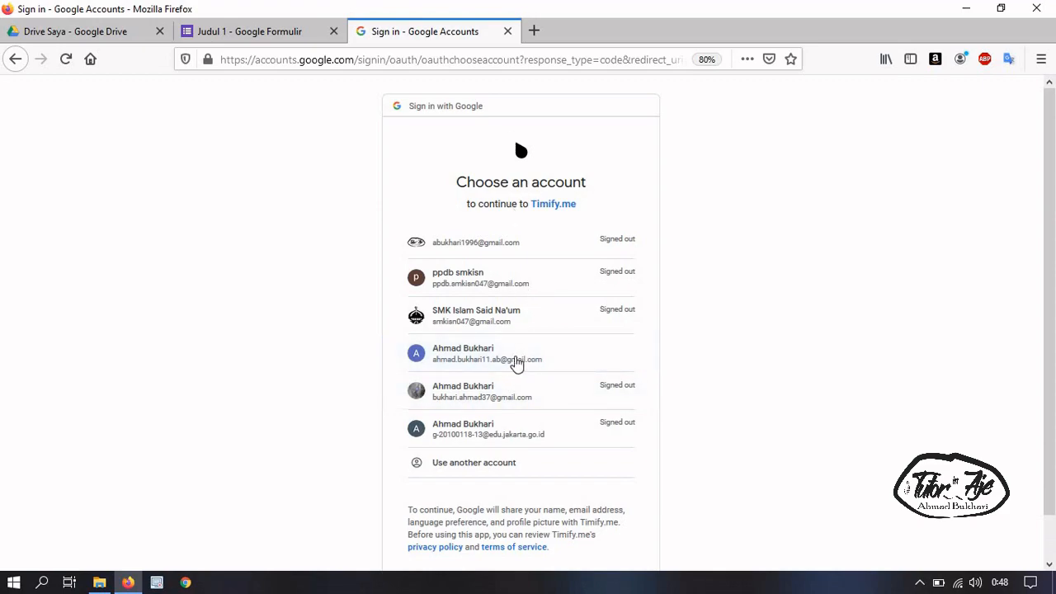
Pick the Google account and accept the Timify.me terms and conditions
left_click(508, 364)
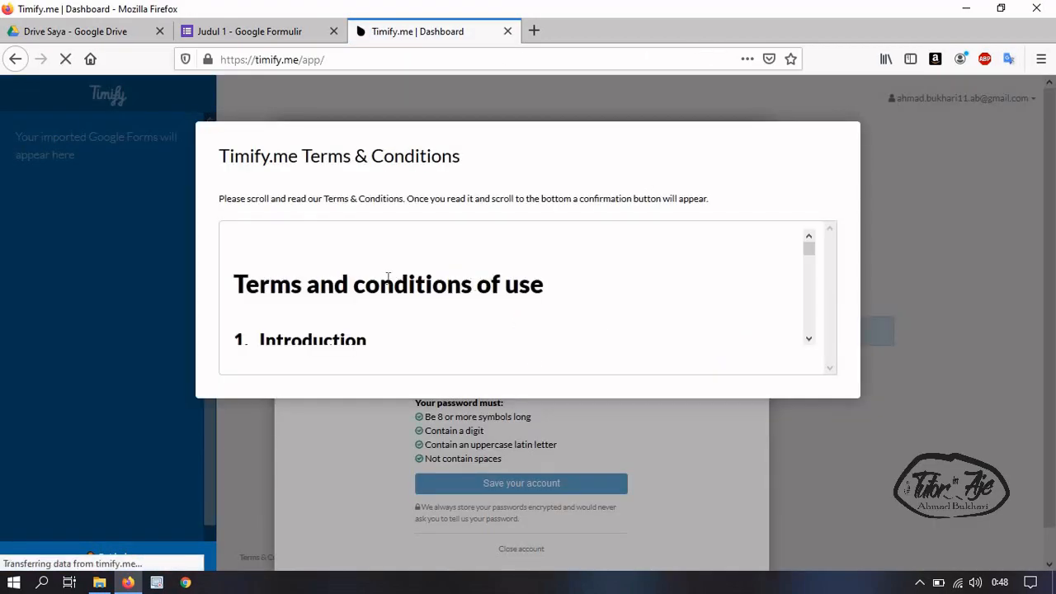
scroll(565, 260, "down", 5)
scroll(567, 260, "down", 10)
scroll(827, 266, "down", 20)
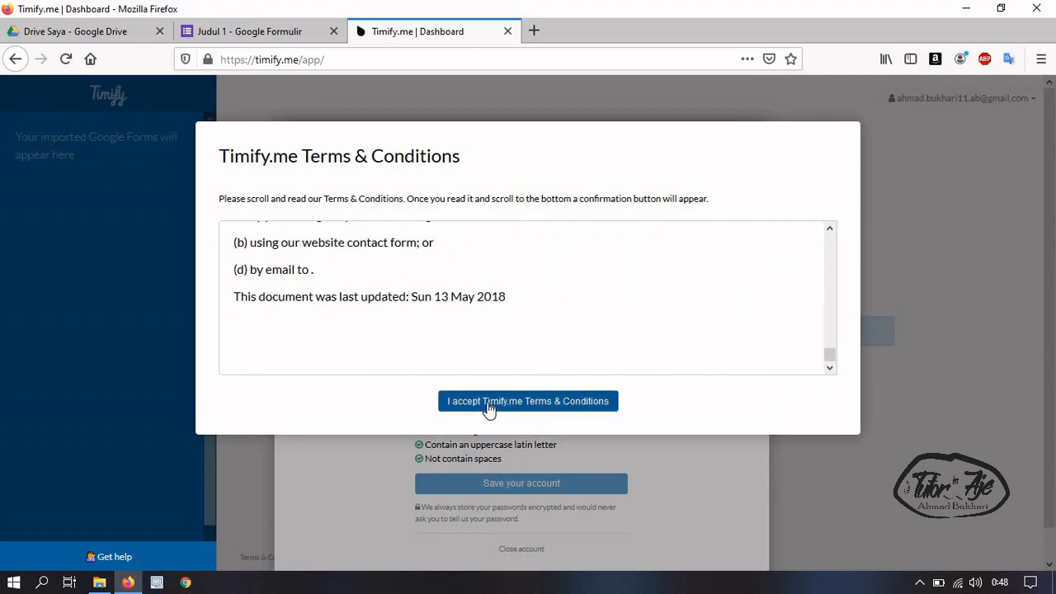
left_click(498, 403)
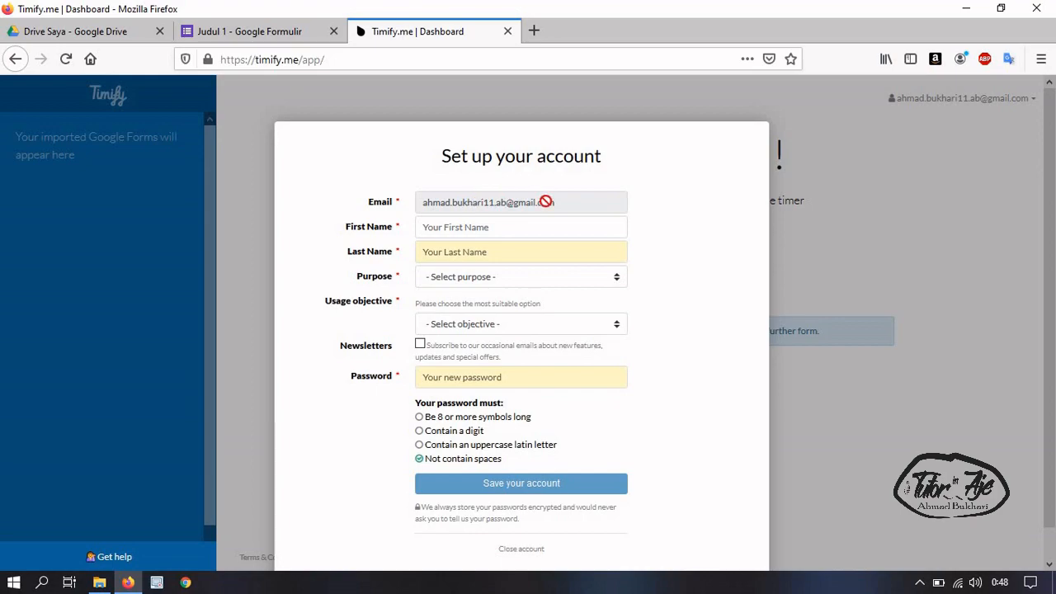
Enter first and last name, choose Personal purpose and Education objective, and tick Newsletters
left_click(528, 227)
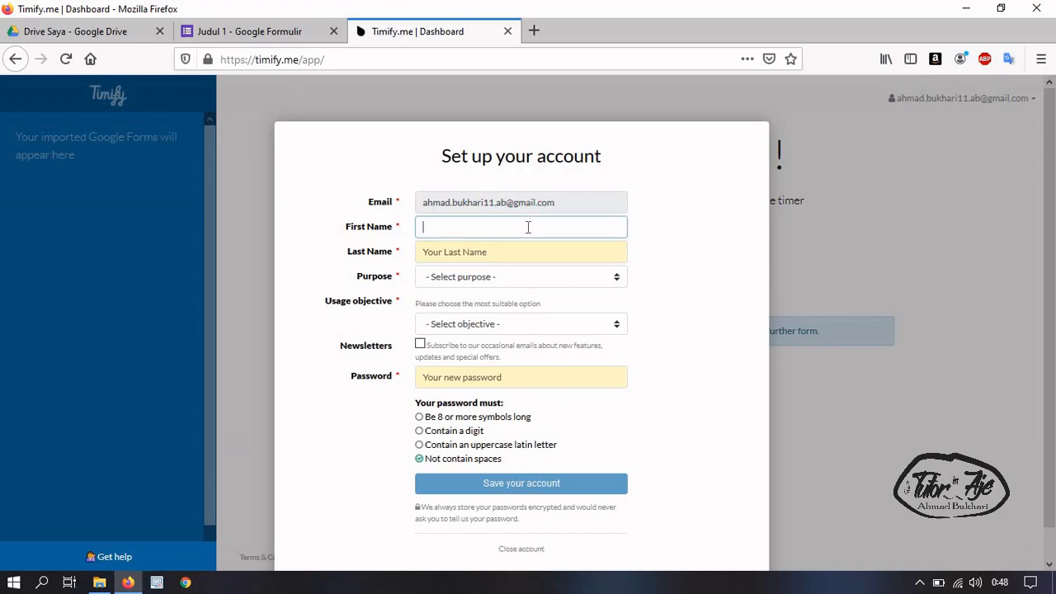
key("Tab")
type("B")
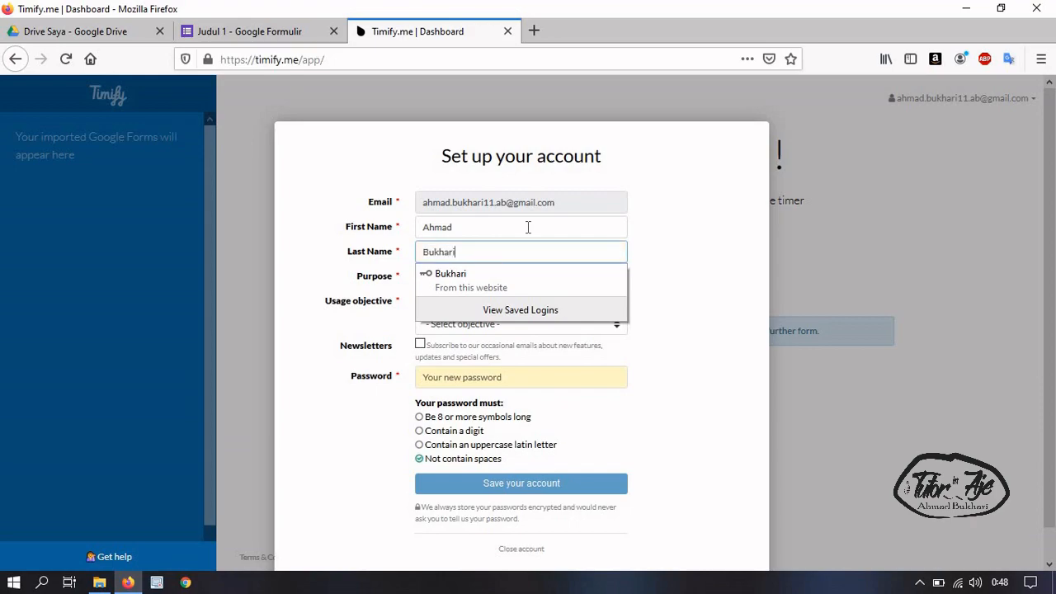
left_click(716, 251)
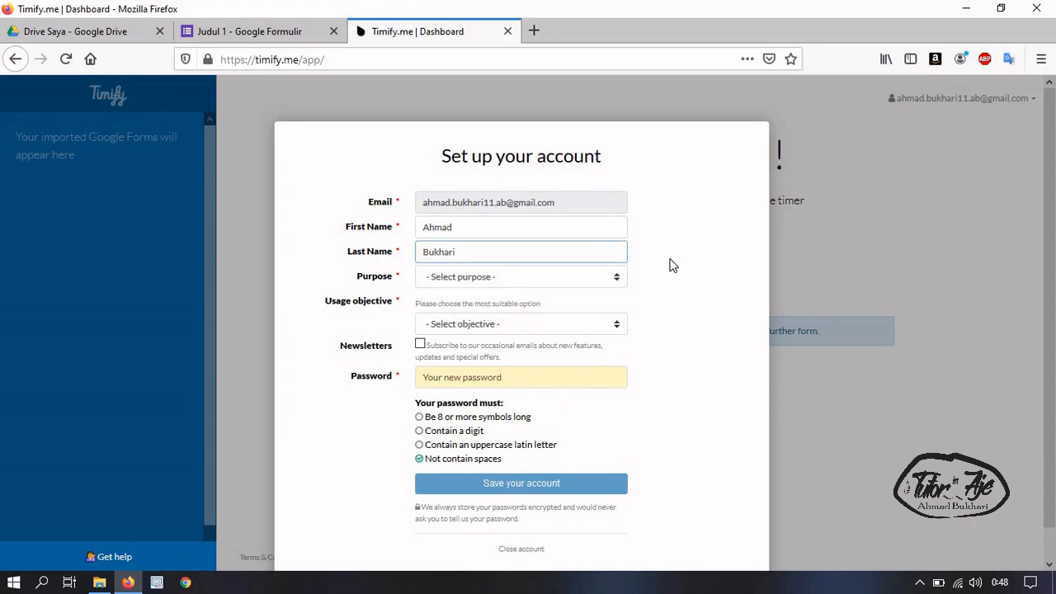
left_click(520, 280)
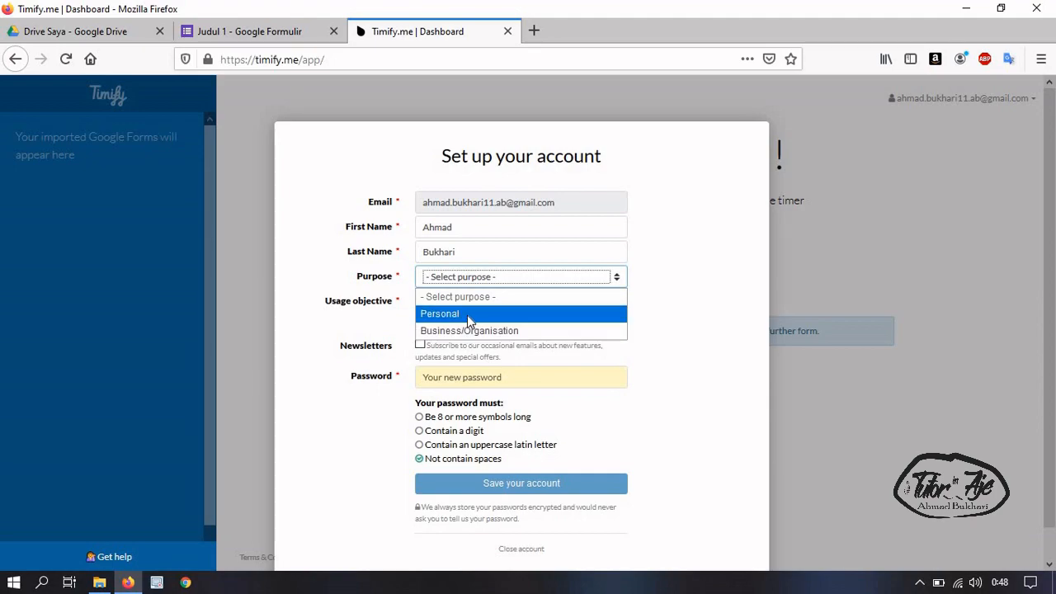
left_click(467, 314)
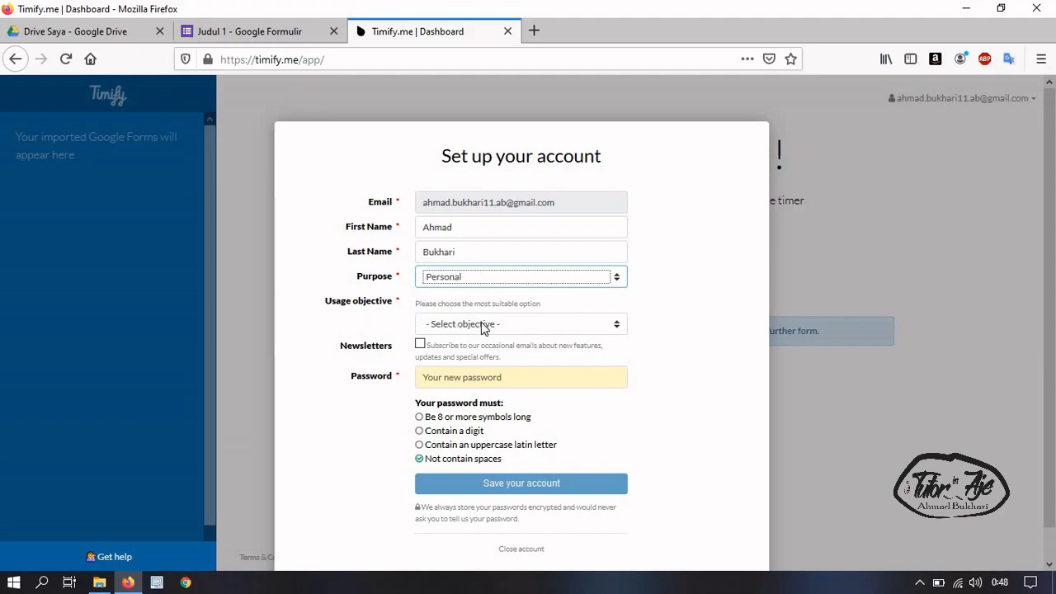
left_click(483, 327)
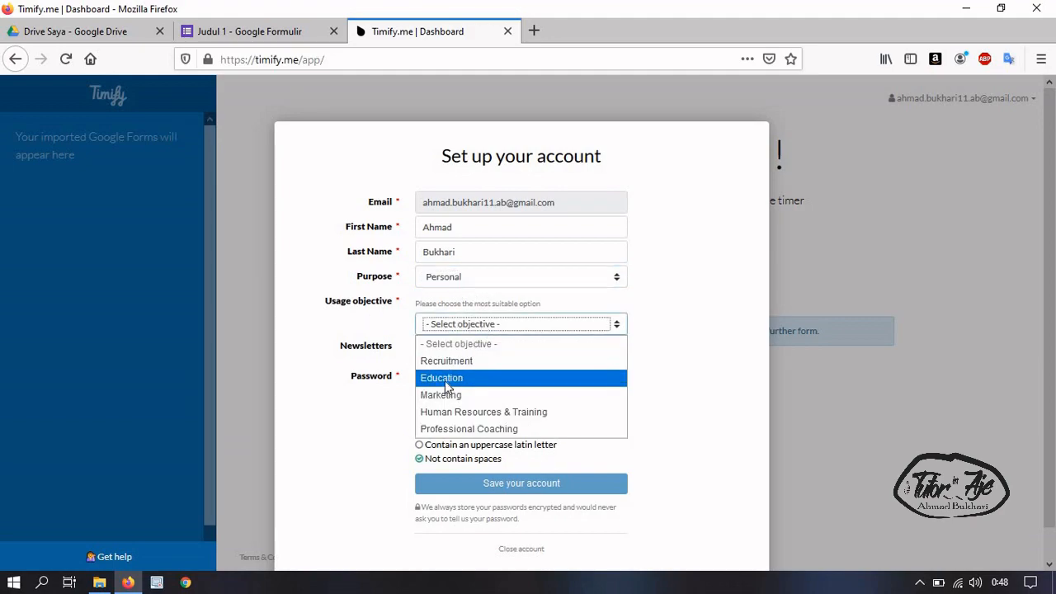
left_click(445, 379)
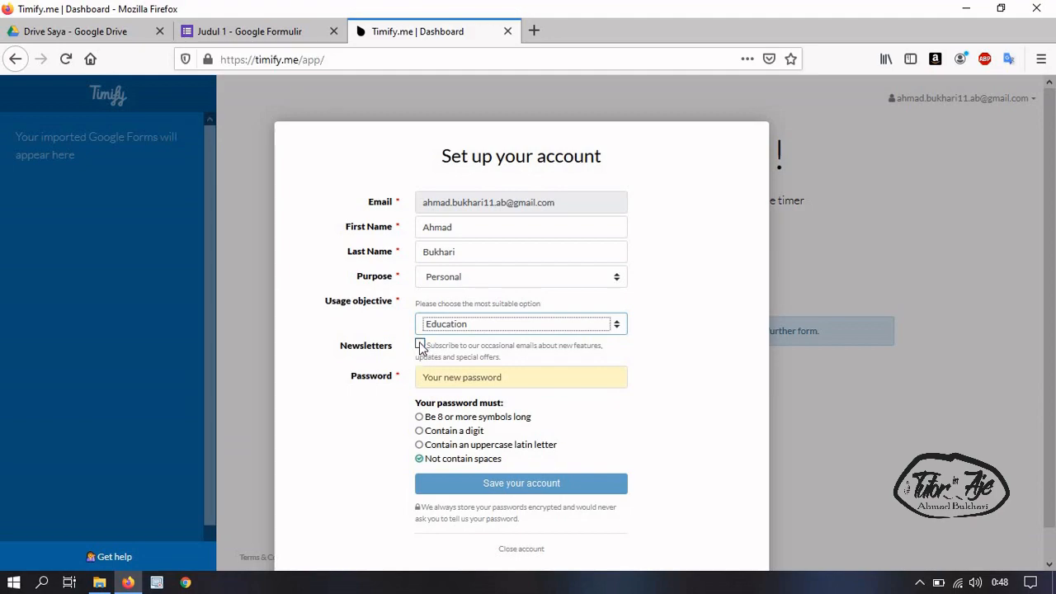
left_click(421, 345)
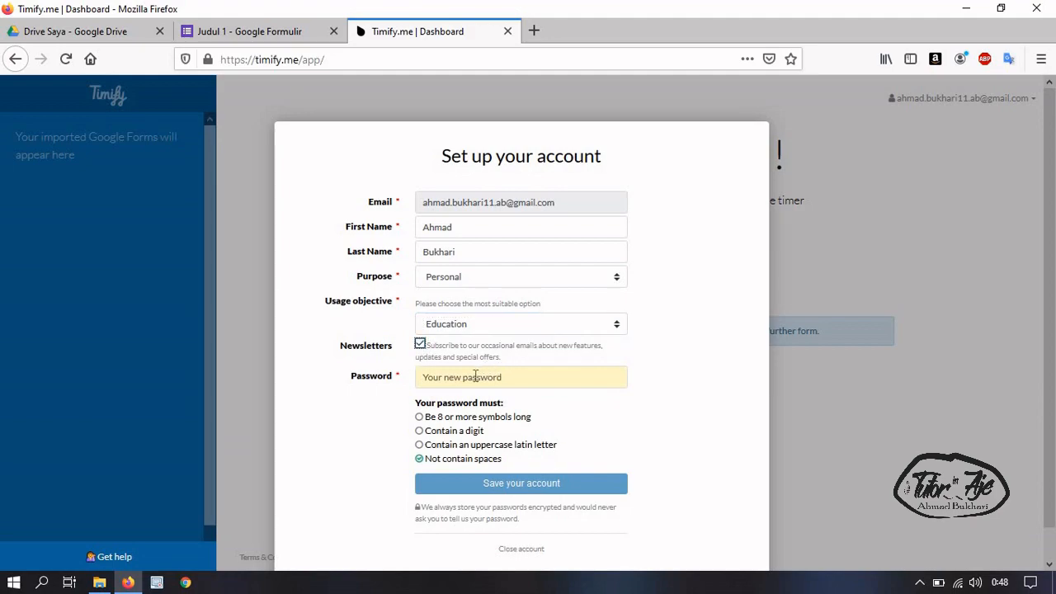
Type an account password that satisfies all the password rules
left_click(475, 377)
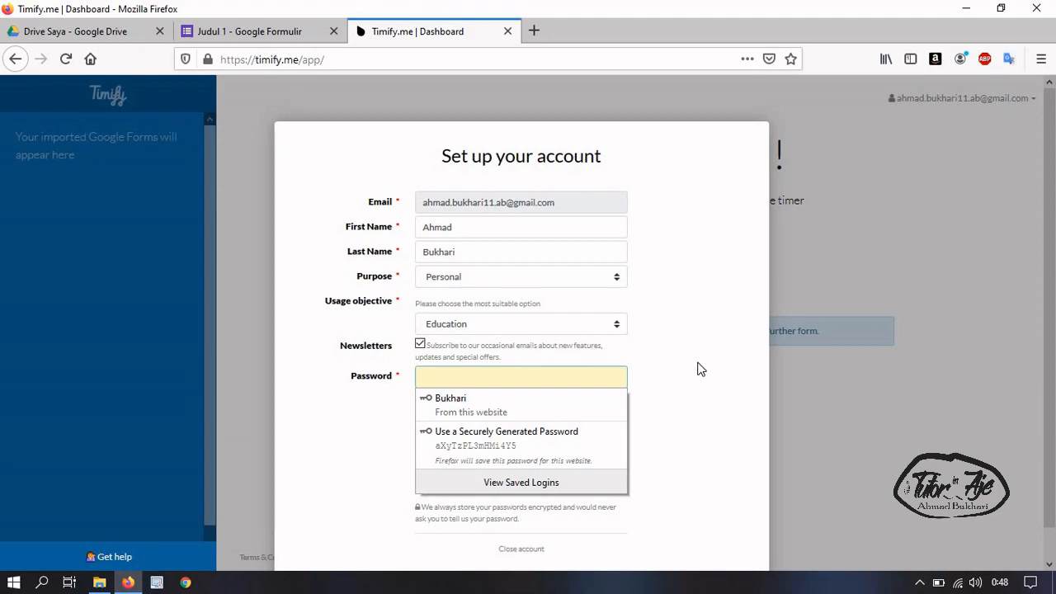
type("••••")
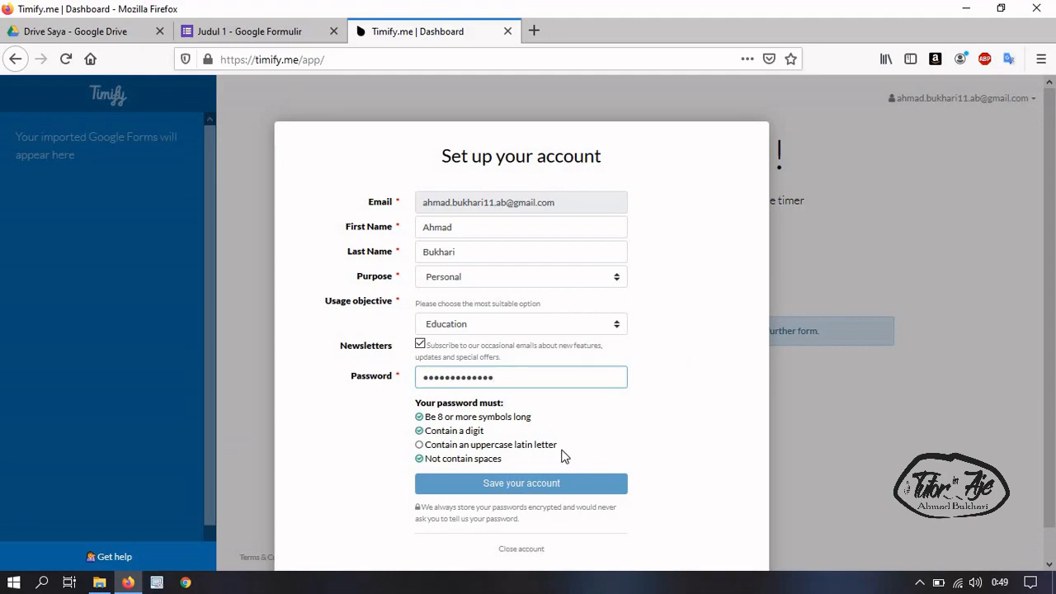
left_click_drag(520, 379, 385, 369)
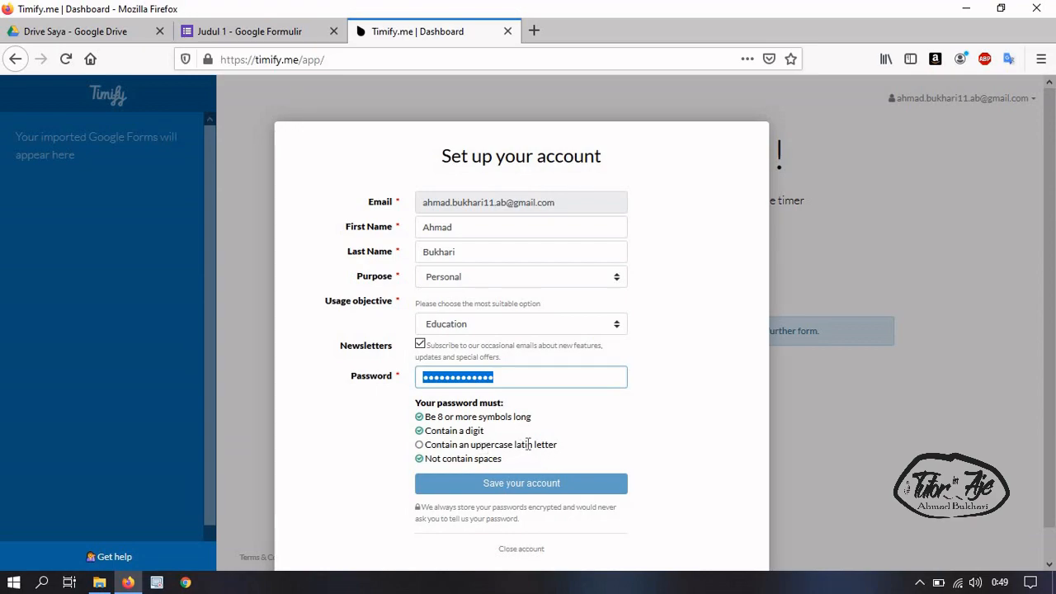
type("a")
key("BackSpace")
key("BackSpace")
key("BackSpace")
key("BackSpace")
type("Aa12345")
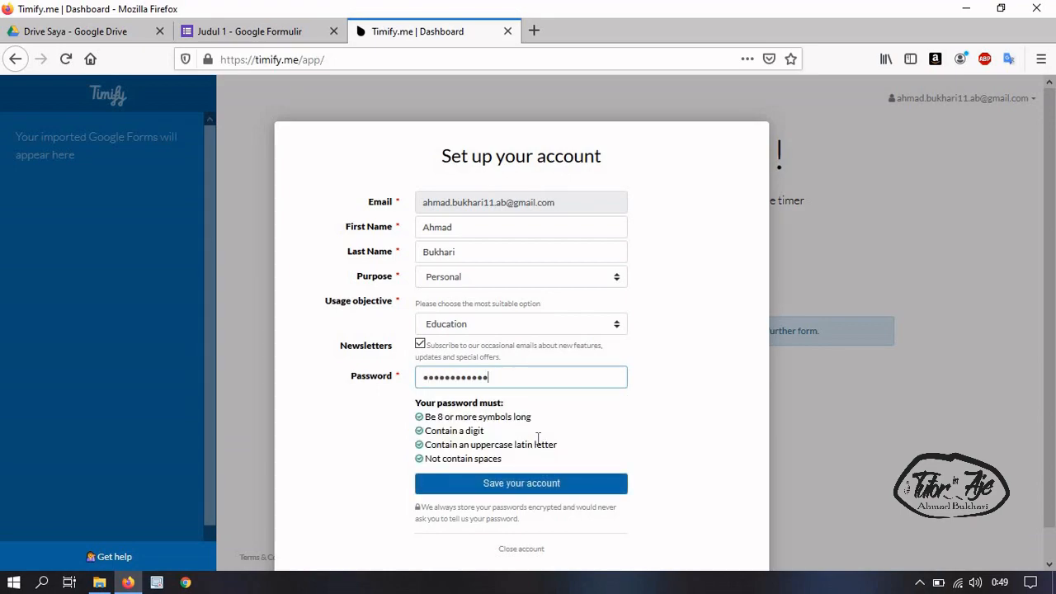
Save the new Timify.me account login and copy the secure token from the Timify dashboard
left_click(492, 487)
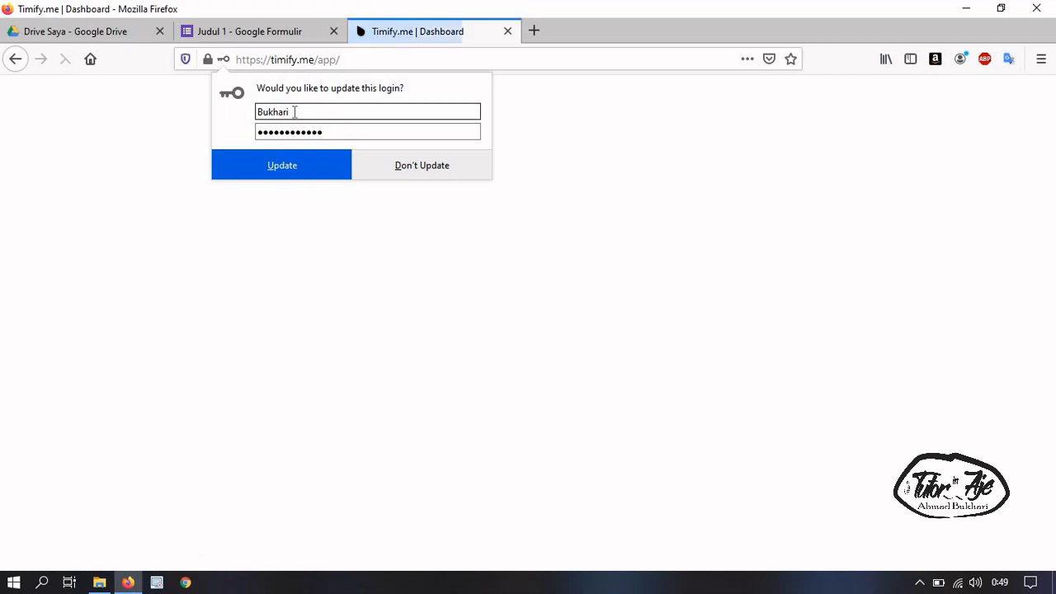
left_click_drag(294, 112, 256, 112)
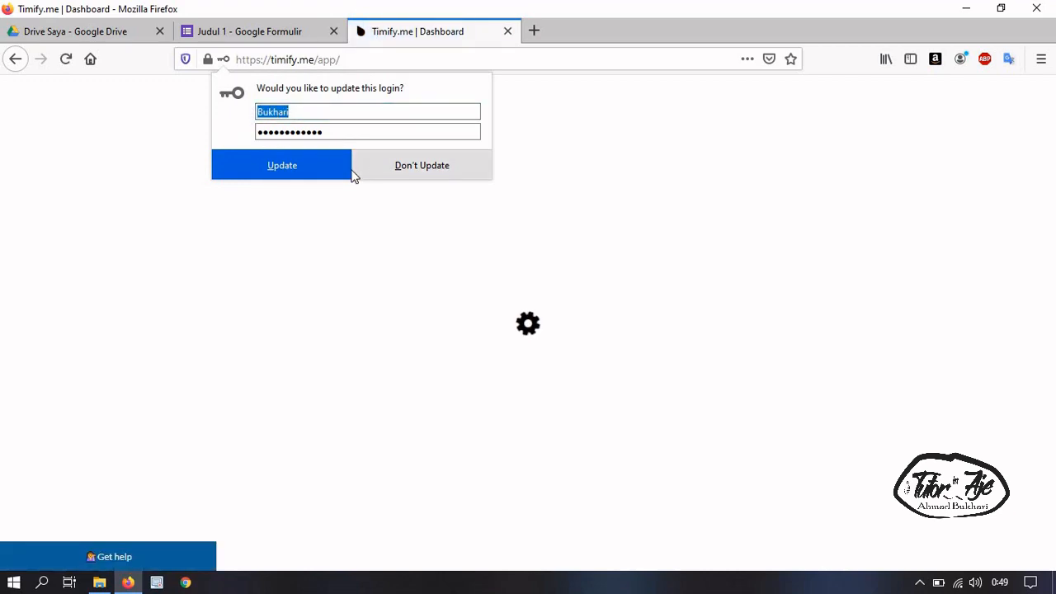
left_click(332, 172)
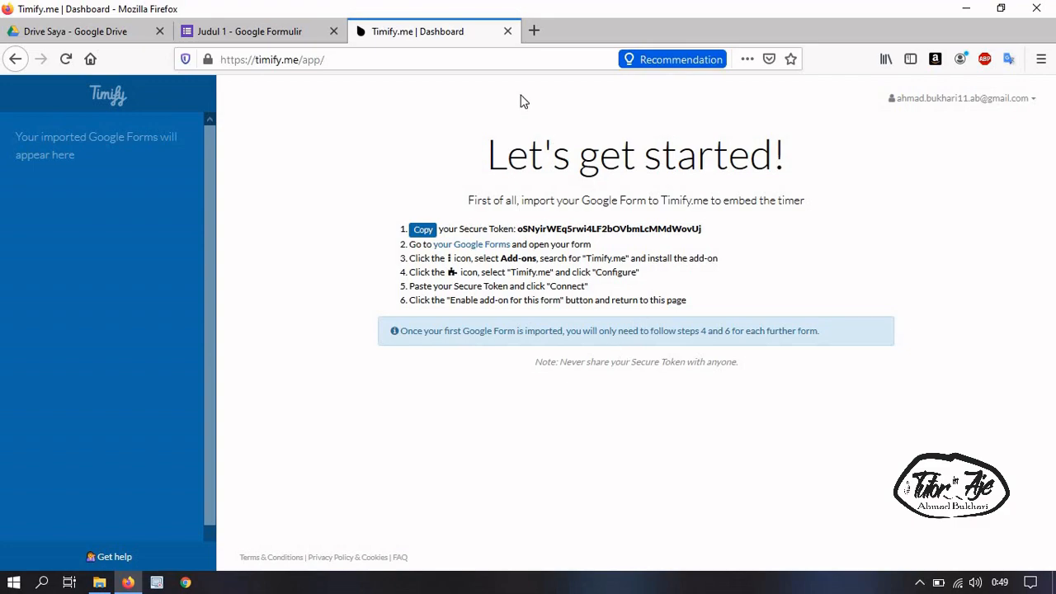
left_click(287, 26)
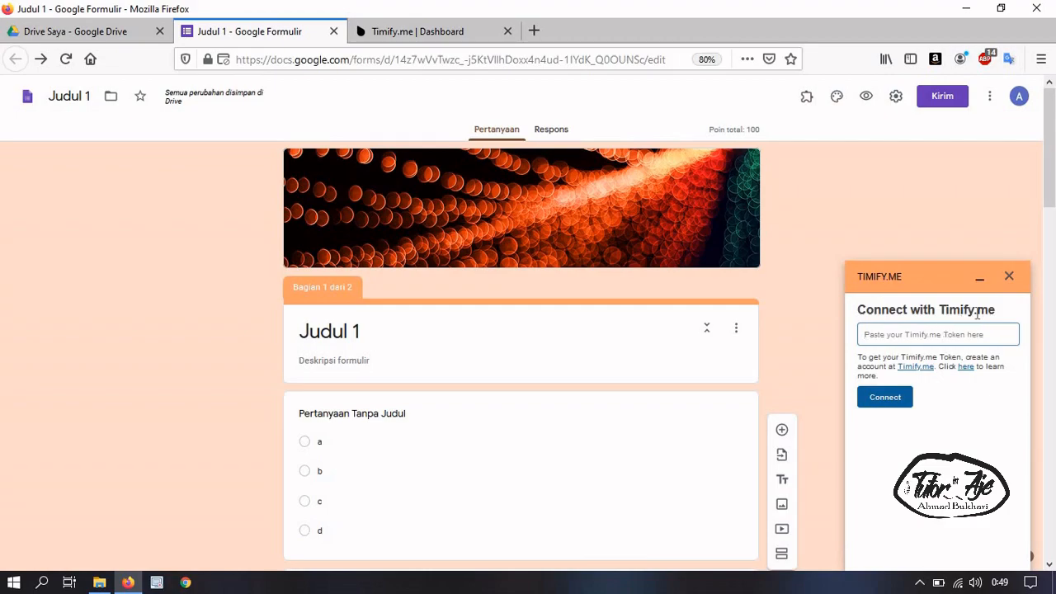
left_click(411, 33)
left_click(421, 230)
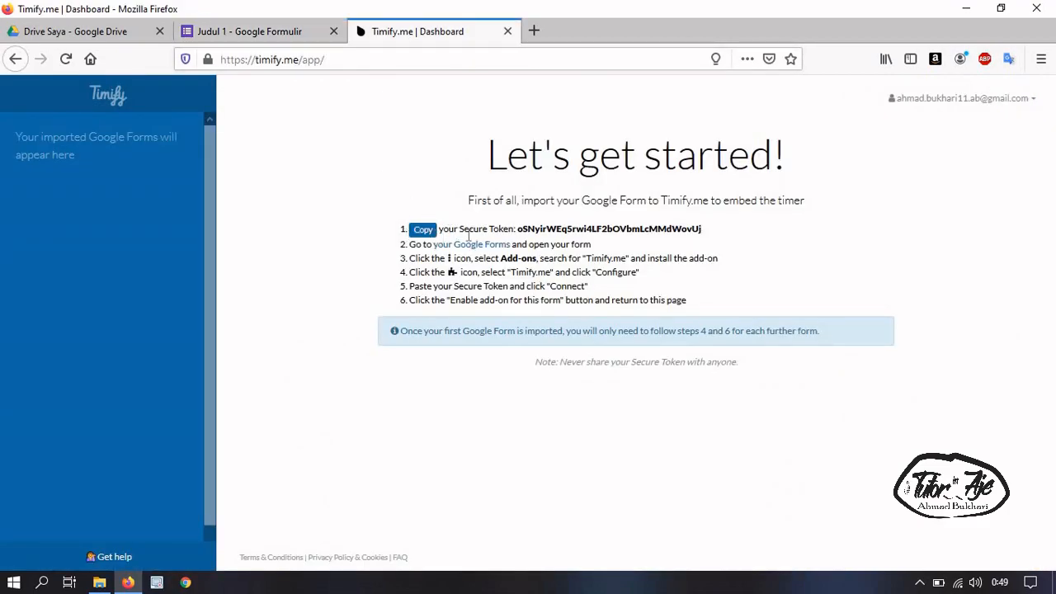
left_click(423, 231)
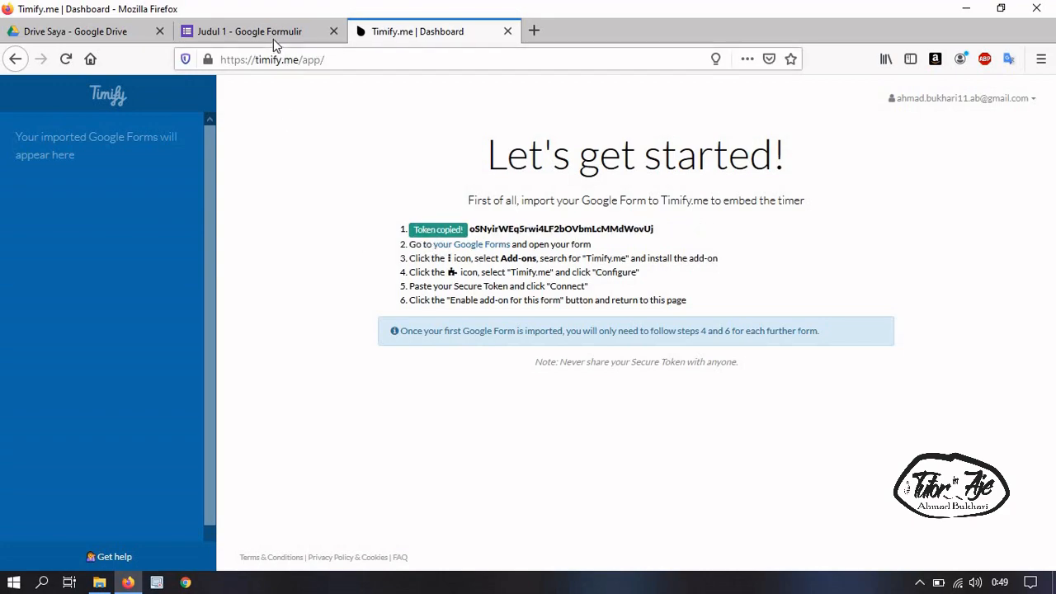
Paste the token into the Judul 1 add-on, connect the account, enable Timify.me, and close the panel
left_click(273, 39)
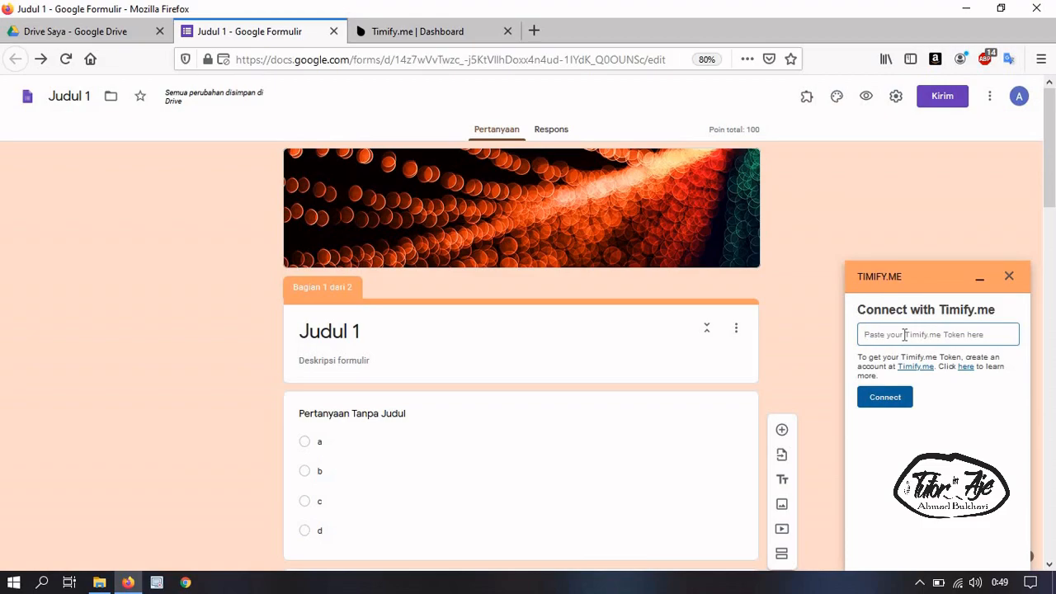
key("ctrl+v")
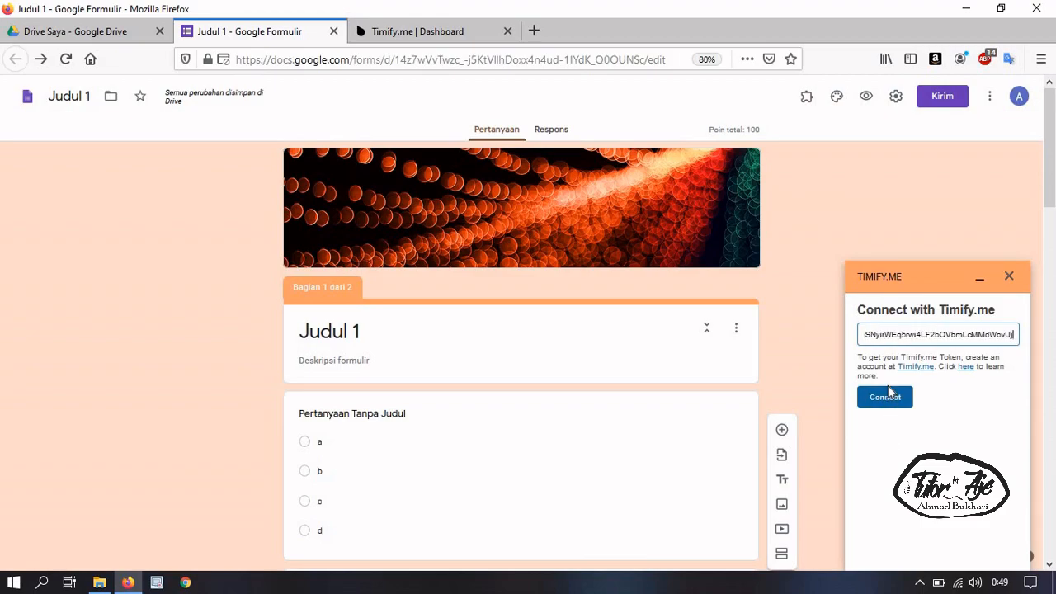
left_click(892, 399)
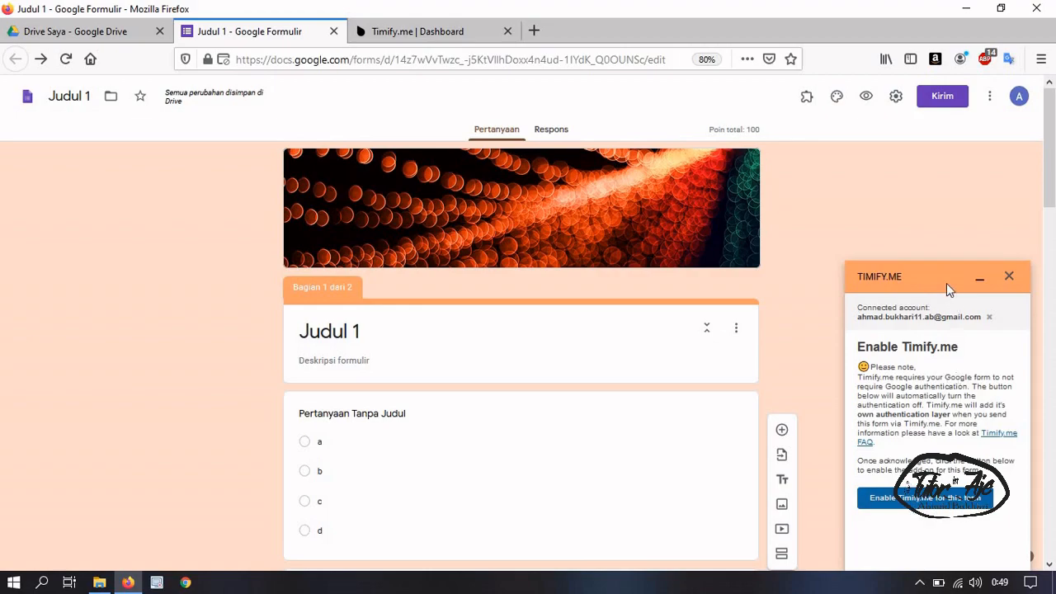
left_click(926, 499)
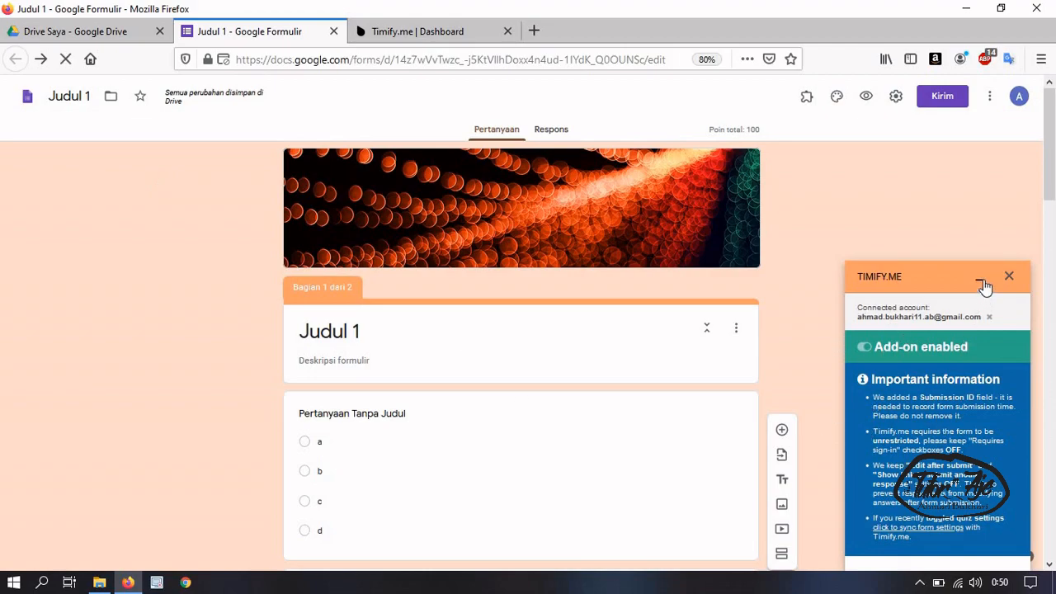
left_click(1010, 278)
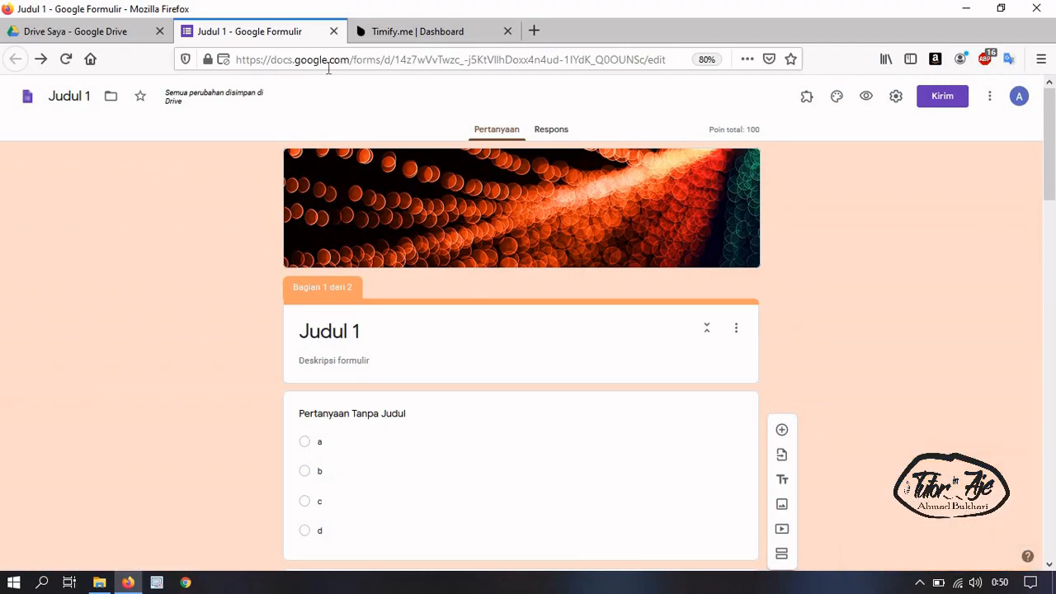
Delete the Demo link test and the camera tracking demo test from the Timify dashboard
left_click(402, 33)
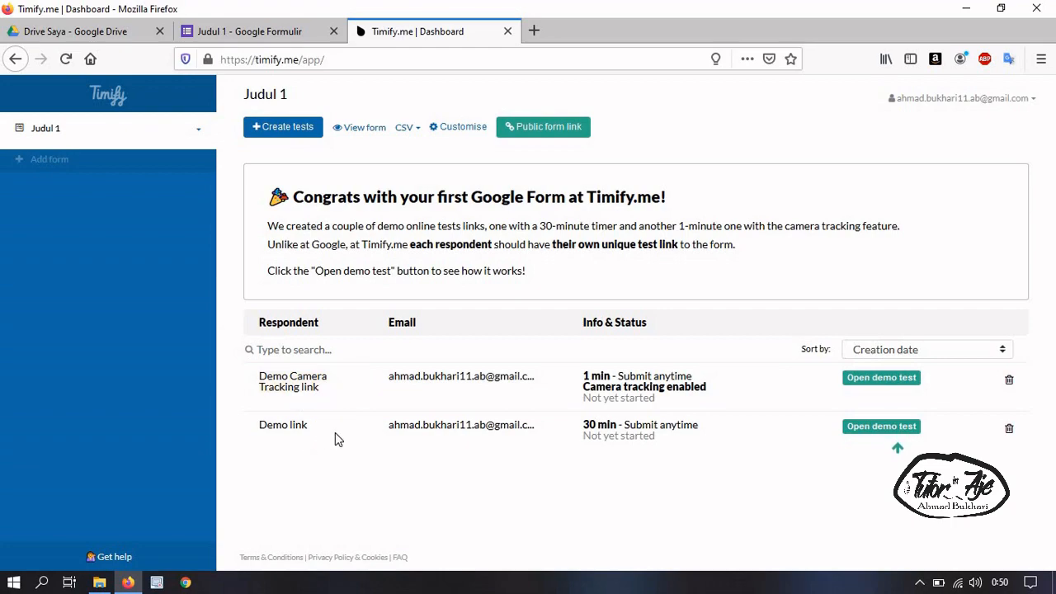
left_click(1008, 432)
left_click(347, 220)
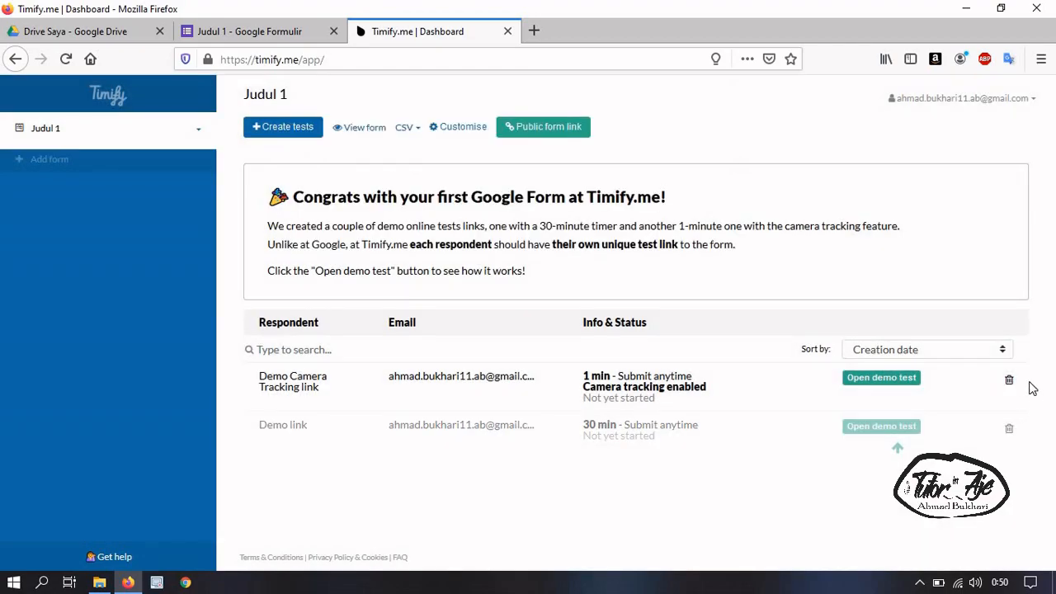
left_click(1010, 238)
left_click(338, 224)
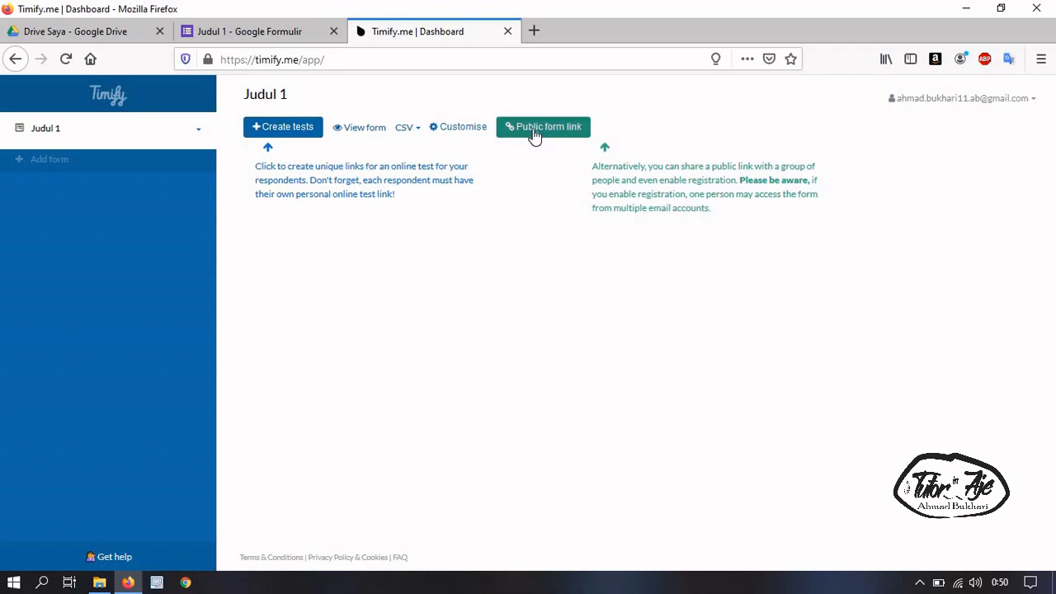
left_click(300, 132)
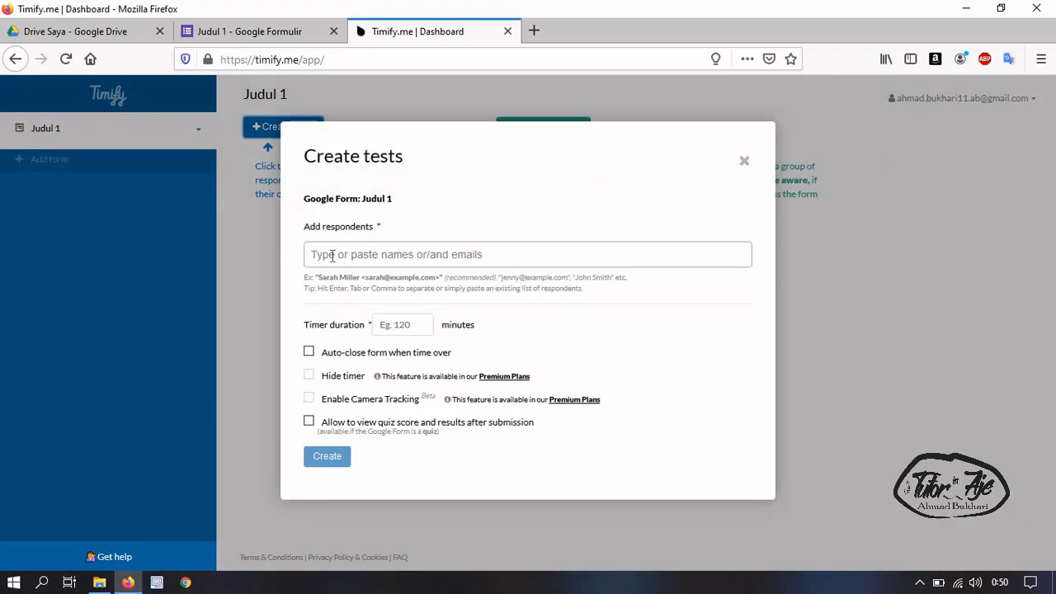
left_click(331, 254)
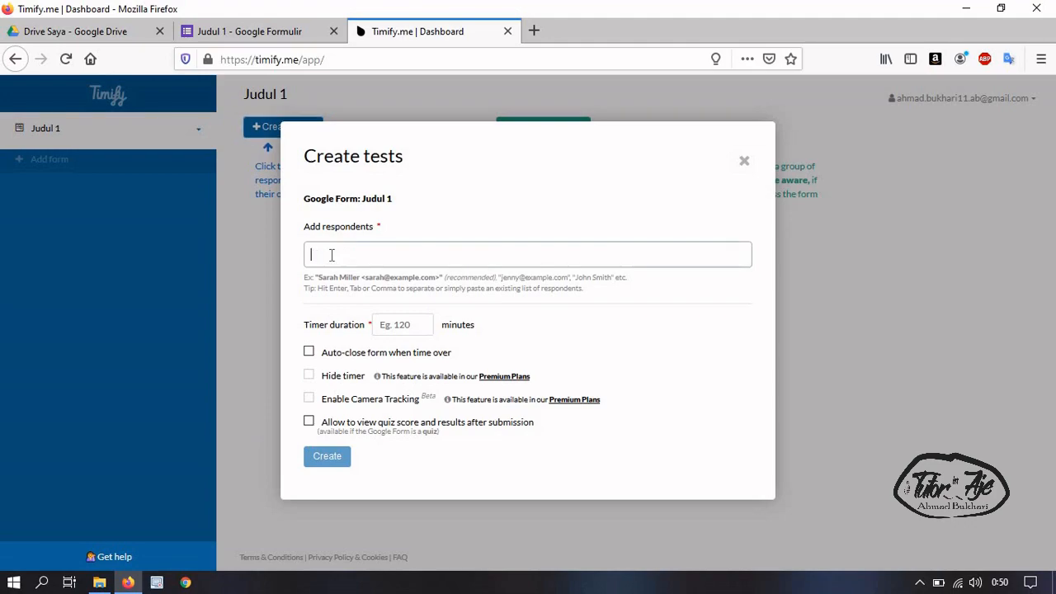
left_click(467, 295)
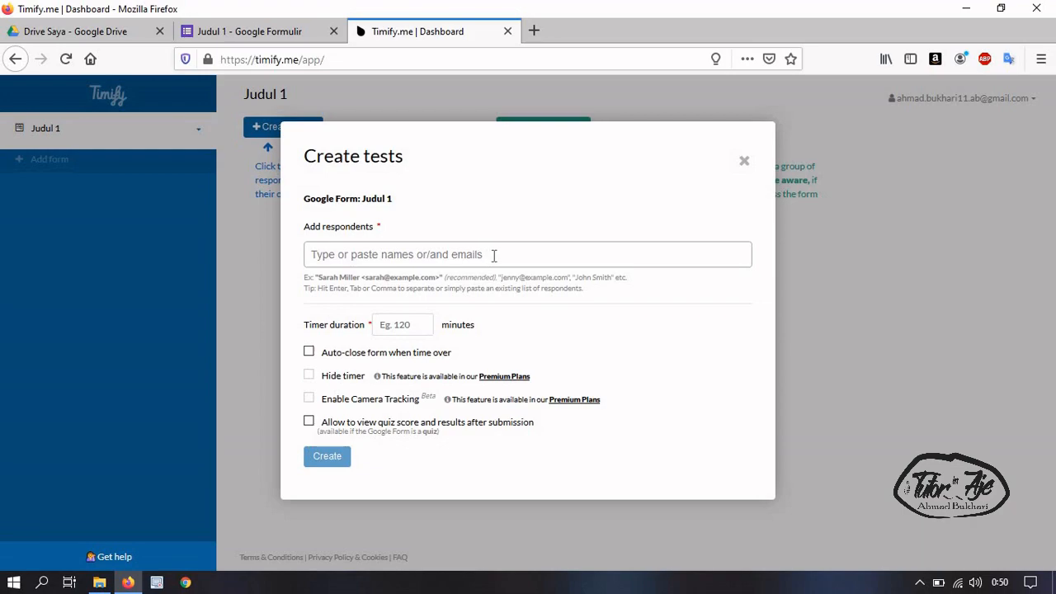
left_click(416, 324)
left_click(535, 347)
mouse_move(309, 156)
left_mouse_down()
mouse_move(423, 163)
mouse_move(306, 159)
left_mouse_up()
left_click(375, 187)
left_click(397, 264)
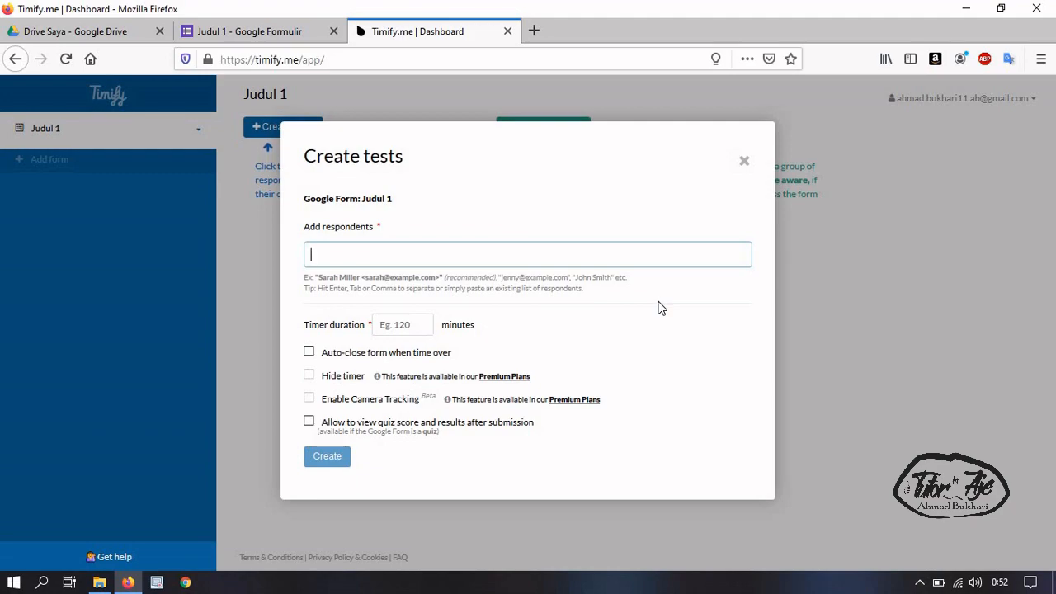
left_click(744, 161)
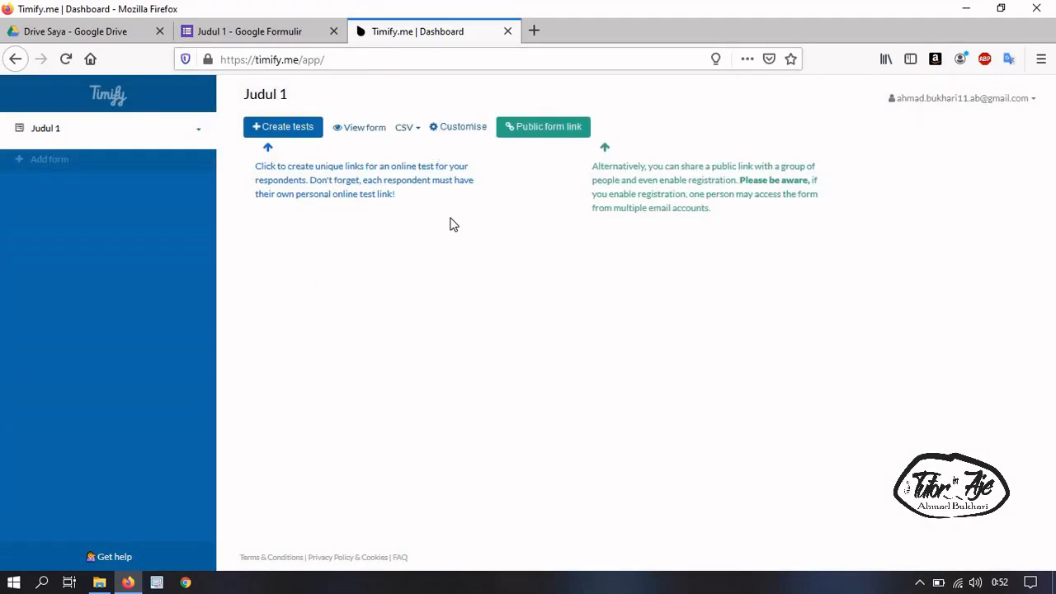
Turn on open self-registration for the public link and tick Auto-close in the default settings
left_click(566, 130)
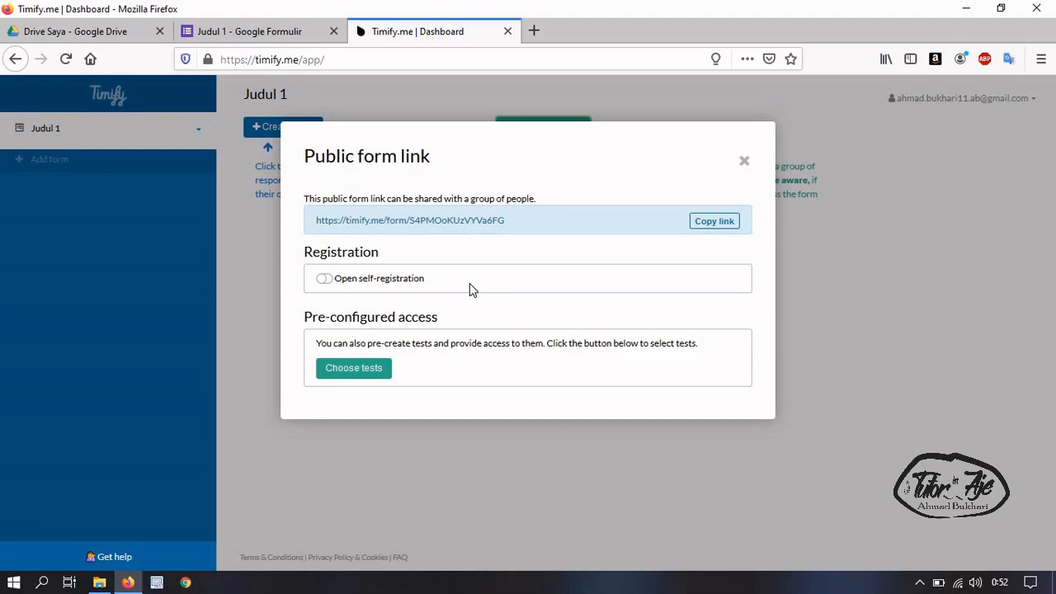
left_click(328, 281)
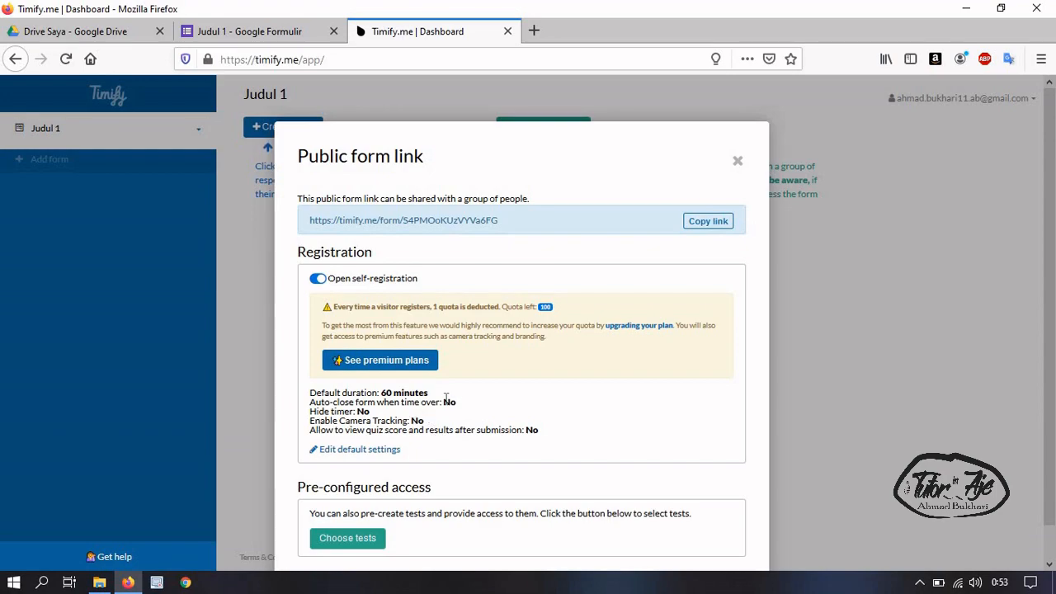
left_click(362, 451)
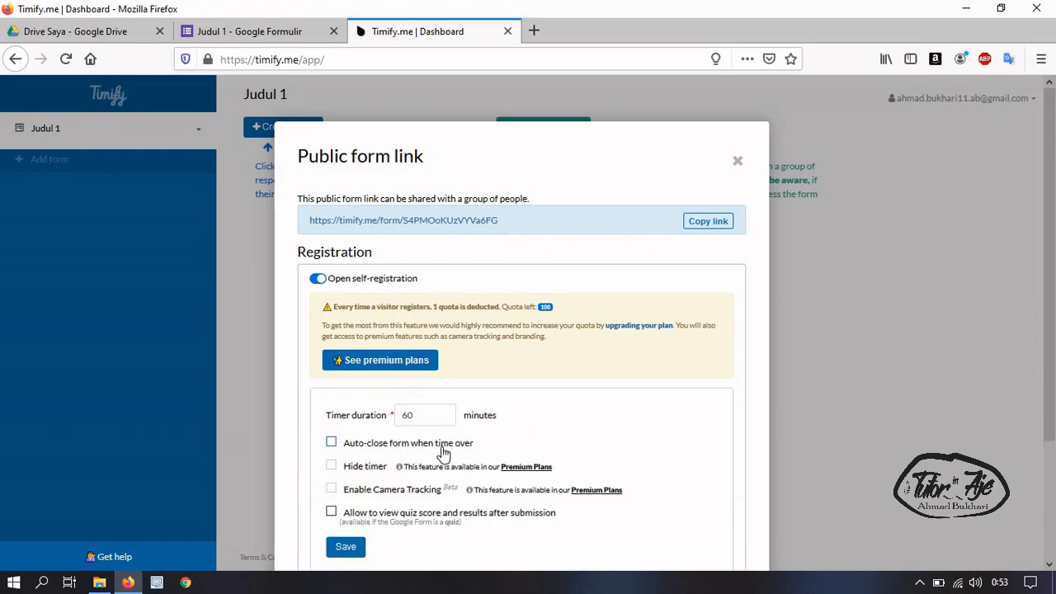
left_click(368, 444)
scroll(392, 529, "down", 3)
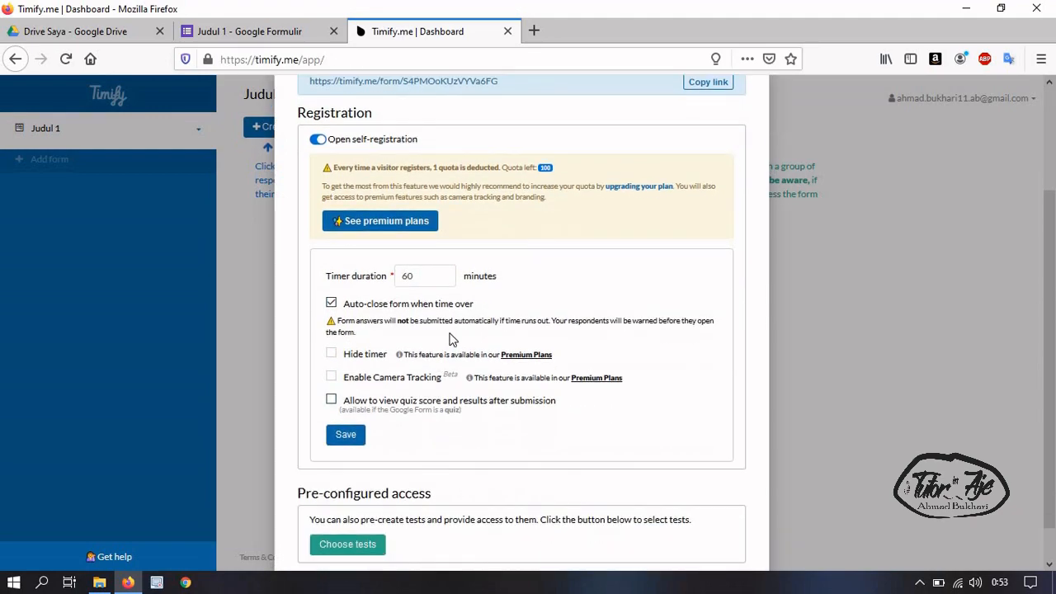
Change the default timer from 60 to 5 minutes, save, and copy the public form link
left_click_drag(418, 276, 385, 278)
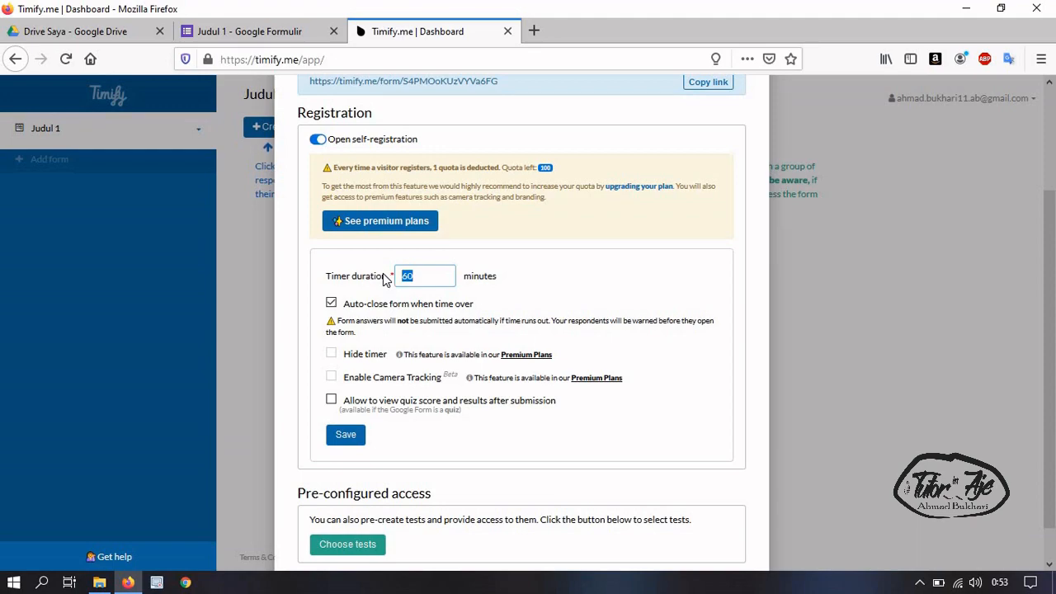
key("Num_Lock")
type("5")
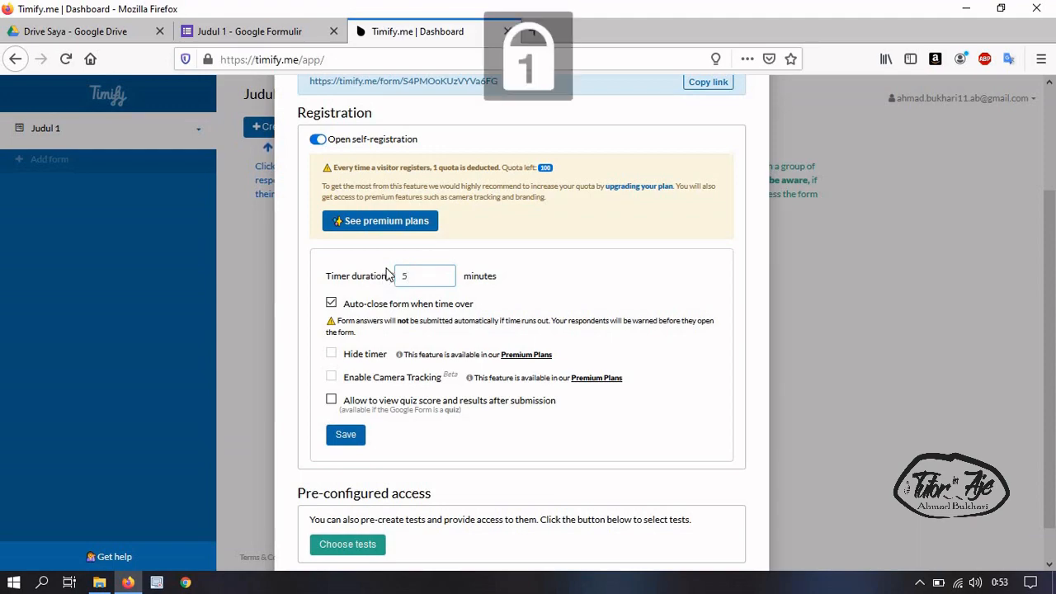
left_click(352, 437)
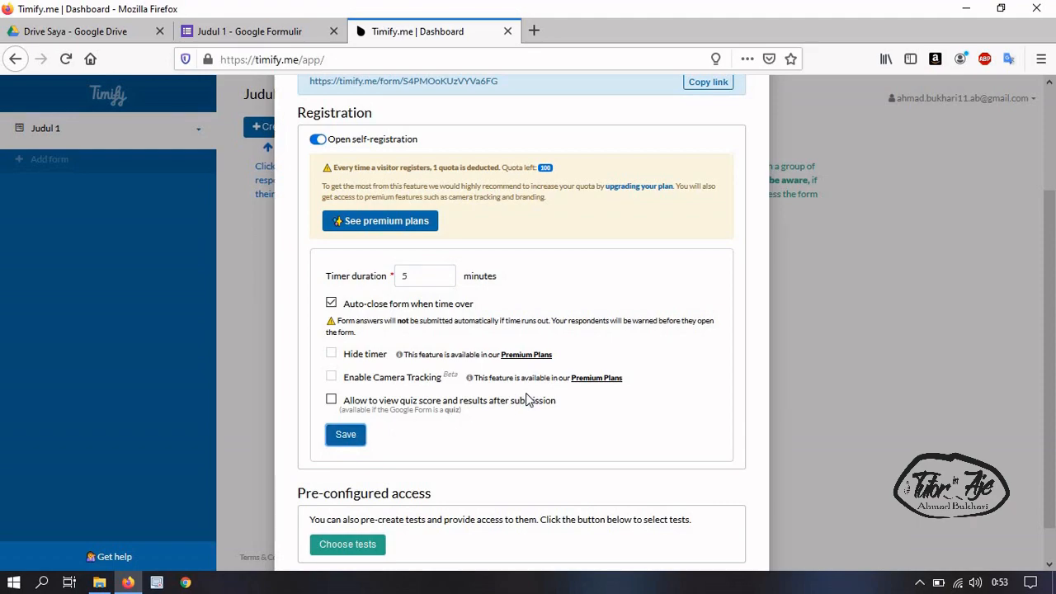
left_click(345, 437)
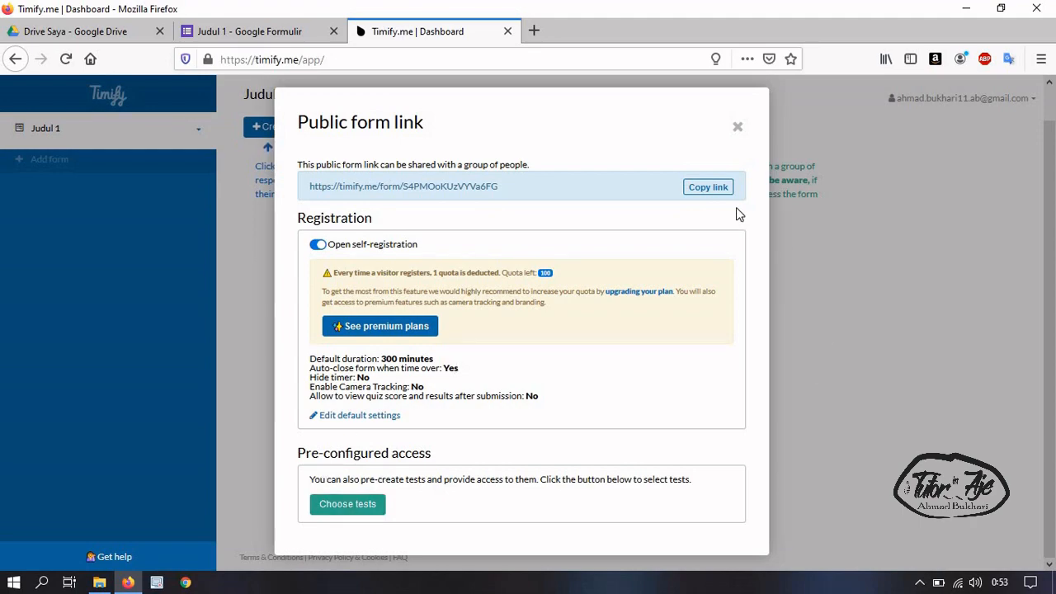
left_click(718, 188)
left_click(738, 130)
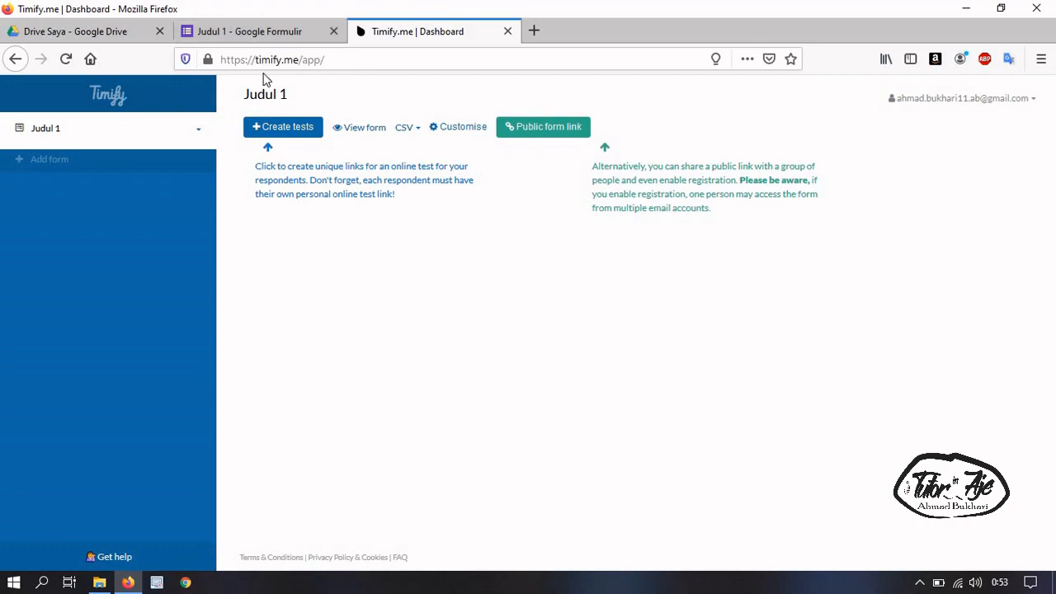
Go back to the Judul 1 form editor tab and launch Google Chrome from the taskbar
left_click(250, 32)
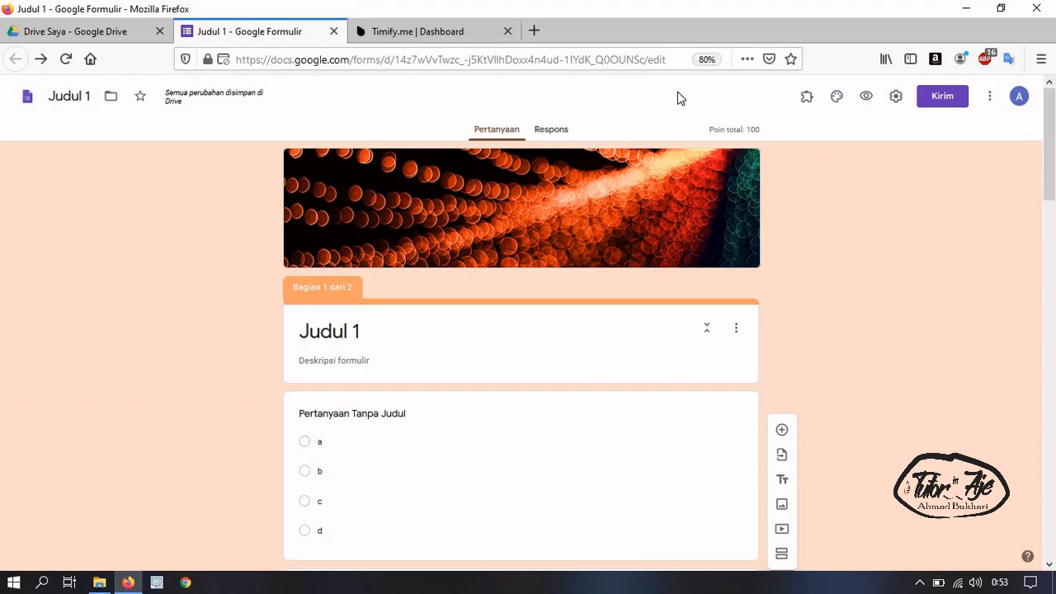
left_click(394, 39)
left_click(318, 33)
left_click(381, 33)
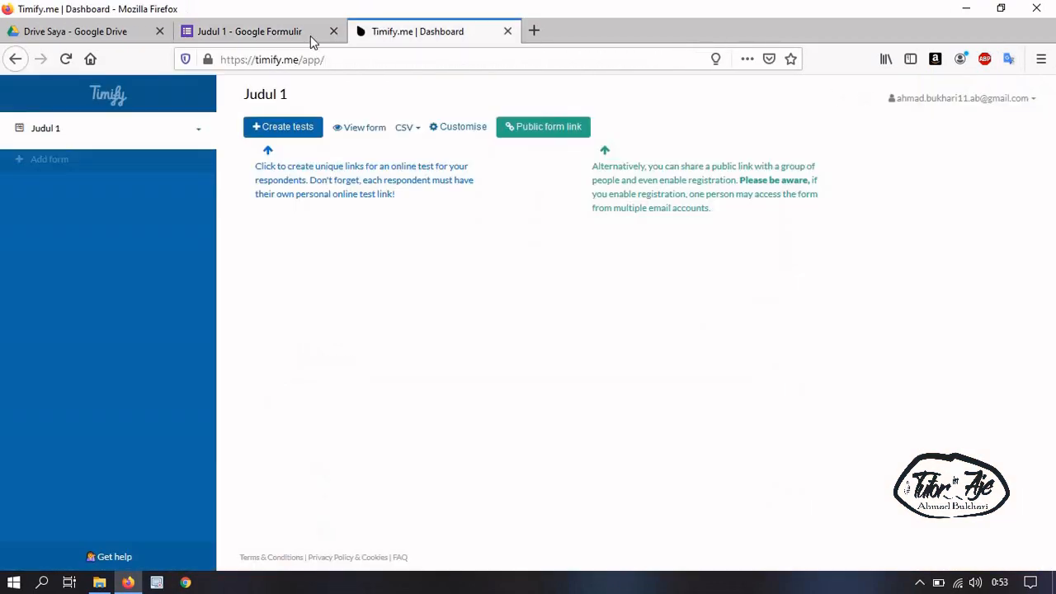
left_click(311, 33)
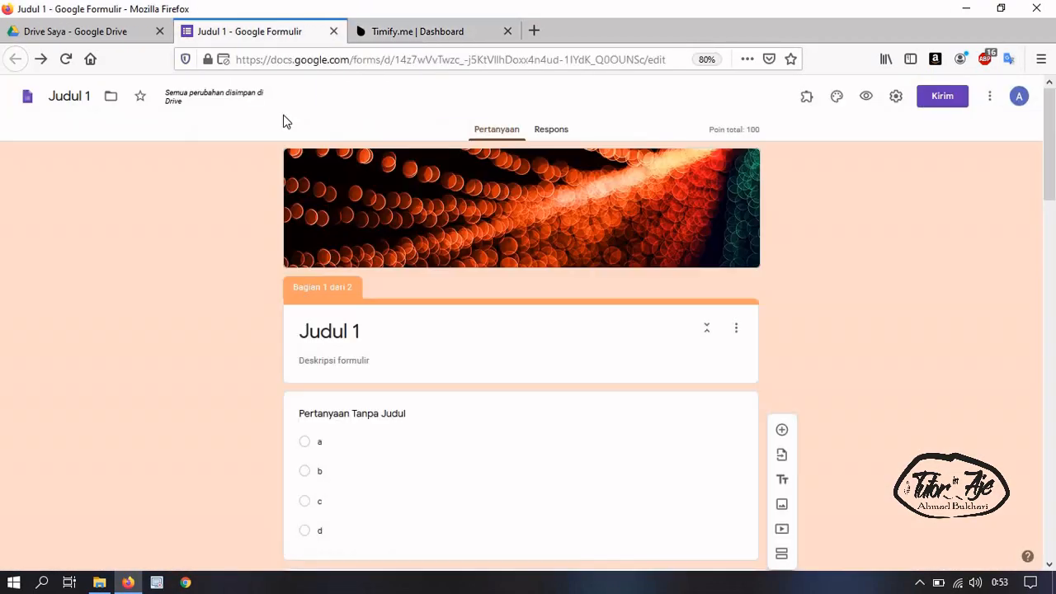
left_click(185, 583)
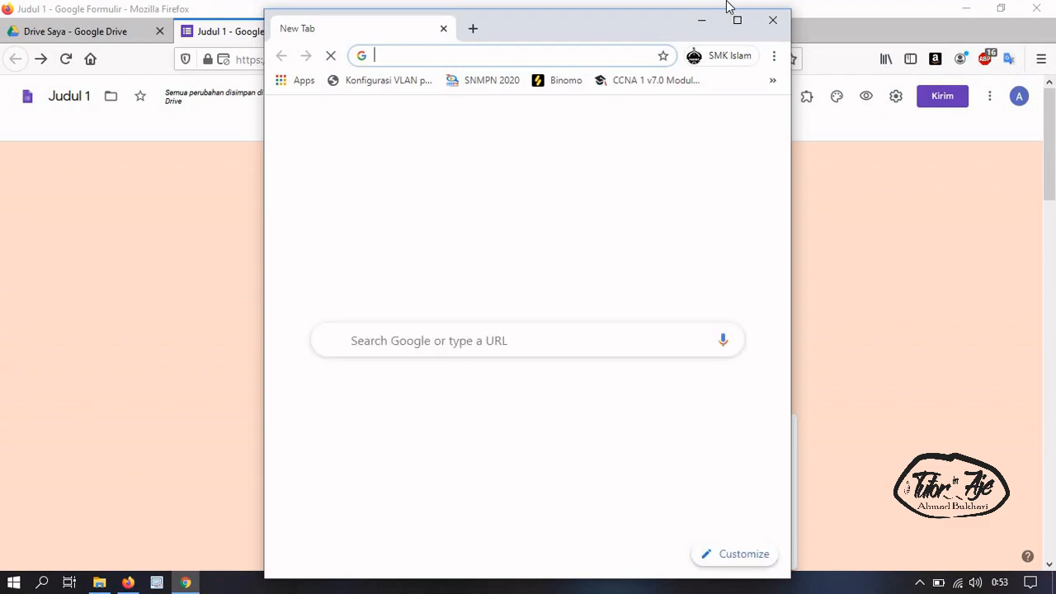
Maximize Chrome and open the copied public Judul 1 link in the address bar
left_click(737, 20)
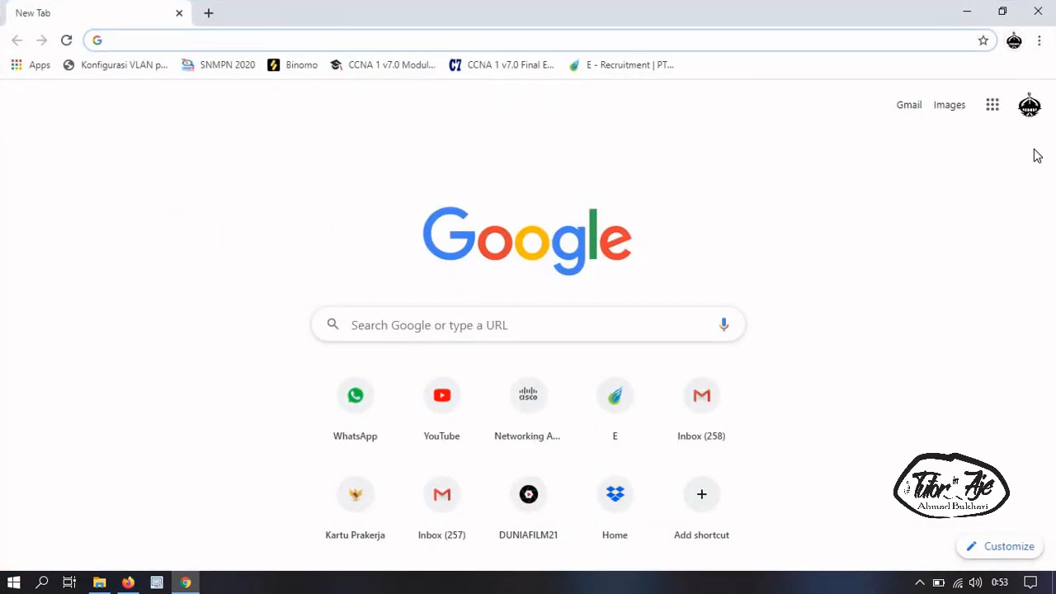
left_click(777, 45)
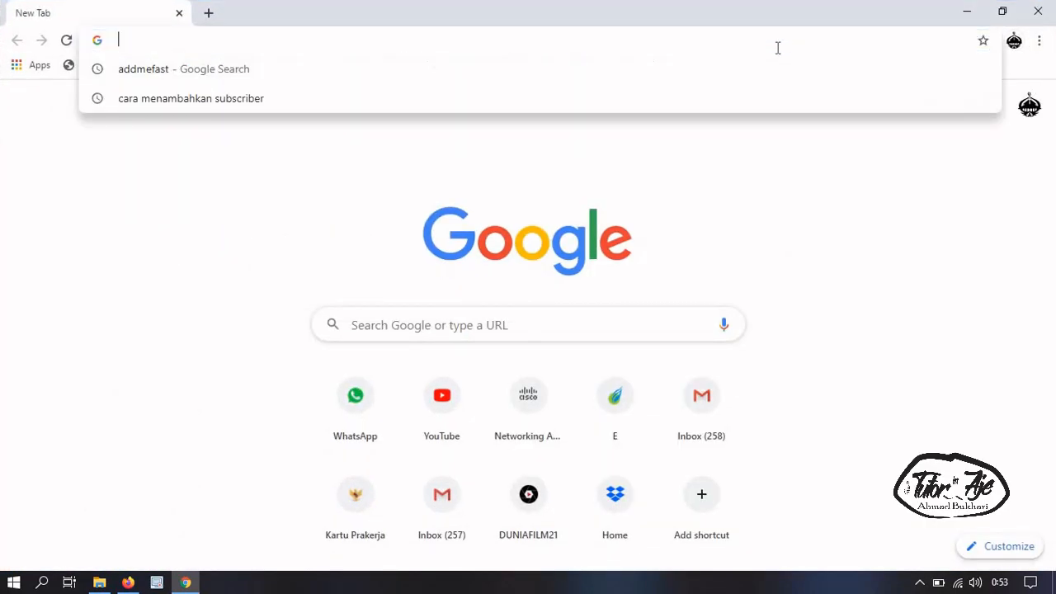
key("ctrl+v")
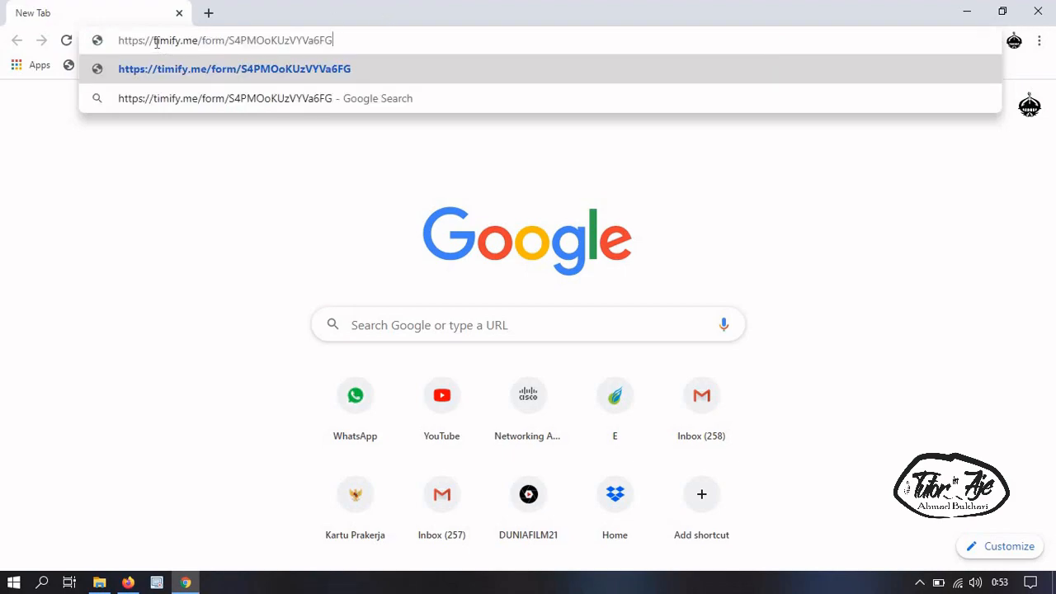
left_click_drag(218, 33, 314, 40)
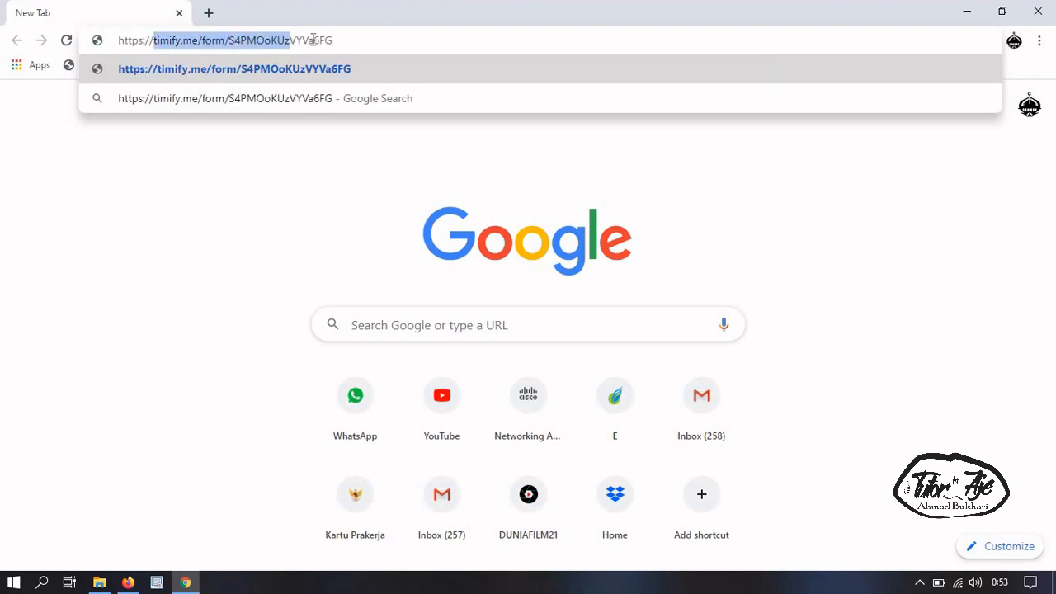
left_click(377, 39)
key("Return")
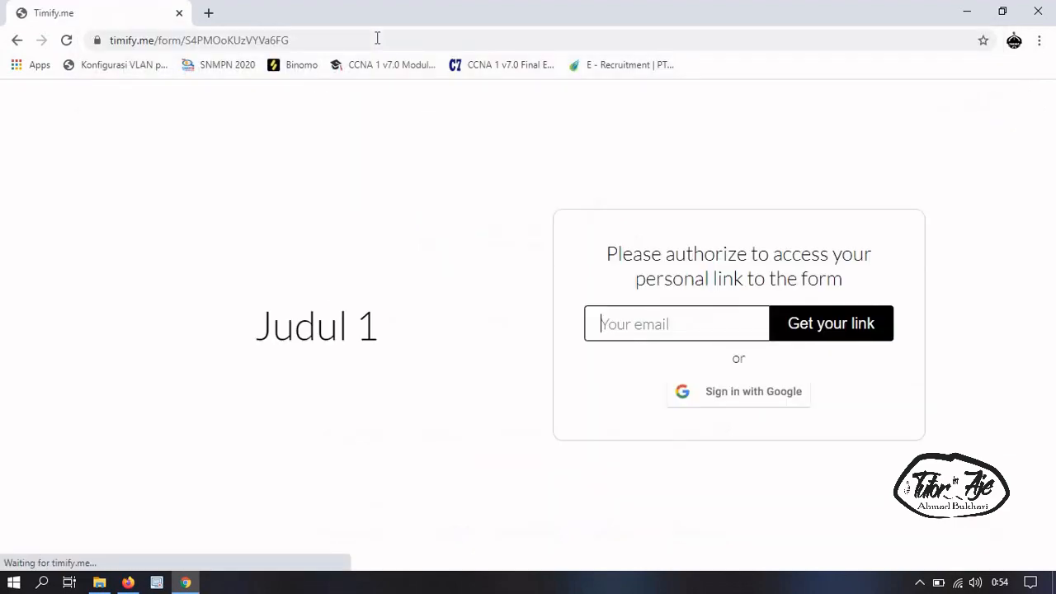
Fill in the respondent's email from autofill and request a personal link via Get your link
left_click_drag(255, 330, 413, 333)
left_click_drag(305, 336, 383, 331)
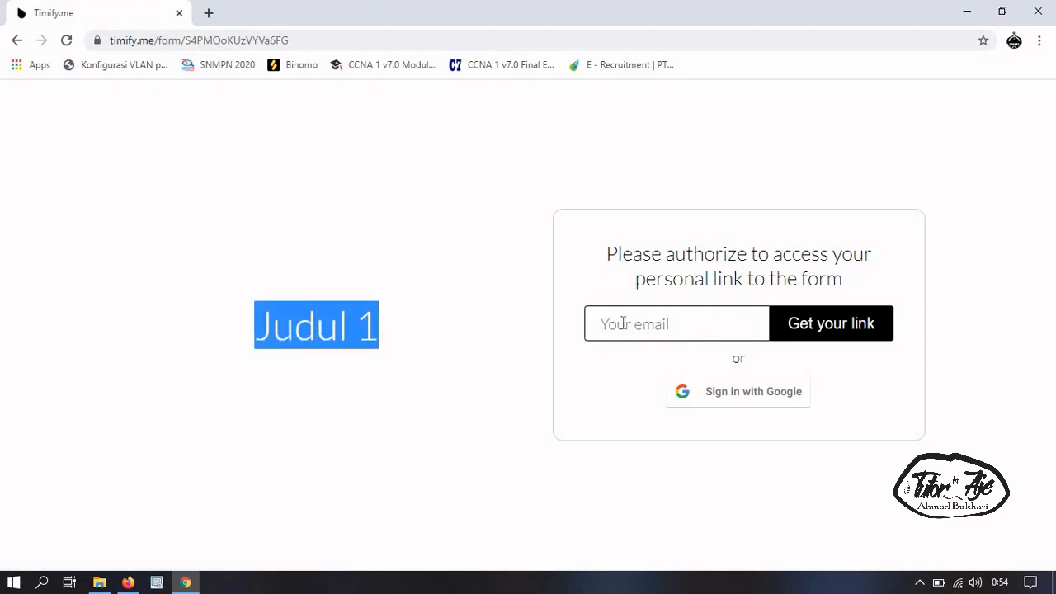
left_click(623, 323)
left_click(507, 307)
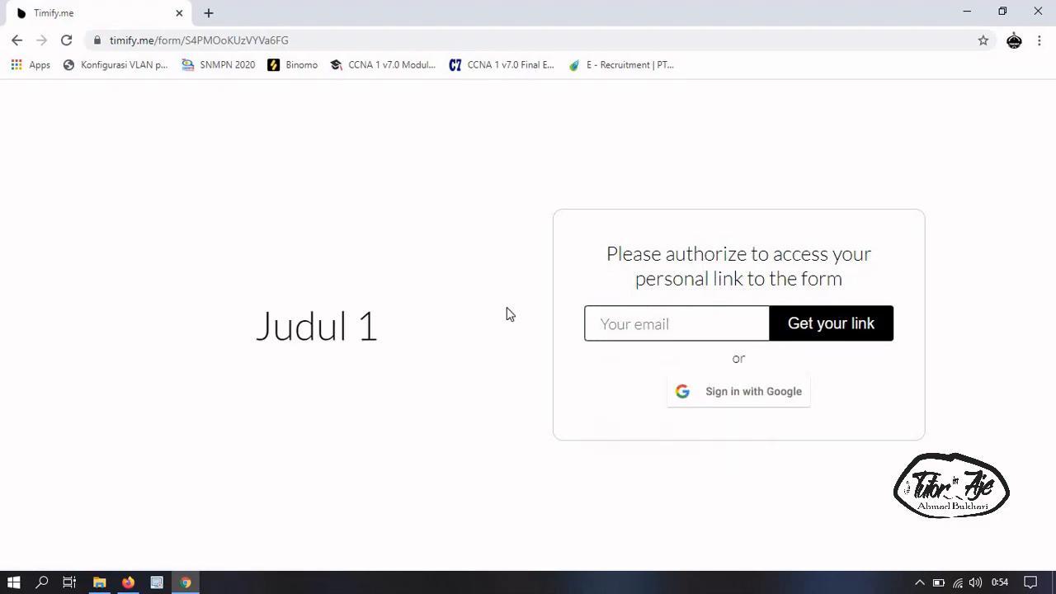
triple_click(455, 336)
left_click(450, 364)
left_click(636, 322)
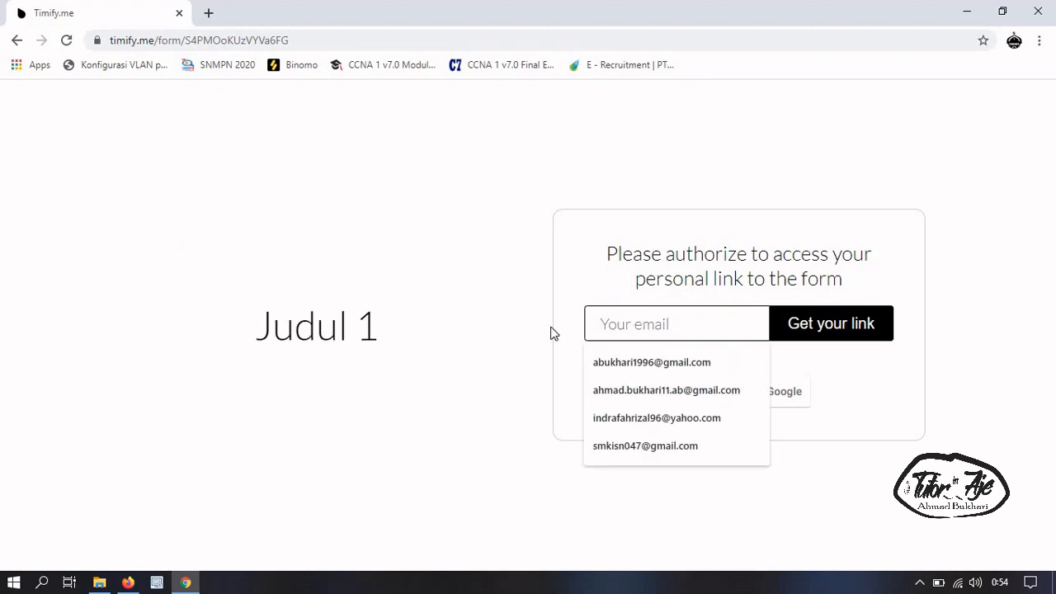
left_click(640, 365)
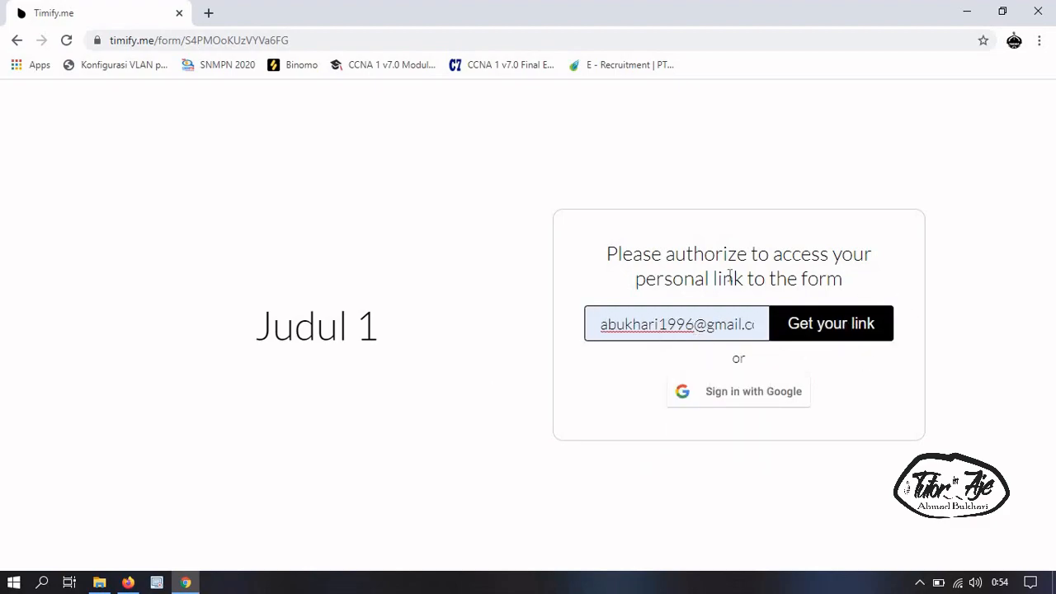
left_click(859, 326)
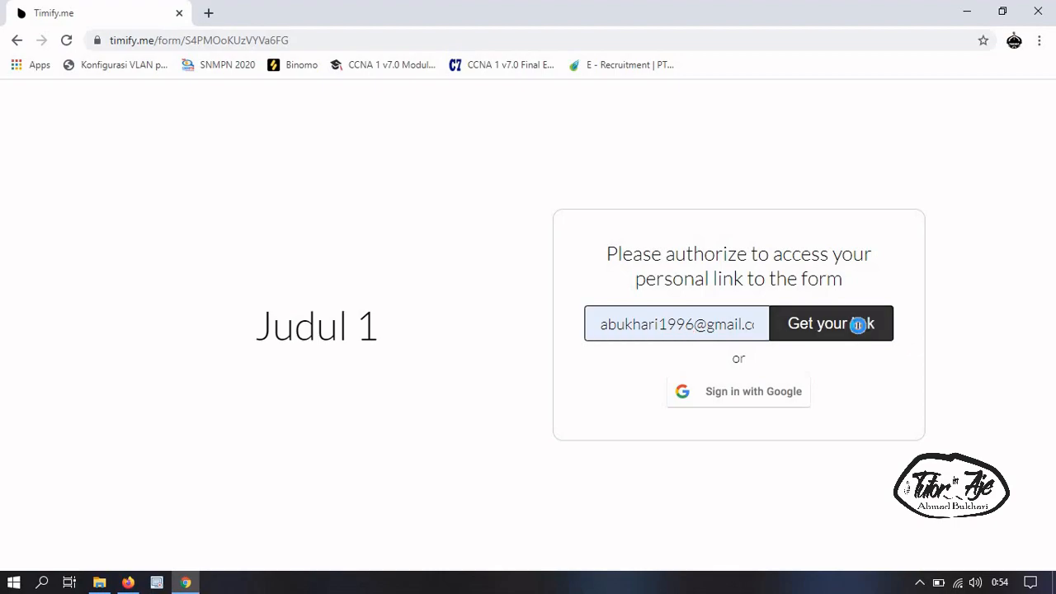
left_click(820, 337)
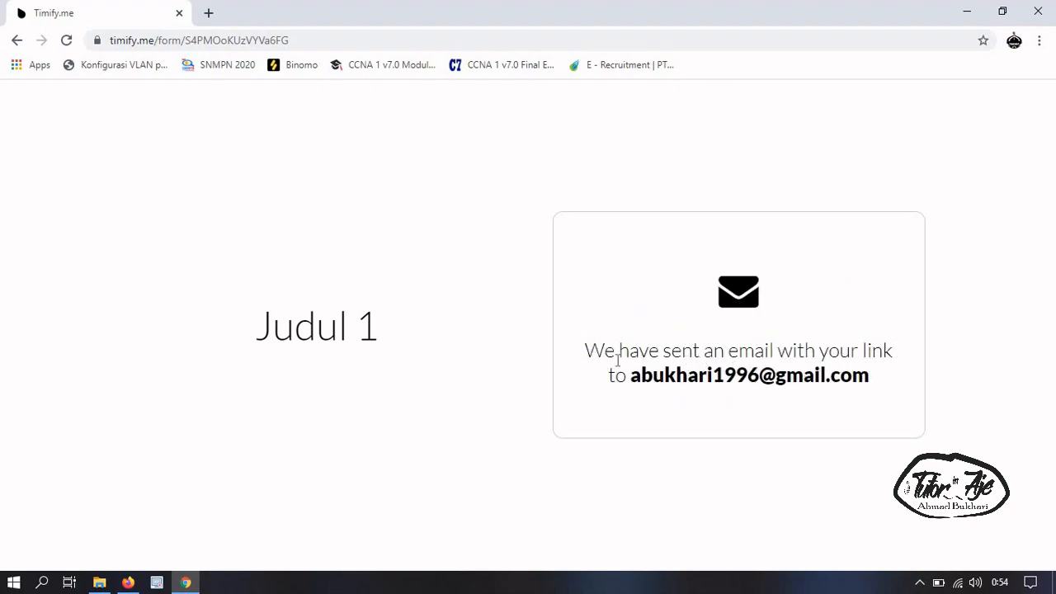
left_click_drag(241, 330, 401, 356)
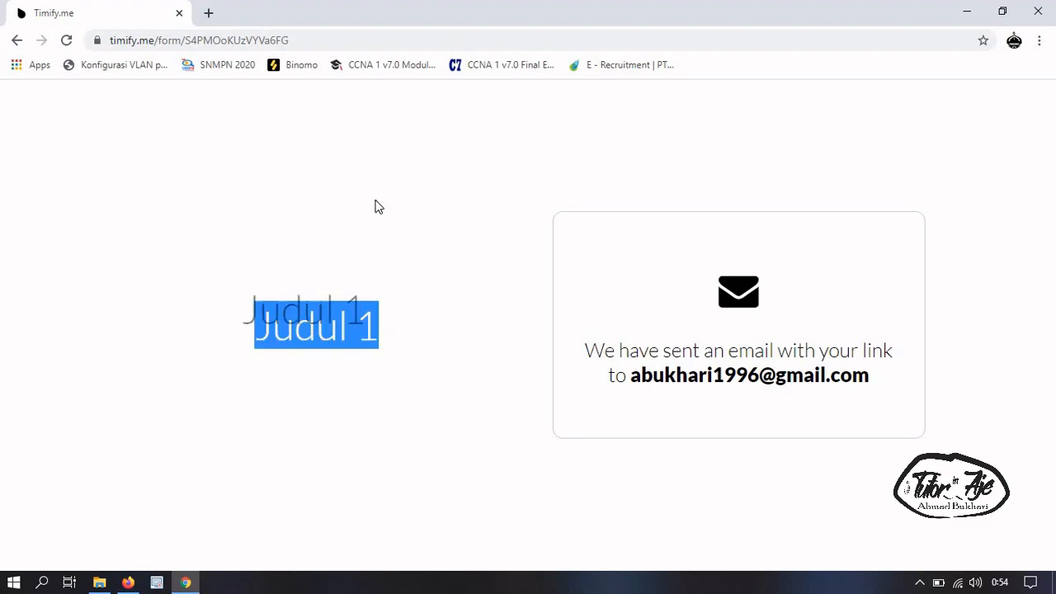
left_click(209, 13)
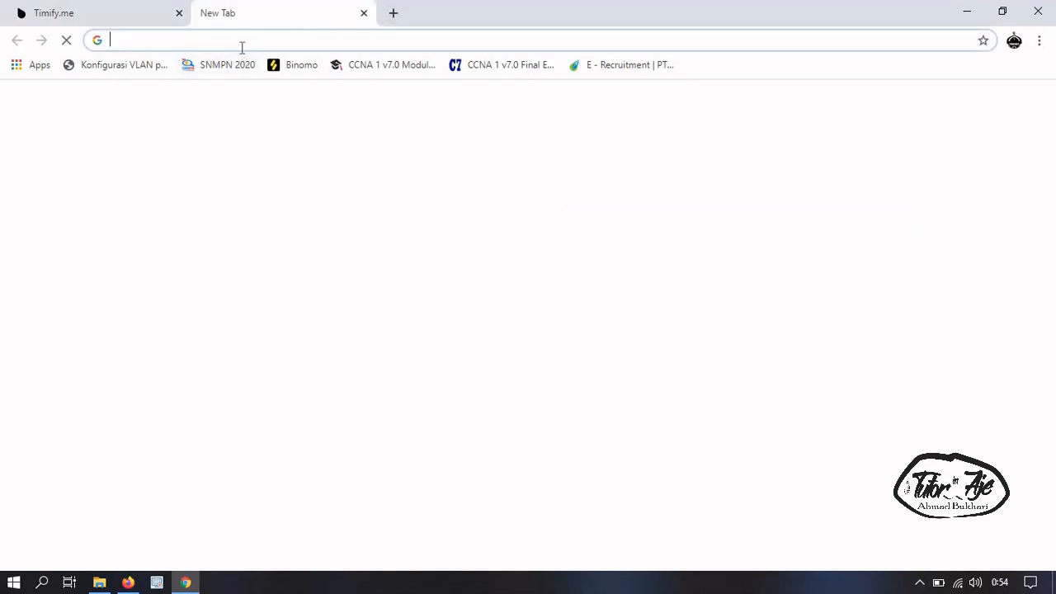
Go to Gmail, open the Timify.me 'Judul 1' email under Updates, and follow its personal link
type("gm")
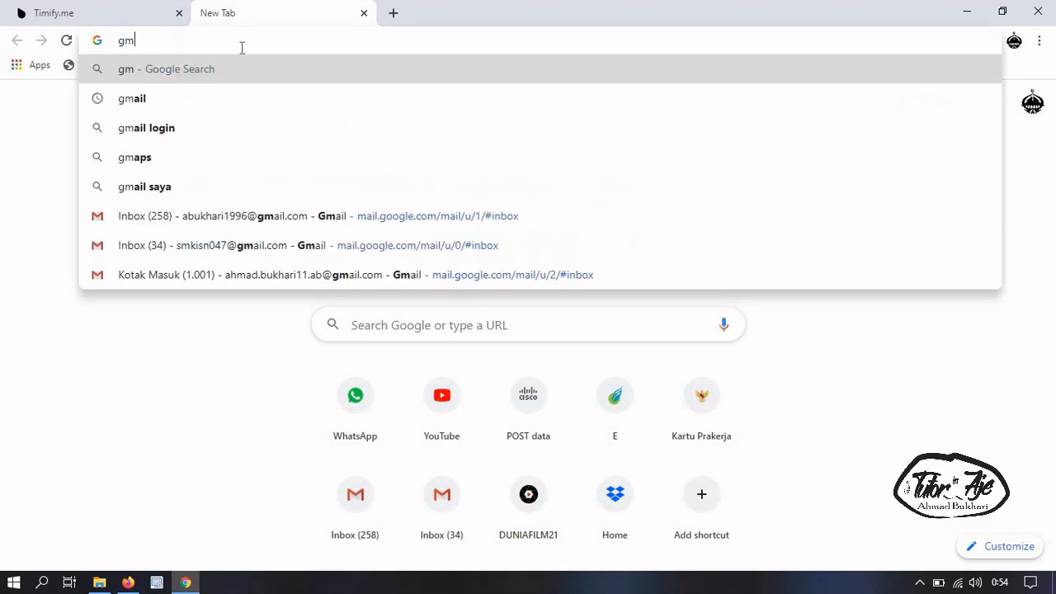
left_click(311, 216)
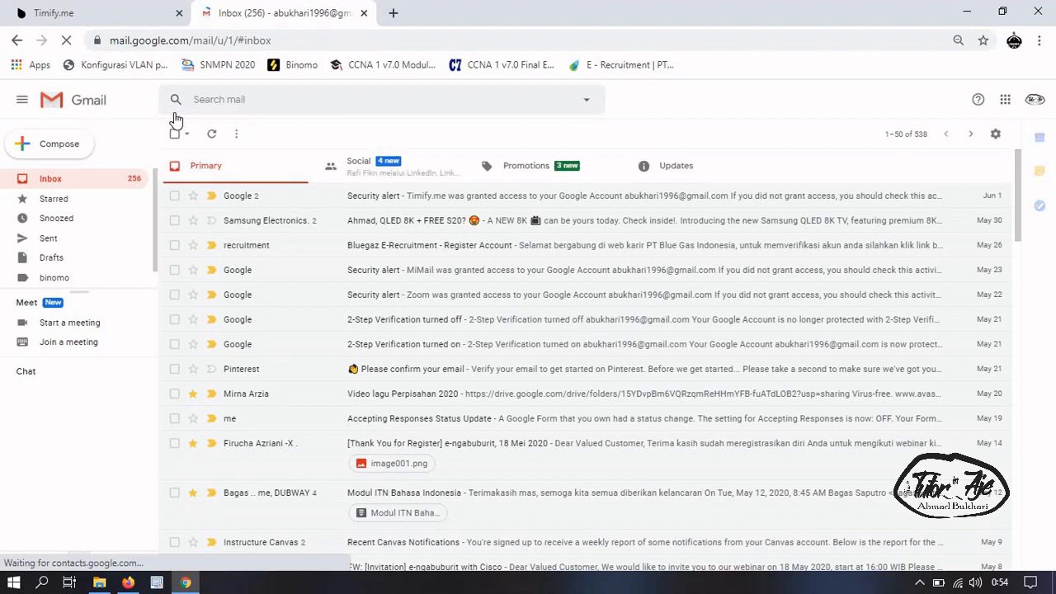
left_click(703, 174)
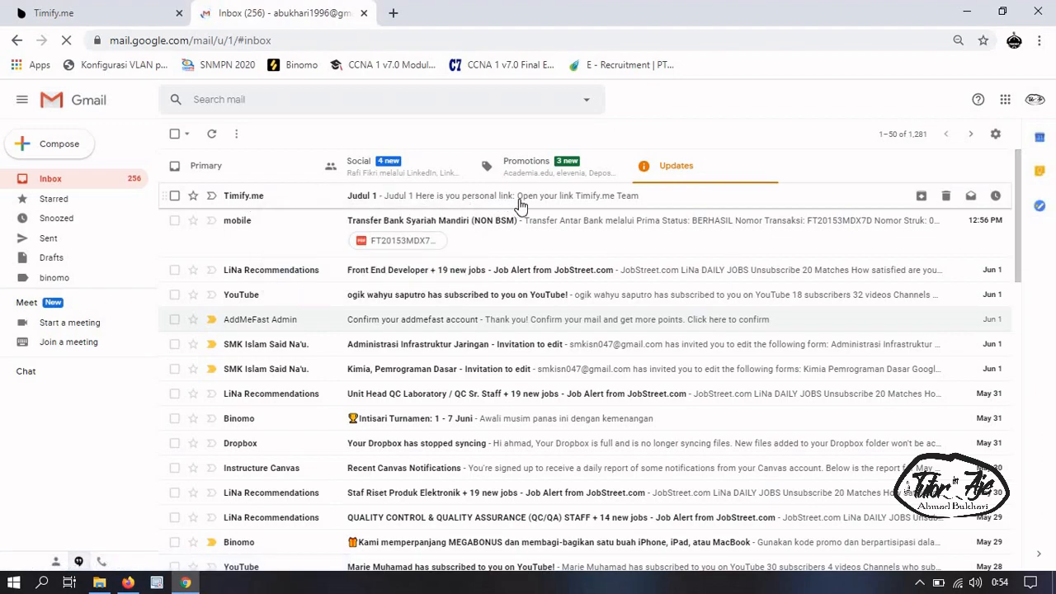
left_click(270, 198)
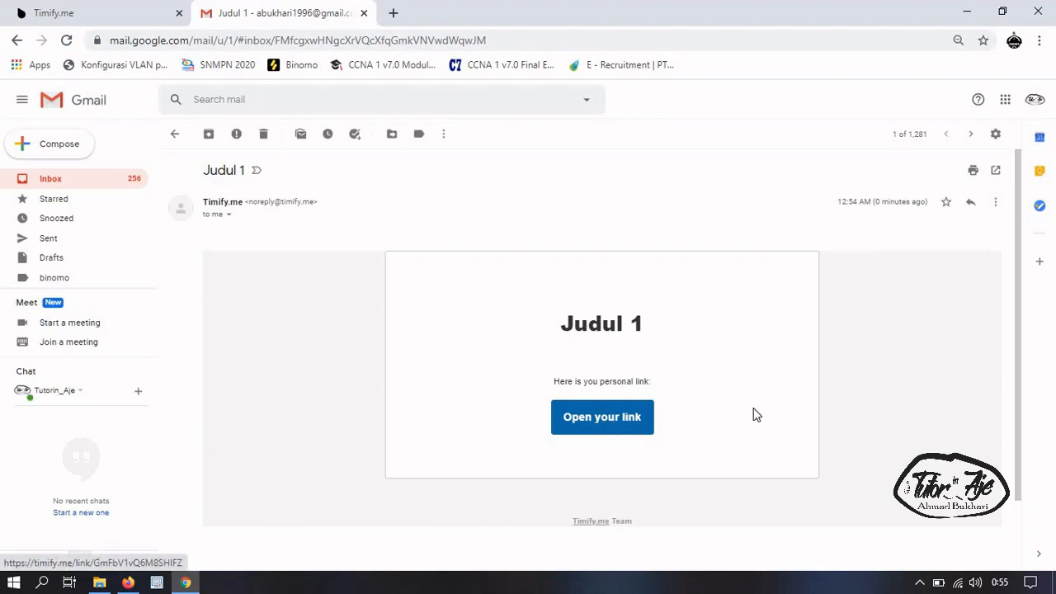
left_click(593, 421)
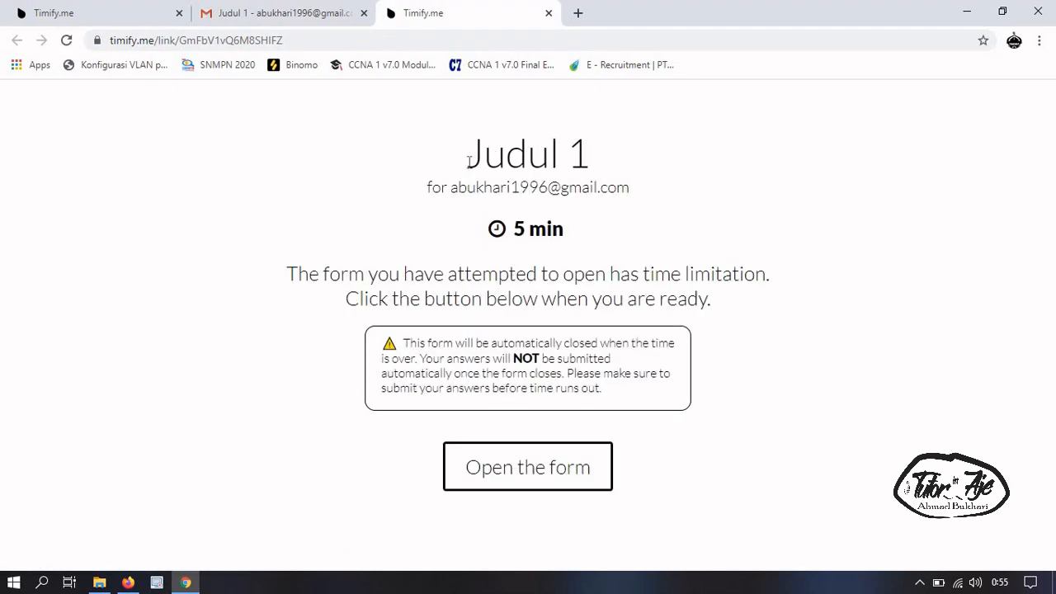
Highlight the timed-form instructions and account address, then open the 5-minute Judul 1 form
left_click_drag(475, 157, 712, 338)
left_click(566, 290)
left_click_drag(451, 188, 634, 189)
left_click(660, 236)
left_click(506, 478)
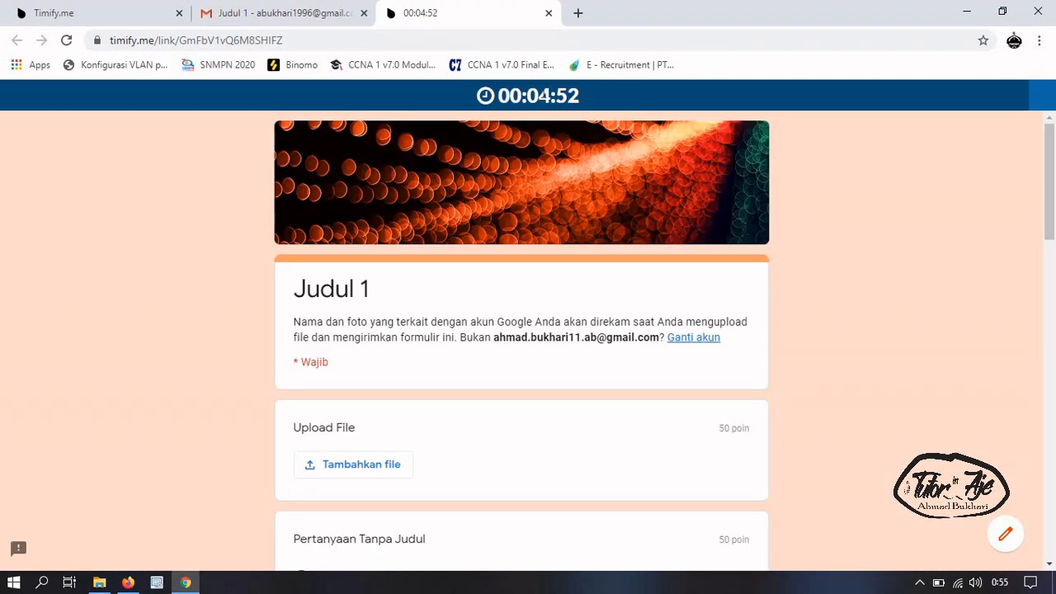
triple_click(587, 97)
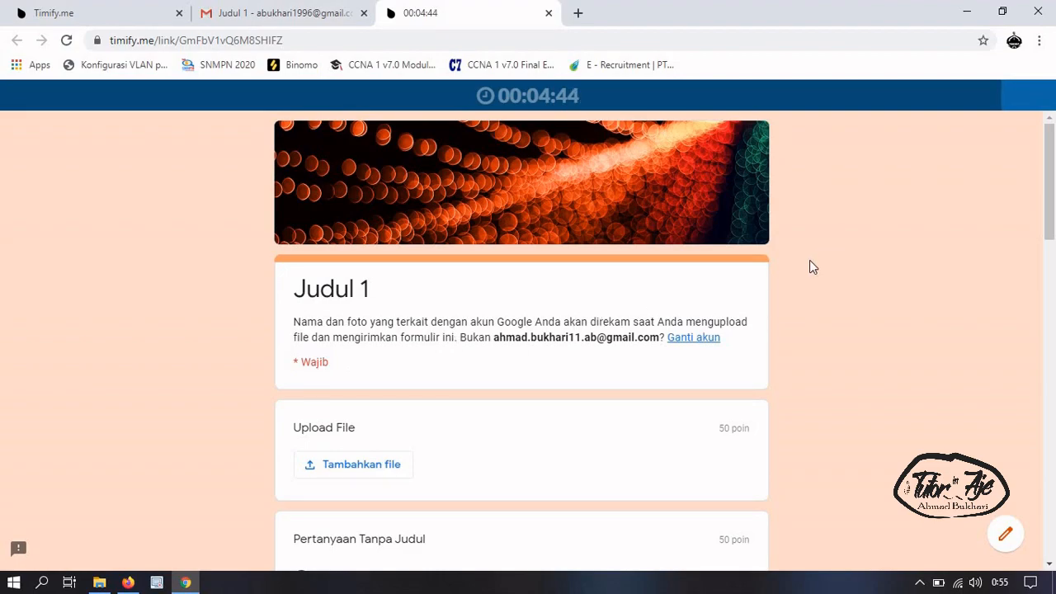
scroll(627, 372, "down", 2)
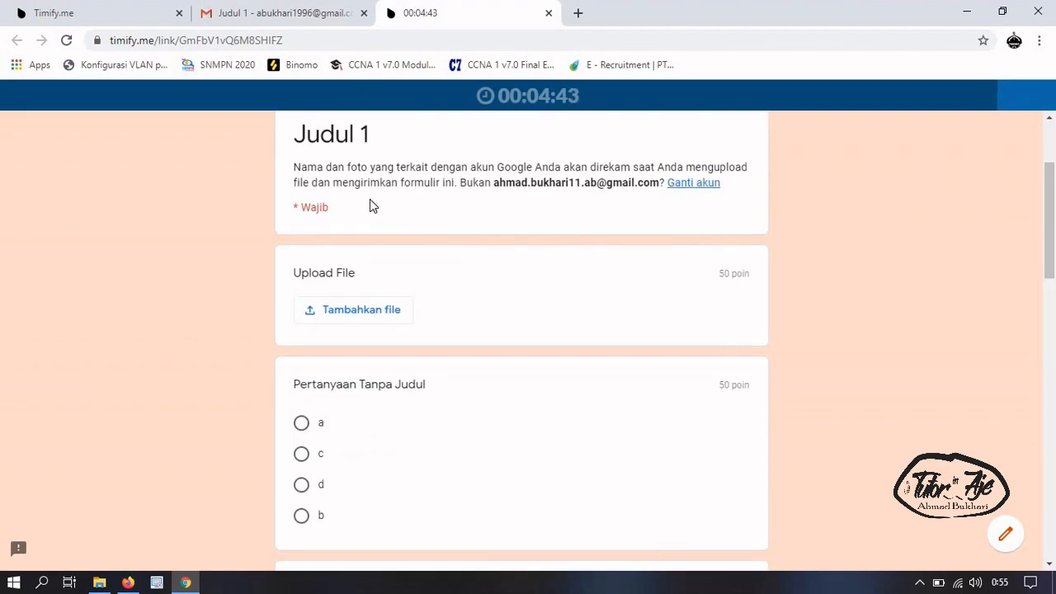
left_click(682, 185)
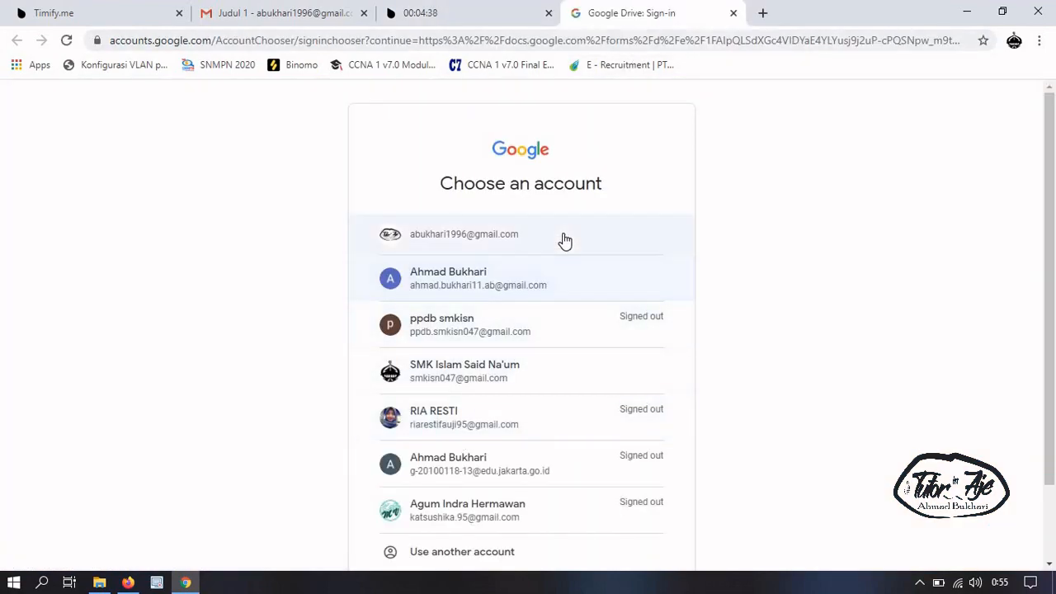
left_click(512, 241)
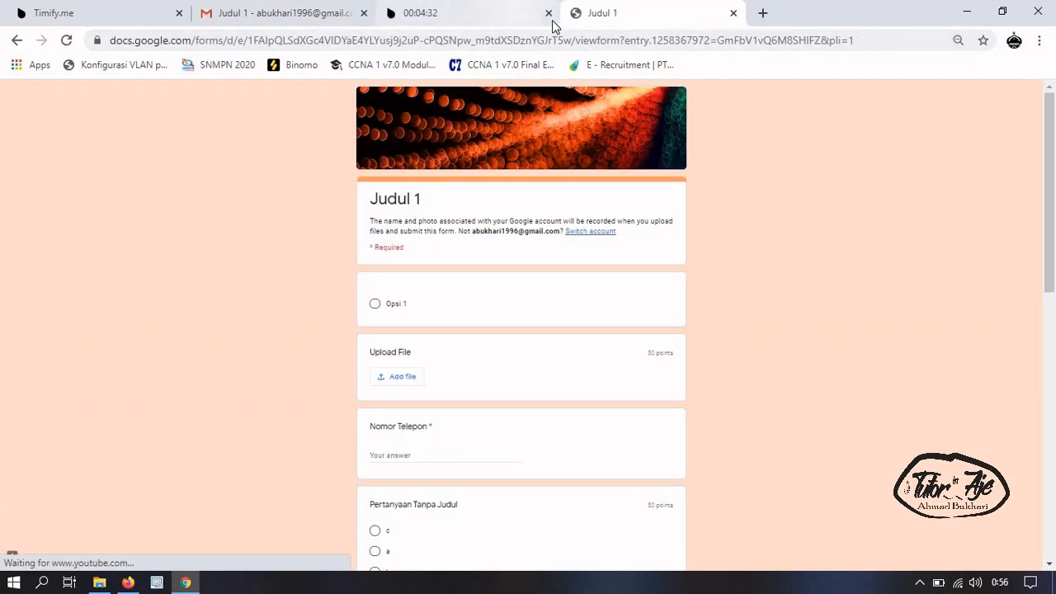
left_click(733, 13)
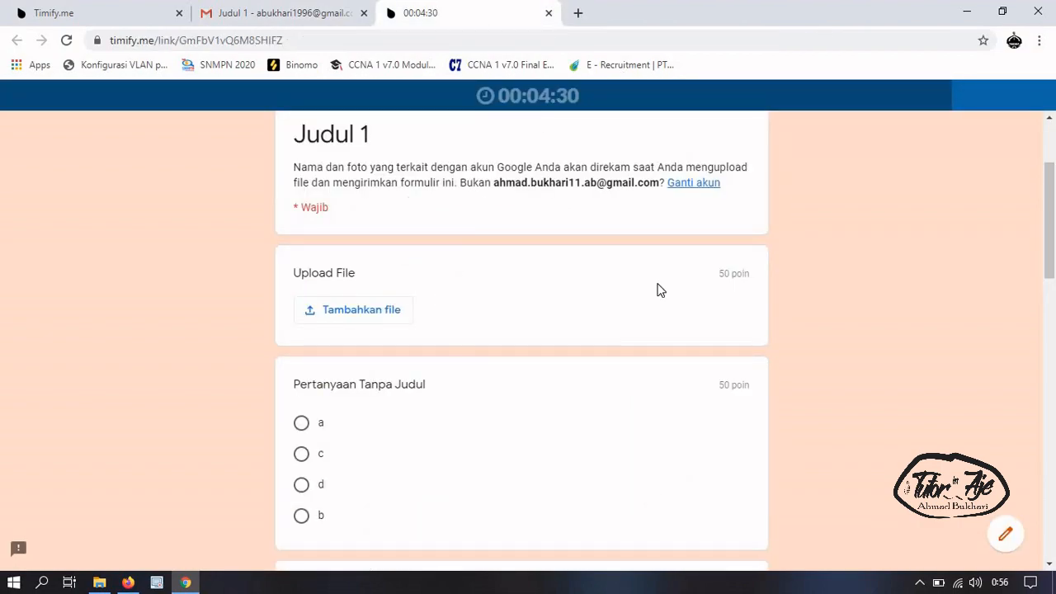
scroll(396, 297, "down", 1)
scroll(415, 281, "up", 3)
scroll(413, 240, "down", 3)
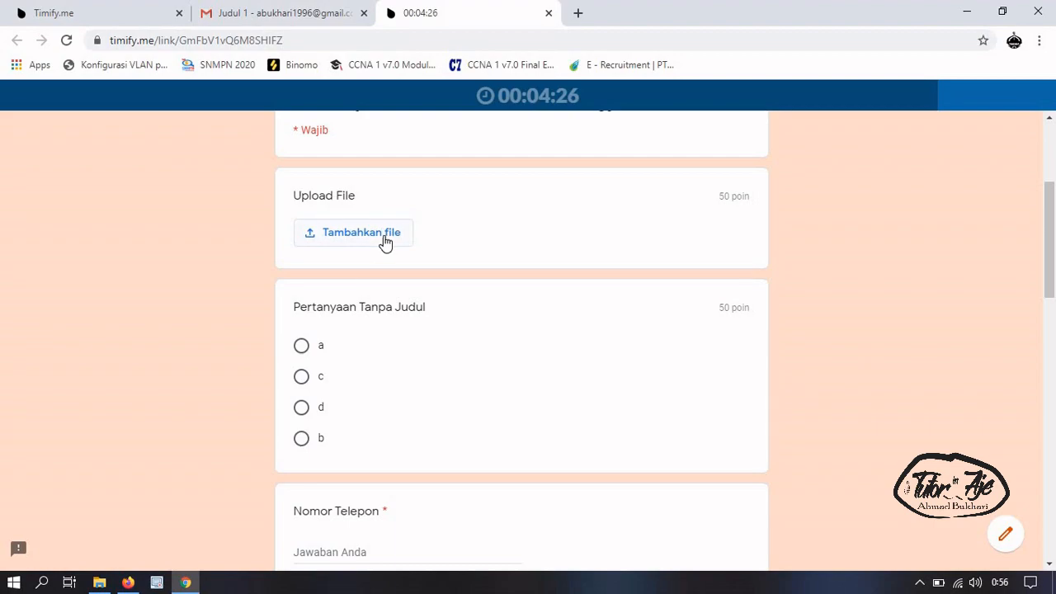
scroll(418, 302, "down", 1)
scroll(578, 305, "up", 4)
scroll(591, 297, "down", 3)
scroll(591, 297, "up", 2)
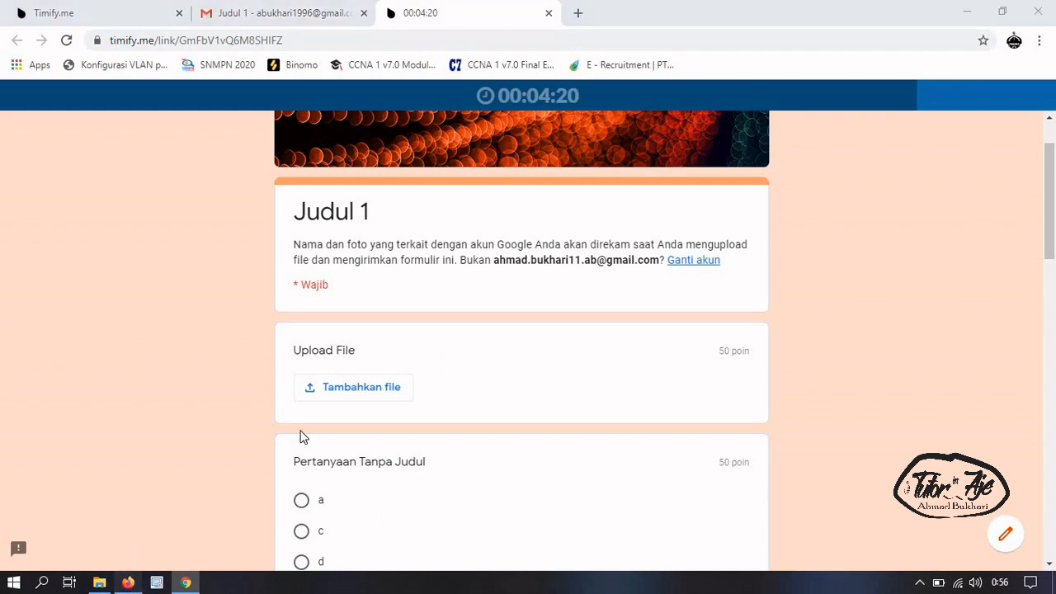
key("alt+Tab")
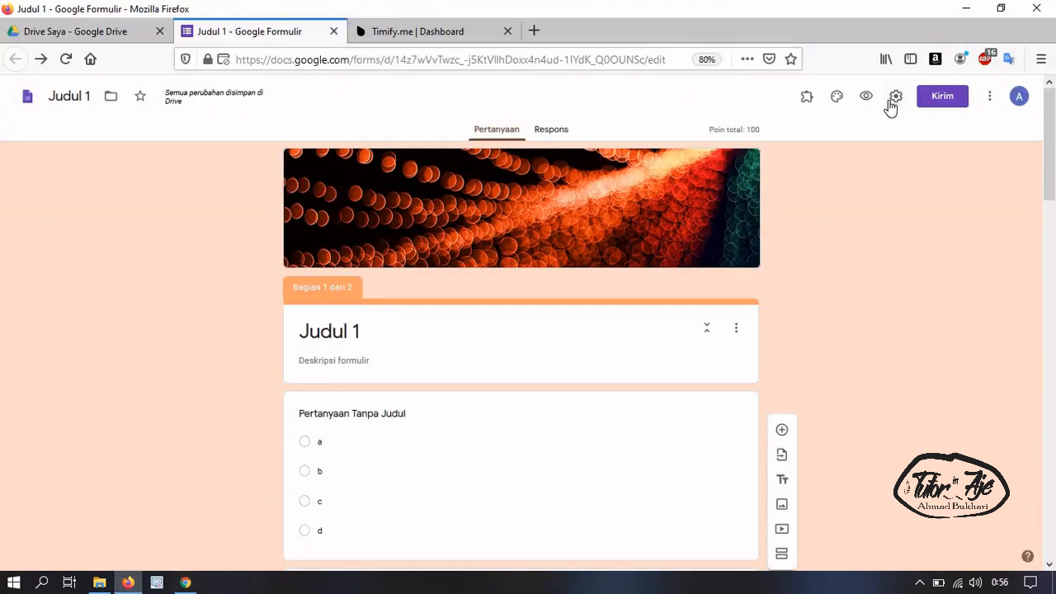
left_click(891, 100)
left_click(522, 155)
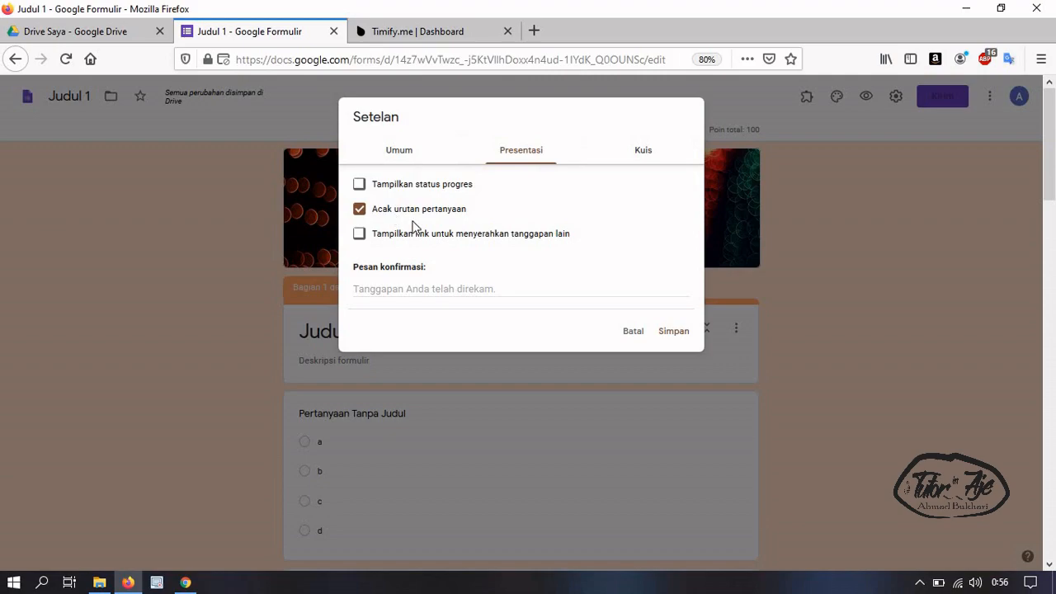
left_click(402, 31)
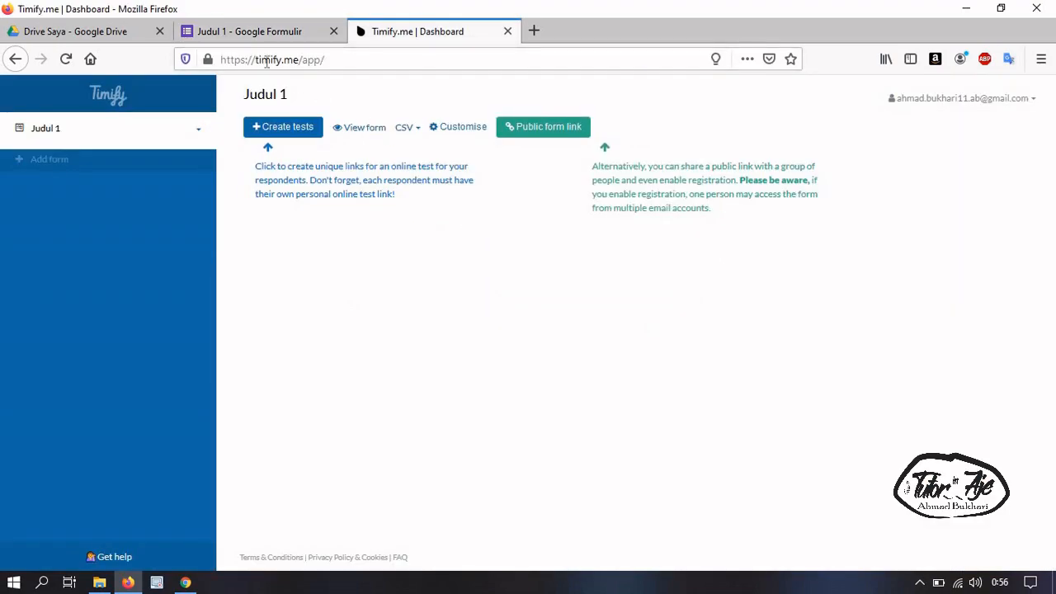
left_click(248, 37)
Back in the timed form, scroll down and enter a phone number in Nomor Telepon
left_click(186, 583)
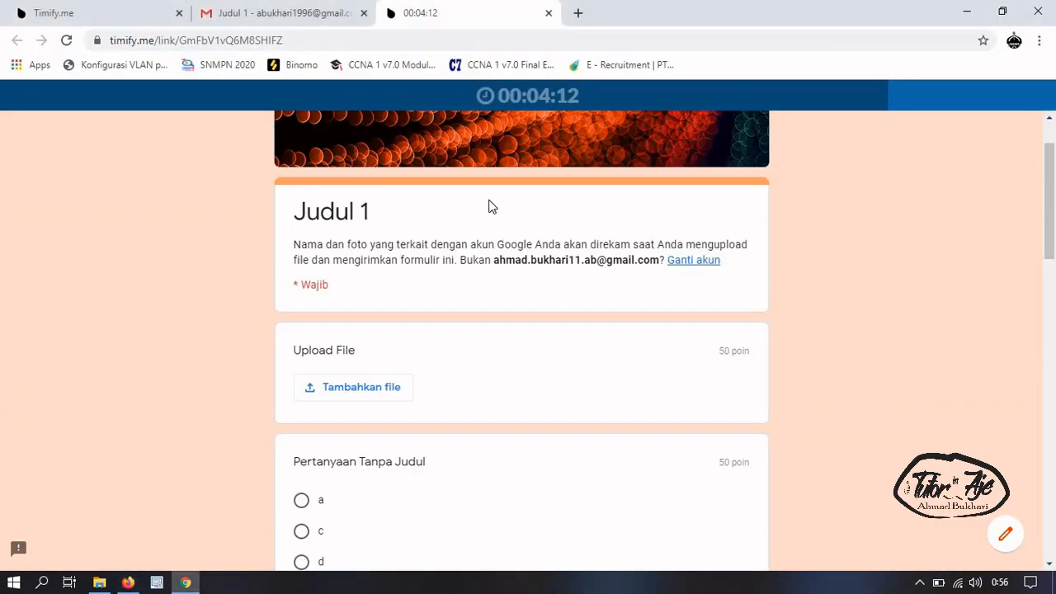
scroll(421, 416, "down", 2)
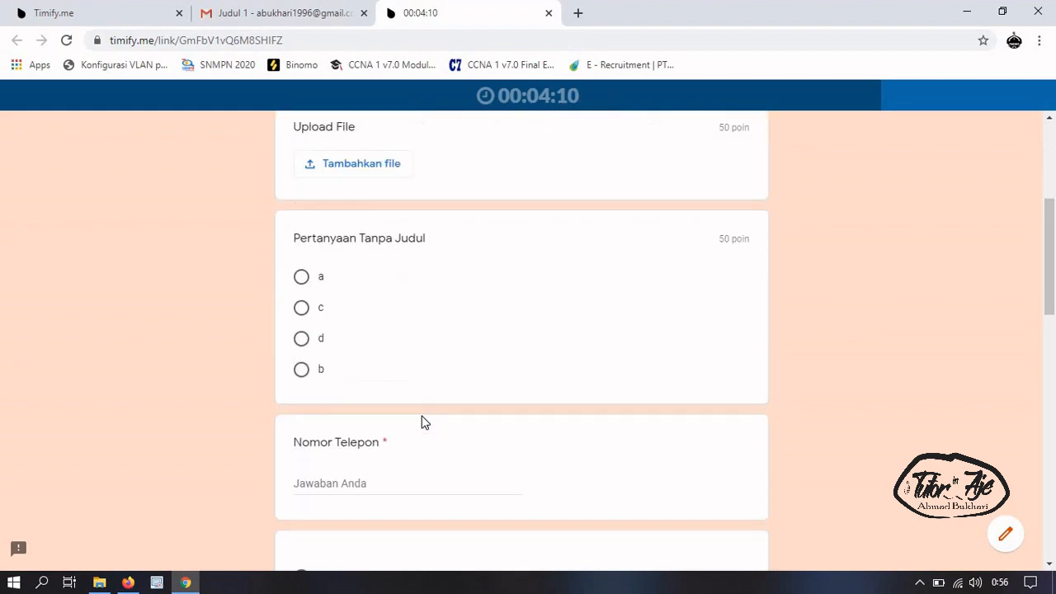
scroll(422, 414, "down", 1)
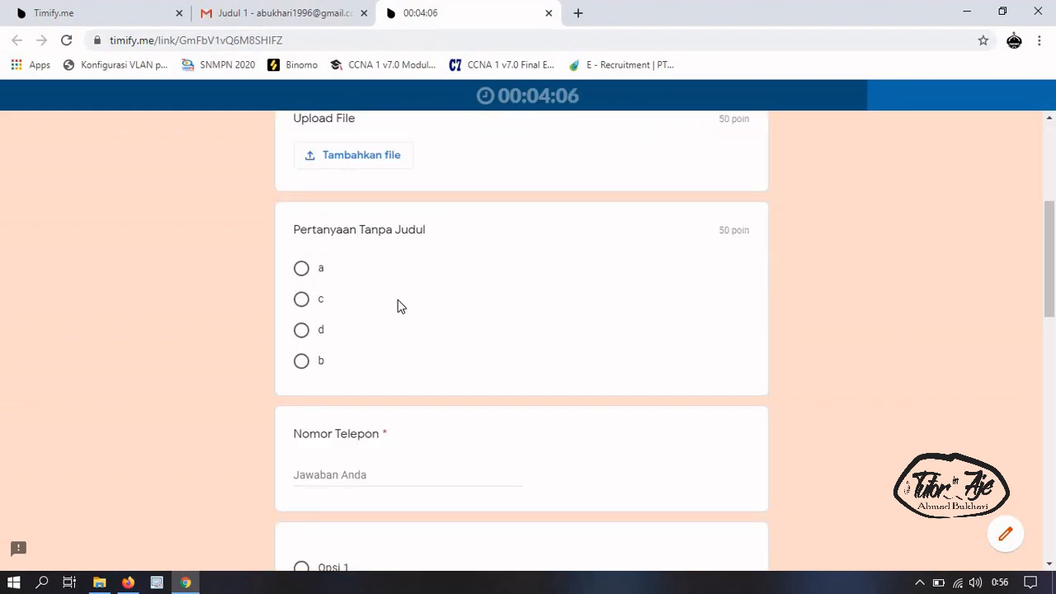
scroll(408, 401, "down", 1)
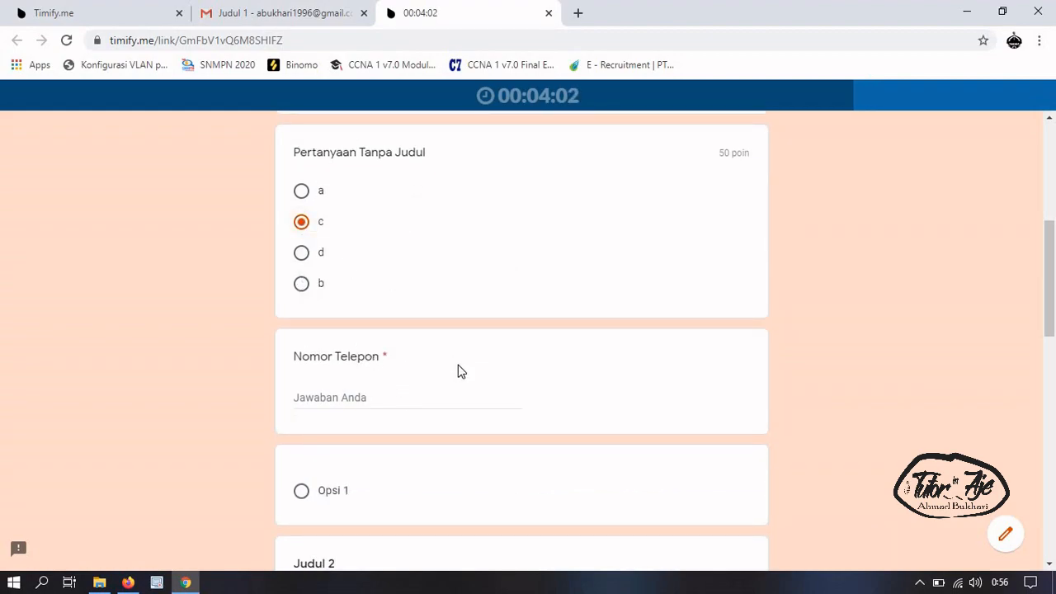
scroll(387, 300, "down", 1)
left_click(387, 323)
type("1")
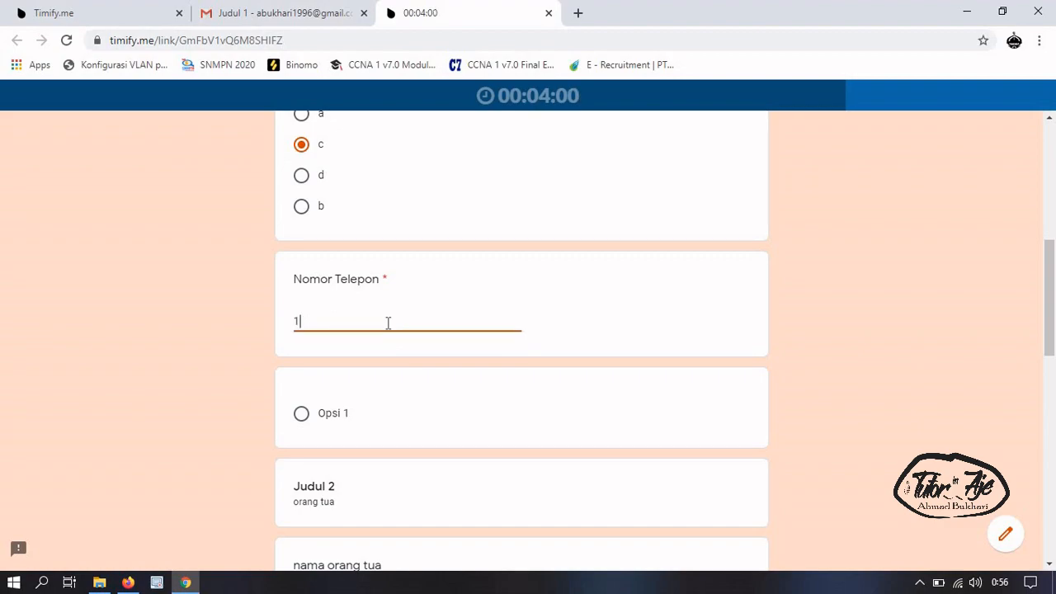
type("34534531345")
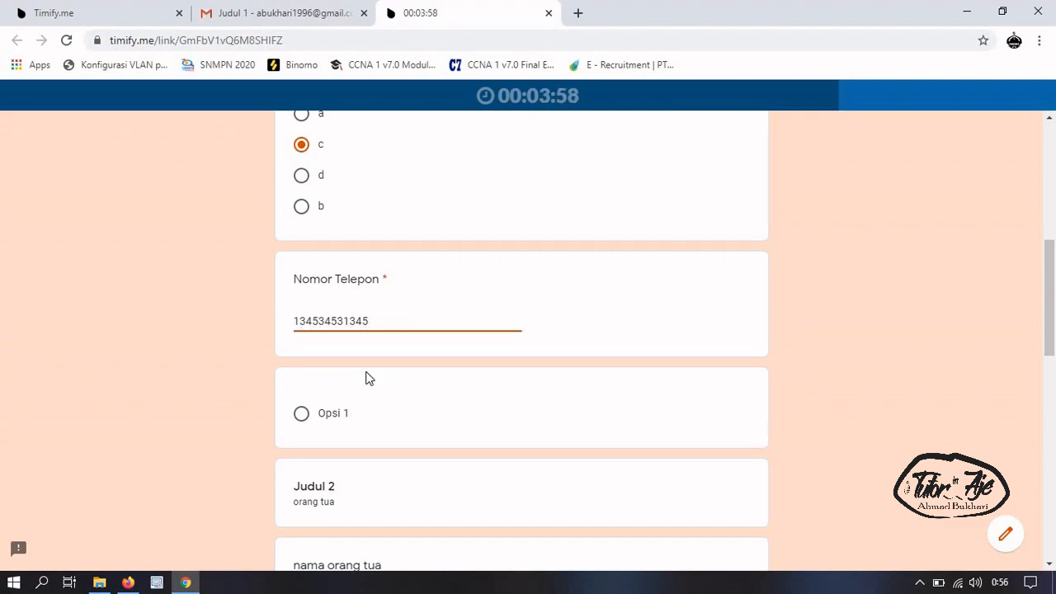
Select Opsi 1 and enter 3252 as the nama orang tua answer
scroll(323, 338, "down", 1)
left_click(302, 338)
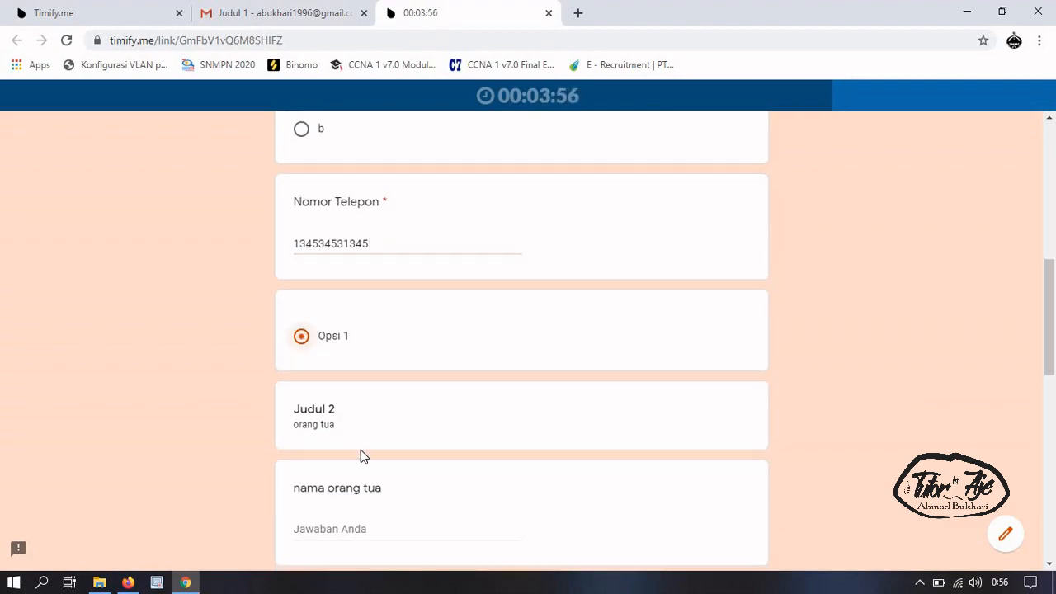
scroll(361, 455, "down", 2)
left_click(345, 374)
type("3252")
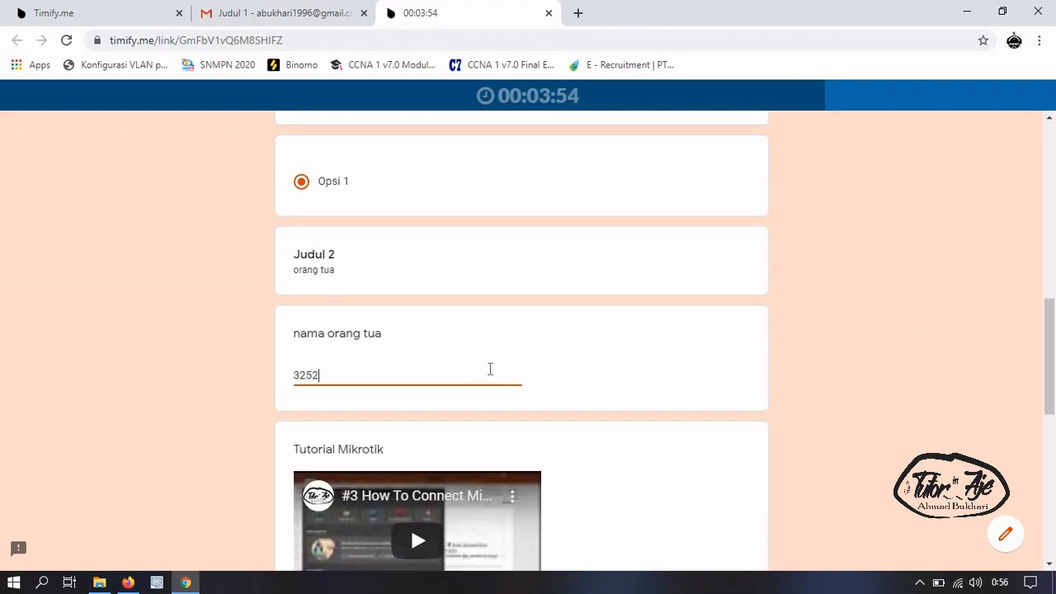
scroll(378, 332, "down", 4)
scroll(433, 466, "down", 3)
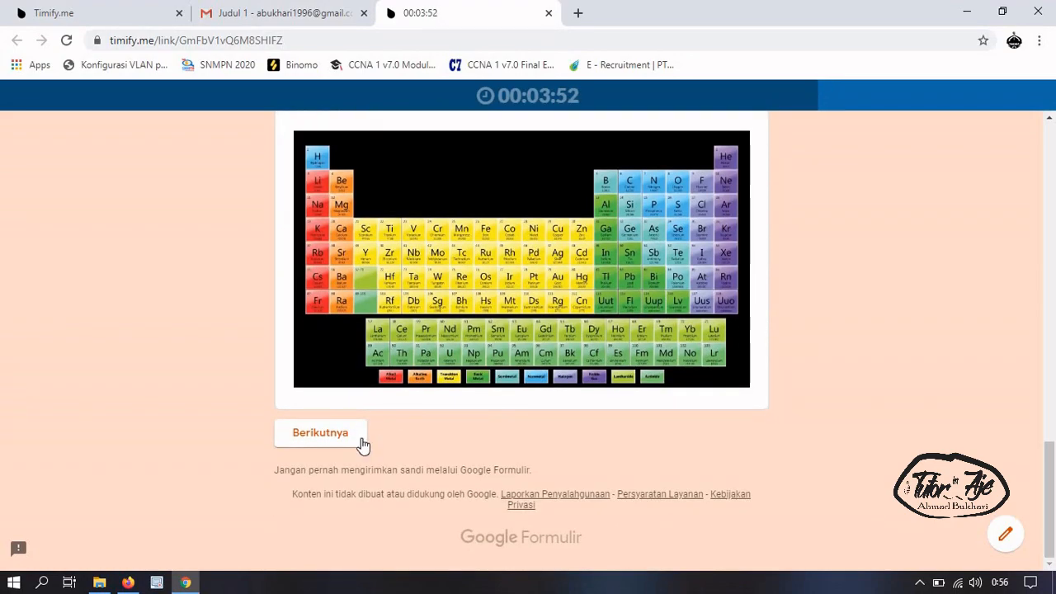
scroll(412, 403, "up", 3)
scroll(430, 384, "up", 12)
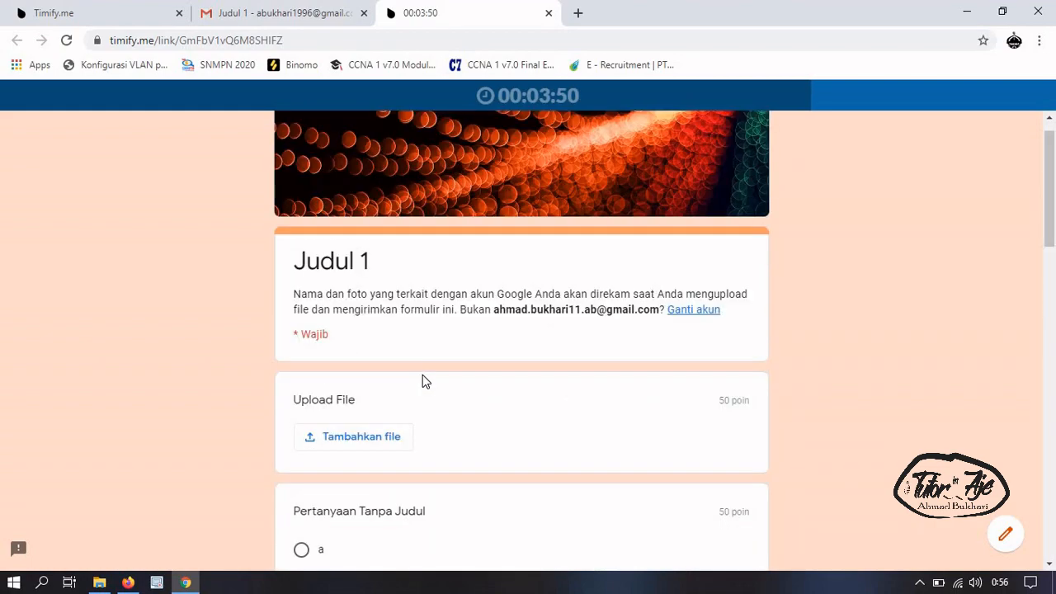
Move to section 2 with Berikutnya, choose Opsi 1, and submit the quiz with Kirim
scroll(424, 379, "down", 4)
scroll(424, 380, "up", 2)
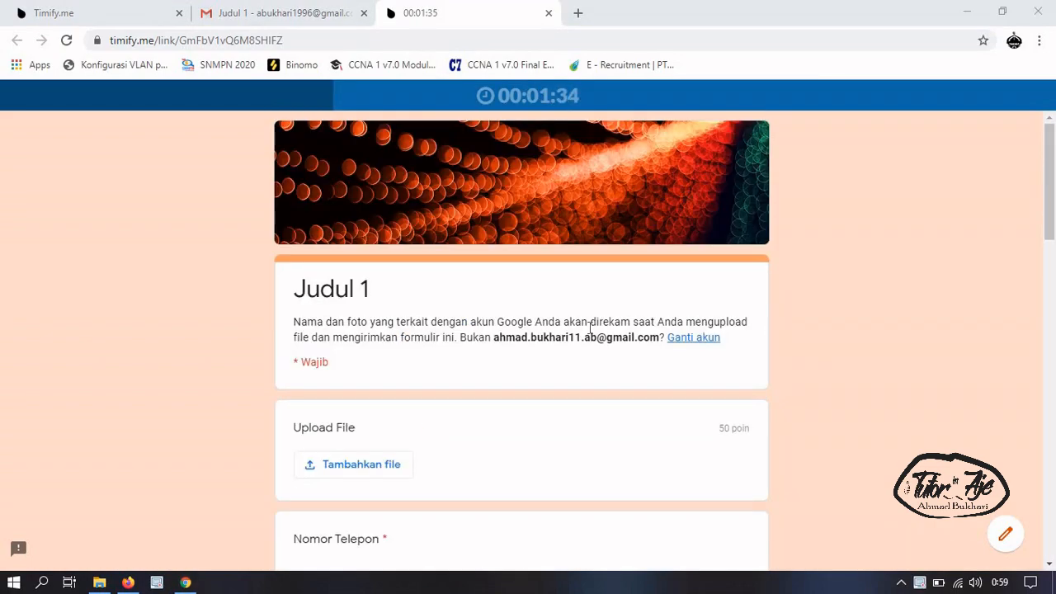
scroll(590, 338, "down", 10)
scroll(589, 341, "down", 10)
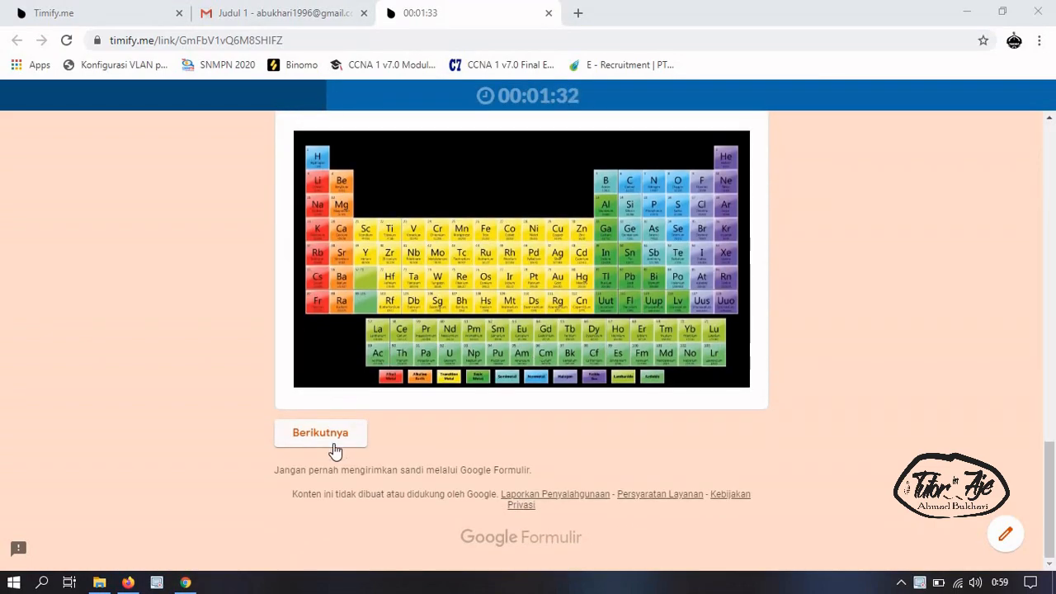
left_click(335, 443)
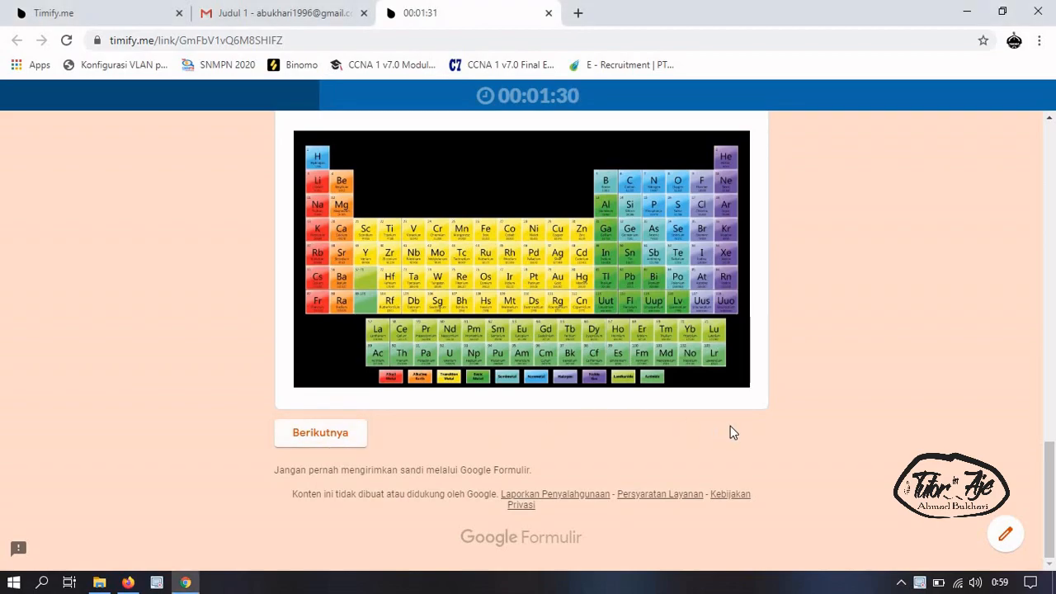
scroll(457, 355, "down", 3)
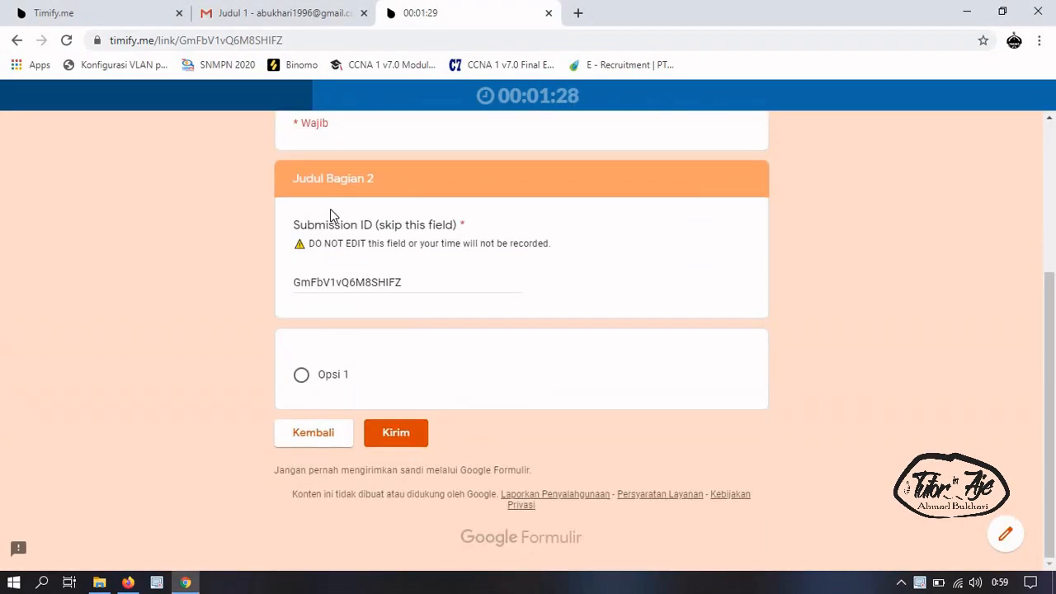
left_click(335, 375)
scroll(425, 443, "up", 3)
scroll(425, 448, "down", 3)
left_click(415, 441)
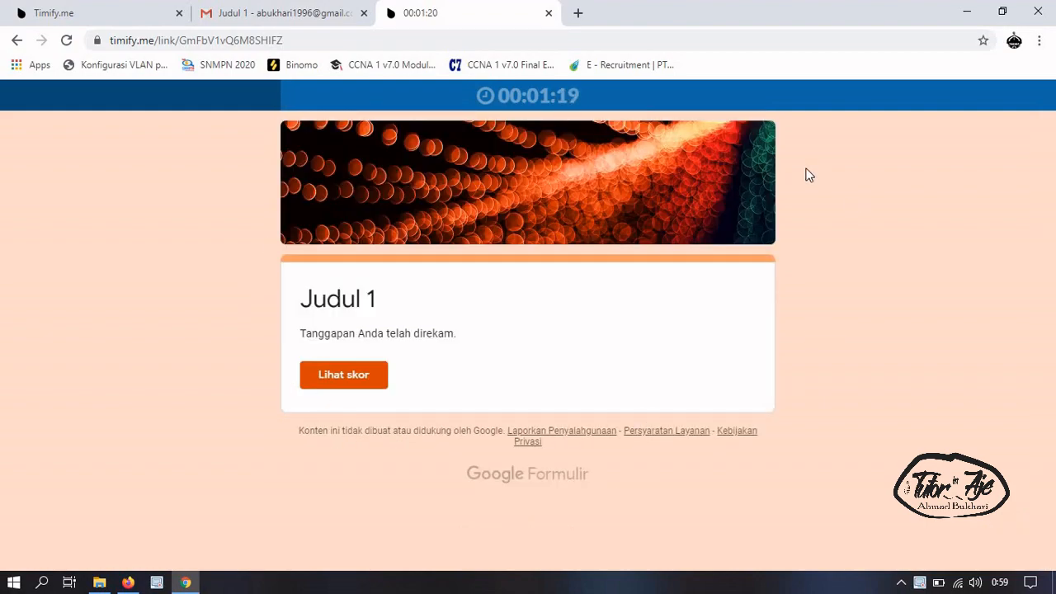